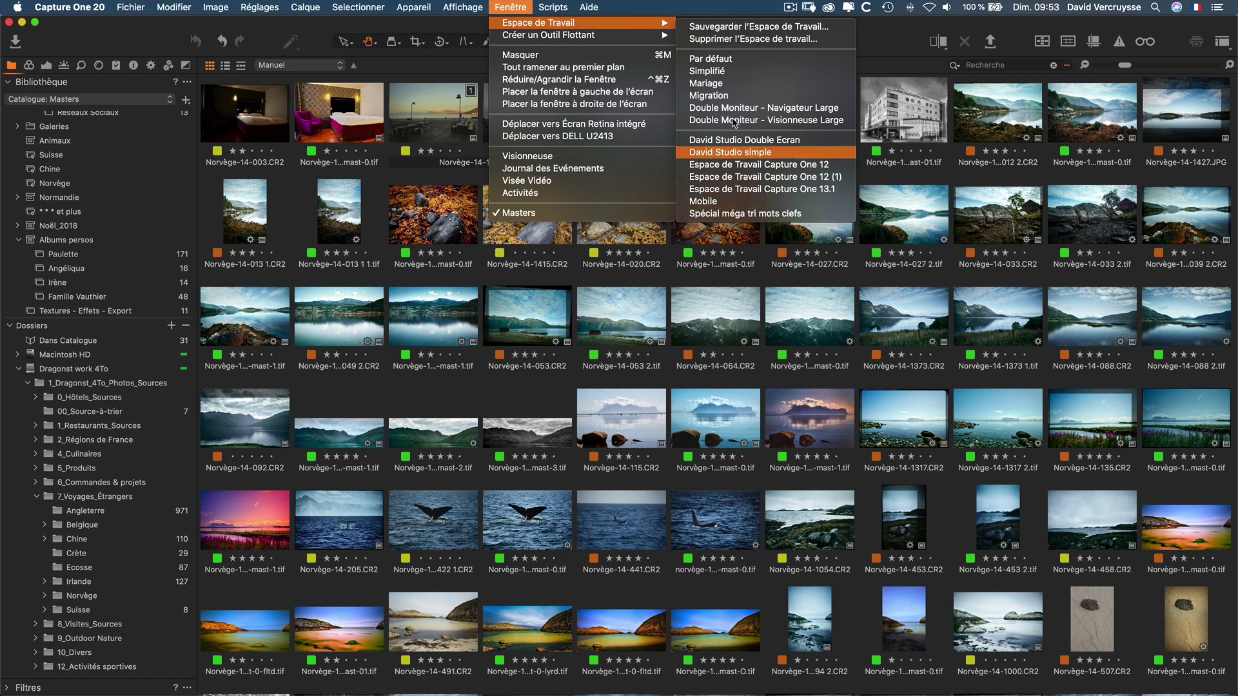
# - Look over the custom workspaces offered for deletion, and cancel without deleting any
pyautogui.click(733, 40)
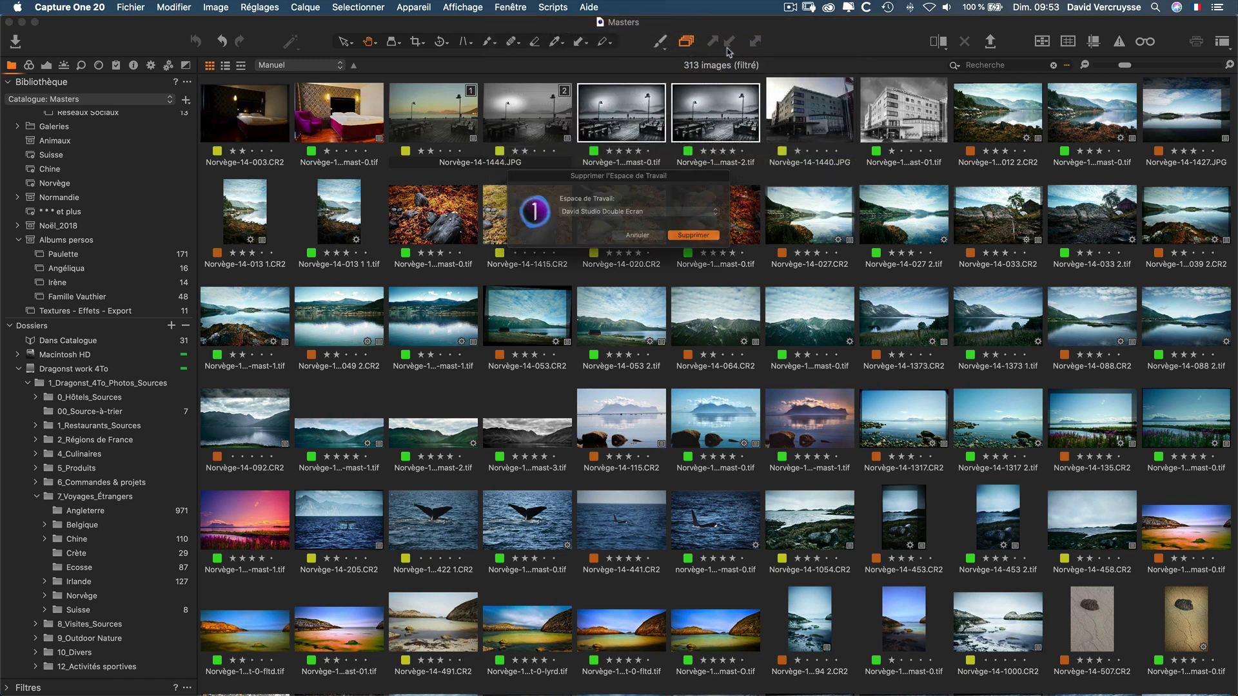
pyautogui.click(668, 217)
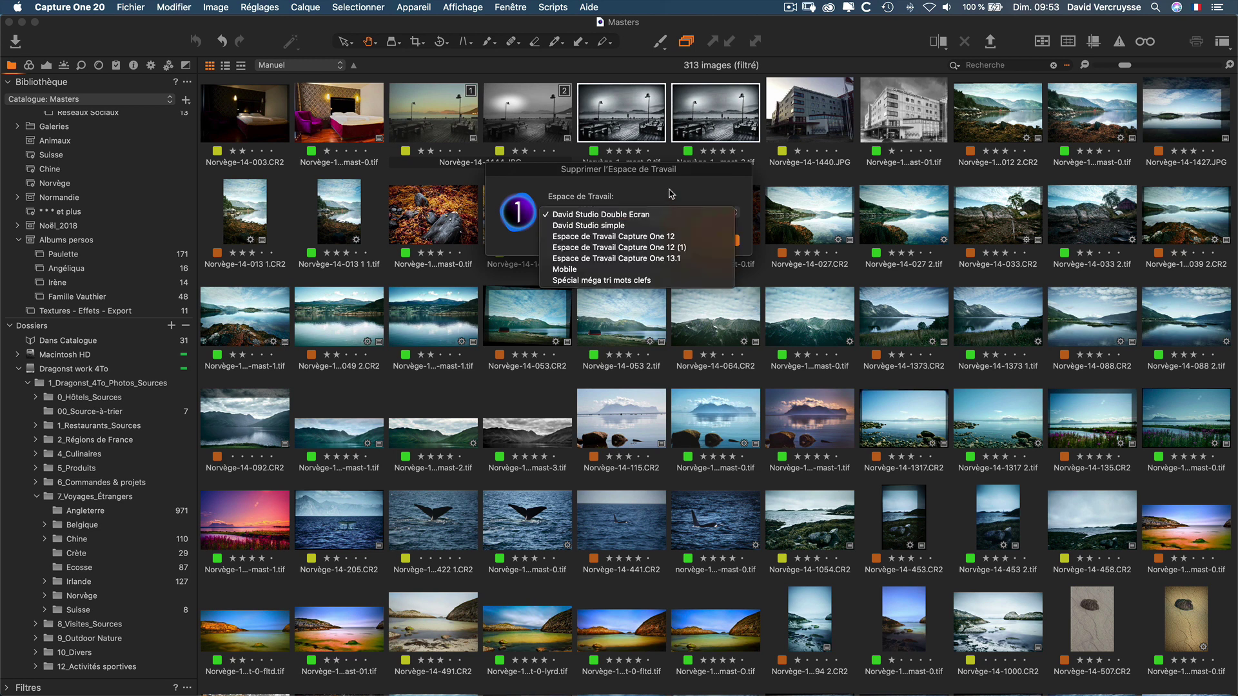
pyautogui.click(670, 194)
pyautogui.click(635, 241)
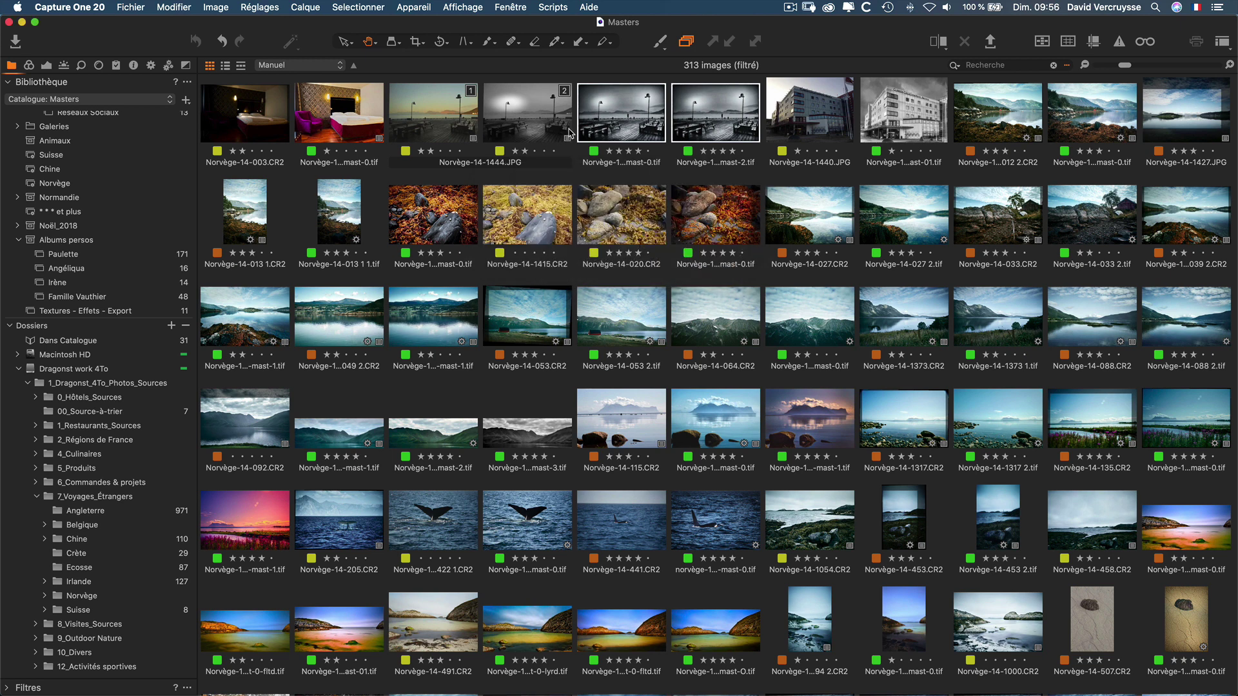
# - Look over the existing names offered for saving the current workspace, and cancel without saving
pyautogui.click(513, 6)
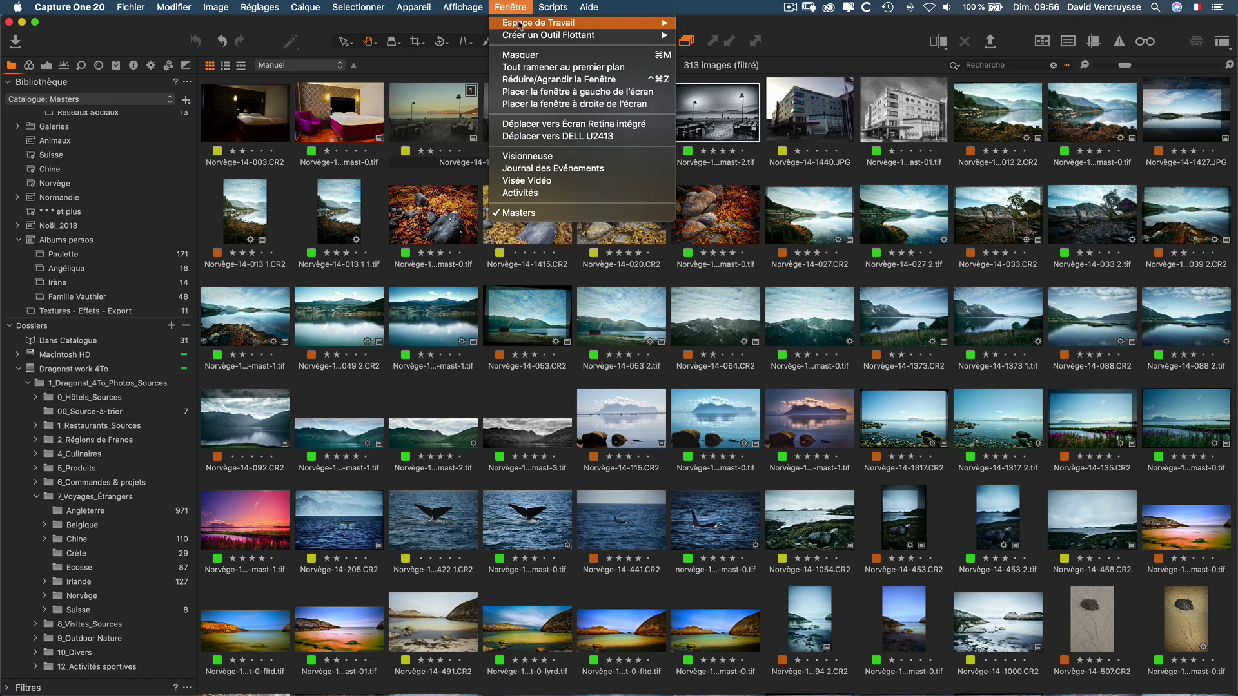
pyautogui.moveTo(616, 24)
pyautogui.click(742, 27)
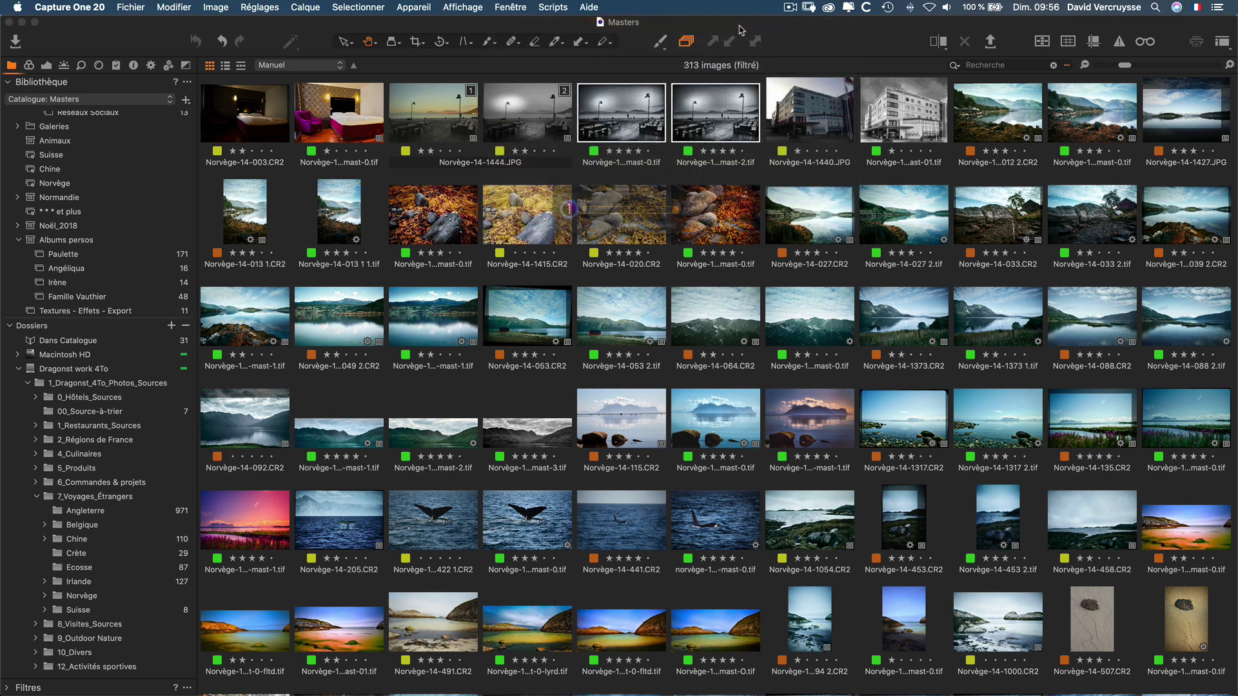
pyautogui.click(733, 211)
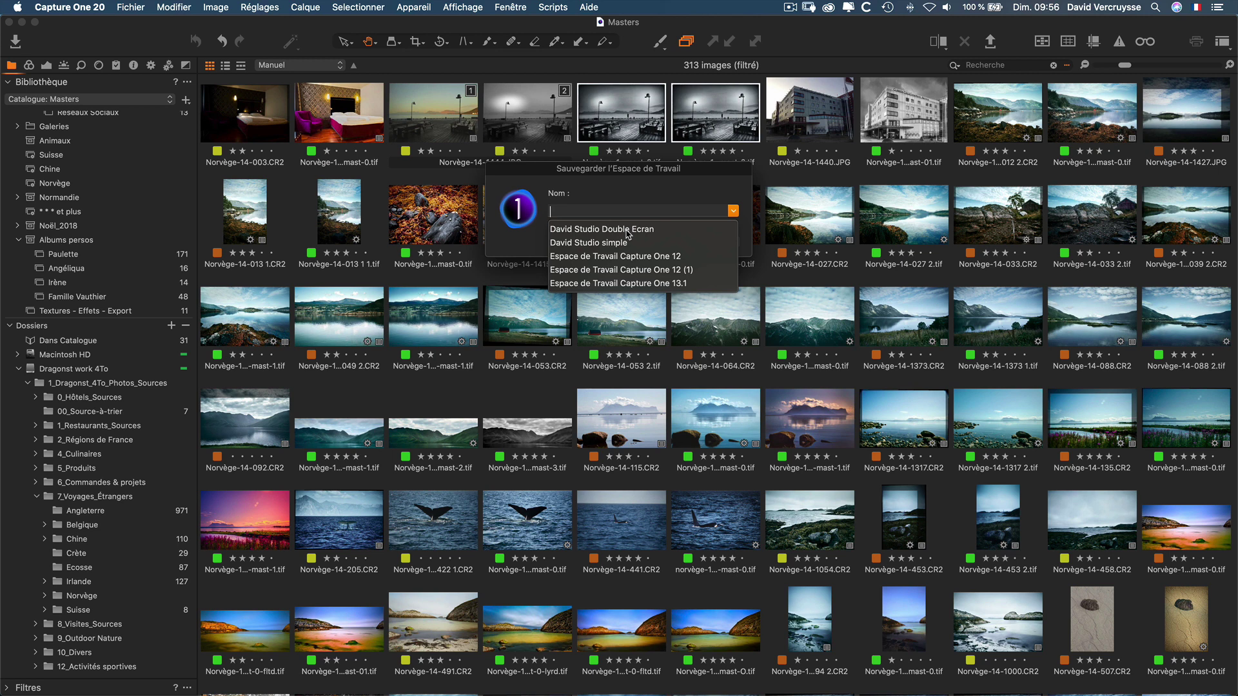
pyautogui.click(580, 207)
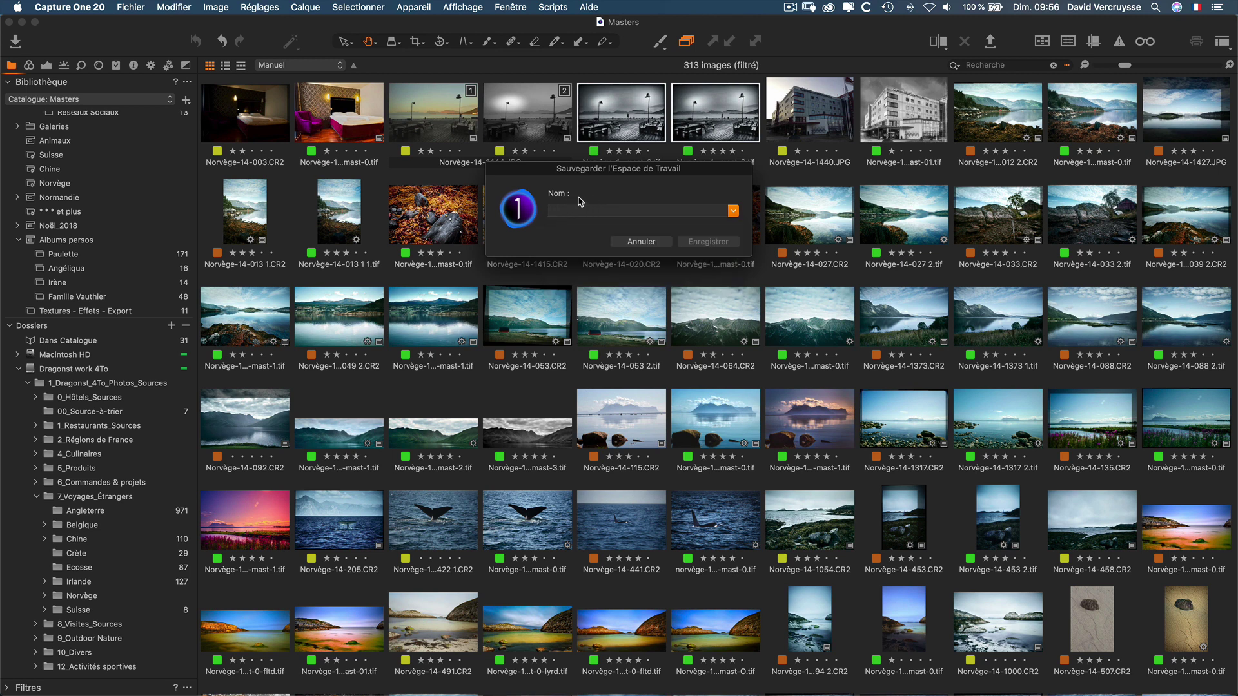
pyautogui.click(644, 238)
pyautogui.click(520, 9)
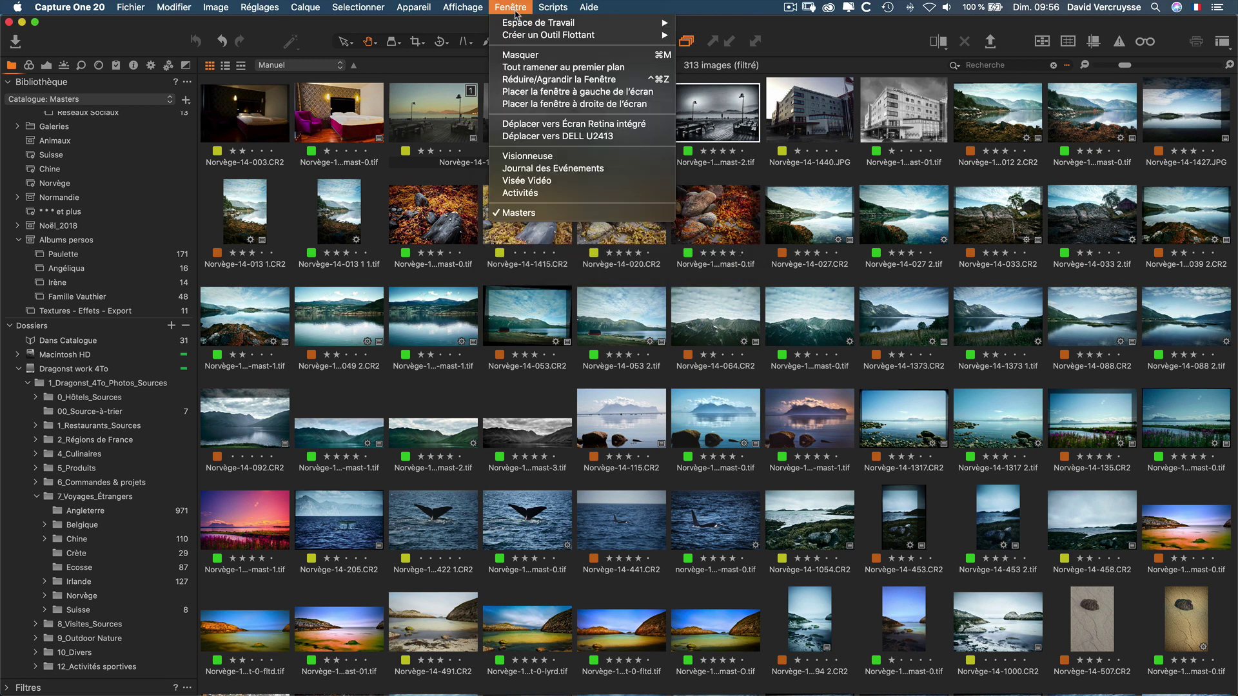
pyautogui.moveTo(561, 23)
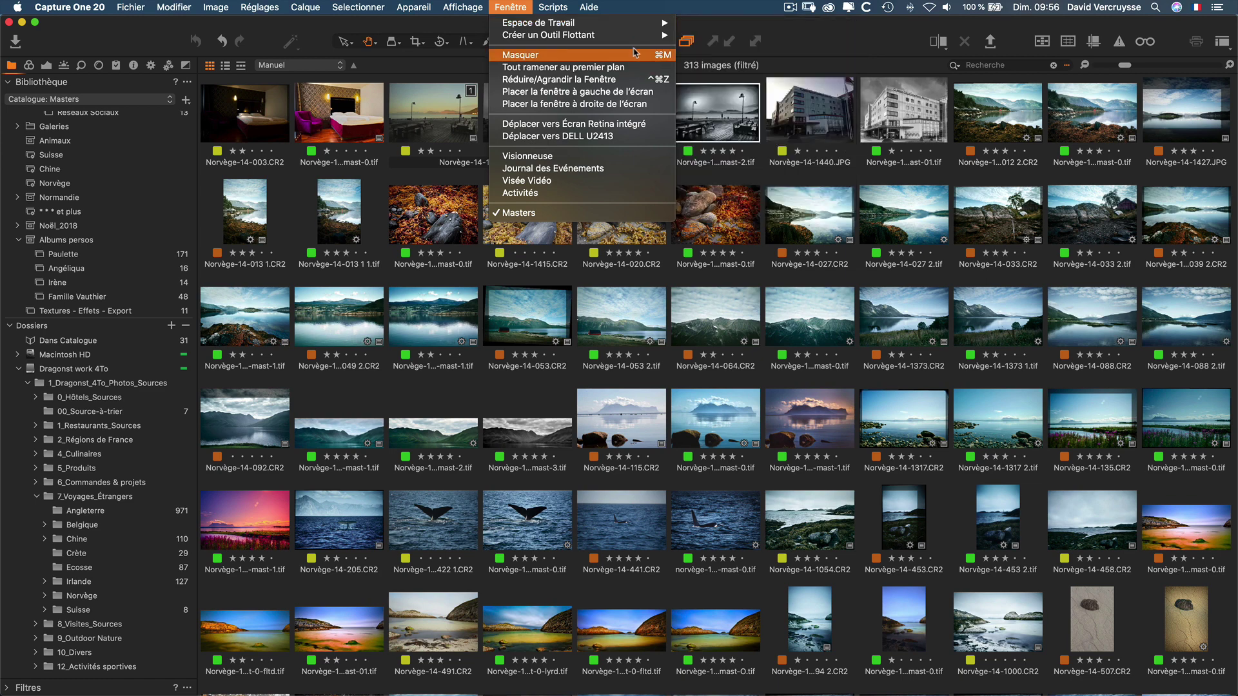
pyautogui.click(903, 31)
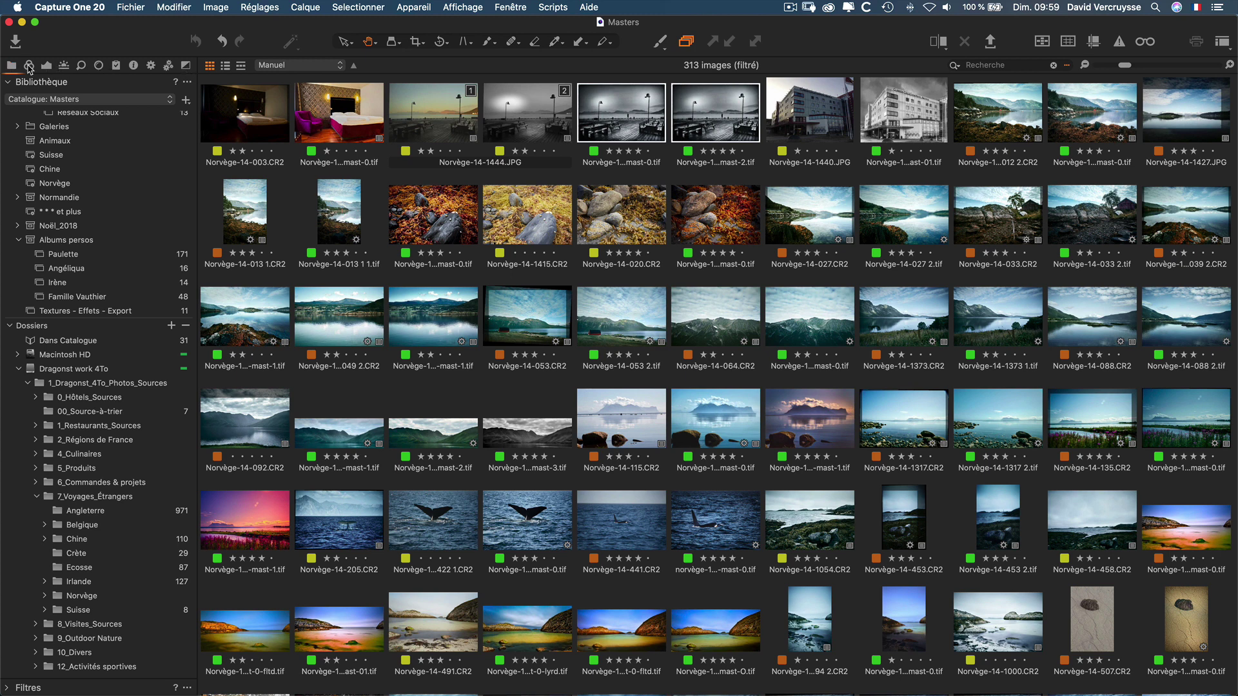
# - Select the second variant of Norvège-14-1444.JPG and look through its exposure tools, from Balance des Blancs to Courbe
pyautogui.click(29, 67)
pyautogui.click(47, 65)
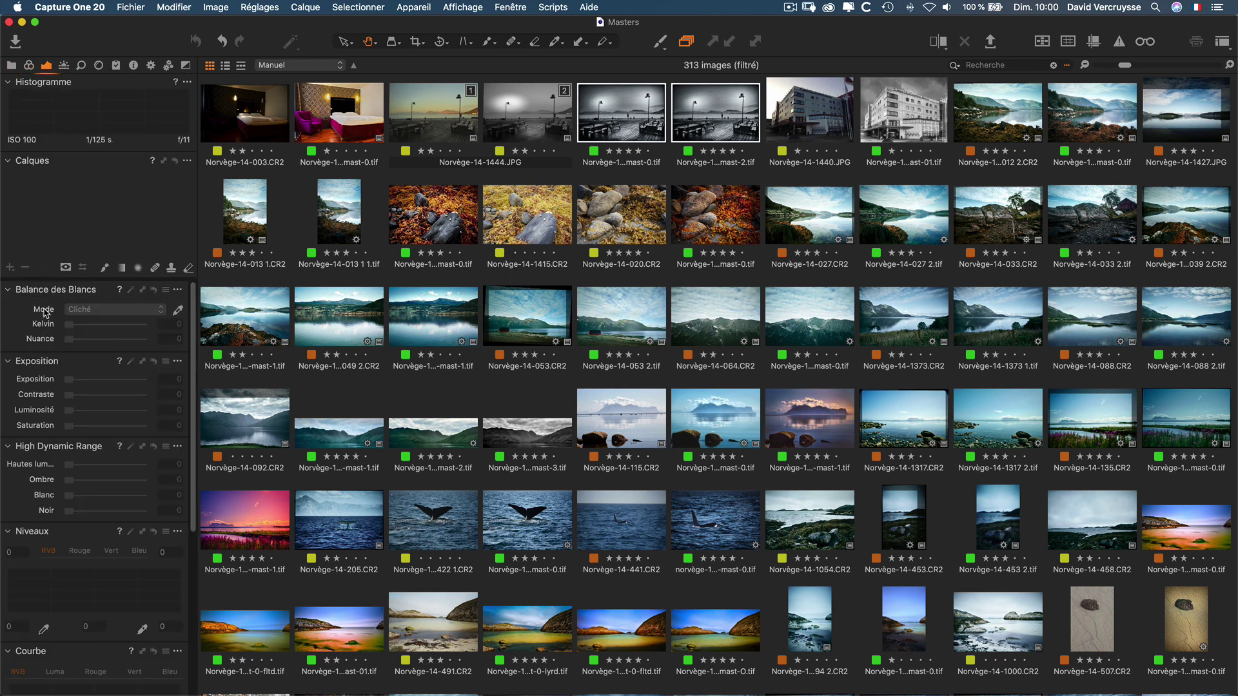
pyautogui.scroll(-2, 51, 319)
pyautogui.scroll(2, 50, 319)
pyautogui.click(522, 116)
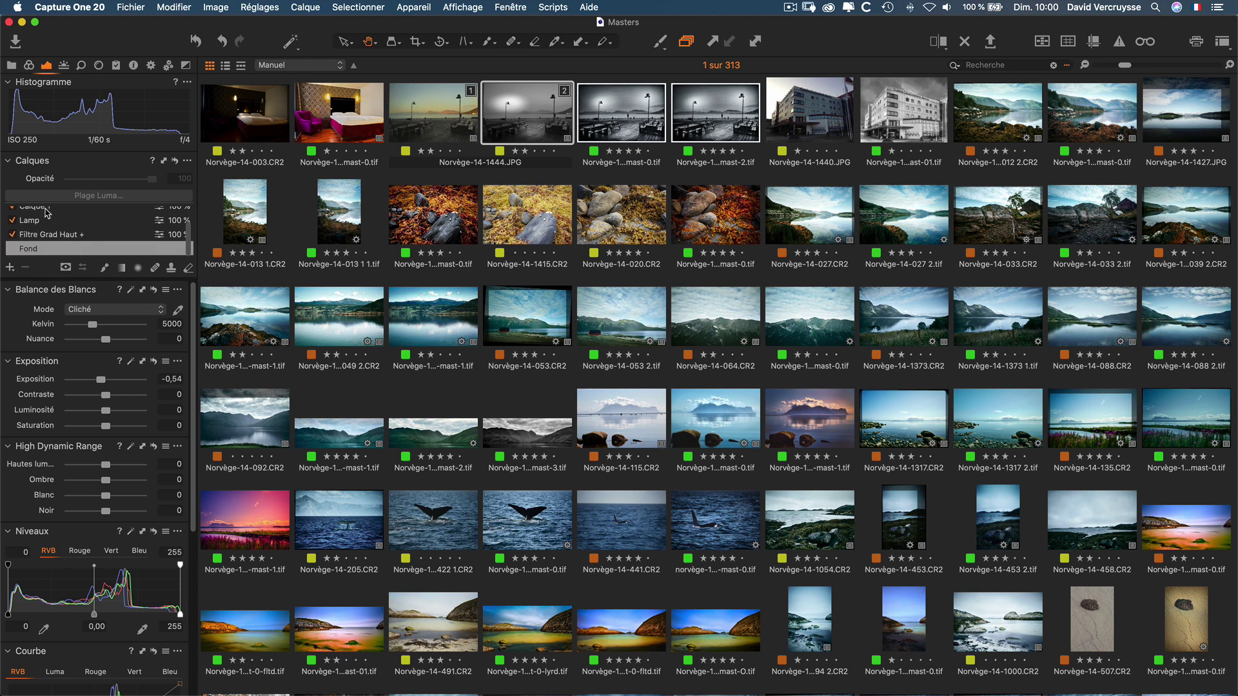
pyautogui.scroll(-2, 69, 374)
pyautogui.scroll(-10, 69, 368)
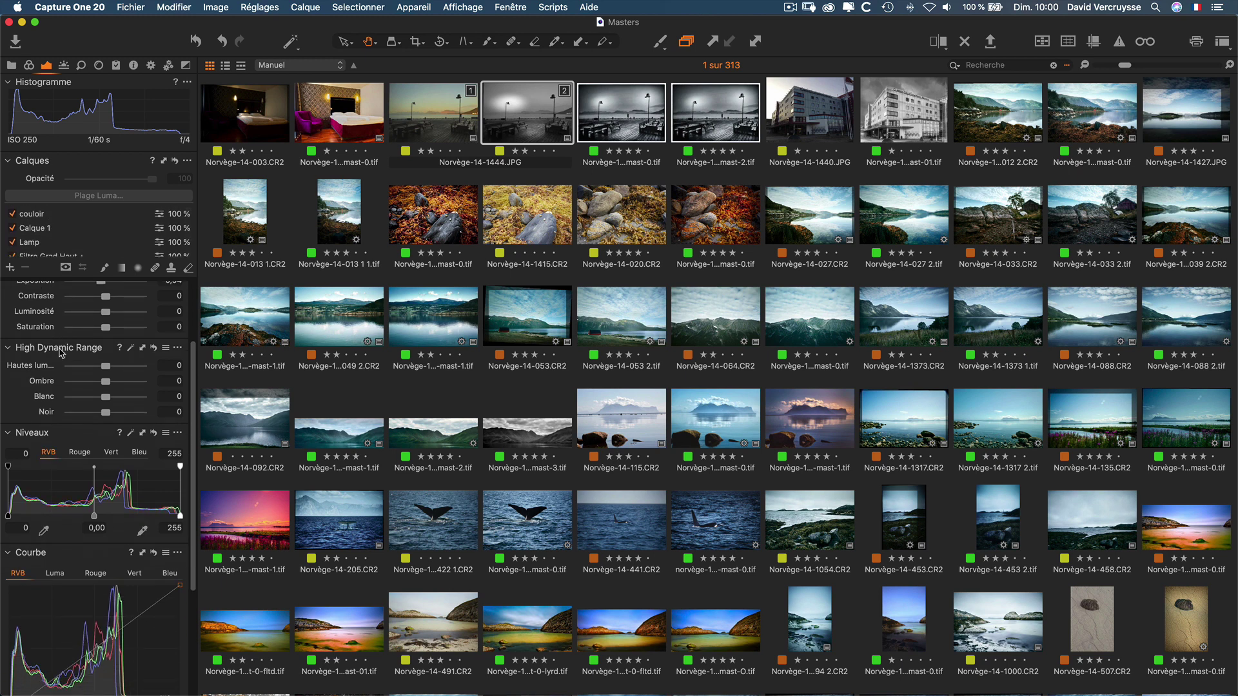
pyautogui.scroll(12, 64, 355)
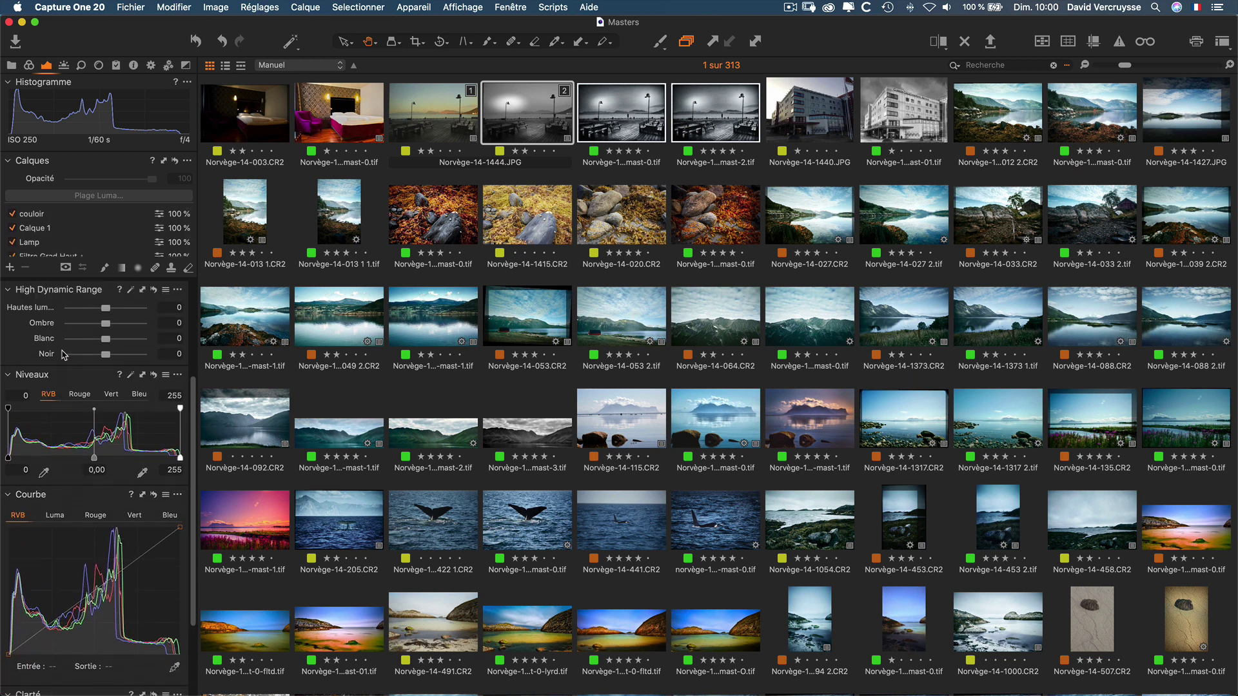
# - Look over the colour and lens correction tools, ending on the detail tools with Netteté and Réduction du Bruit
pyautogui.click(64, 67)
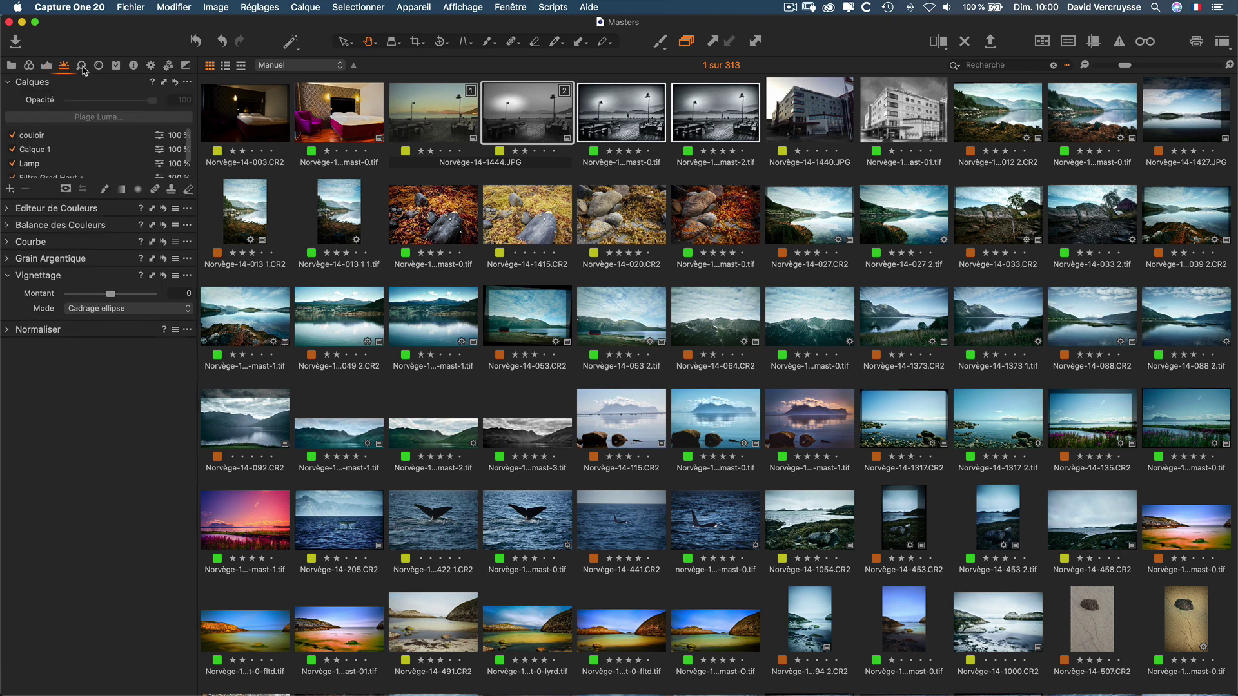
pyautogui.click(81, 67)
pyautogui.click(98, 67)
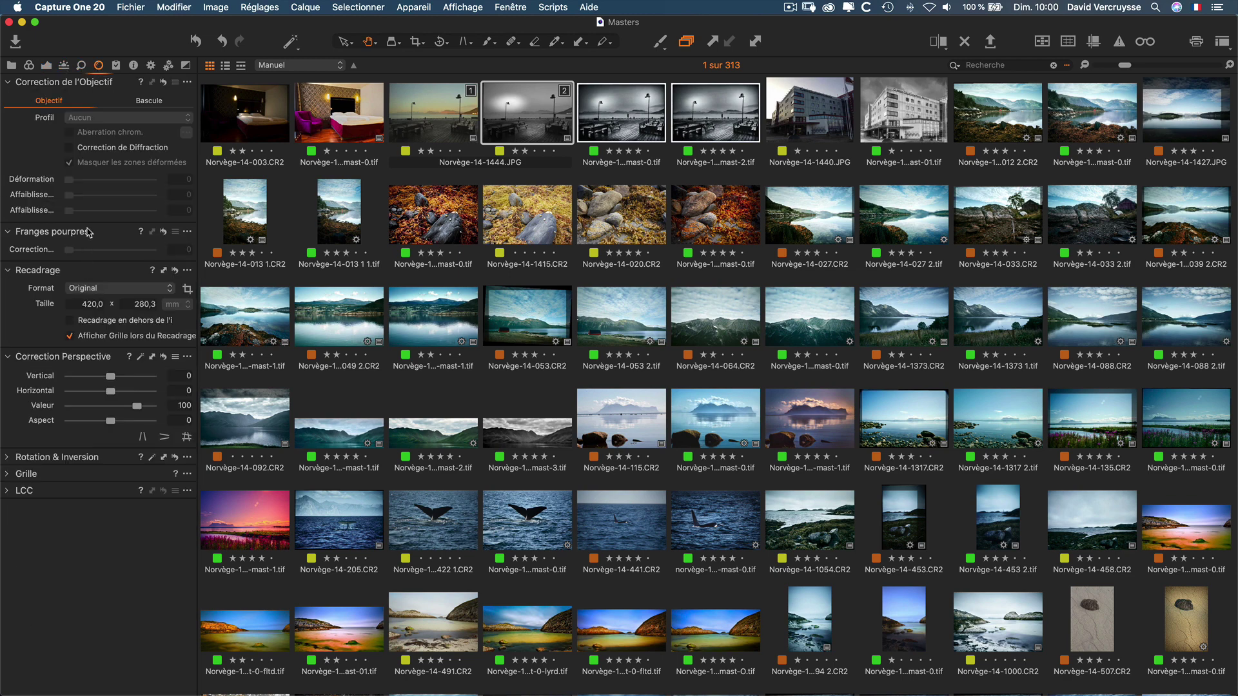
pyautogui.click(81, 66)
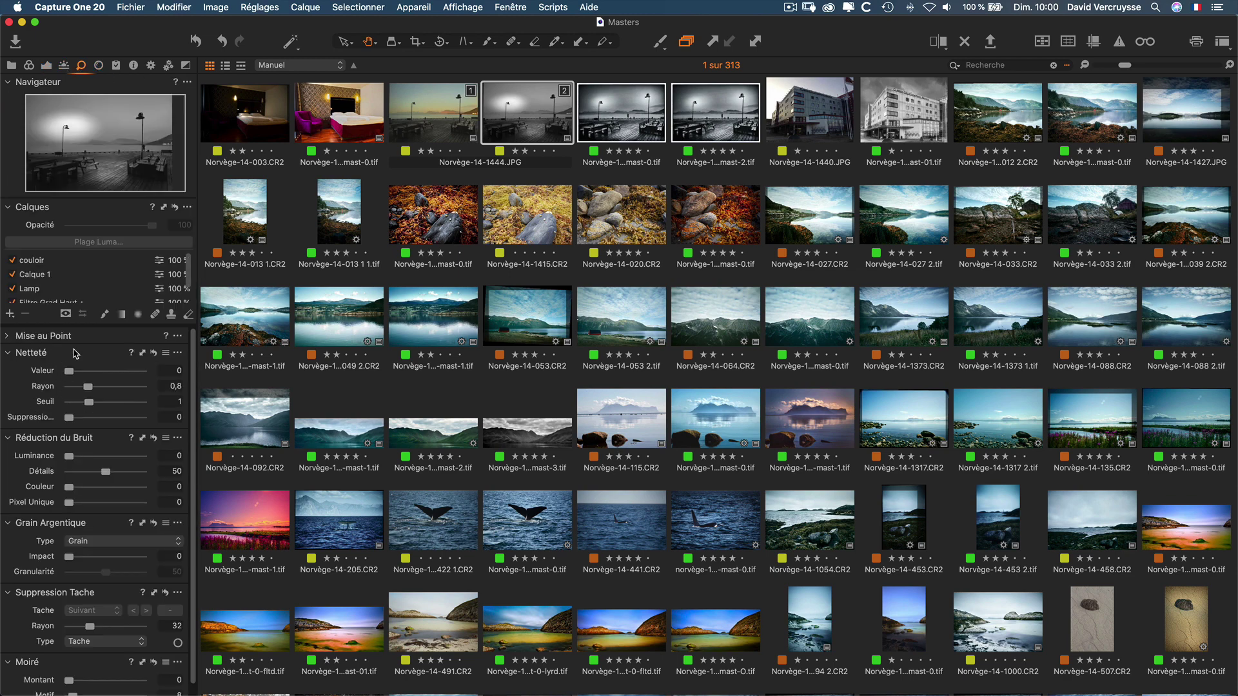
# - Check the Netteté tool's options for moving it to the fixed zone or removing it, without applying any
pyautogui.click(178, 354)
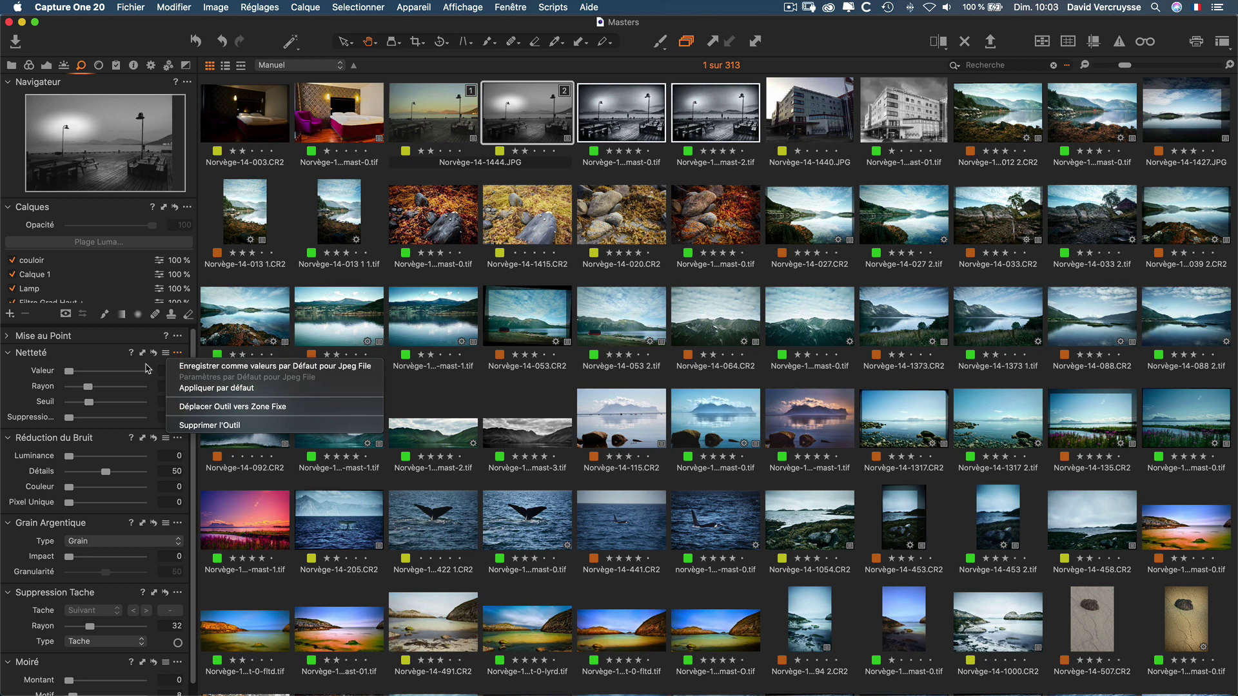
pyautogui.click(131, 368)
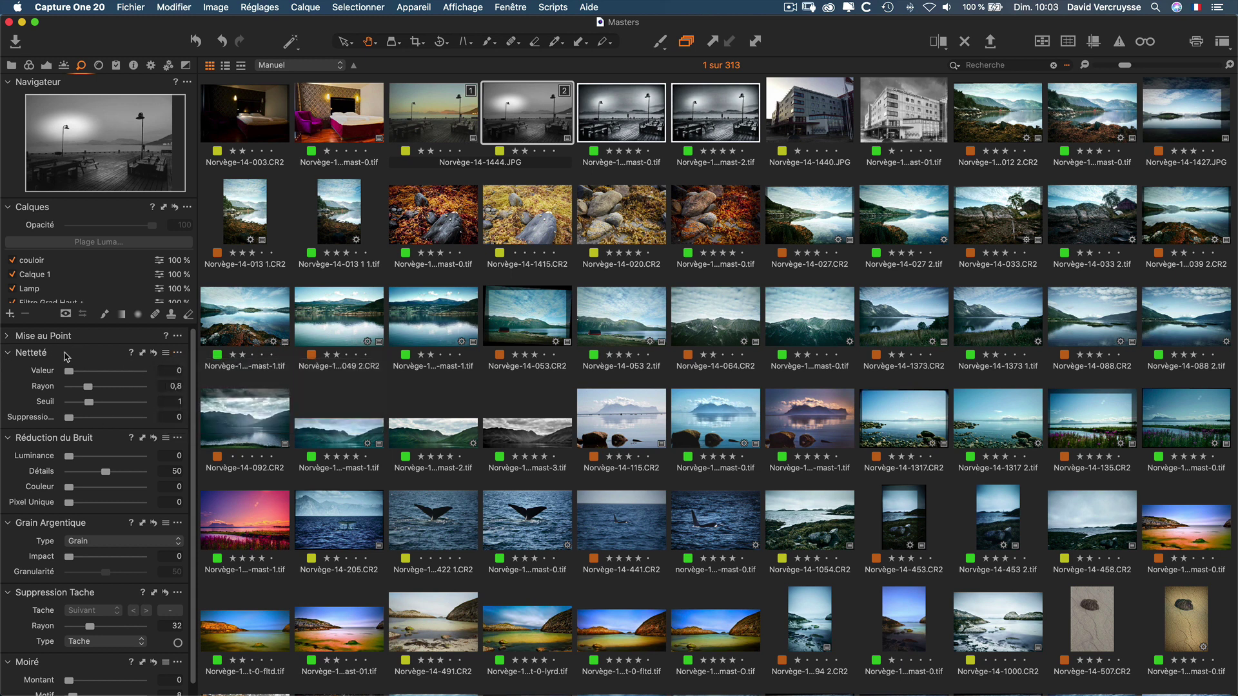
pyautogui.moveTo(68, 354)
pyautogui.mouseDown()
pyautogui.moveTo(293, 359)
pyautogui.moveTo(62, 358)
pyautogui.mouseUp()
# - Review the items available for customizing the toolbar, and close the customization sheet
pyautogui.click(464, 8)
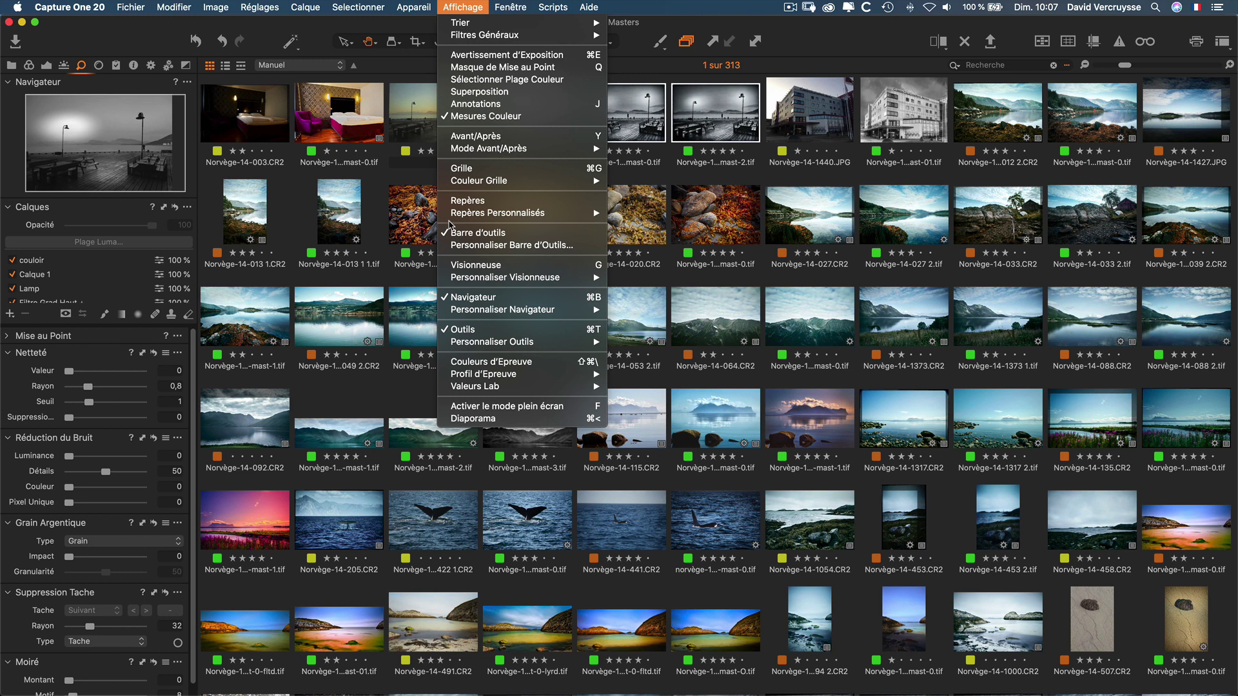
pyautogui.moveTo(495, 343)
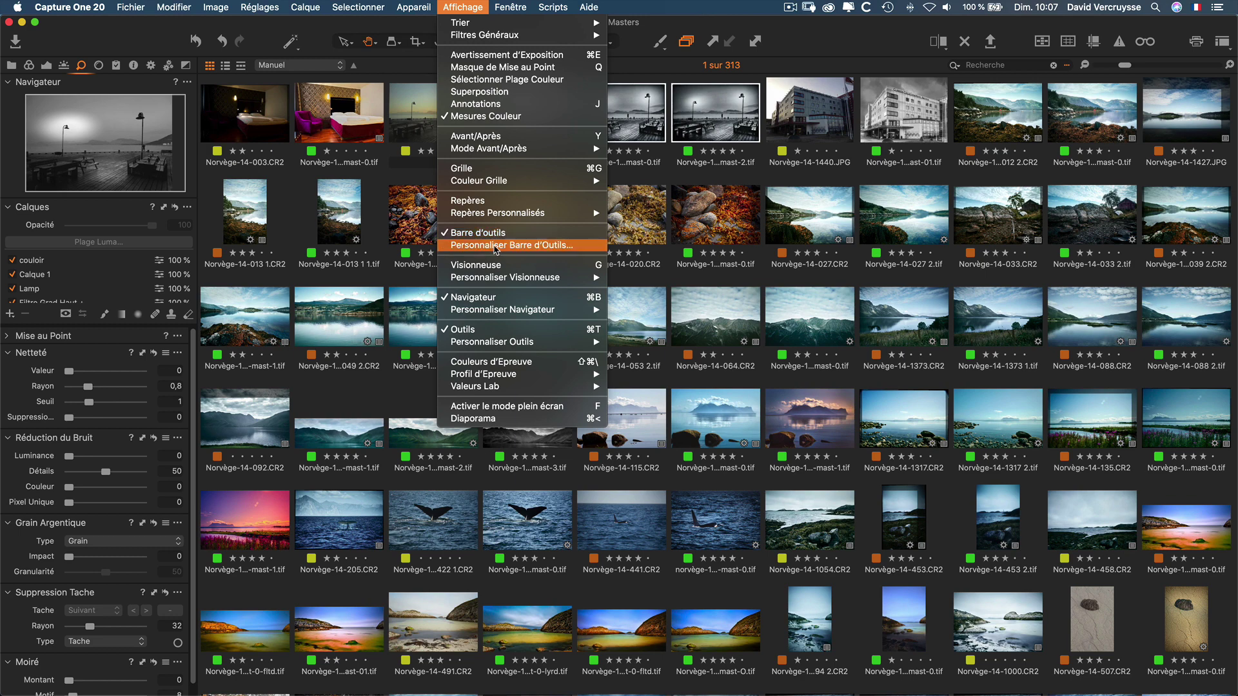
pyautogui.click(495, 247)
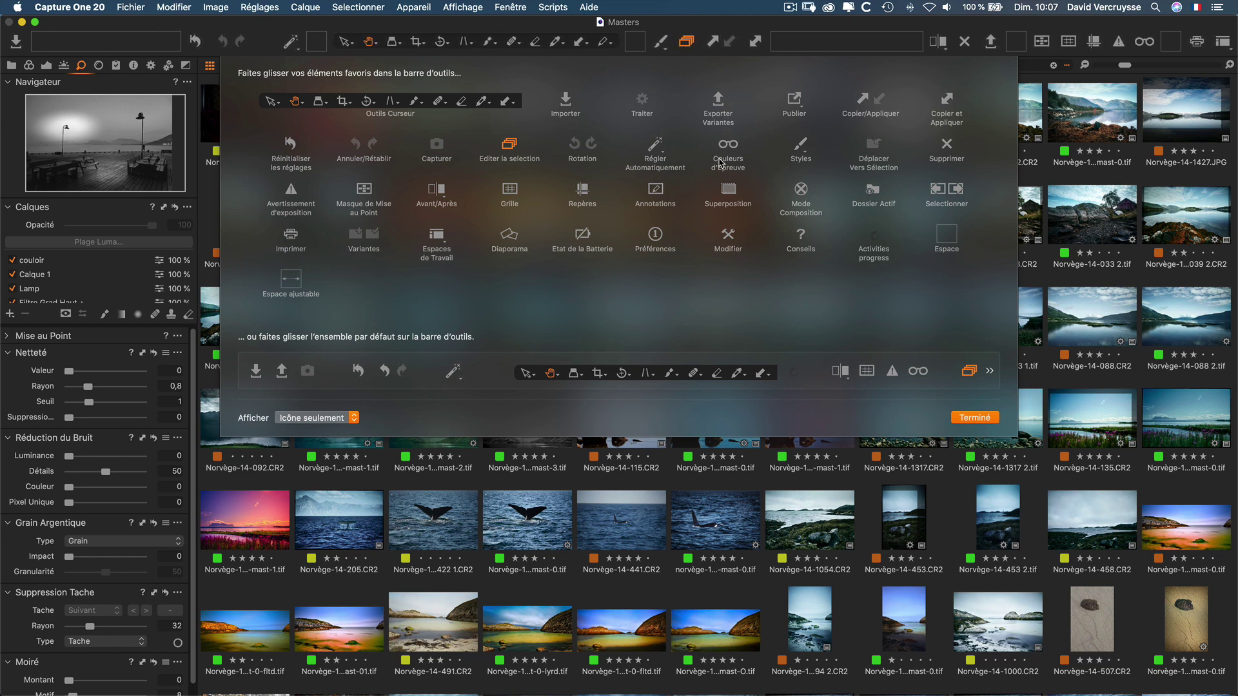
pyautogui.moveTo(728, 190); pyautogui.dragTo(756, 203)
pyautogui.press('Return')
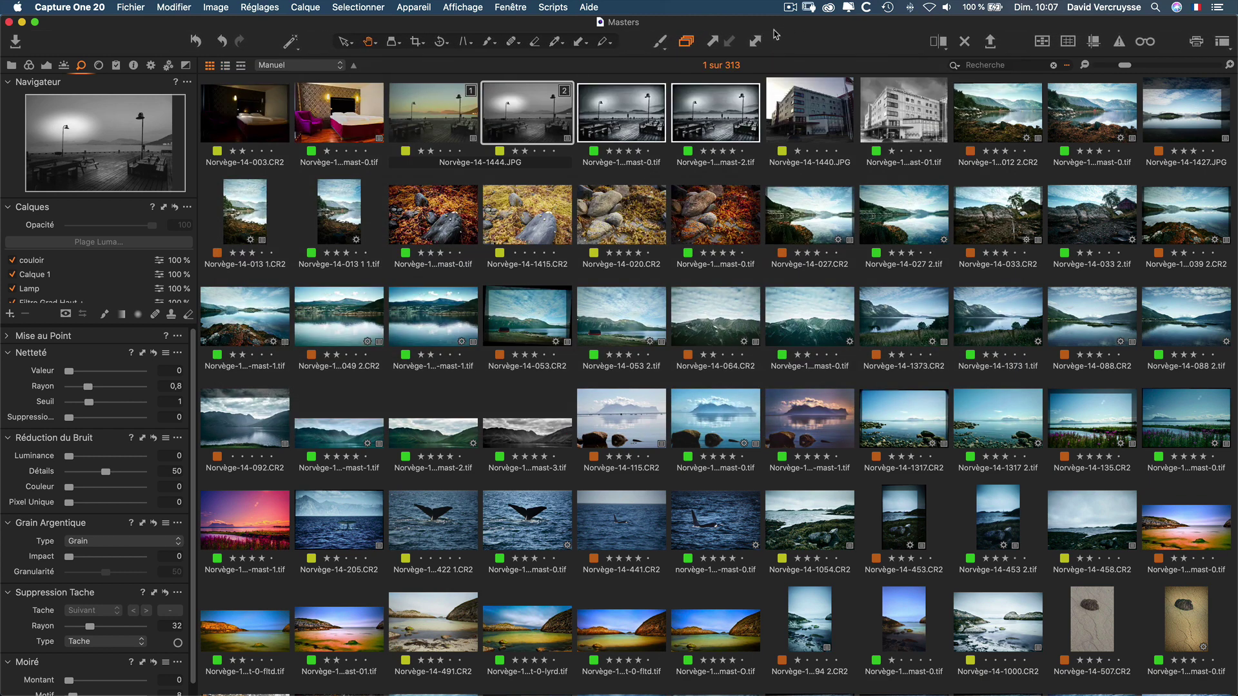
# - Display the toolbar as icons with text, and return it to icons only
pyautogui.rightClick(810, 35)
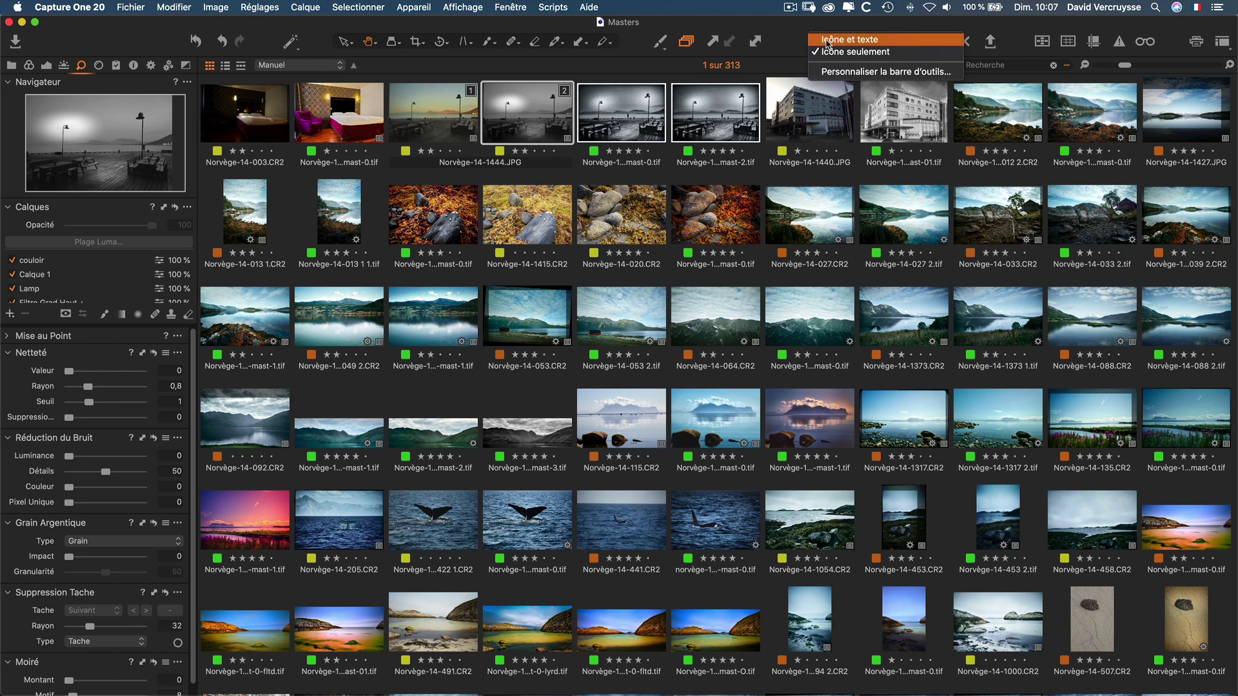
pyautogui.click(827, 40)
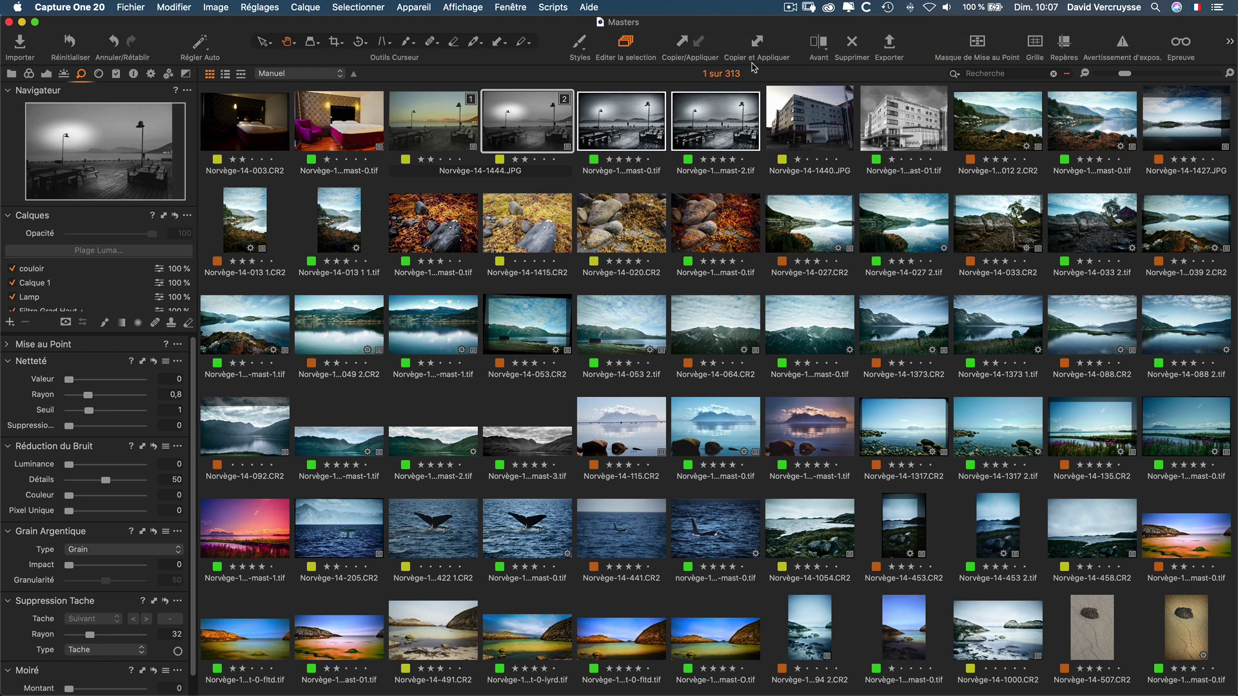
pyautogui.rightClick(785, 30)
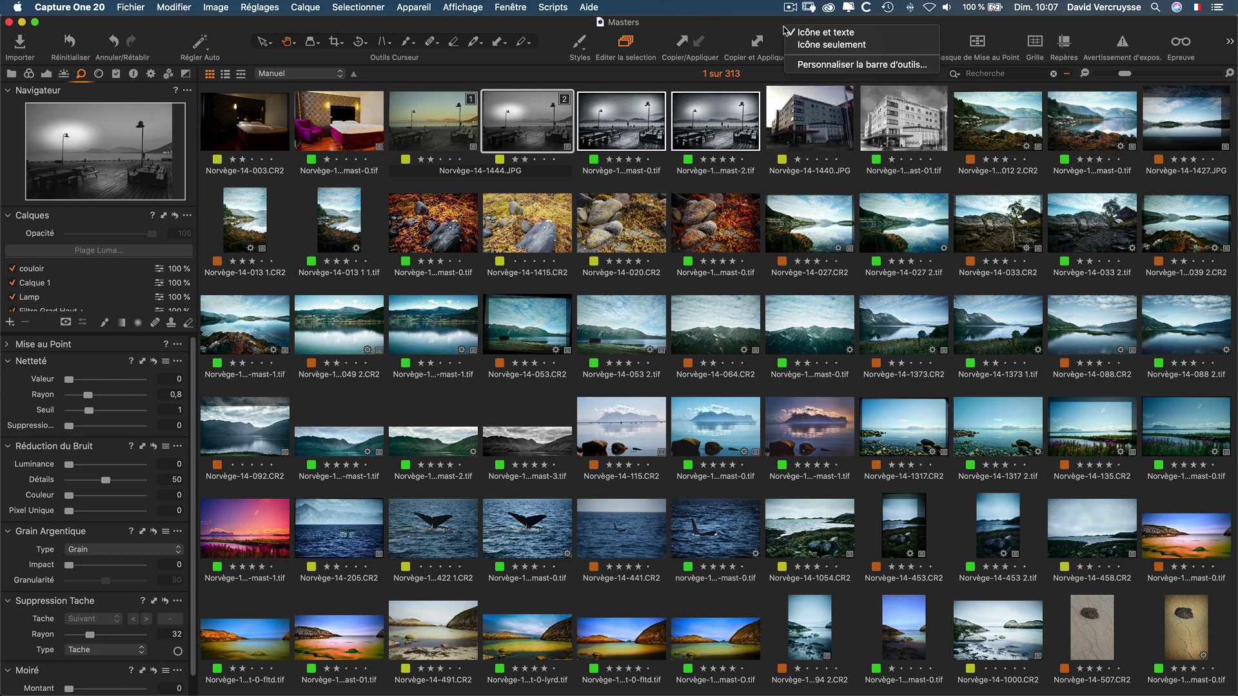
pyautogui.click(793, 41)
# - Reopen the toolbar customization to examine the cursor tools group, and finish without changing the layout
pyautogui.rightClick(793, 41)
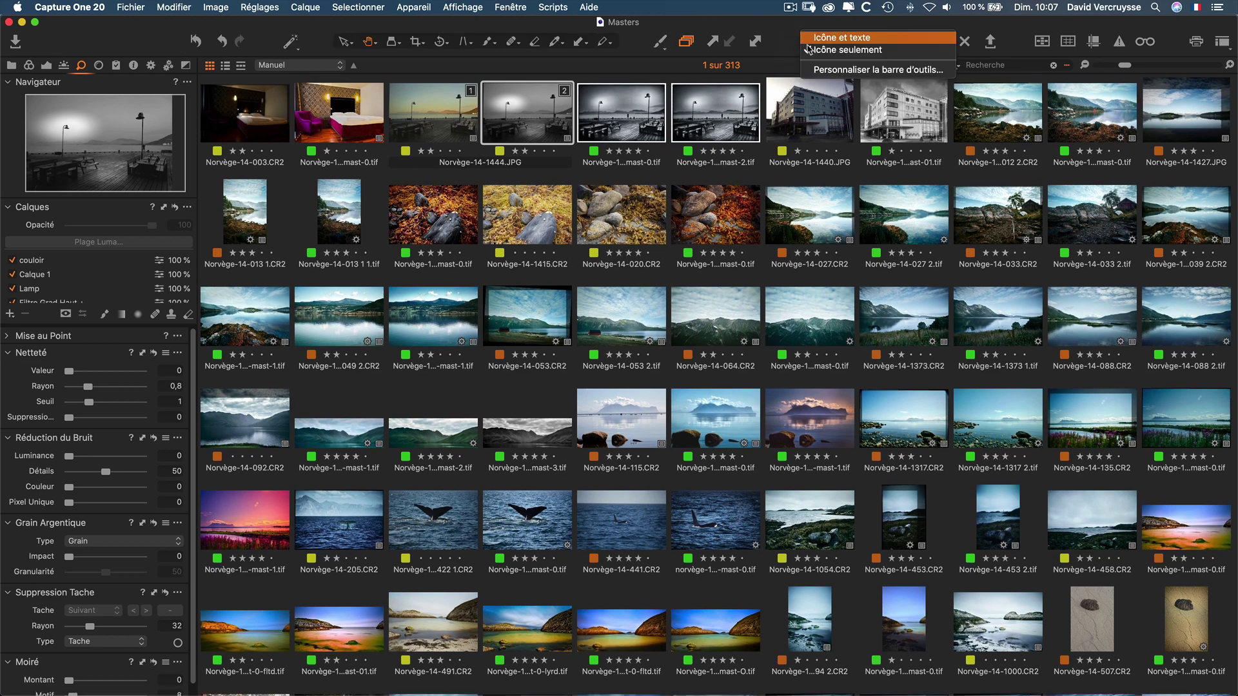
pyautogui.click(820, 69)
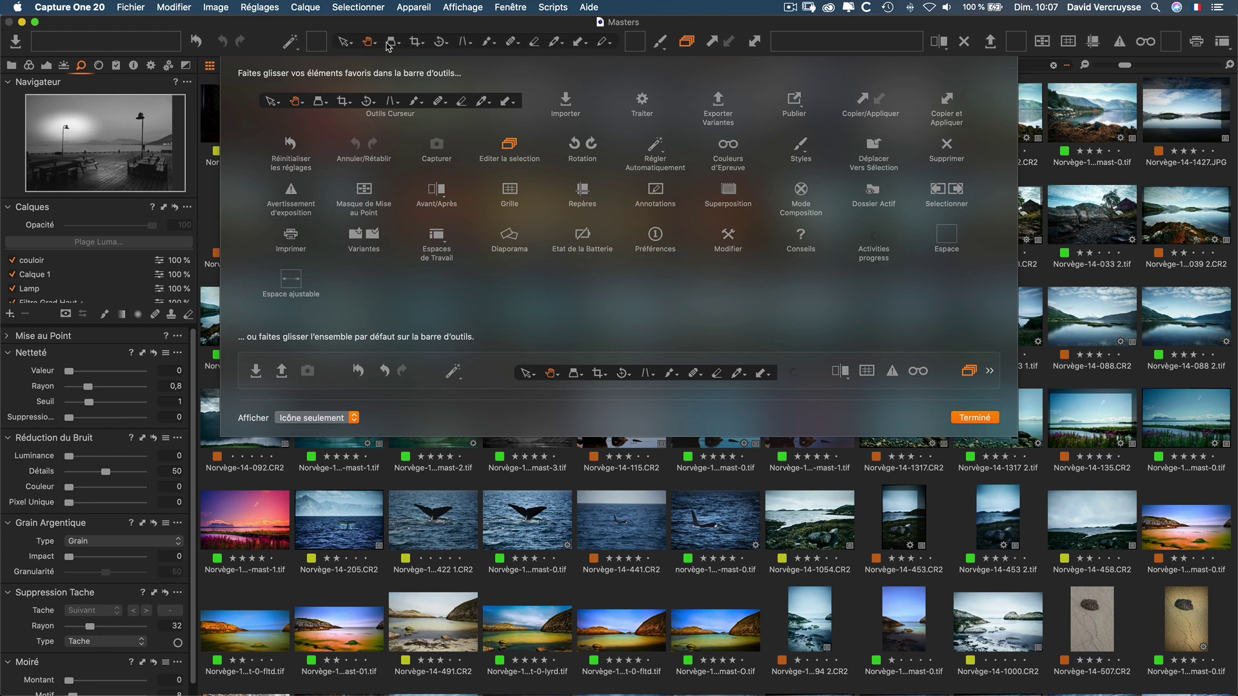
pyautogui.click(974, 418)
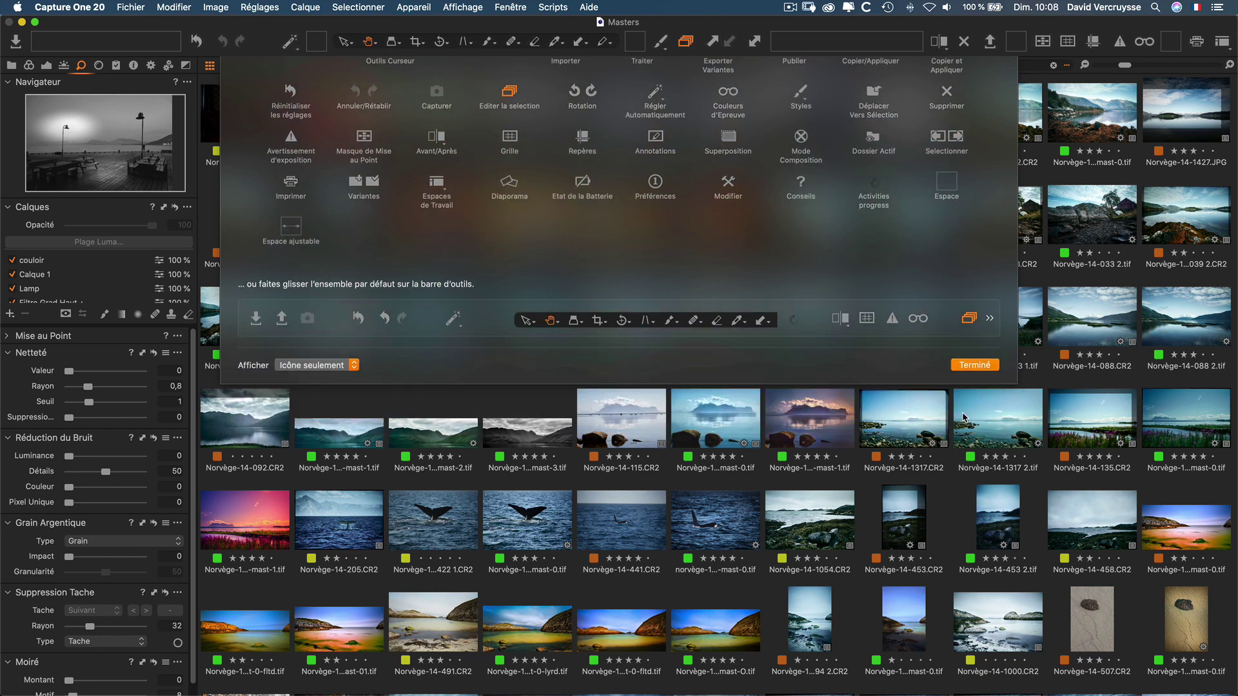
# - Review the variants offered by the selection, pan and loupe cursor tools without choosing another one
pyautogui.click(350, 46)
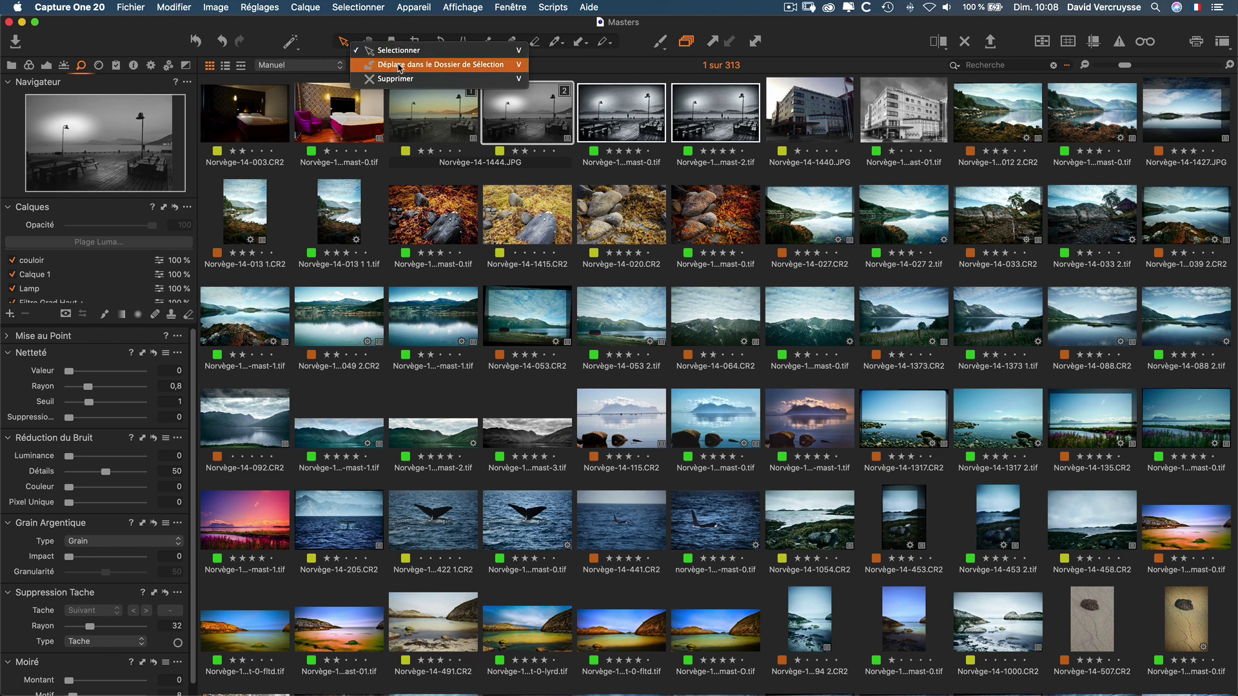
pyautogui.click(367, 42)
pyautogui.click(372, 45)
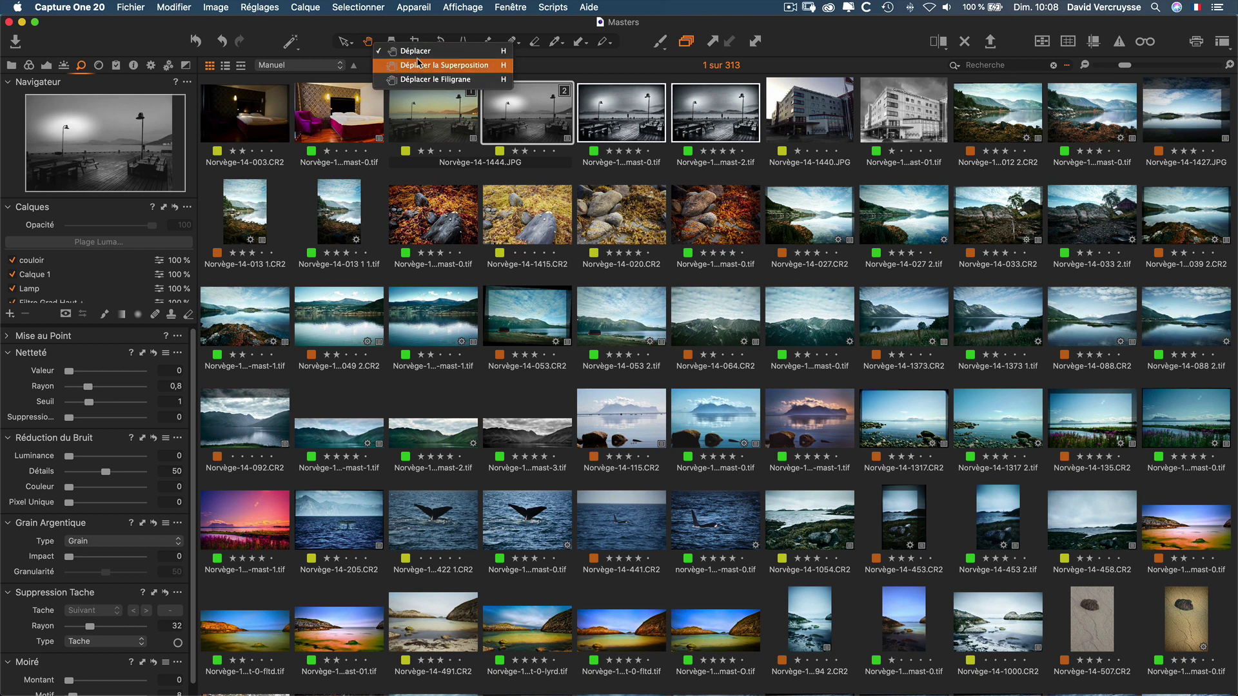
pyautogui.click(394, 37)
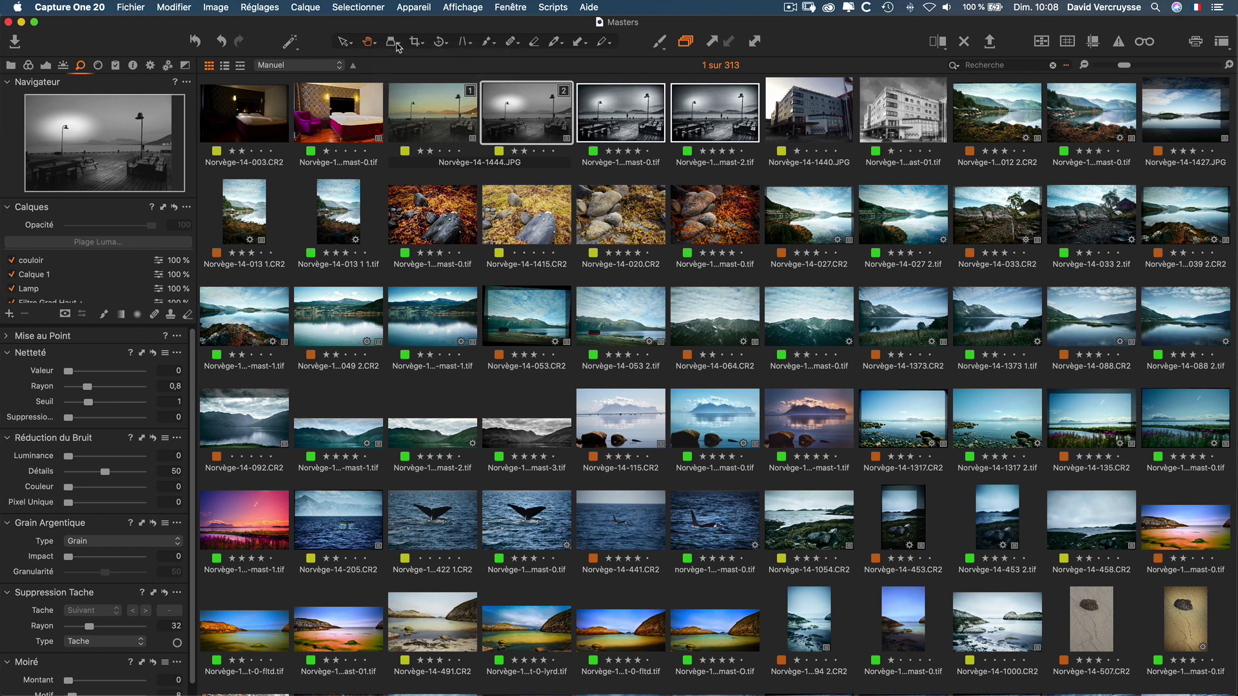
pyautogui.click(398, 45)
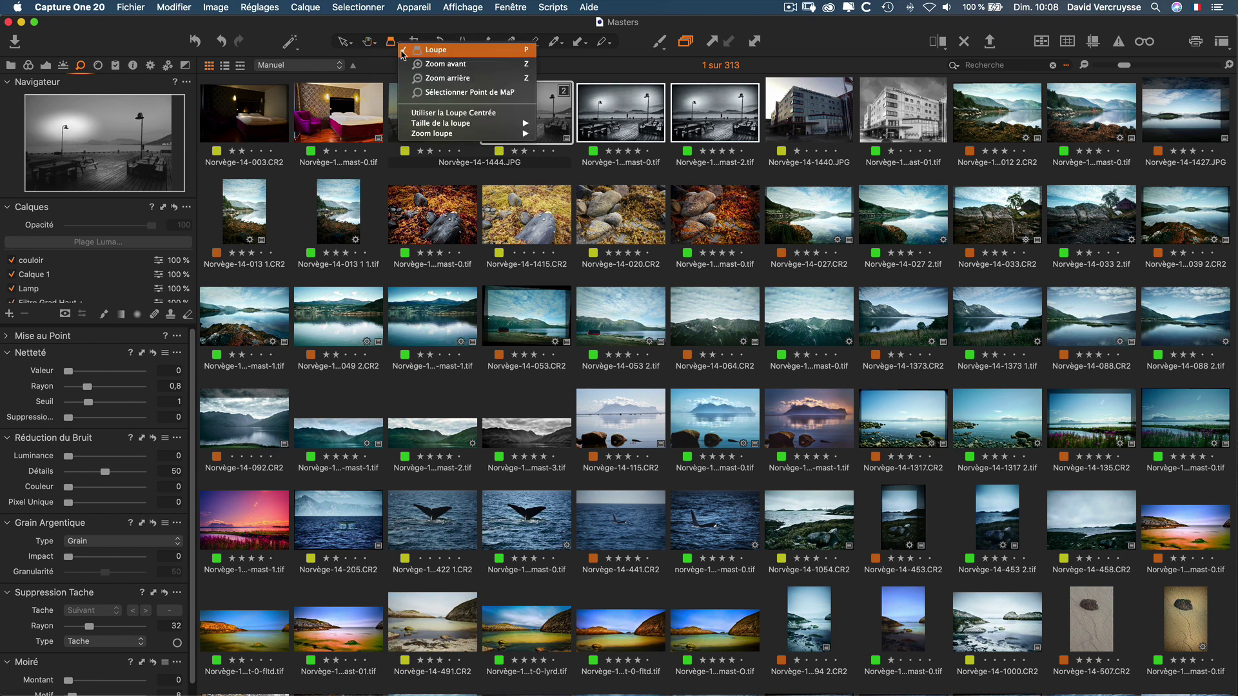
pyautogui.click(404, 28)
# - Review the crop tool's aspect ratios, and set the rotation tool to Pivoter à Main Levée
pyautogui.click(416, 42)
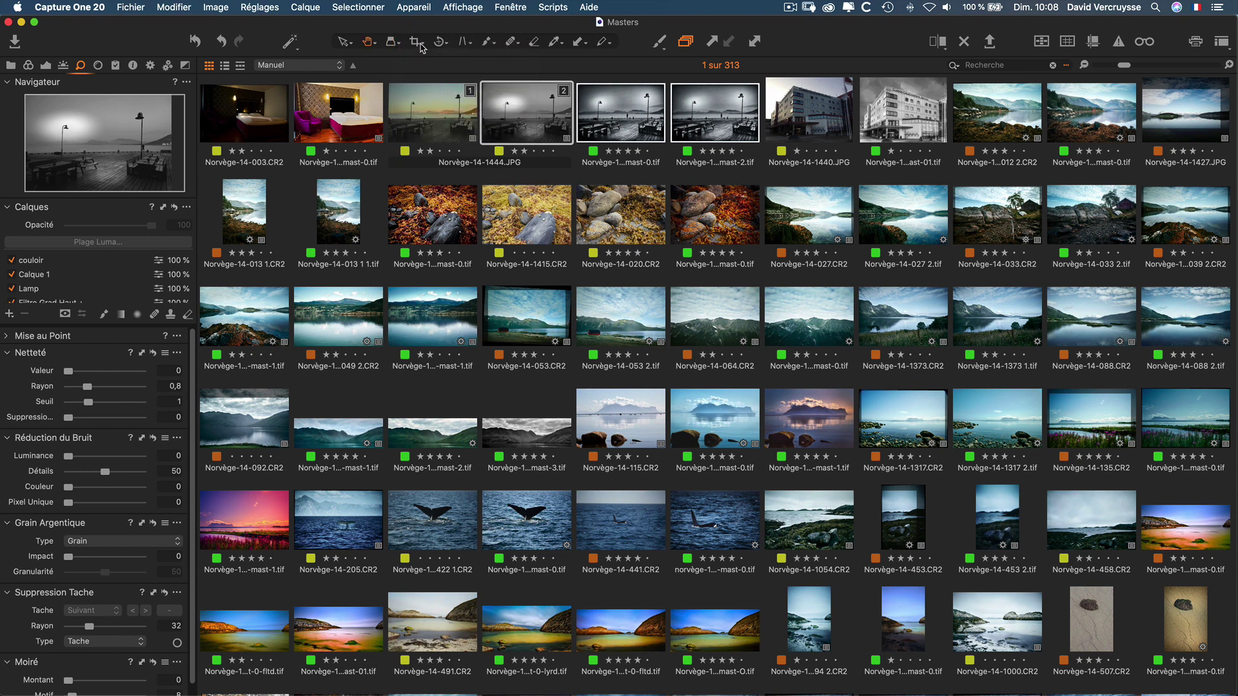
pyautogui.click(421, 45)
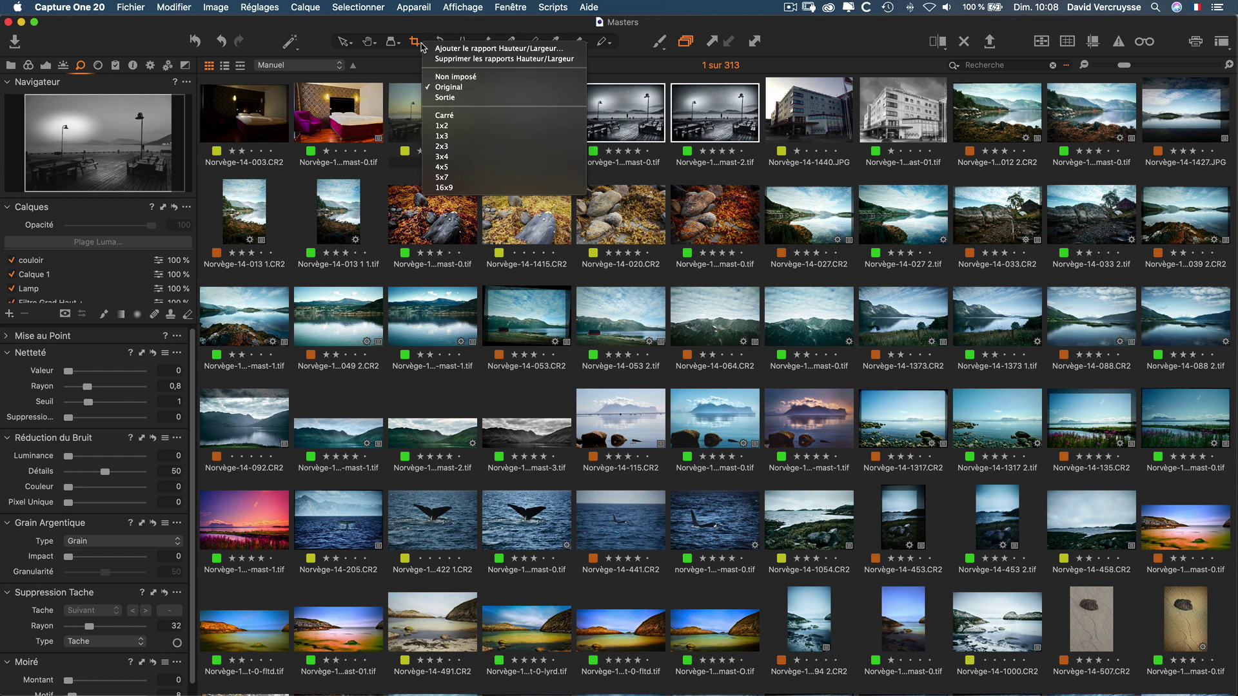
pyautogui.click(422, 46)
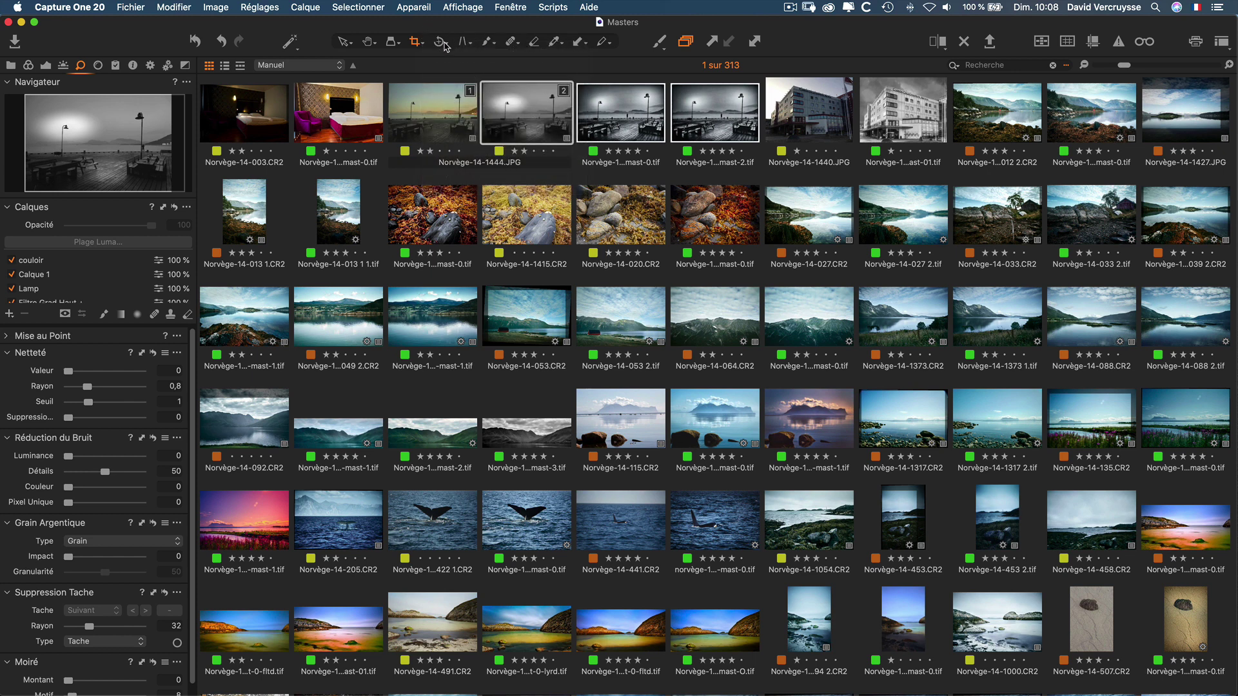
pyautogui.click(445, 45)
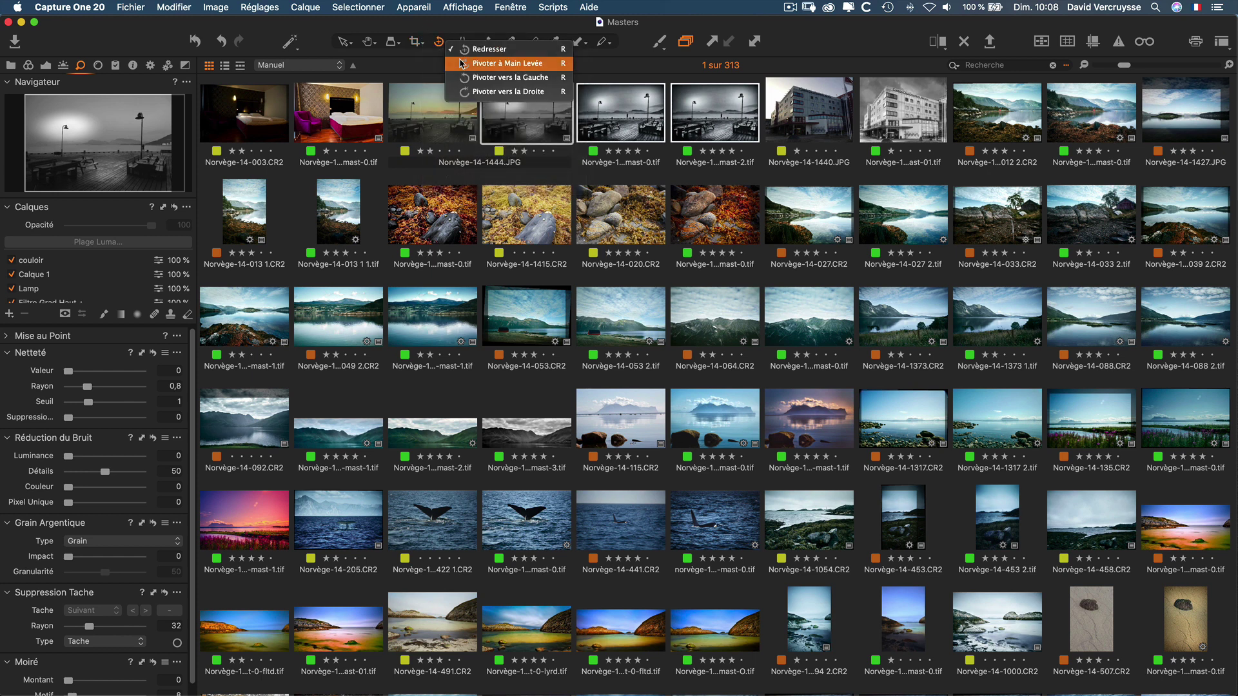
pyautogui.click(465, 61)
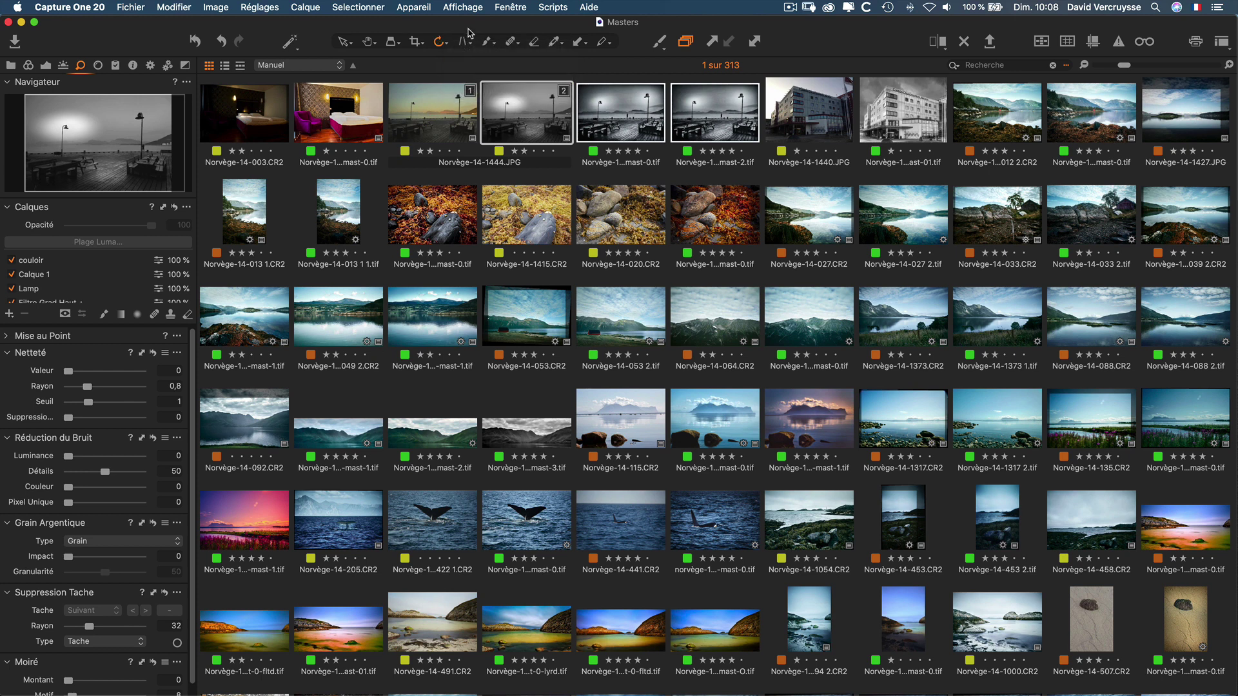
# - Set the mask drawing tool to Dessiner Masque Dégradé Radial, and review the correction and cloning mask options
pyautogui.click(494, 45)
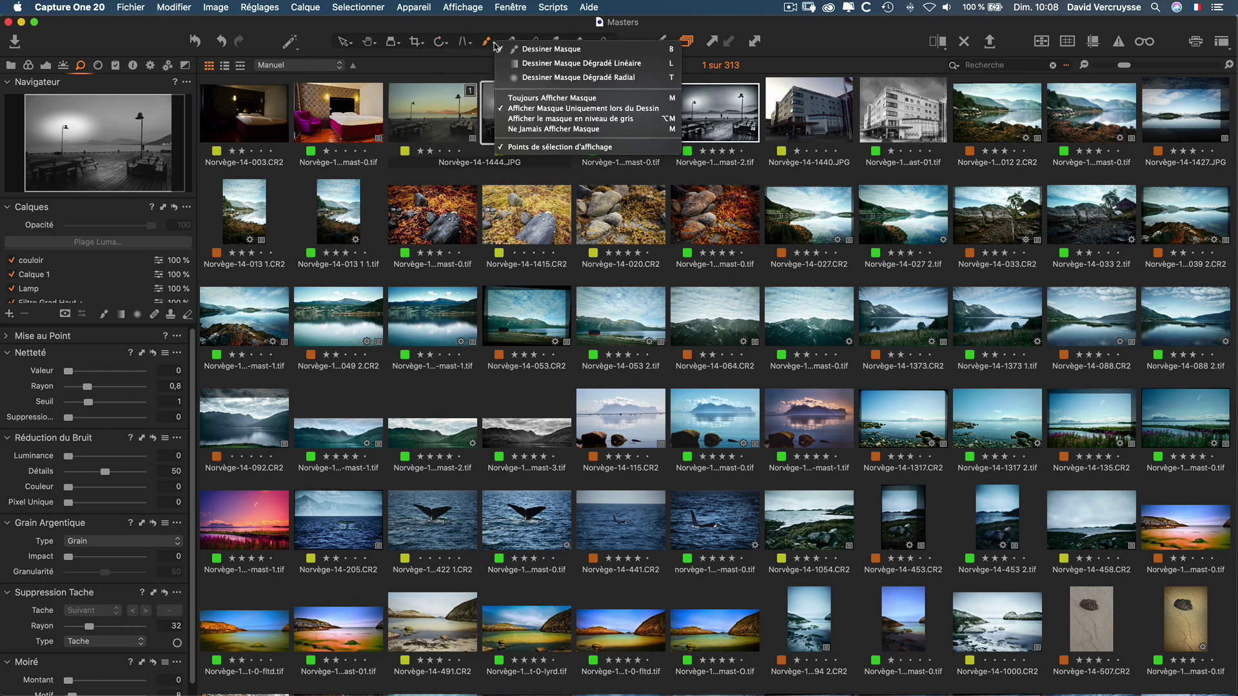
pyautogui.click(522, 78)
pyautogui.click(518, 46)
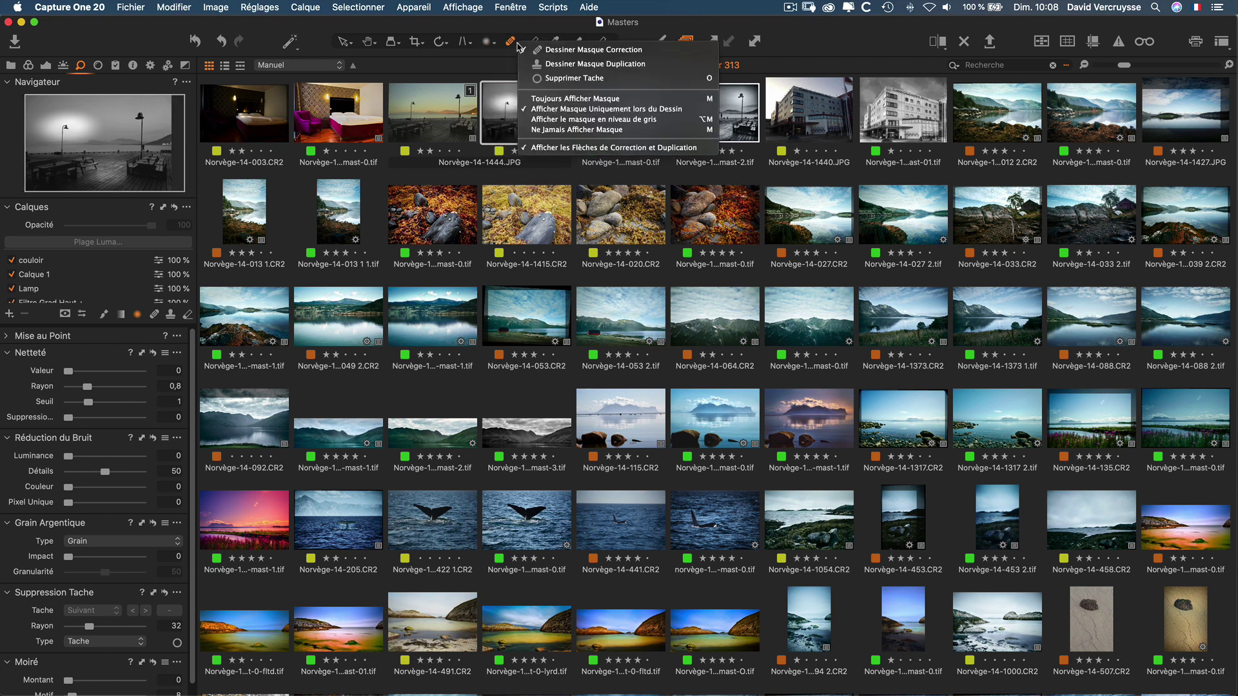
pyautogui.press('Escape')
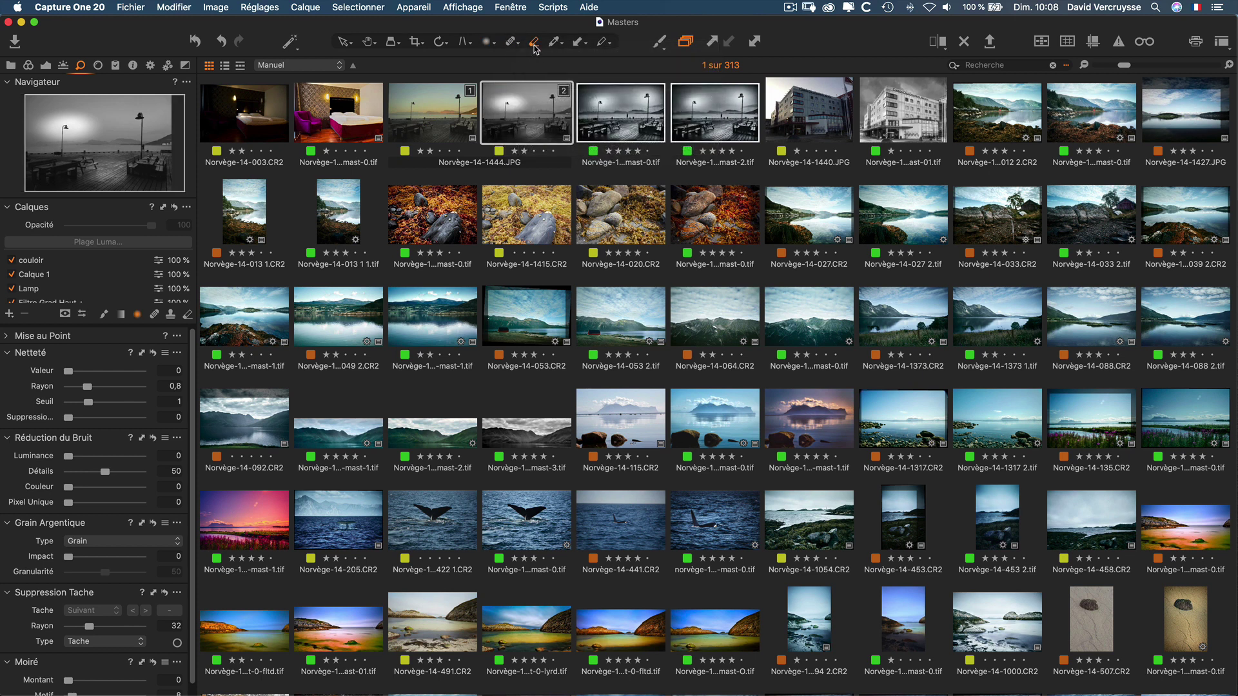
# - Review the colour picker variants and the annotation options, keeping Dessiner des Annotations
pyautogui.click(558, 46)
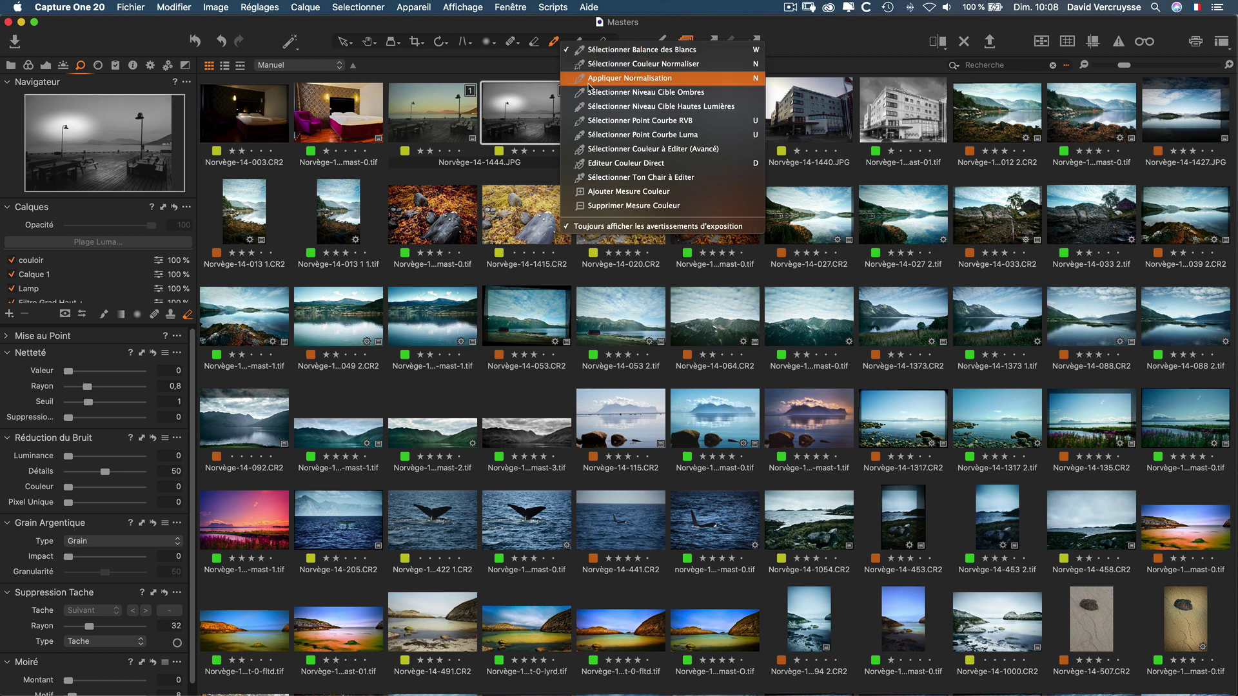
pyautogui.click(558, 39)
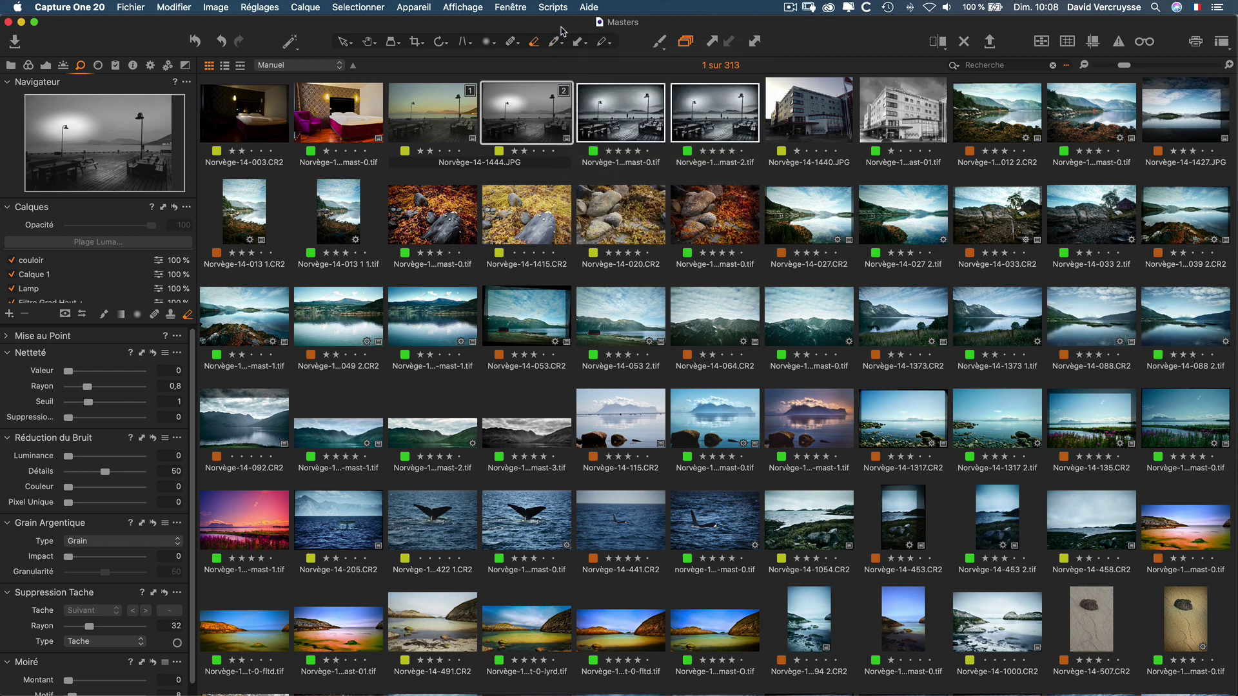
pyautogui.click(610, 45)
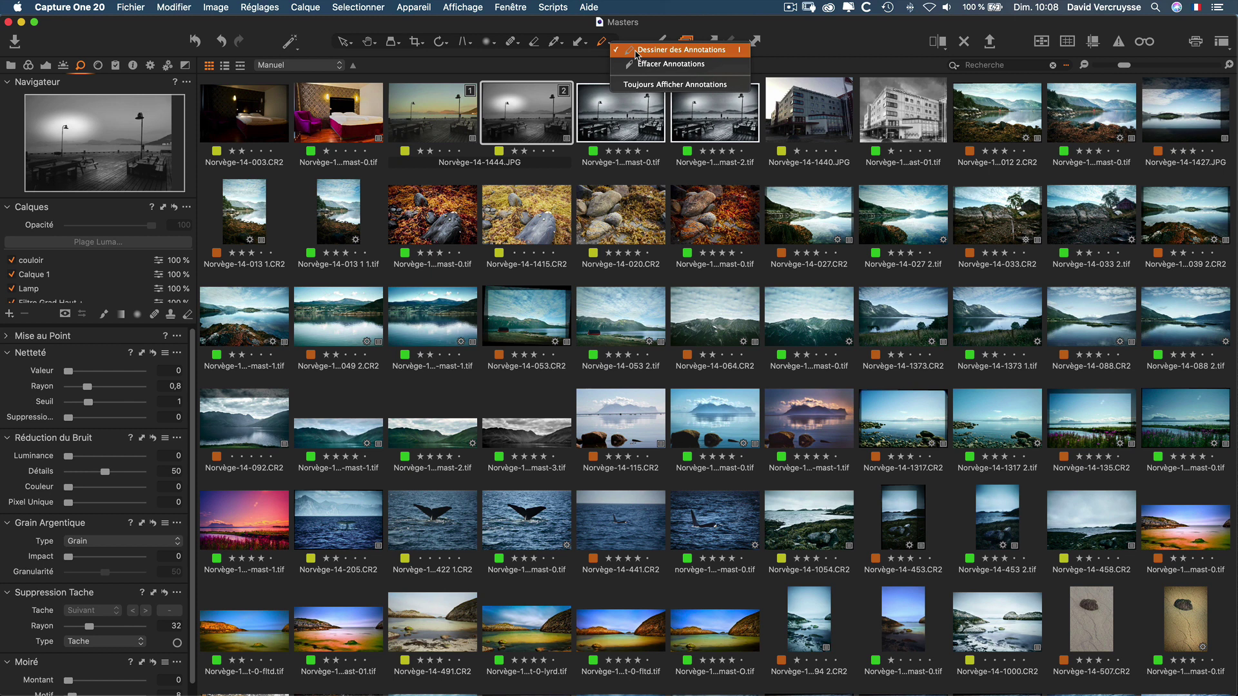
pyautogui.click(635, 51)
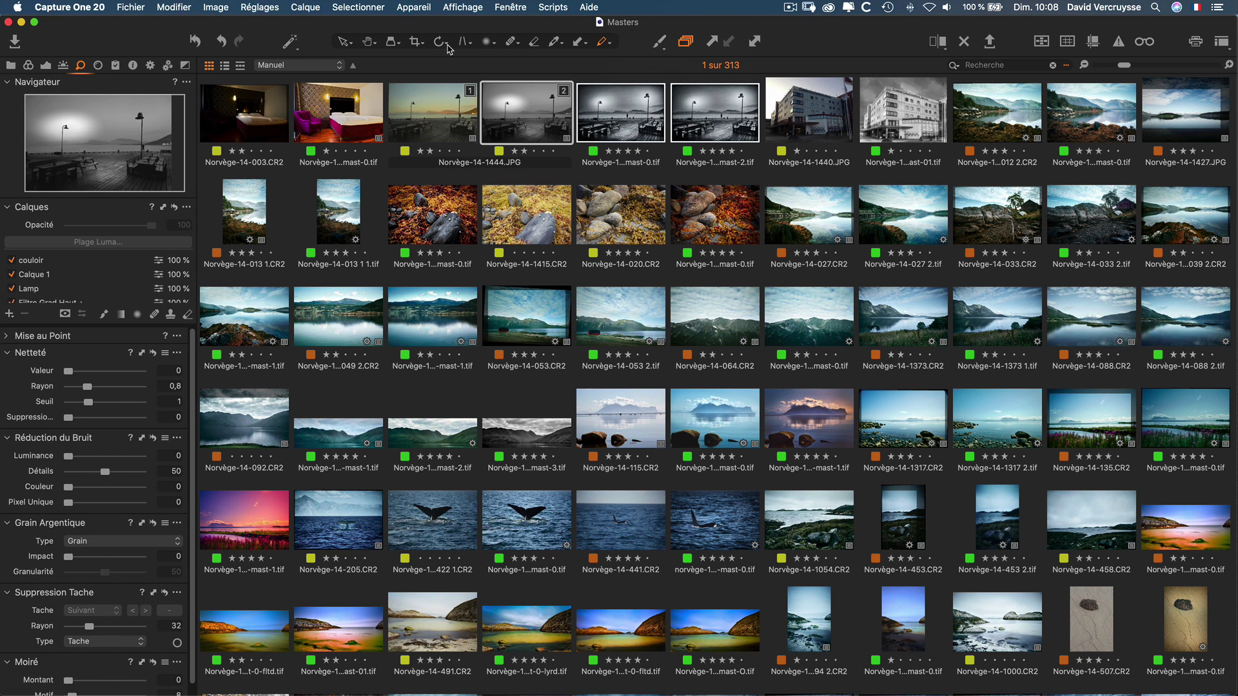
# - Open variant 2 of Norvège-14-1444.JPG in the viewer, and check the selection tool's contextual commands on the image
pyautogui.click(368, 43)
pyautogui.doubleClick(537, 113)
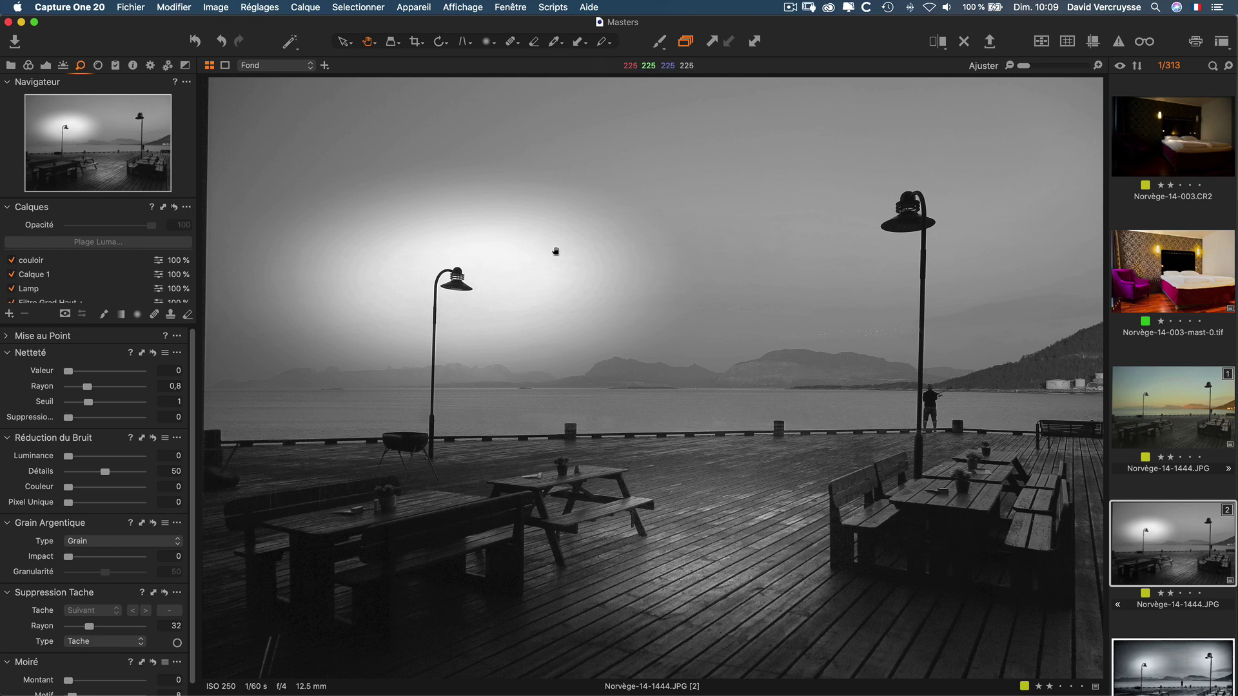
pyautogui.click(555, 250)
pyautogui.press('v')
pyautogui.rightClick(483, 155)
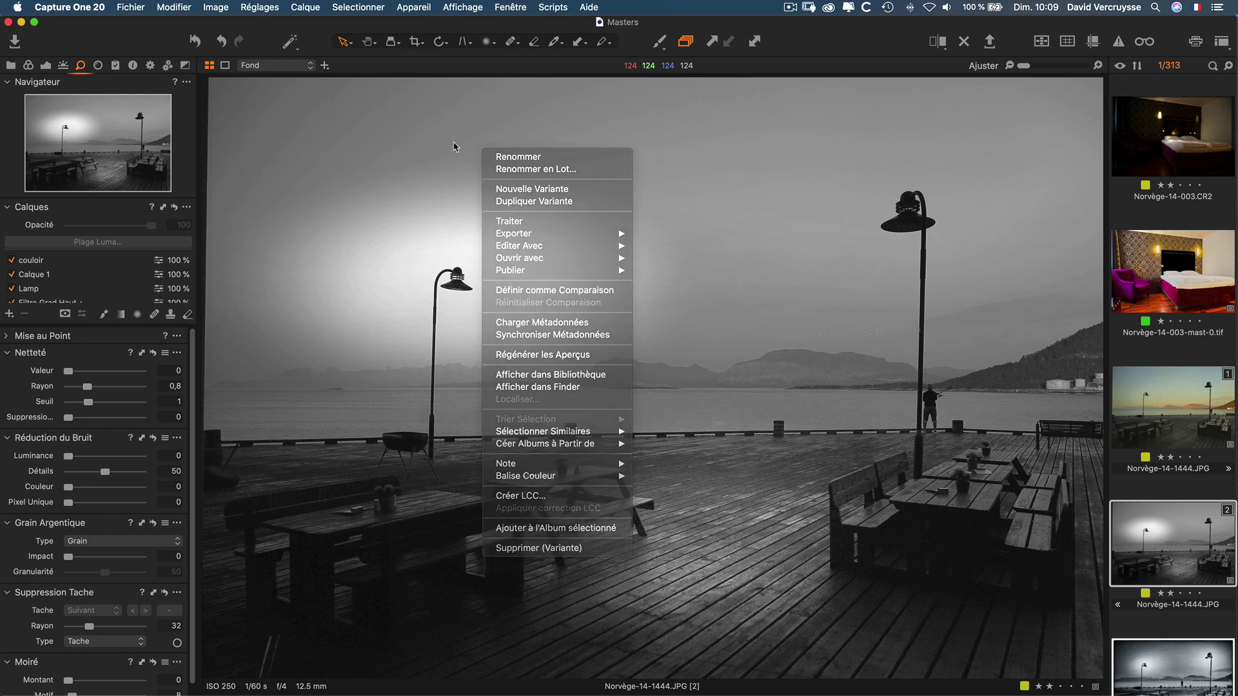
pyautogui.click(467, 149)
# - Activate the Crop tool, and check the Format choices in its on-image Recadrage settings
pyautogui.press('c')
pyautogui.rightClick(489, 189)
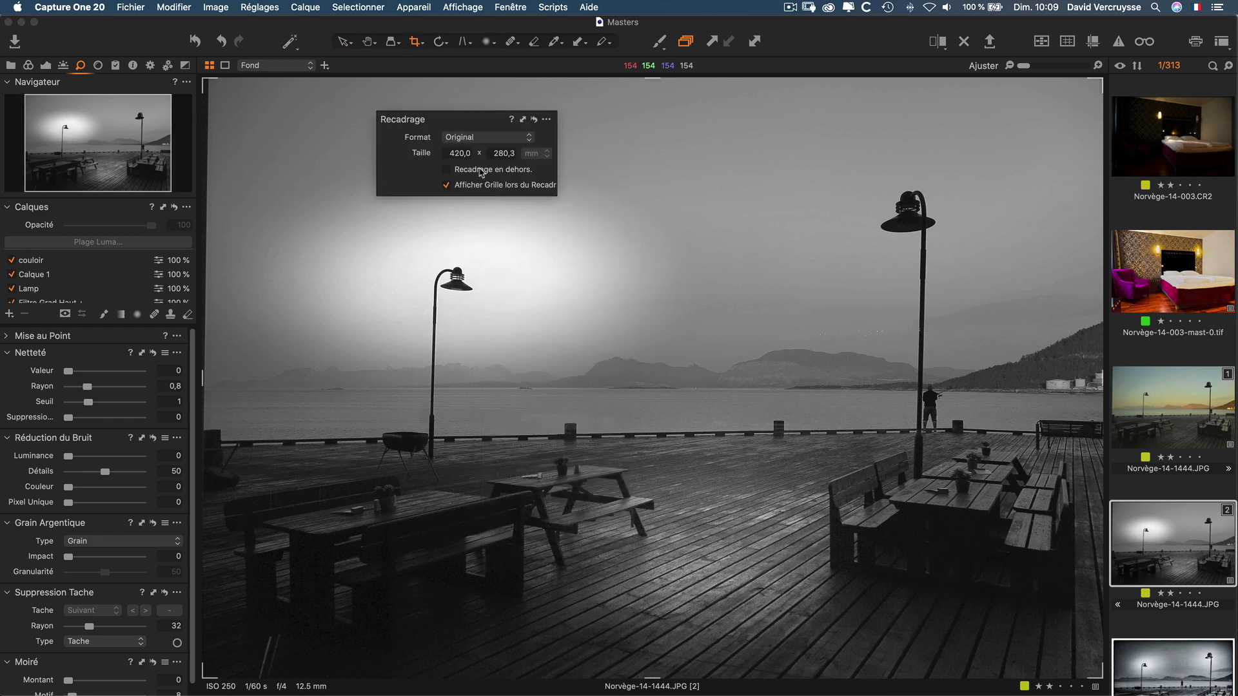
pyautogui.click(474, 139)
pyautogui.click(475, 140)
# - Activate the Loupe tool, and magnify the sky and the smaller street lamp in the image
pyautogui.click(402, 44)
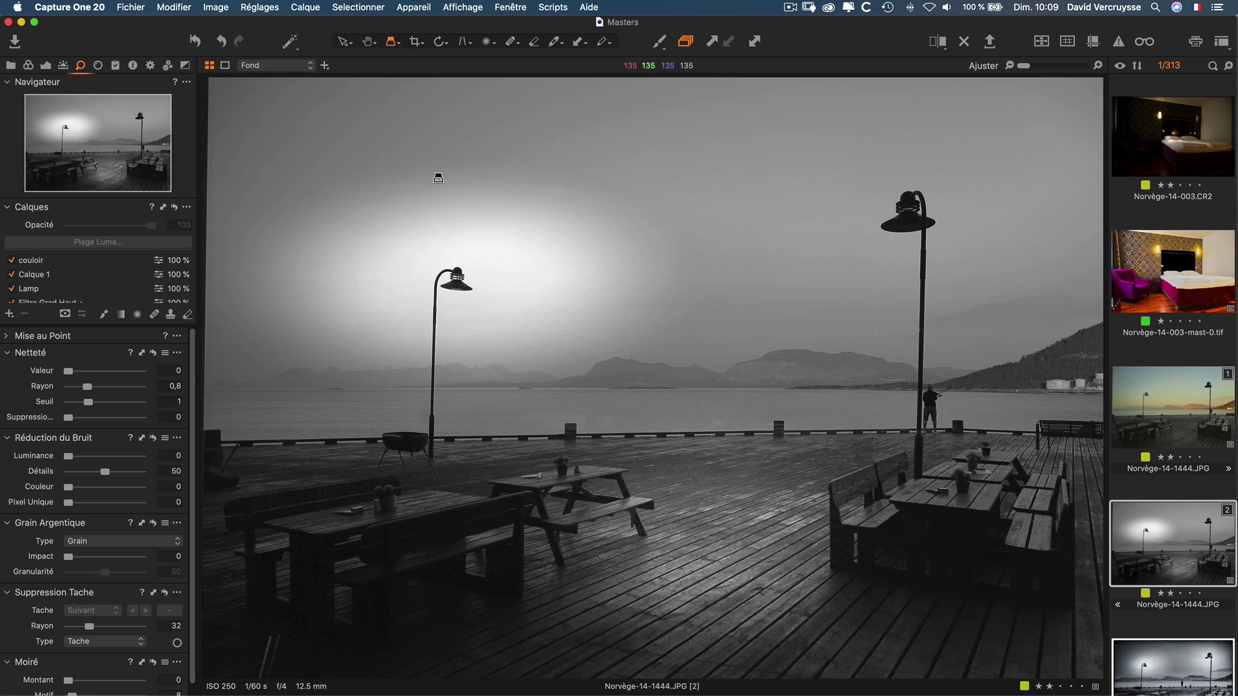
pyautogui.rightClick(439, 182)
pyautogui.click(424, 183)
pyautogui.moveTo(454, 261); pyautogui.dragTo(455, 290)
pyautogui.moveTo(409, 219); pyautogui.dragTo(365, 218)
pyautogui.click(415, 93)
# - Set the loupe size to Large, and magnify the image from the taller lamp down to the deck
pyautogui.click(394, 43)
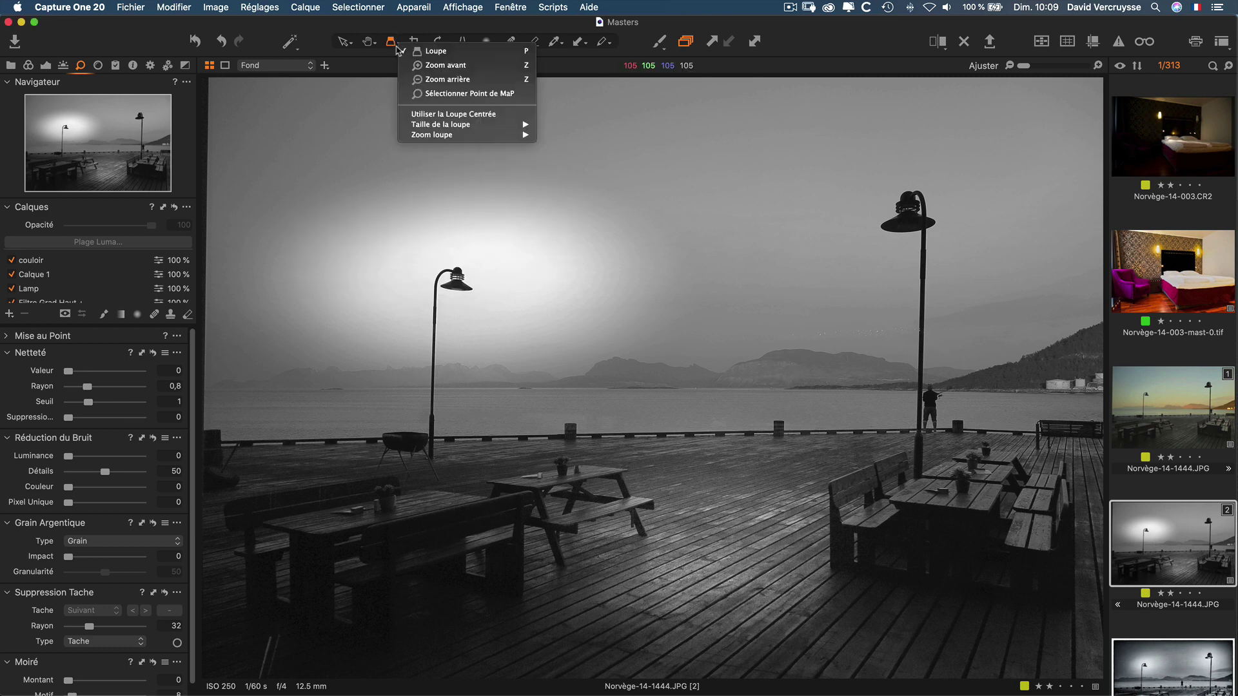
pyautogui.moveTo(418, 128)
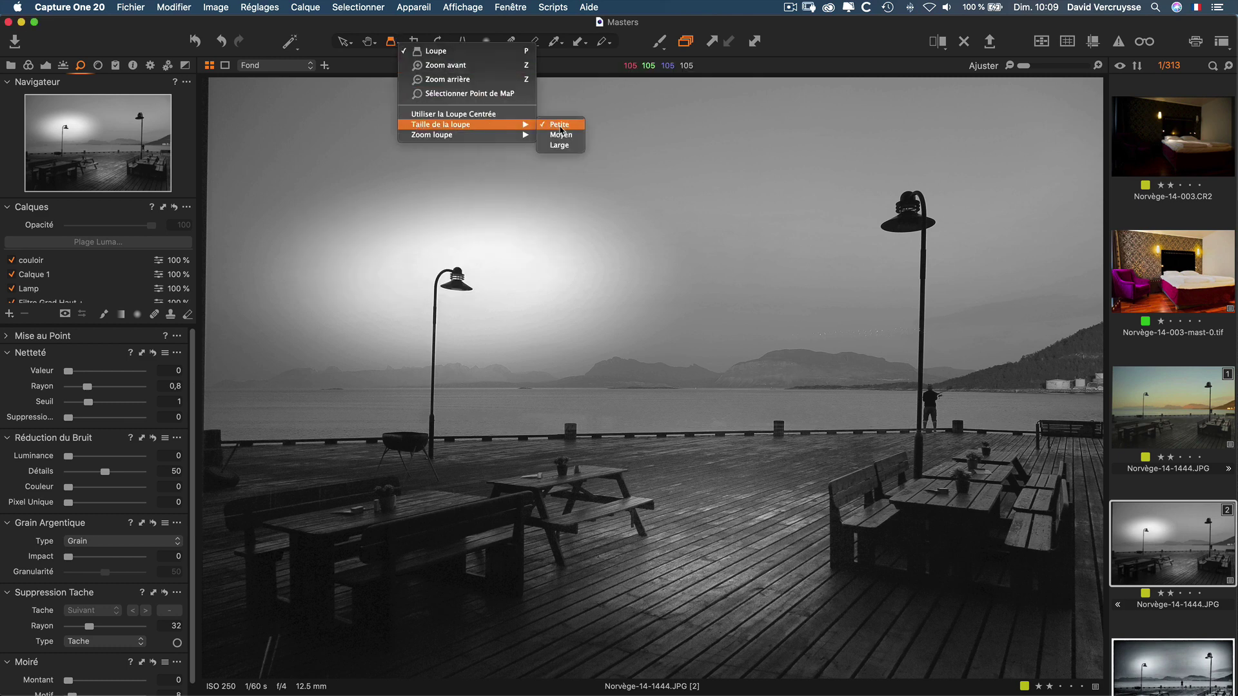
pyautogui.click(560, 147)
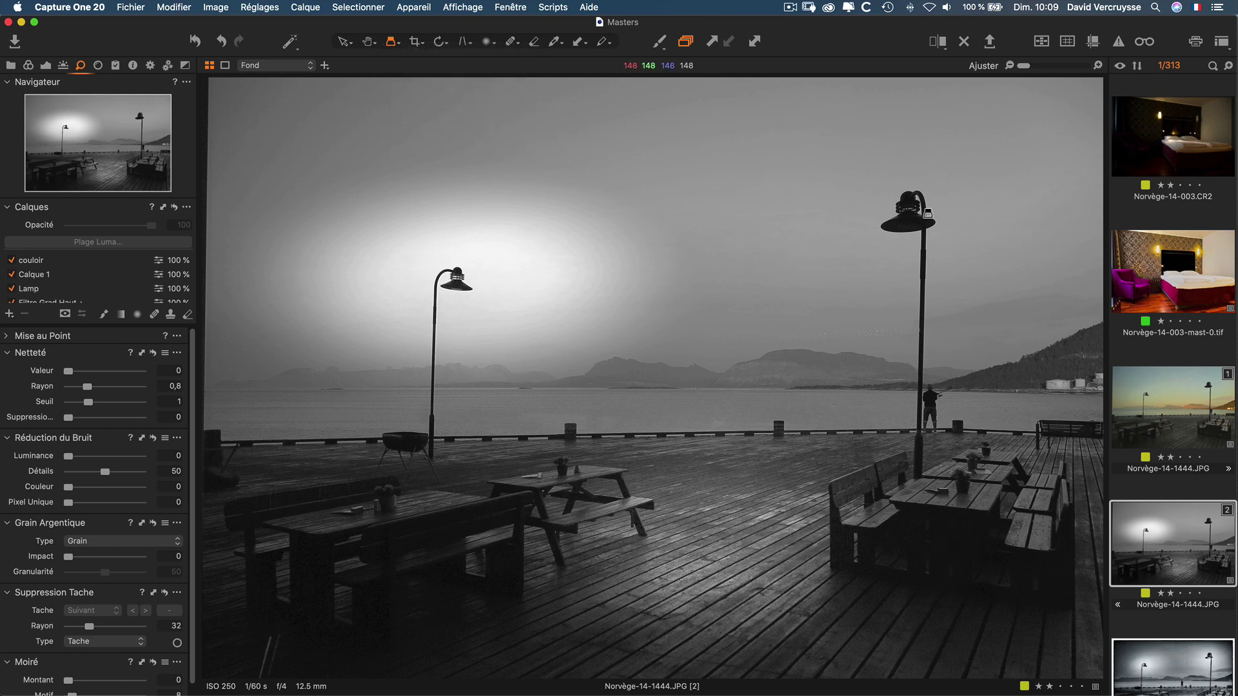
pyautogui.click(910, 210)
pyautogui.click(875, 211)
pyautogui.moveTo(875, 212); pyautogui.dragTo(410, 433)
# - Return to the thumbnail browser, and inspect the thumbnails with the loupe up to Norvège-14-027.CR2
pyautogui.press('super+alt+v')
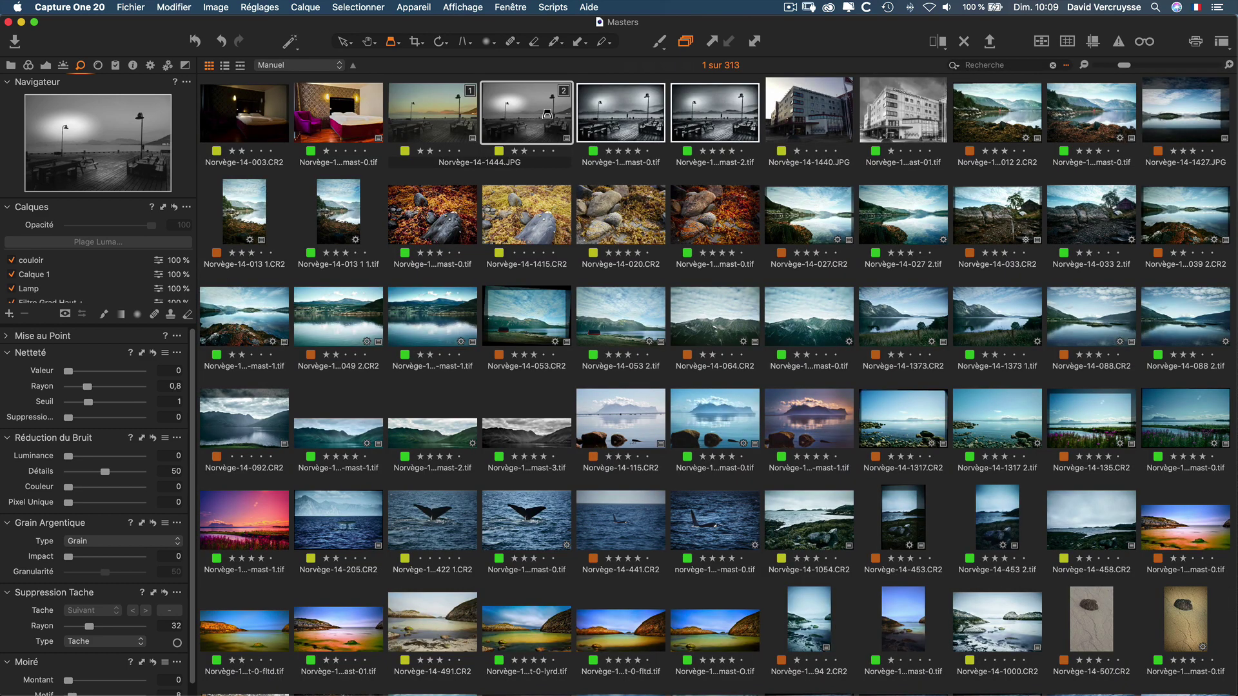
pyautogui.moveTo(546, 115); pyautogui.dragTo(891, 213)
pyautogui.click(799, 226)
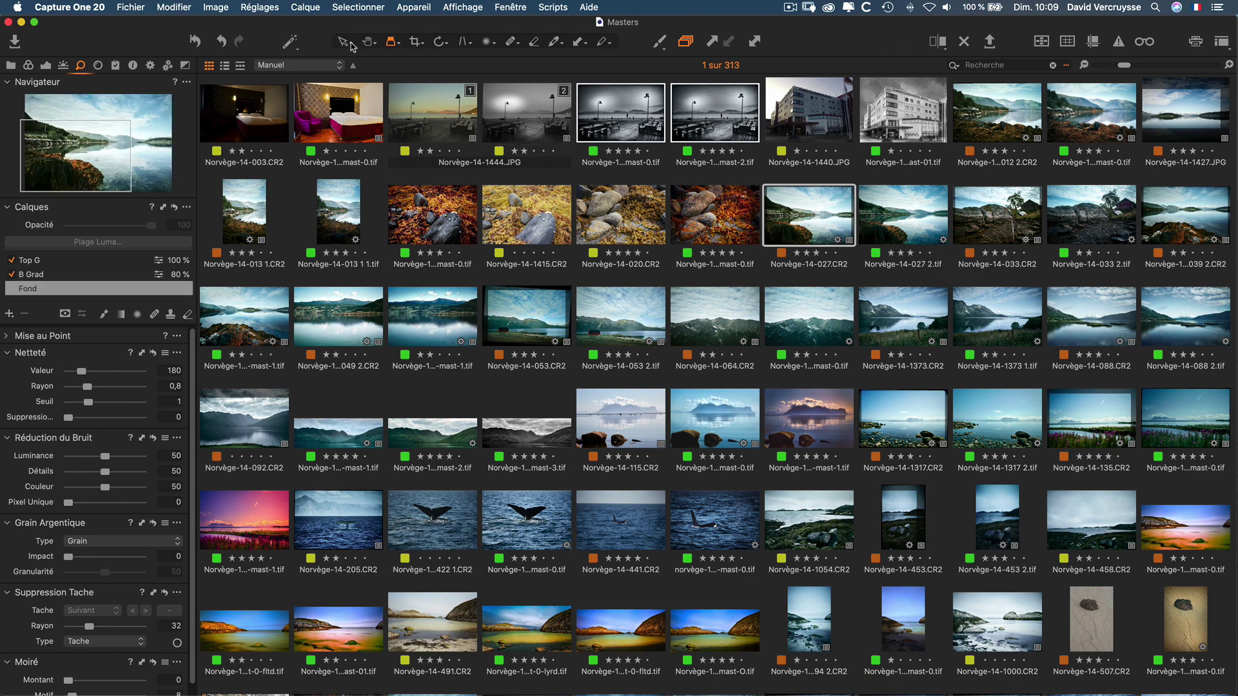
# - Open Norvège-14-027.CR2 in the viewer, and toggle the Before/After display to show the unedited image
pyautogui.doubleClick(804, 208)
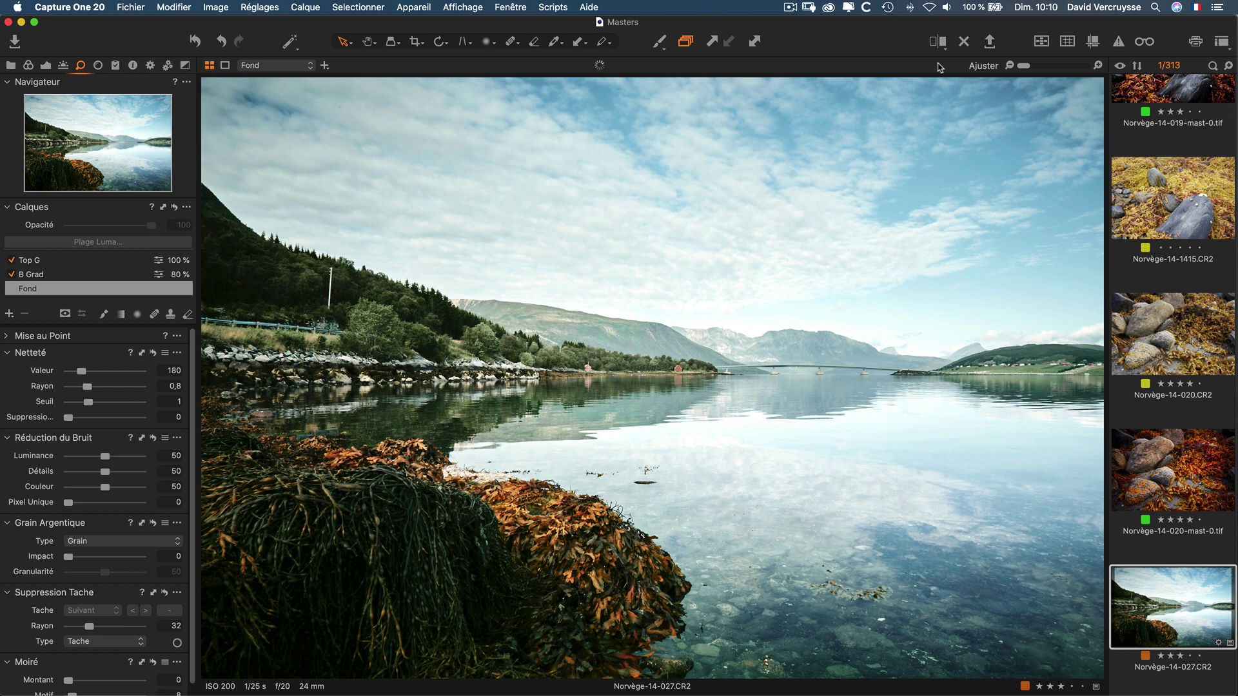
pyautogui.click(939, 41)
pyautogui.click(939, 42)
pyautogui.click(939, 41)
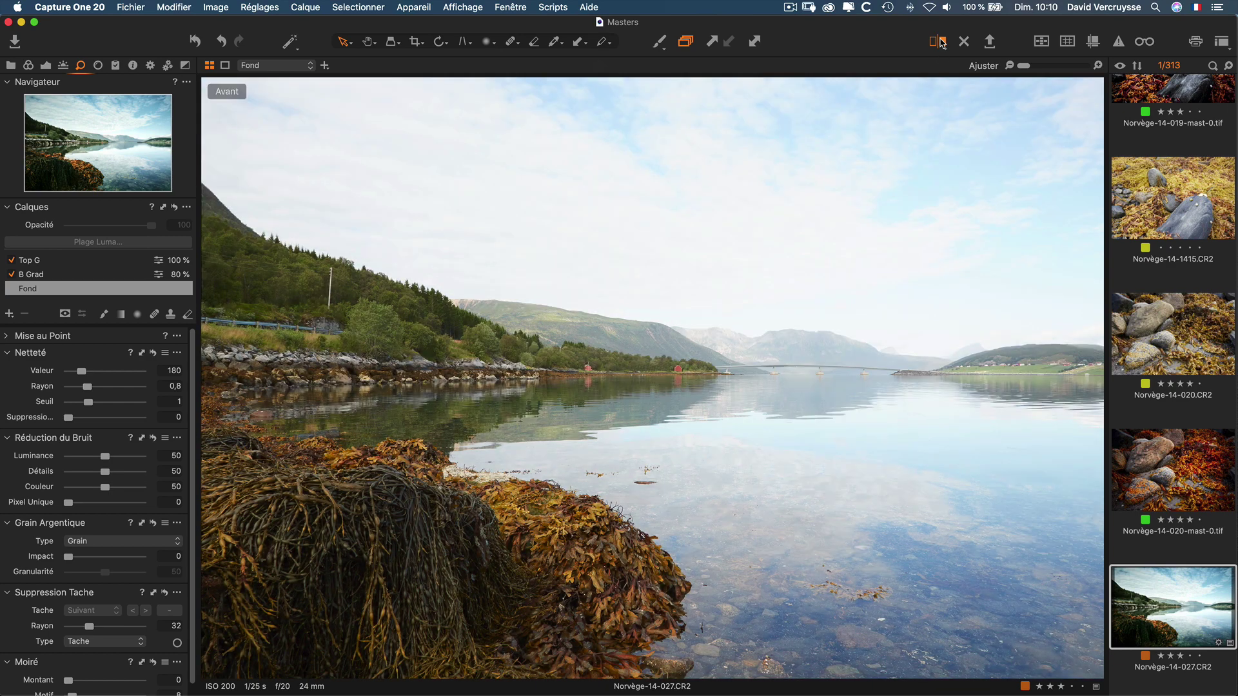
# - Switch the comparison to Curseur Vue Séparée, shift the divider towards the bridge, and turn the Before/After display off
pyautogui.click(941, 42)
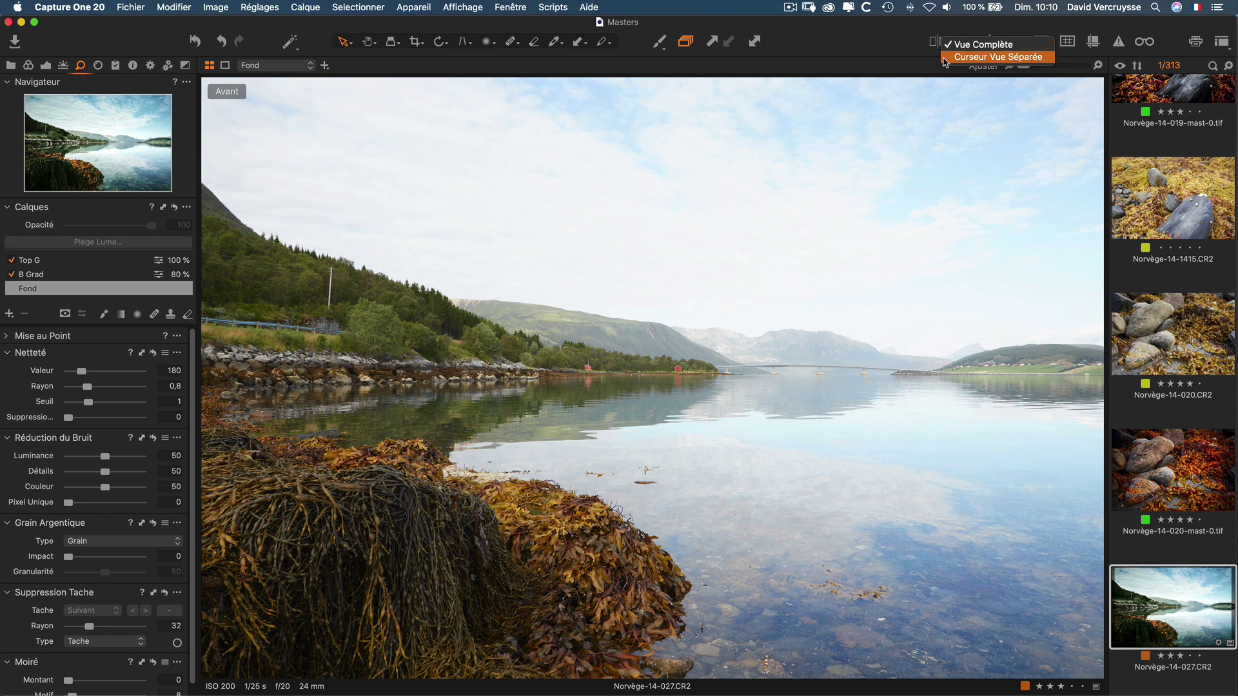
pyautogui.click(944, 59)
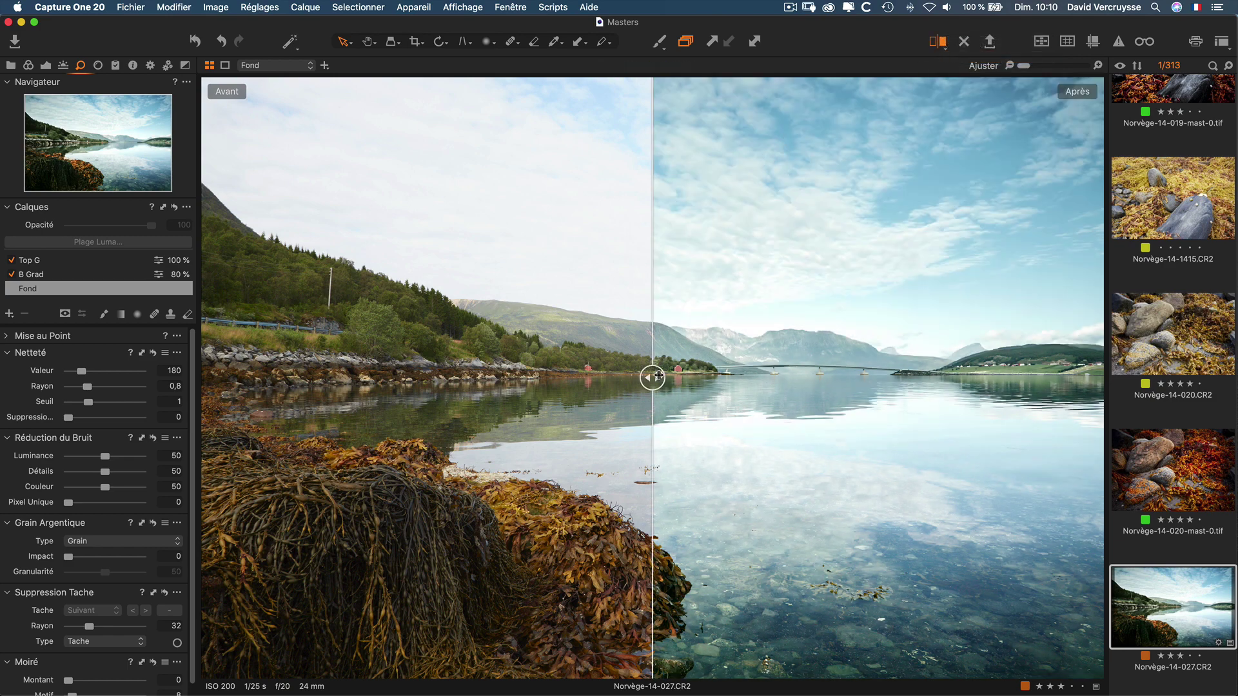
pyautogui.moveTo(658, 377); pyautogui.dragTo(778, 428)
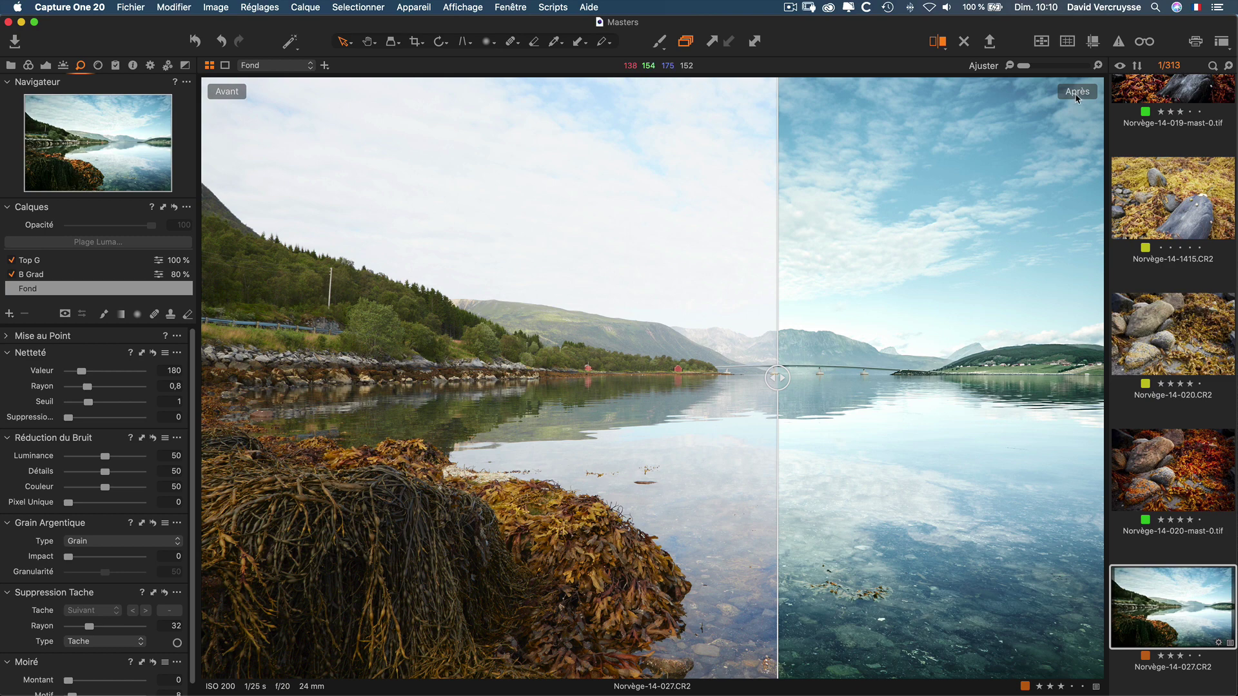
pyautogui.click(936, 47)
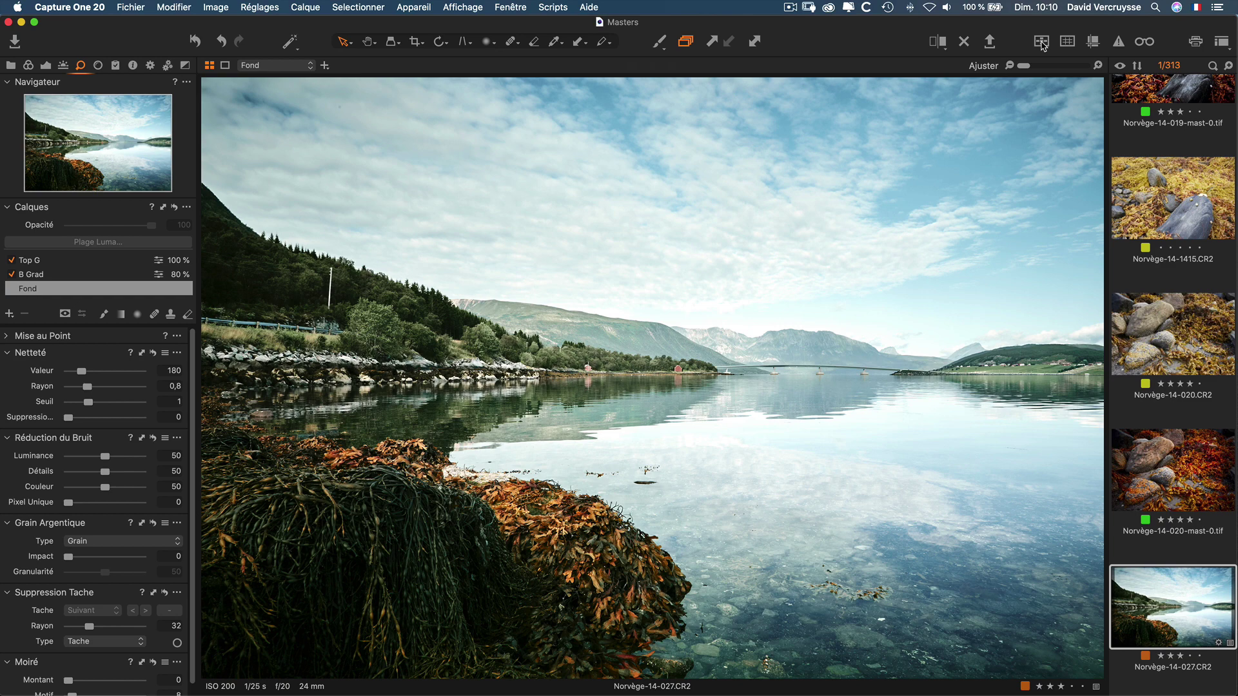
# - Display Norvège-14-1415.CR2, and turn the focus mask on and off to see the sharp areas
pyautogui.click(1144, 176)
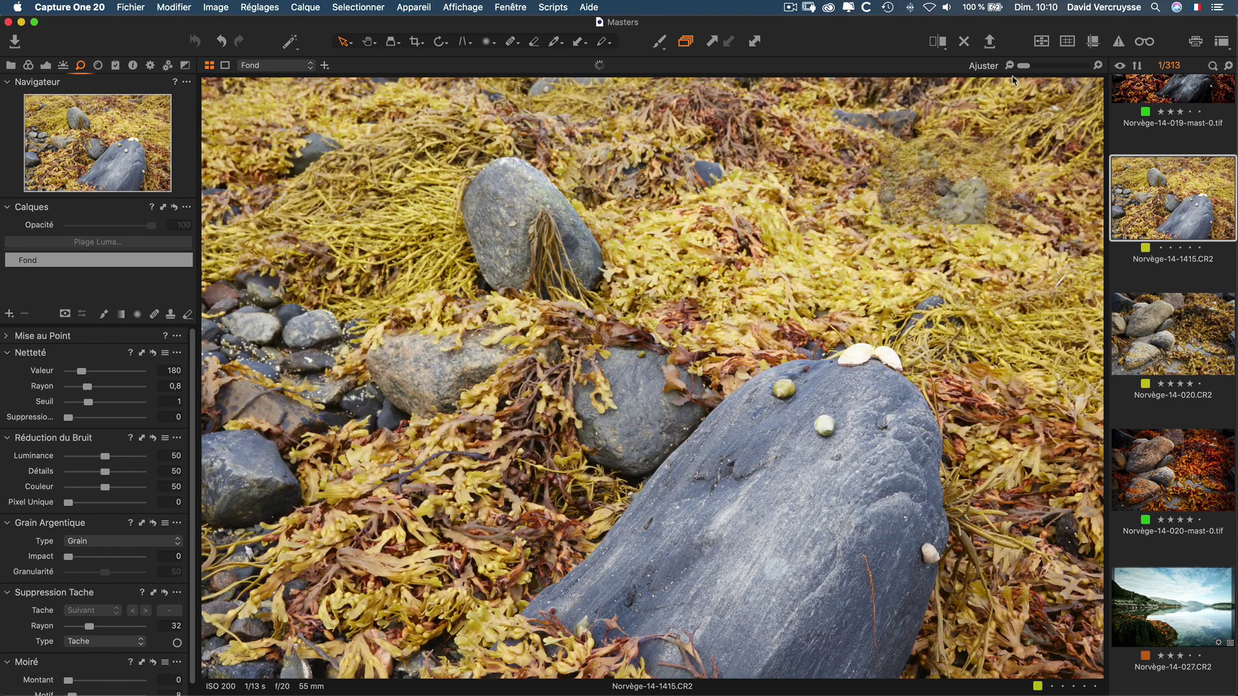
pyautogui.moveTo(1024, 66)
pyautogui.mouseDown()
pyautogui.moveTo(1048, 68)
pyautogui.moveTo(1011, 70)
pyautogui.mouseUp()
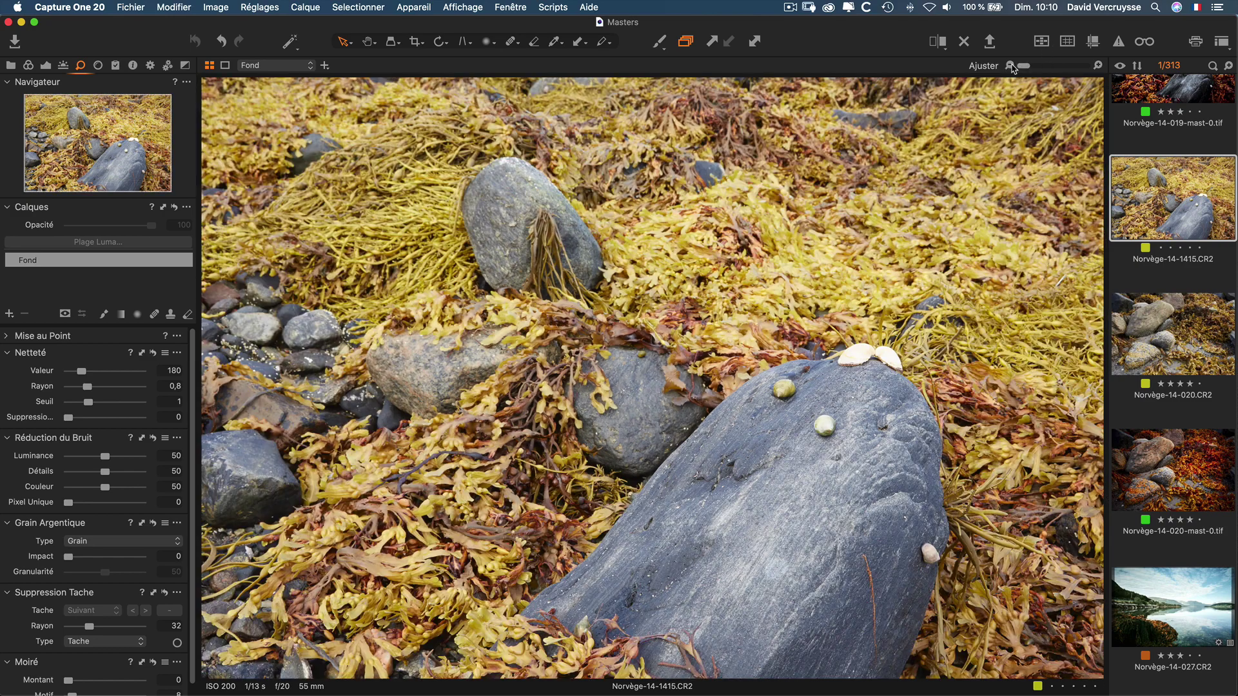
pyautogui.click(1043, 42)
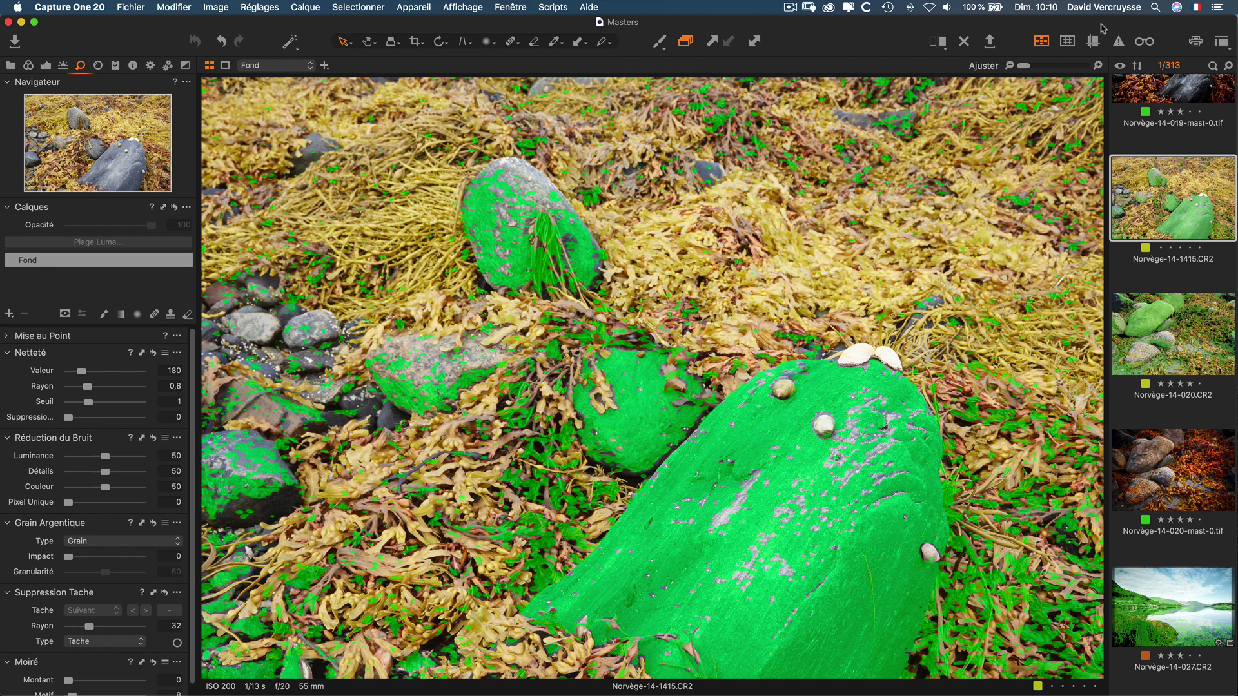
pyautogui.click(1041, 41)
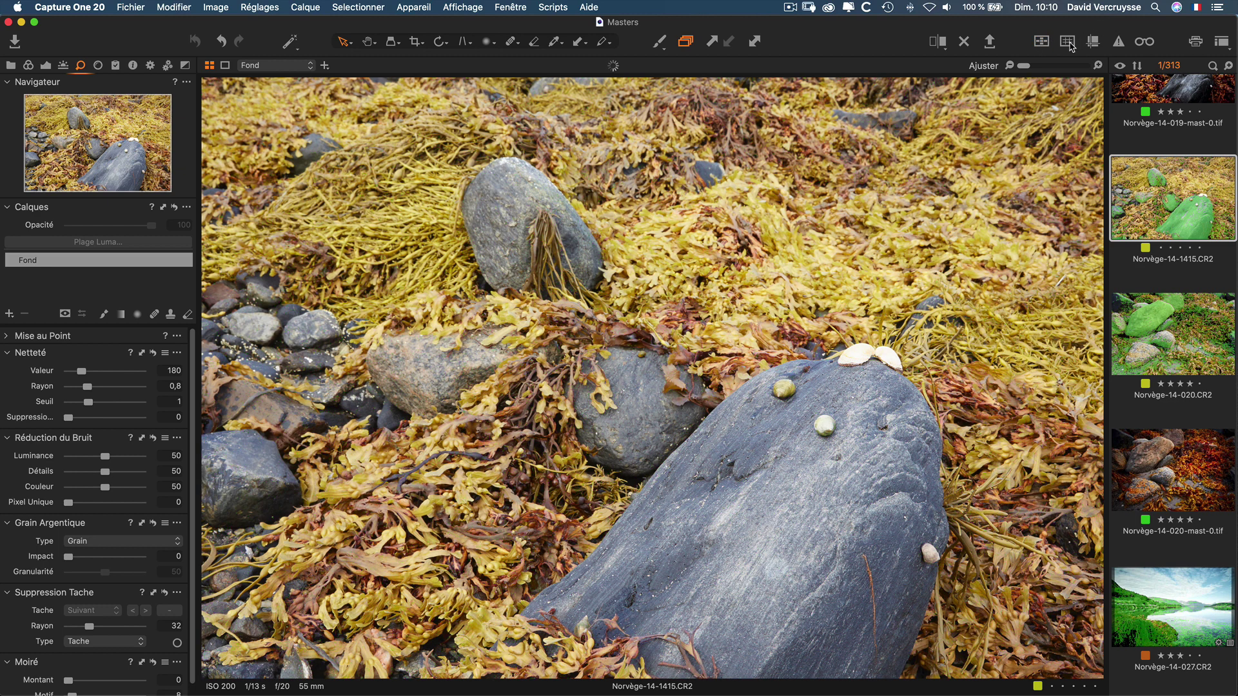
# - Display the composition grid over Norvège-14-1415.CR2, and turn it off
pyautogui.click(1067, 41)
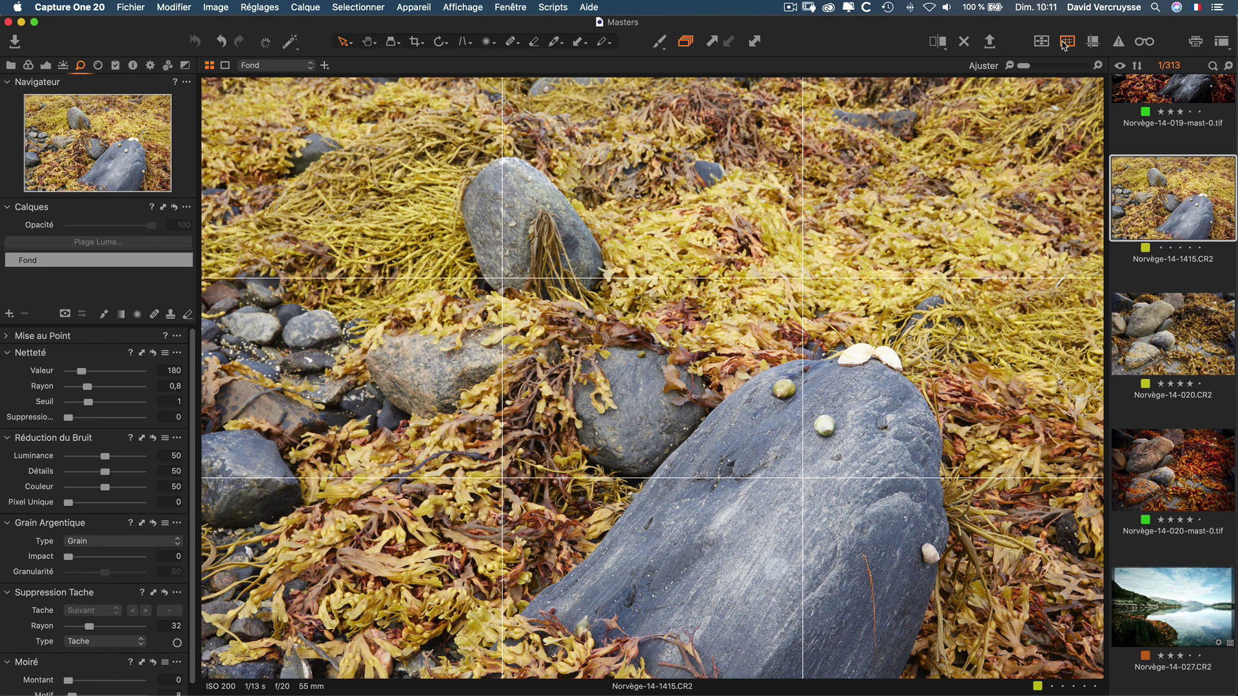
pyautogui.click(67, 13)
pyautogui.click(911, 29)
# - Display the guides, shift them towards the upper right of the photo, and hide them
pyautogui.click(1094, 46)
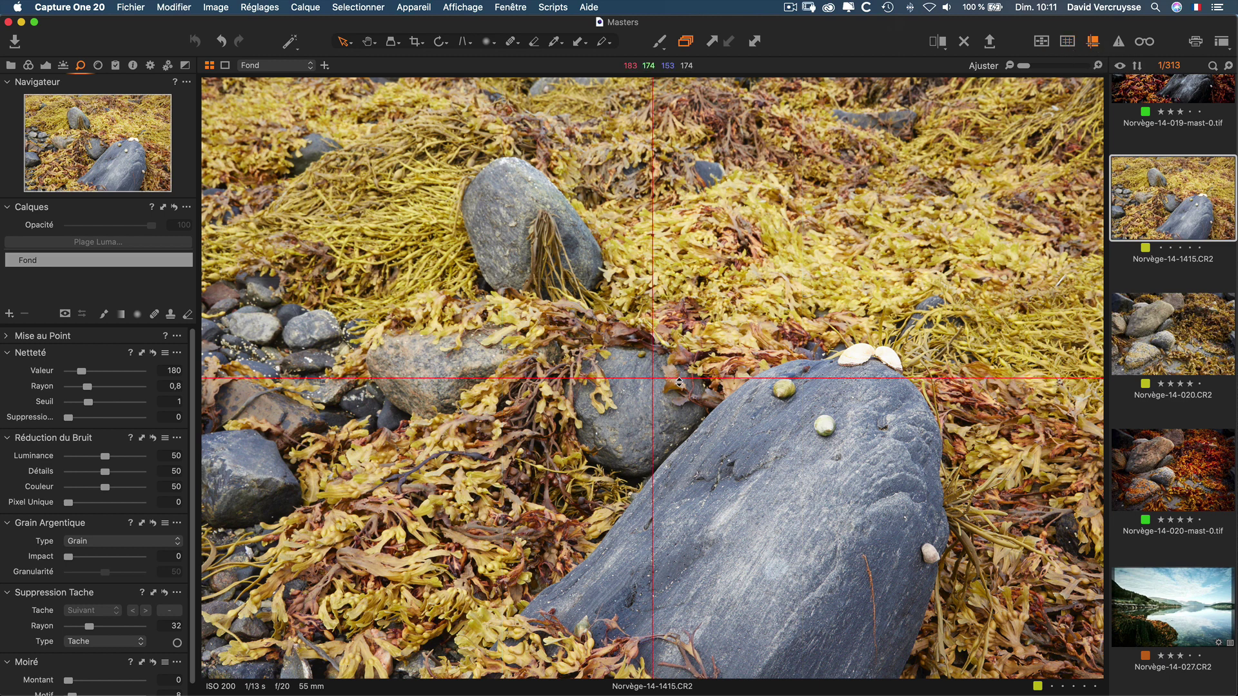
pyautogui.moveTo(680, 381); pyautogui.dragTo(911, 201)
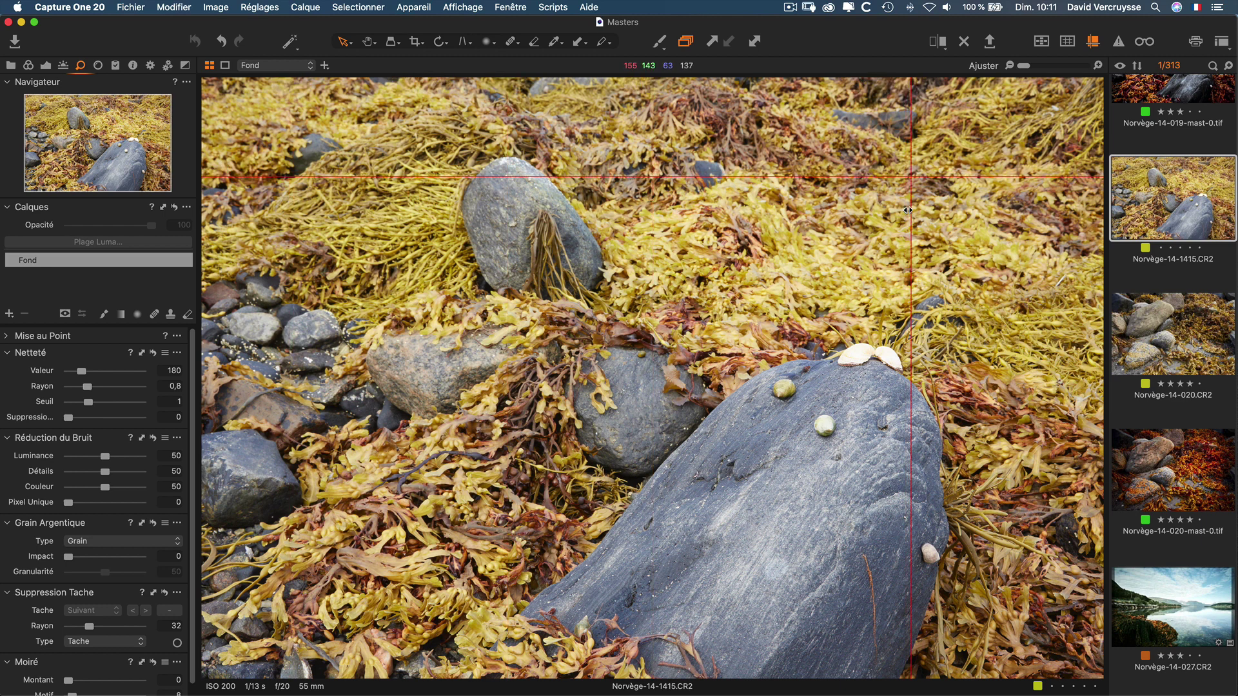
pyautogui.click(1096, 43)
# - Turn on the exposure warning, and open Norvège-14-115.CR2 in the viewer to check its highlights
pyautogui.click(1118, 42)
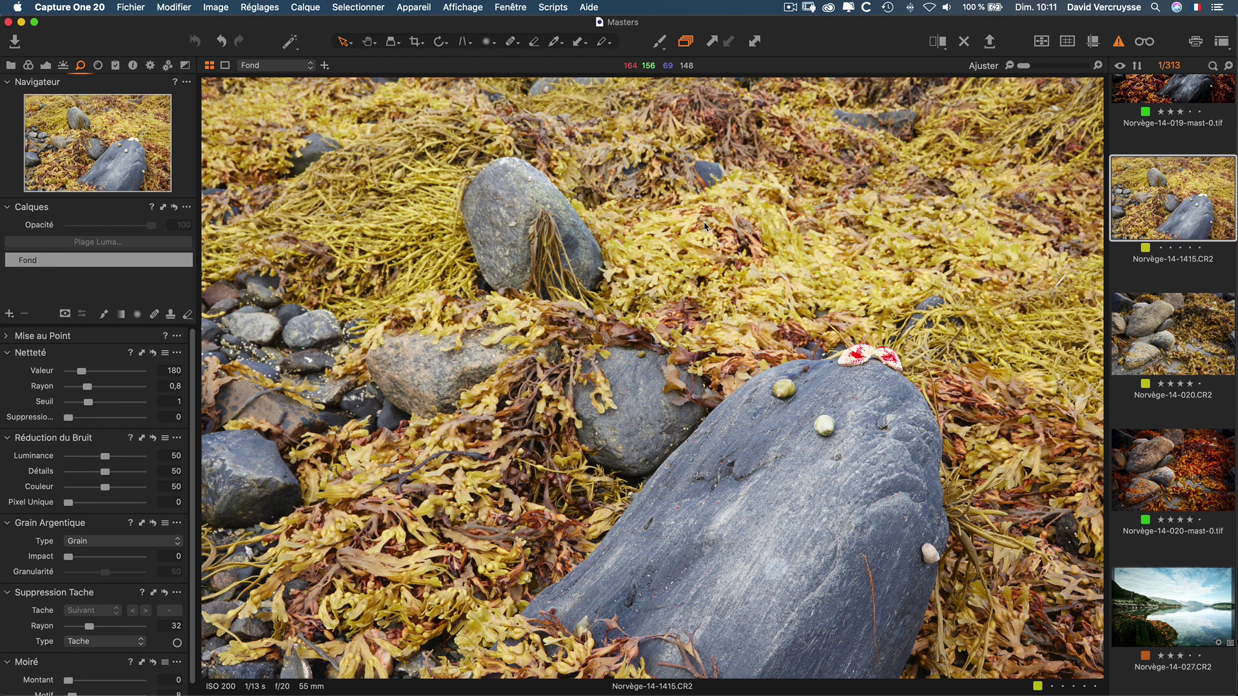
pyautogui.press('super+alt+v')
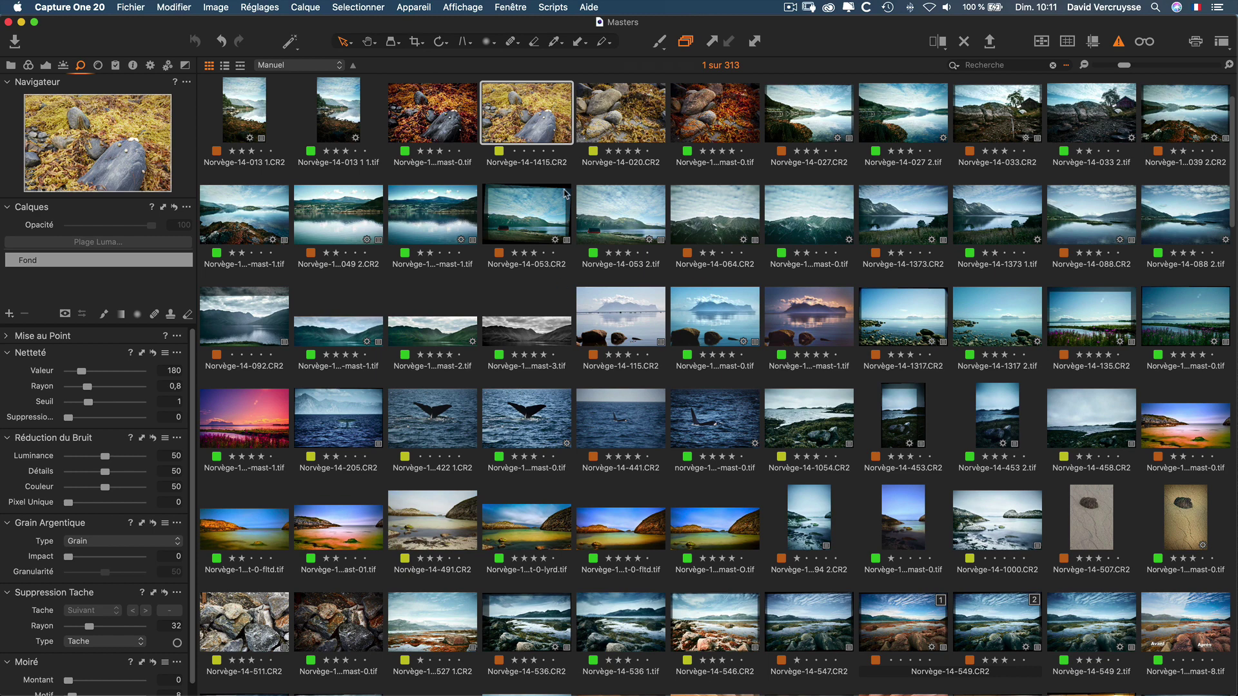
pyautogui.doubleClick(642, 327)
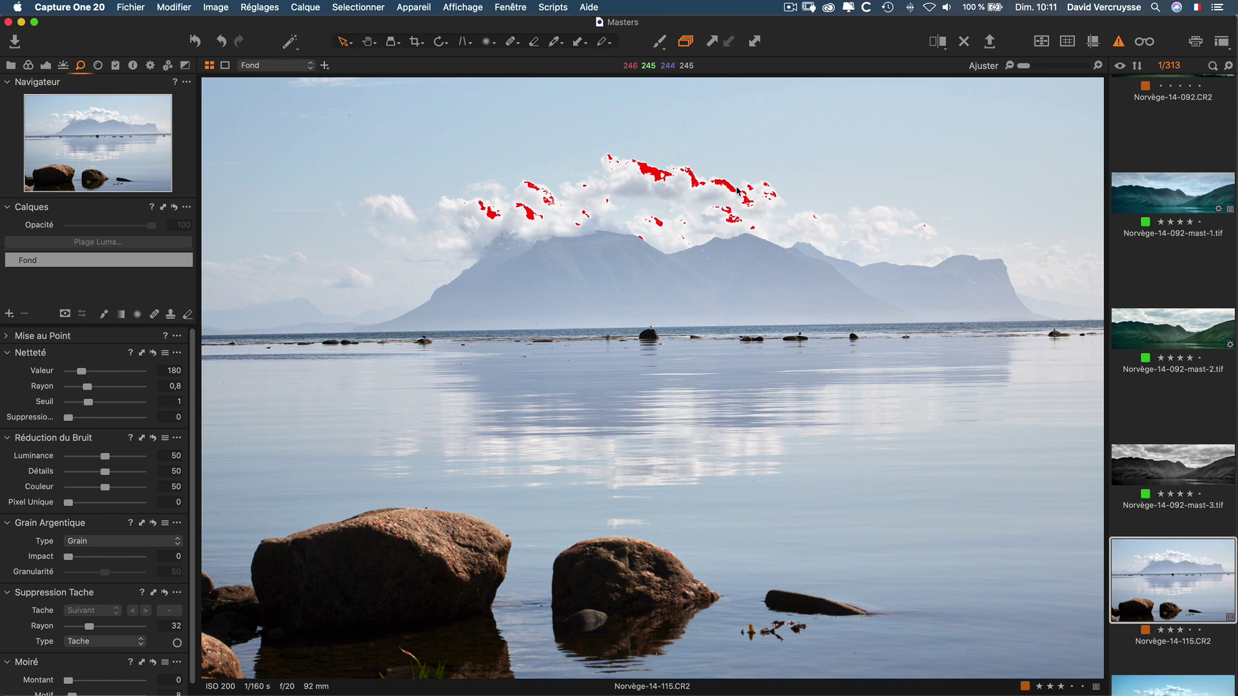
# - Turn the recipe proof display on and off, and open the print settings without printing
pyautogui.click(1146, 41)
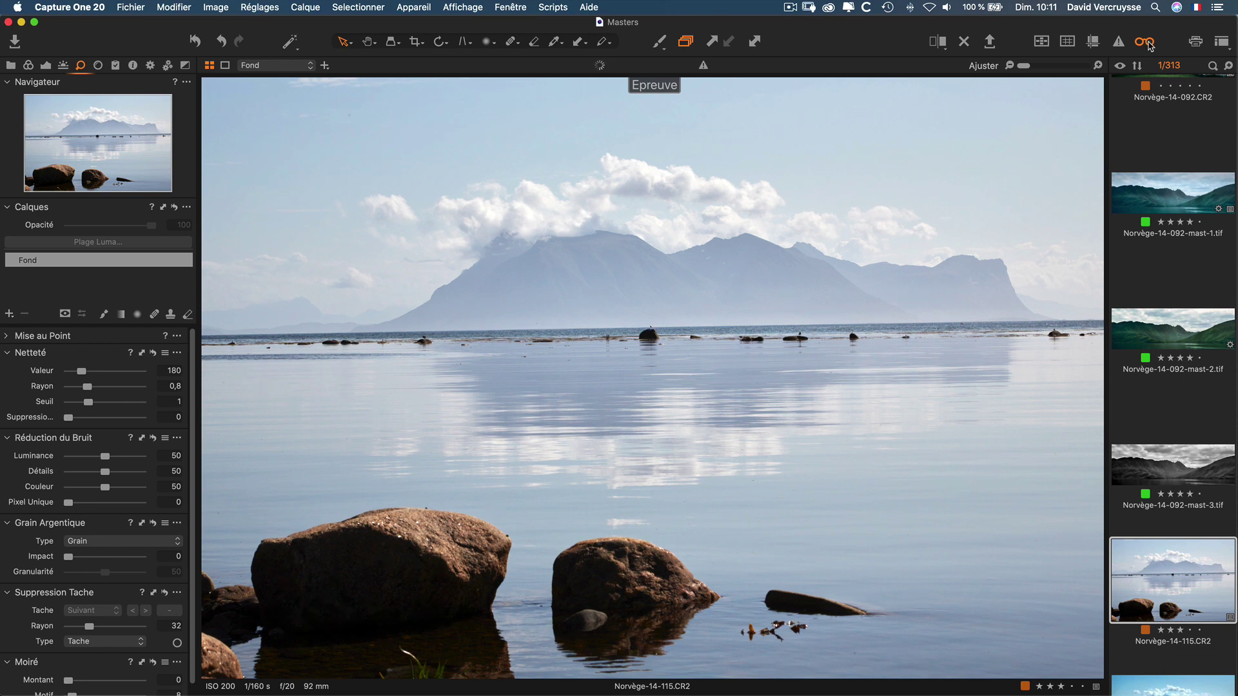
pyautogui.click(1148, 43)
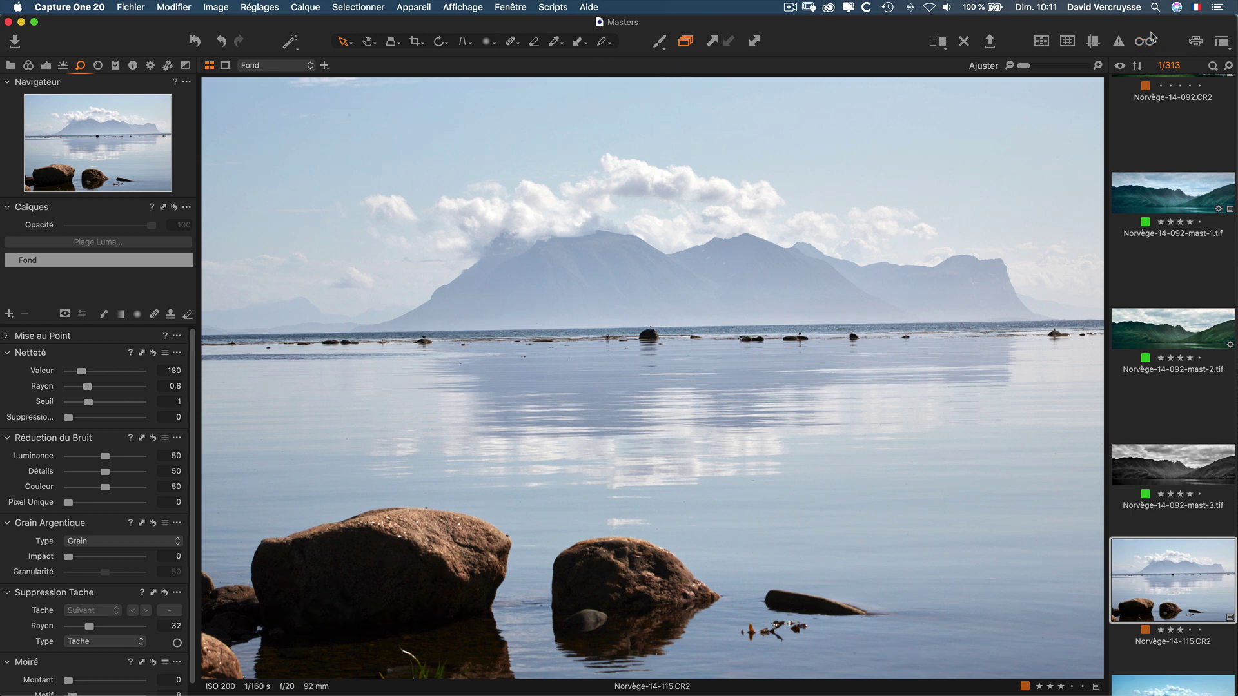
pyautogui.click(1195, 43)
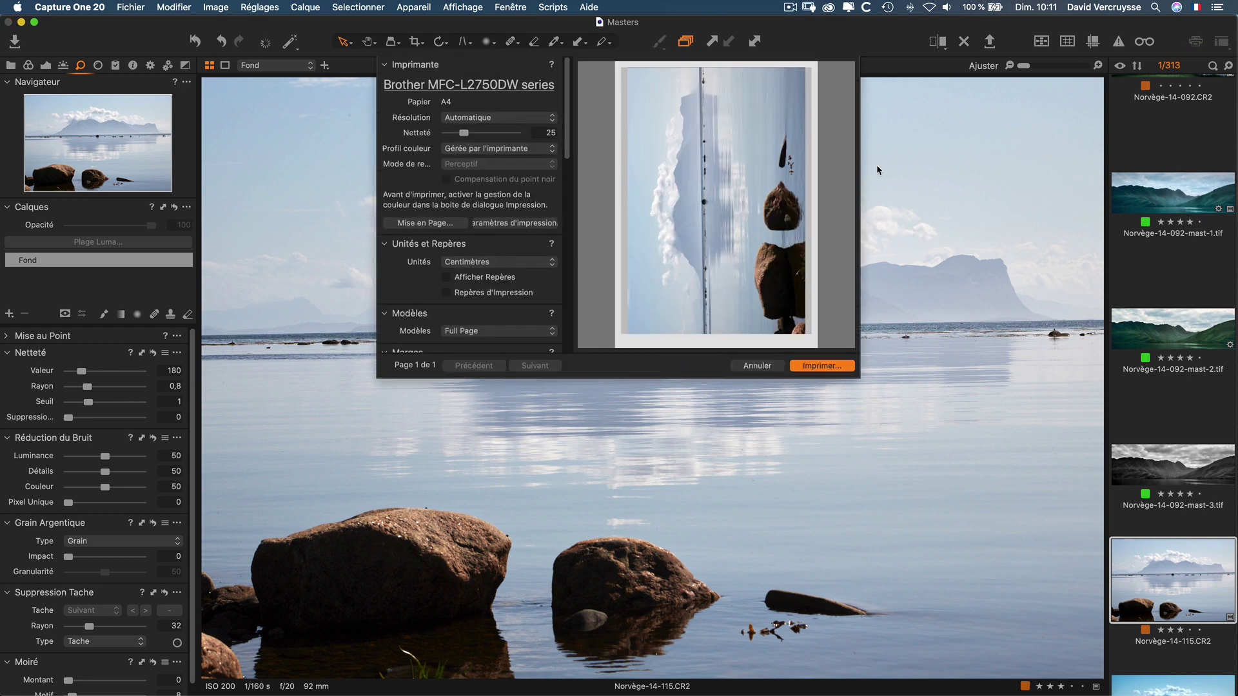
pyautogui.click(758, 366)
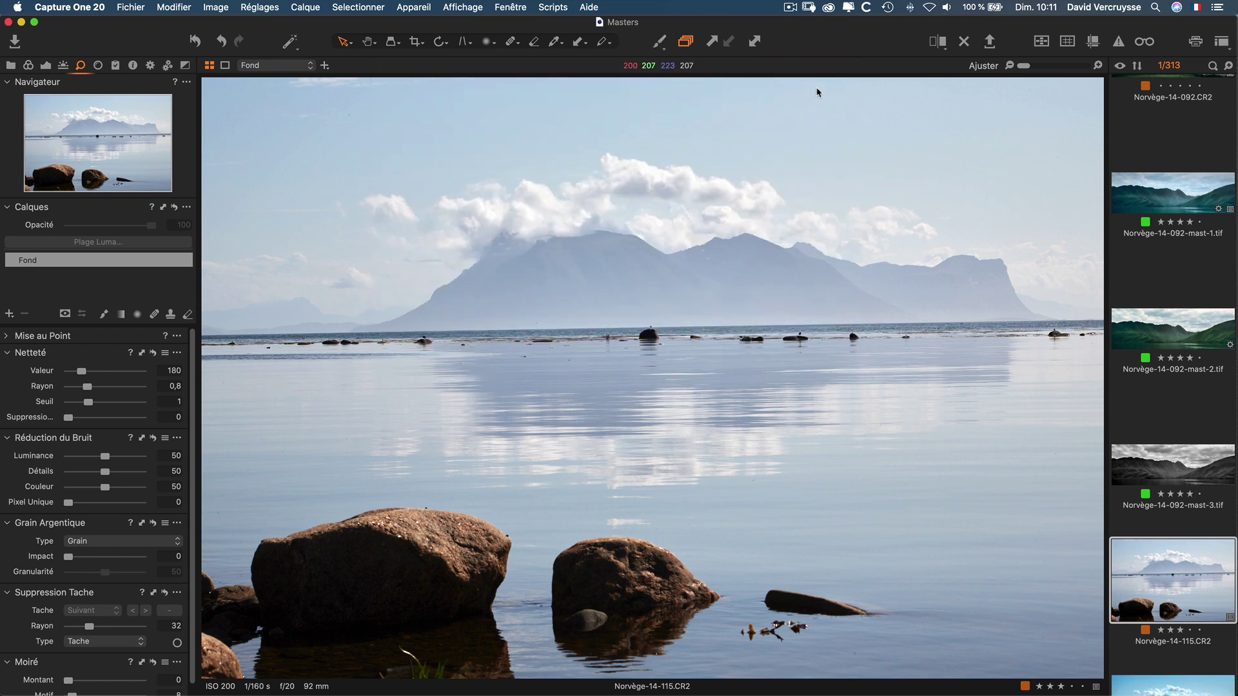
# - Examine the available user styles and the built-in presets without applying any
pyautogui.click(659, 45)
pyautogui.moveTo(684, 55)
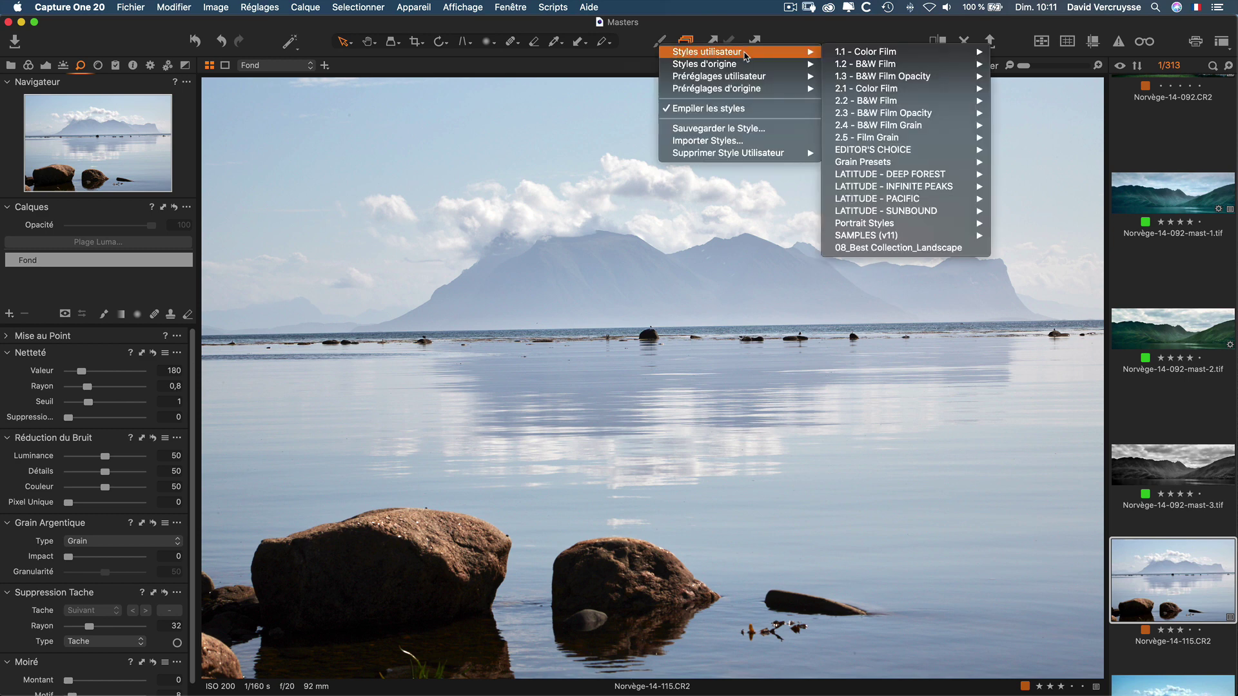
pyautogui.moveTo(739, 91)
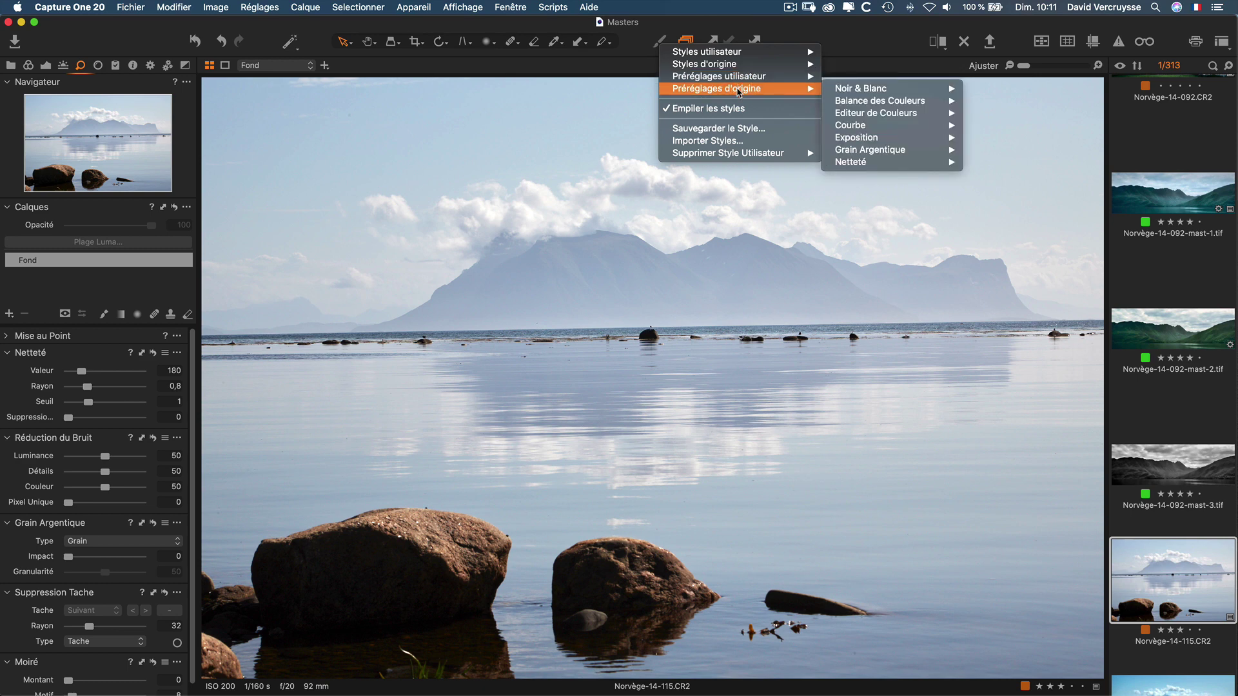
pyautogui.click(824, 39)
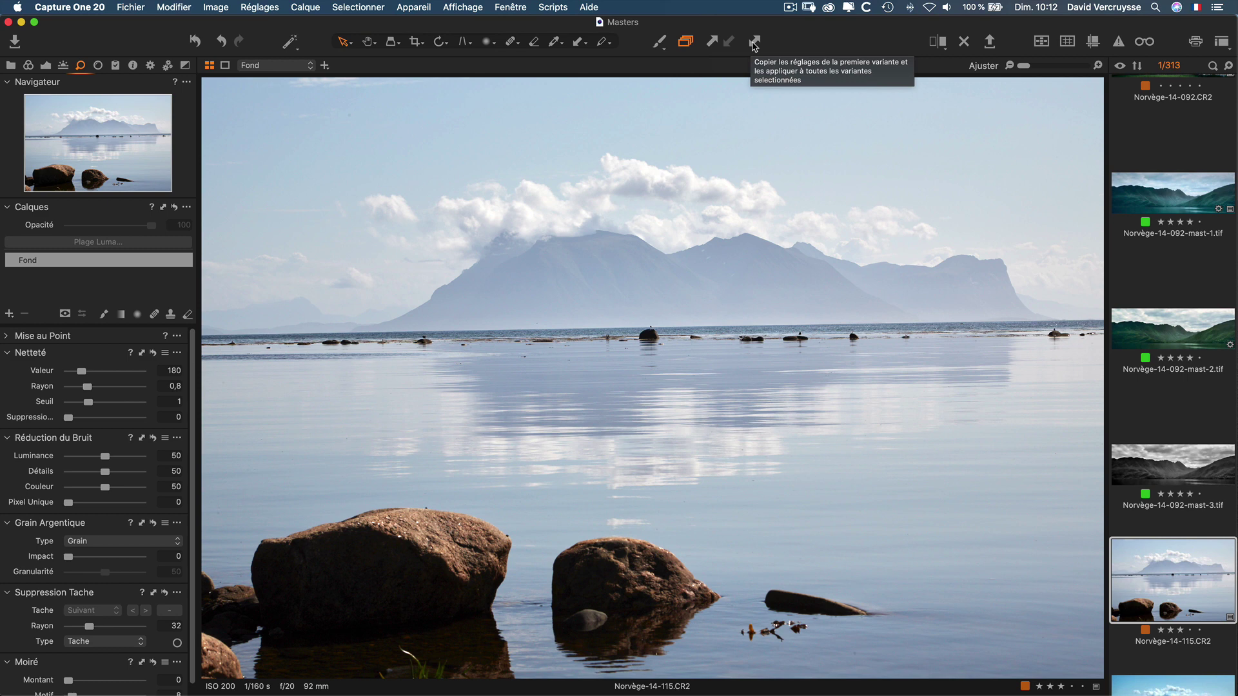
# - Return to the thumbnail browser, select the images from Norvège-14-115.CR2 through Norvège-14-135.CR2, and clear the selection
pyautogui.press('super+alt+v')
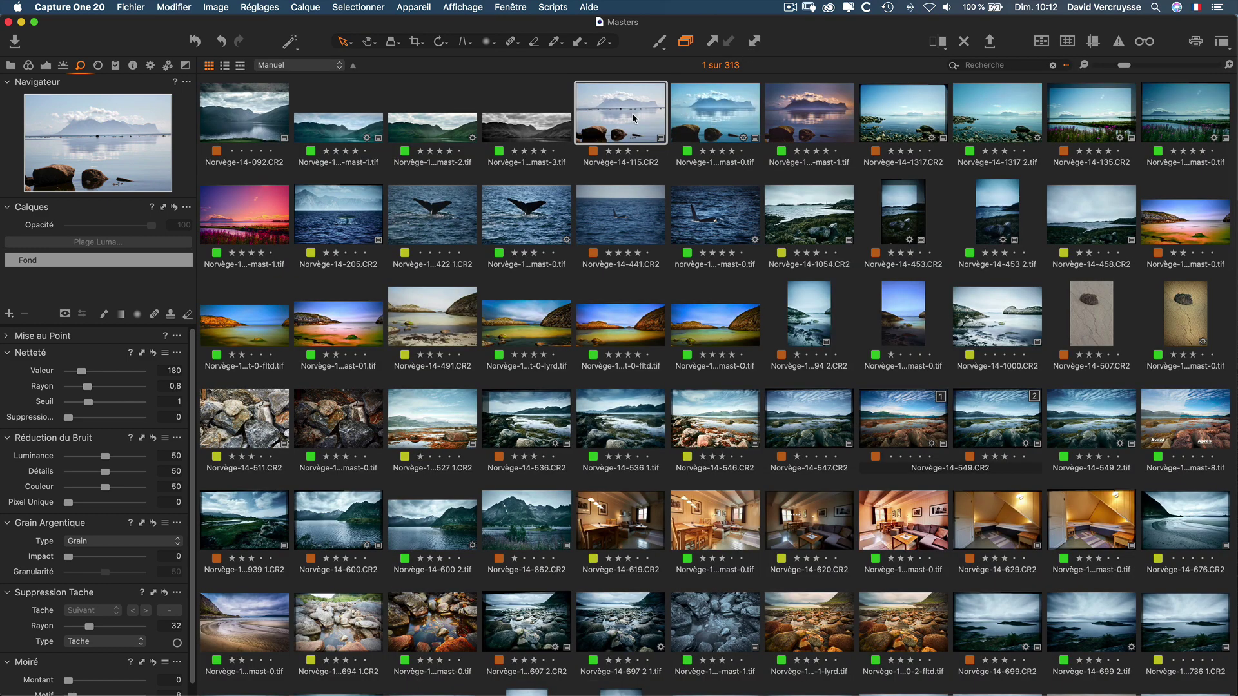
pyautogui.keyDown('shift'); pyautogui.click(1090, 120); pyautogui.keyUp('shift')
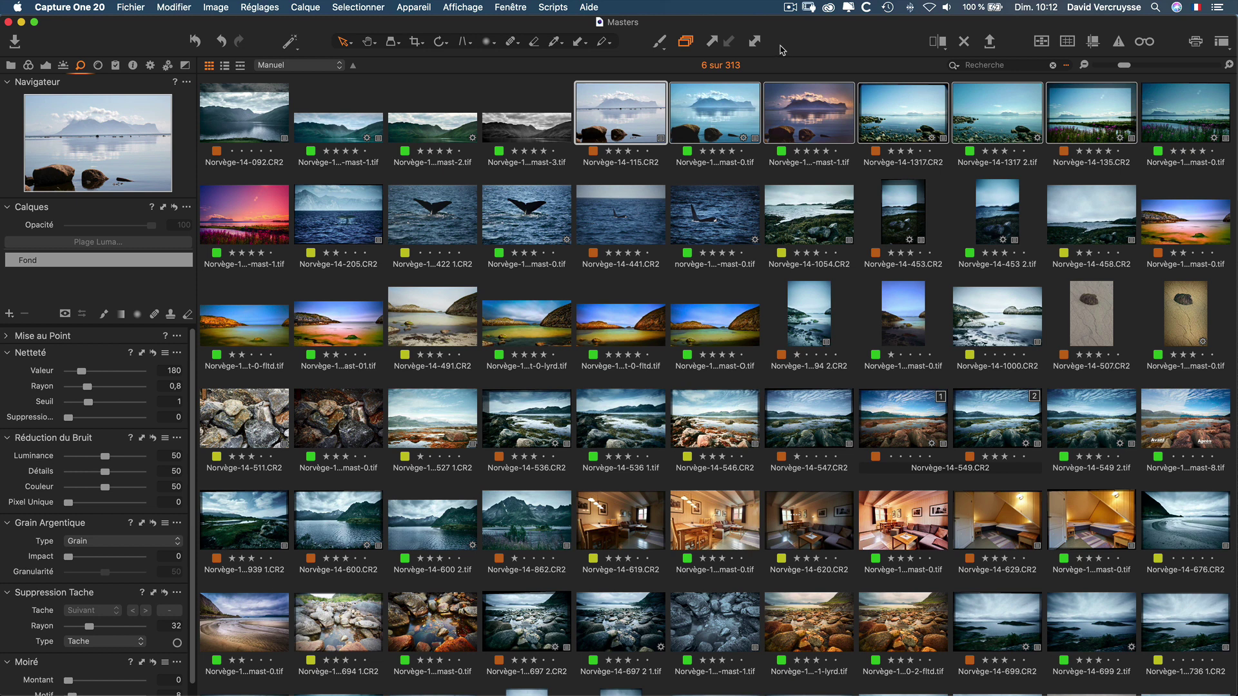
pyautogui.press('super+d')
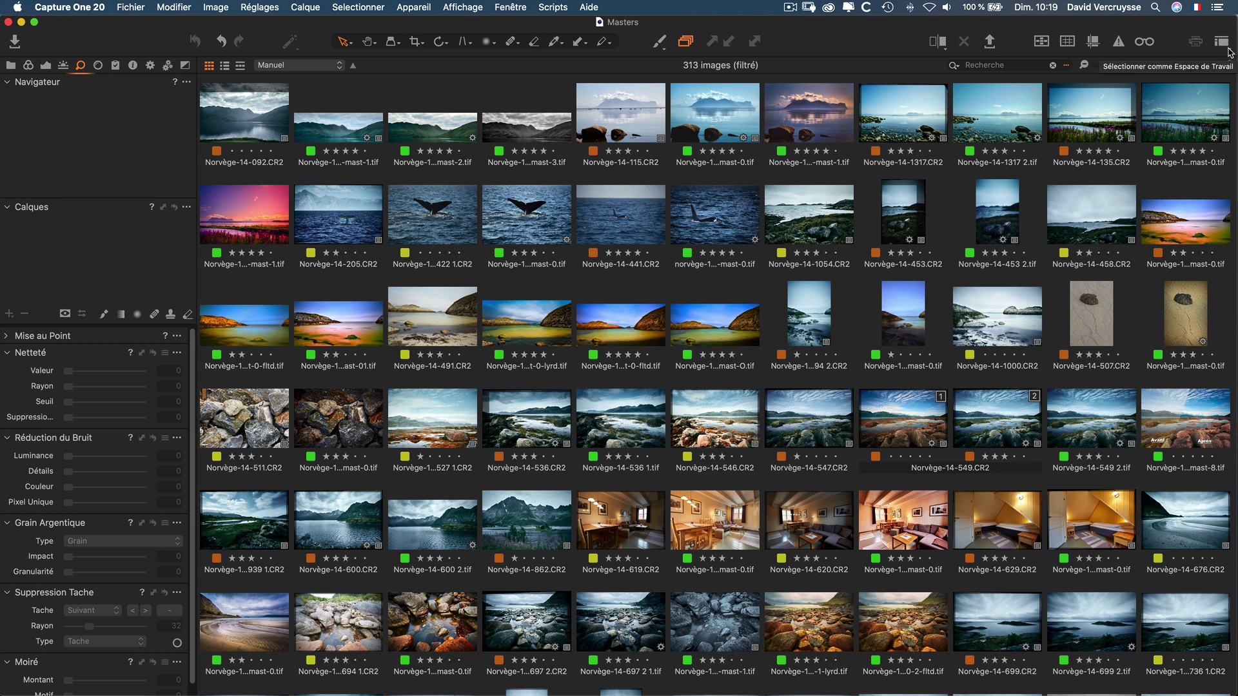
# - Examine the built-in and saved workspaces without switching to a different one
pyautogui.click(1229, 49)
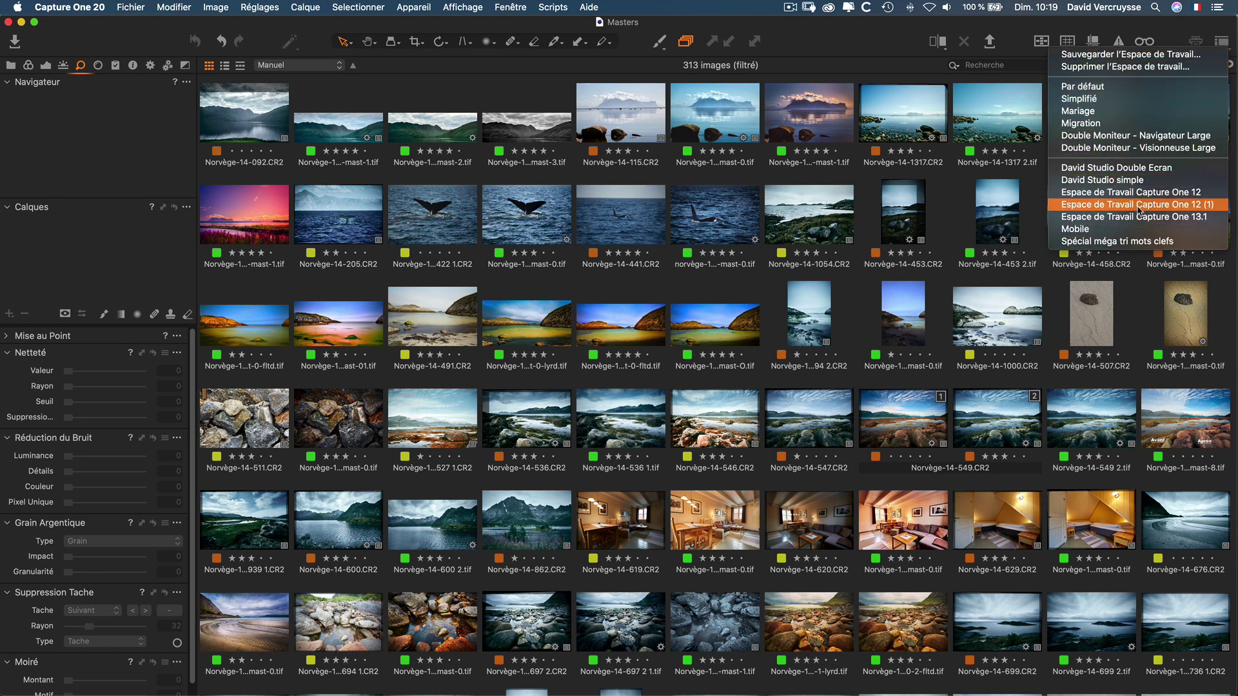
pyautogui.click(1080, 123)
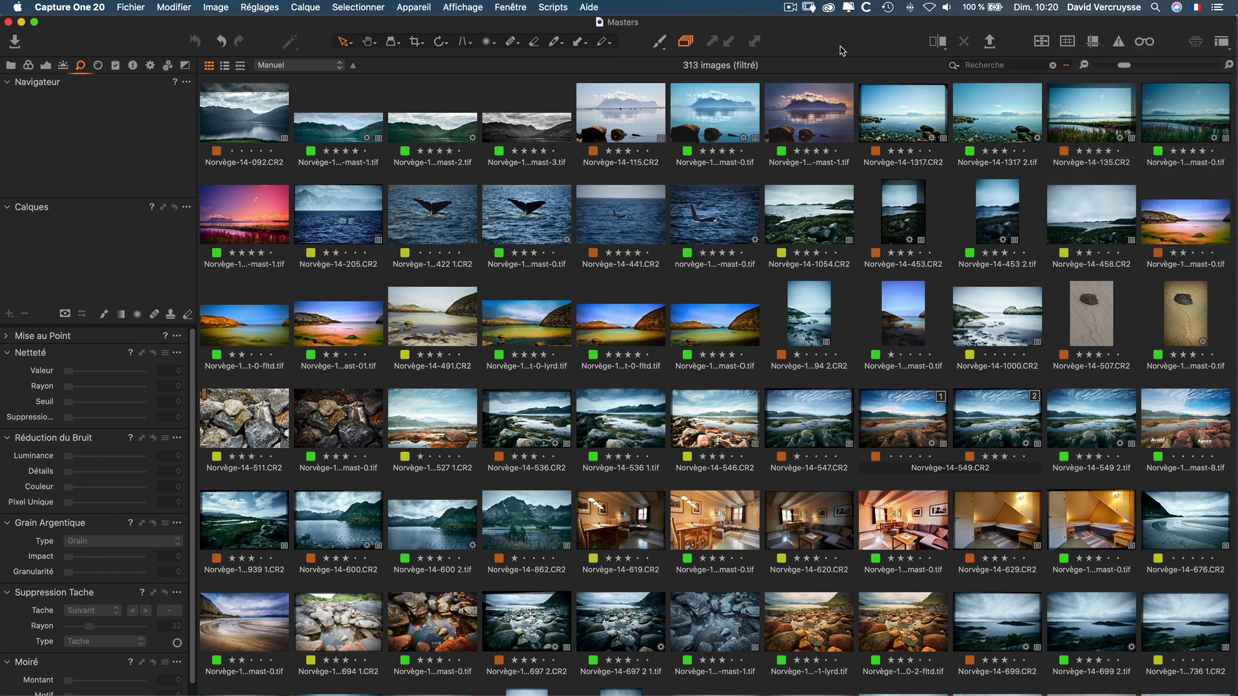
pyautogui.click(515, 7)
pyautogui.moveTo(523, 25)
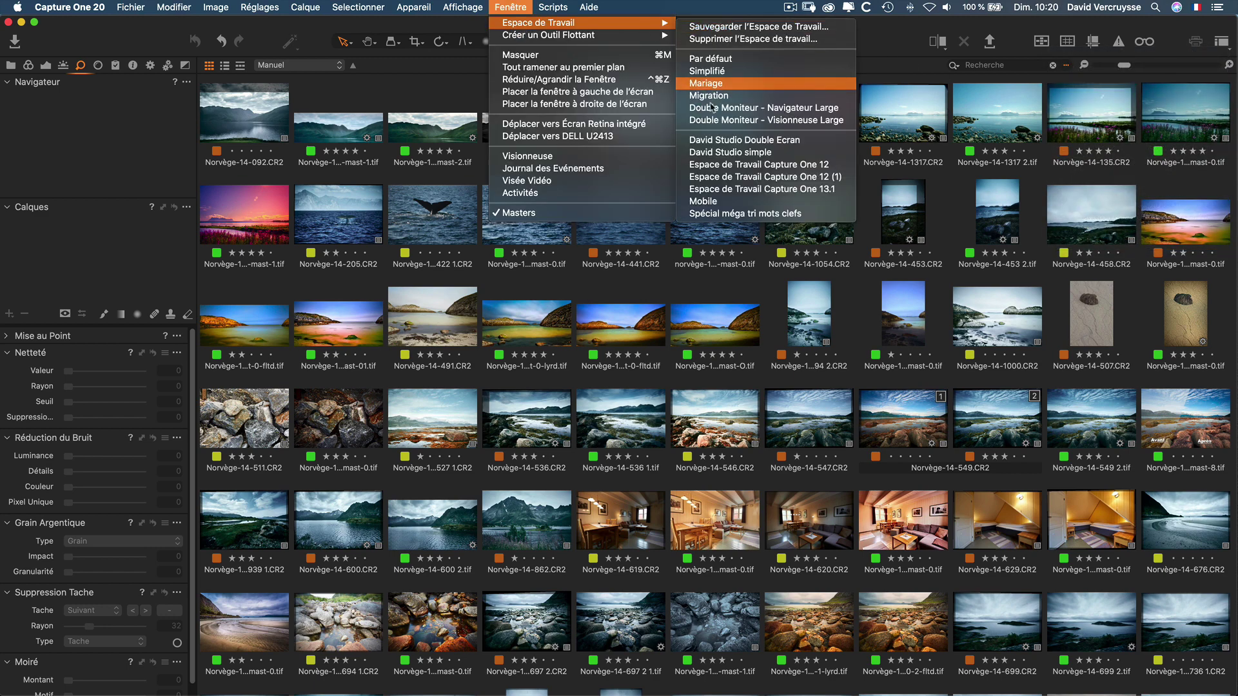
pyautogui.click(1182, 26)
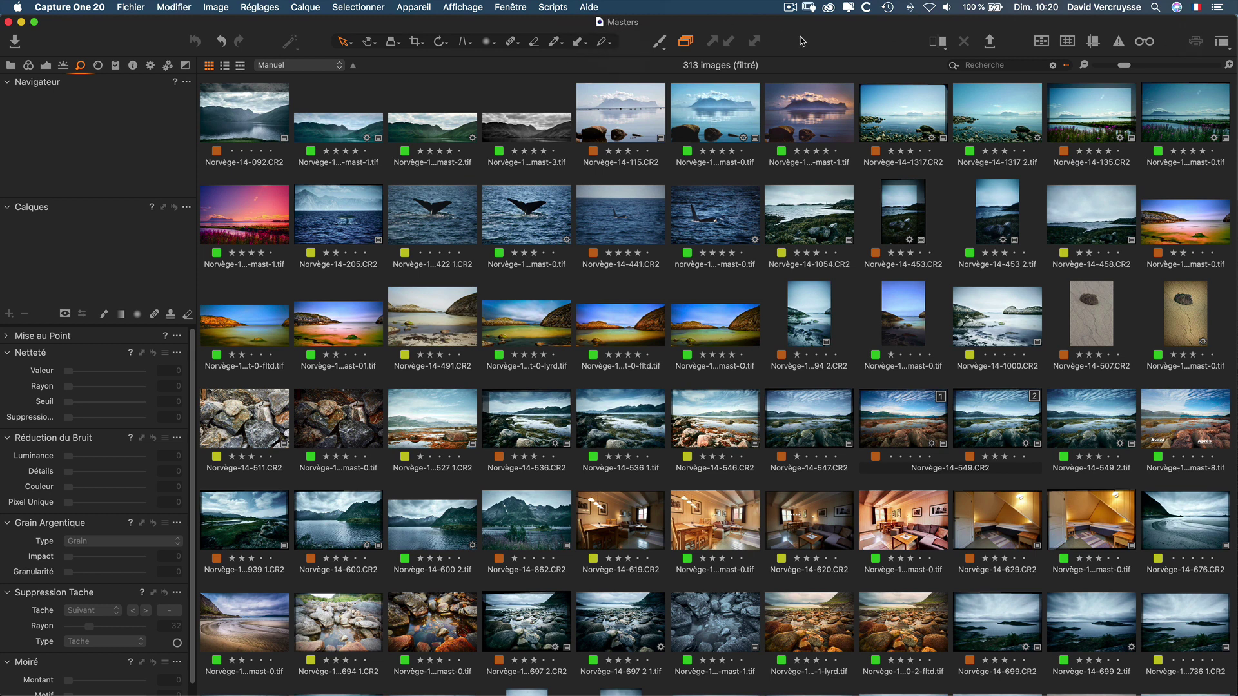
# - Switch to full-screen display, and look over the available workspaces with the toolbar revealed
pyautogui.press('ctrl+super+f')
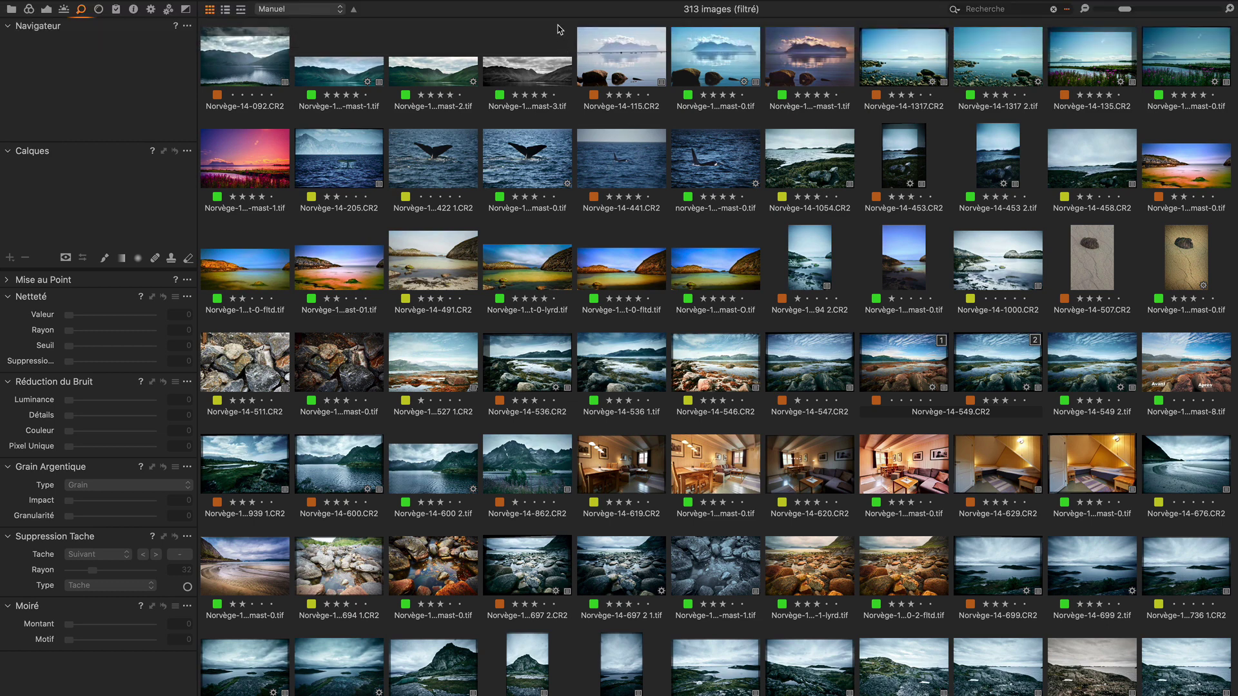
pyautogui.press('f')
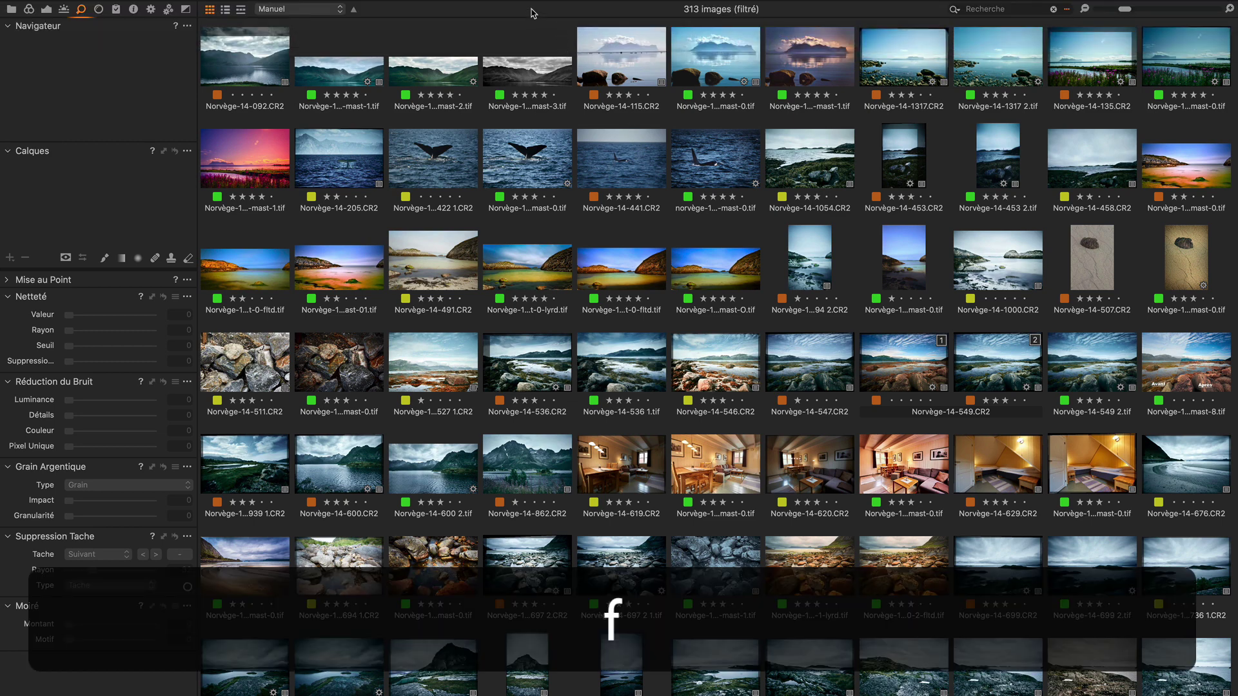
pyautogui.moveTo(959, 4)
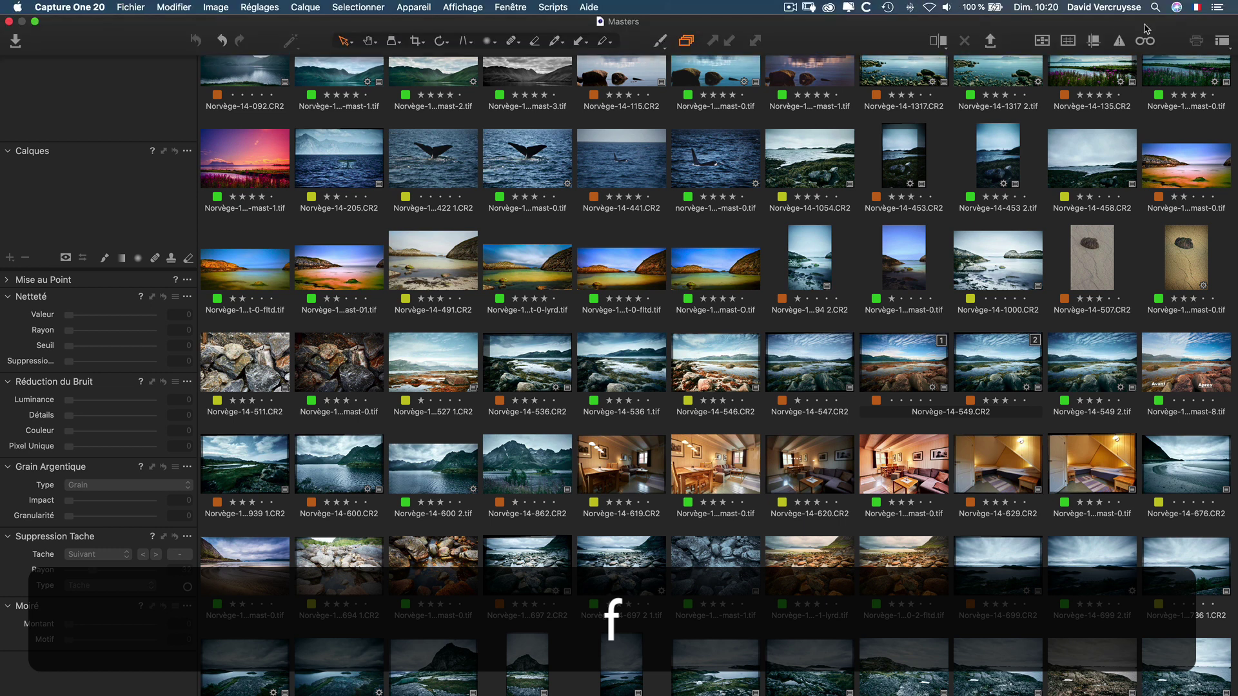
pyautogui.click(1223, 42)
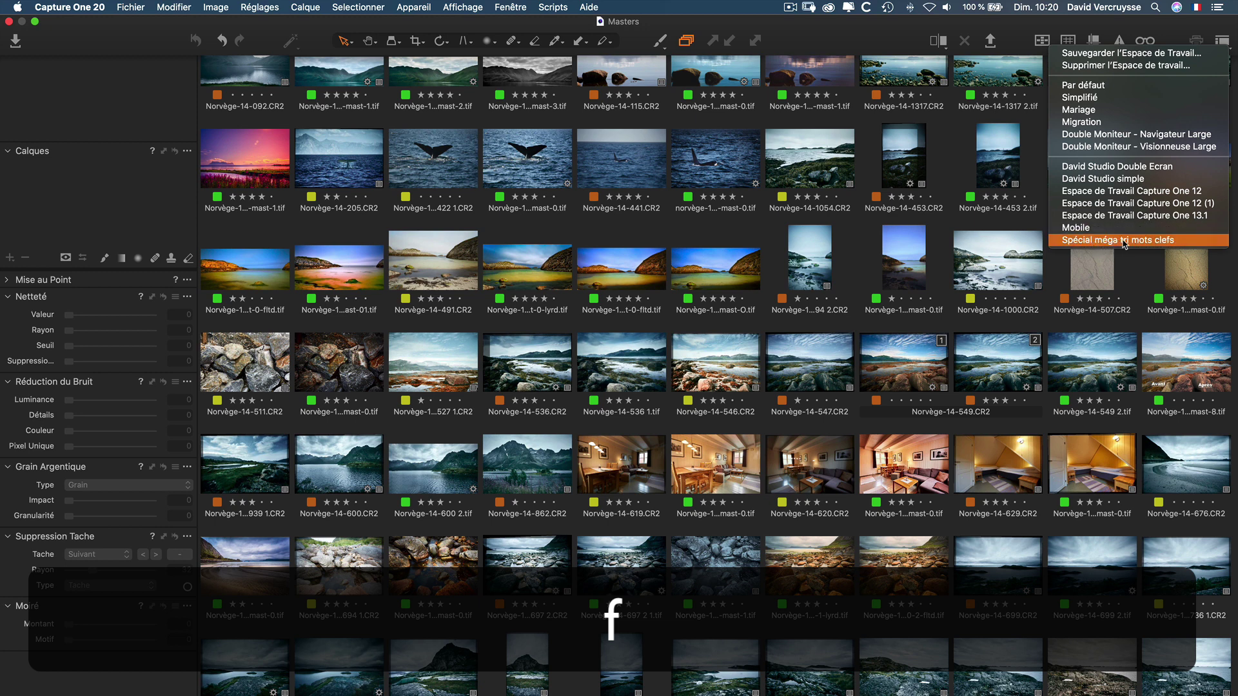
pyautogui.click(1101, 167)
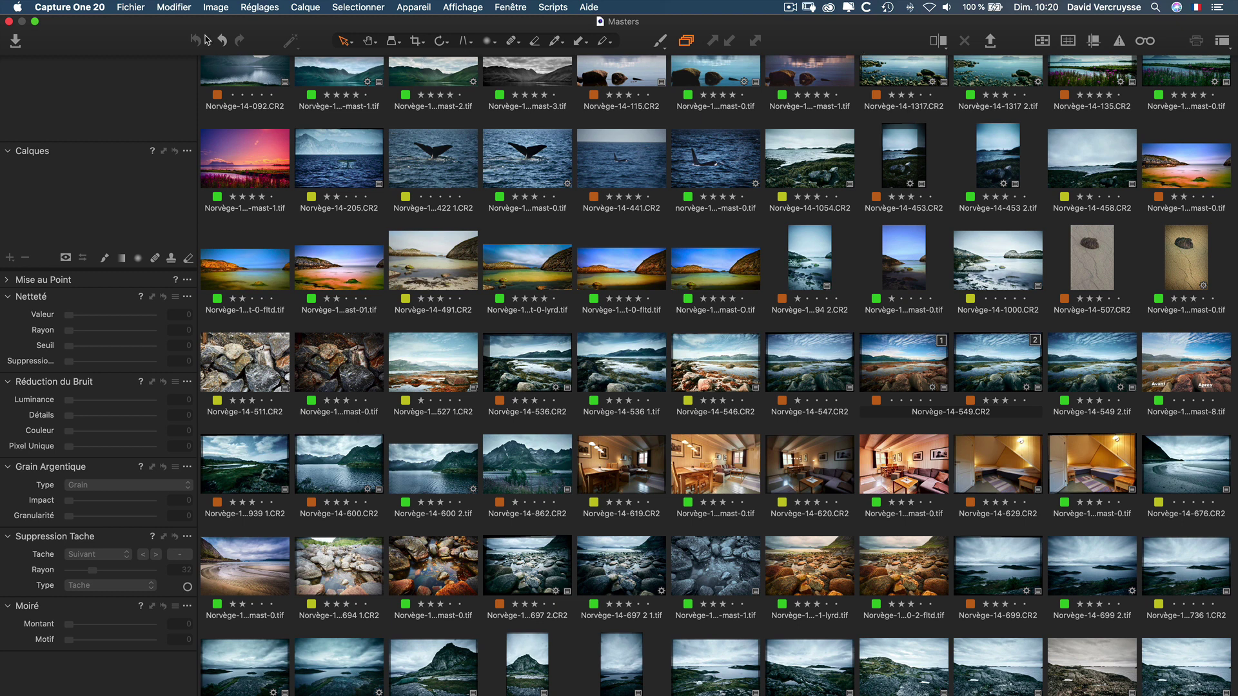
# - Select the whale tail photo ending in 422 1.CR2 in the full-screen browser, and reveal the toolbar
pyautogui.press('ctrl+super+f')
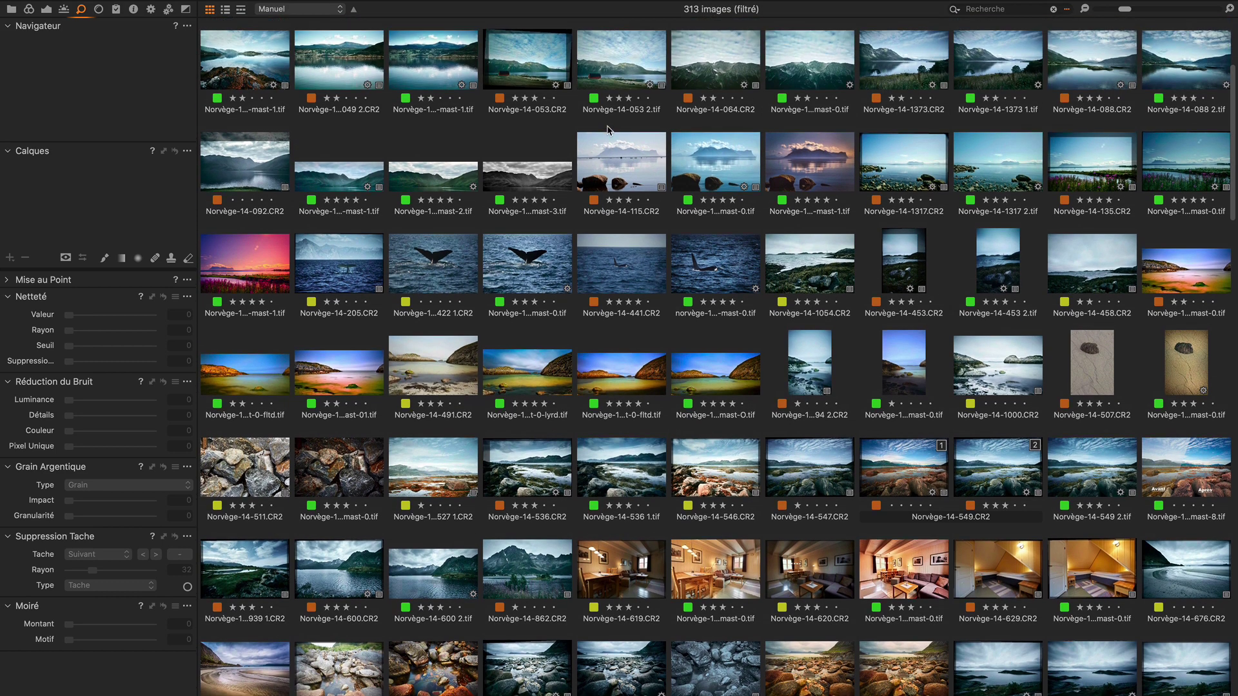
pyautogui.scroll(-2, 387, 98)
pyautogui.moveTo(329, 4)
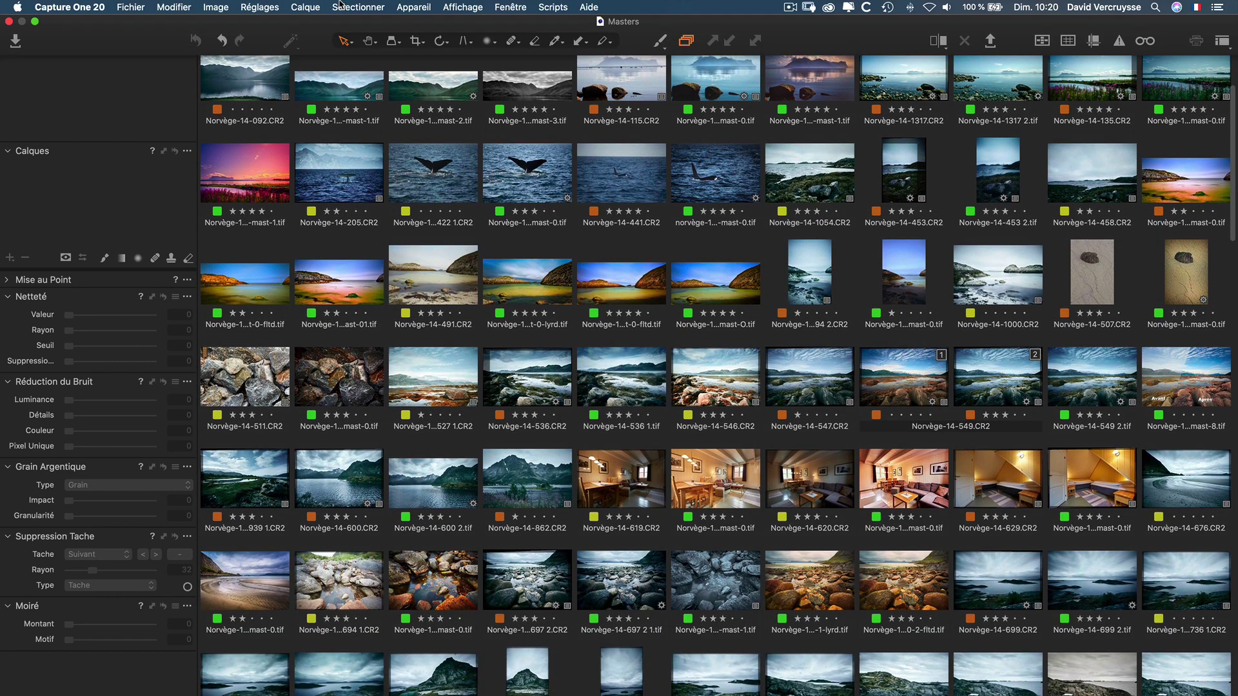
pyautogui.click(433, 168)
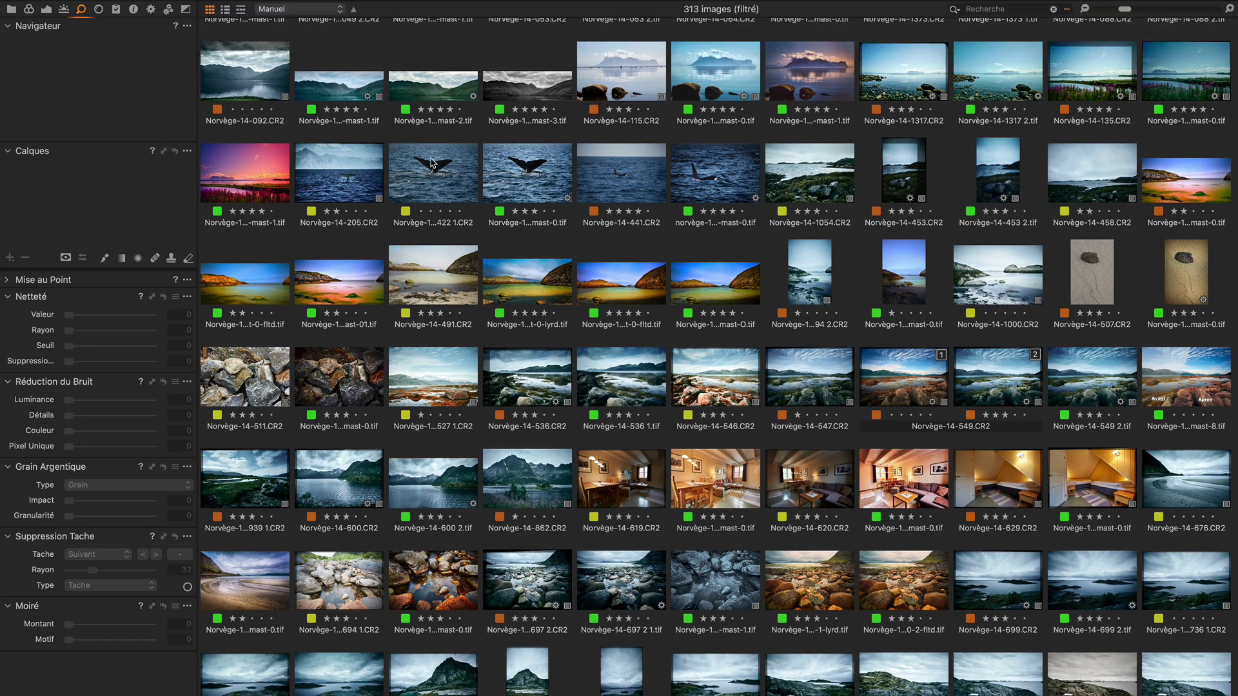
pyautogui.moveTo(279, 4)
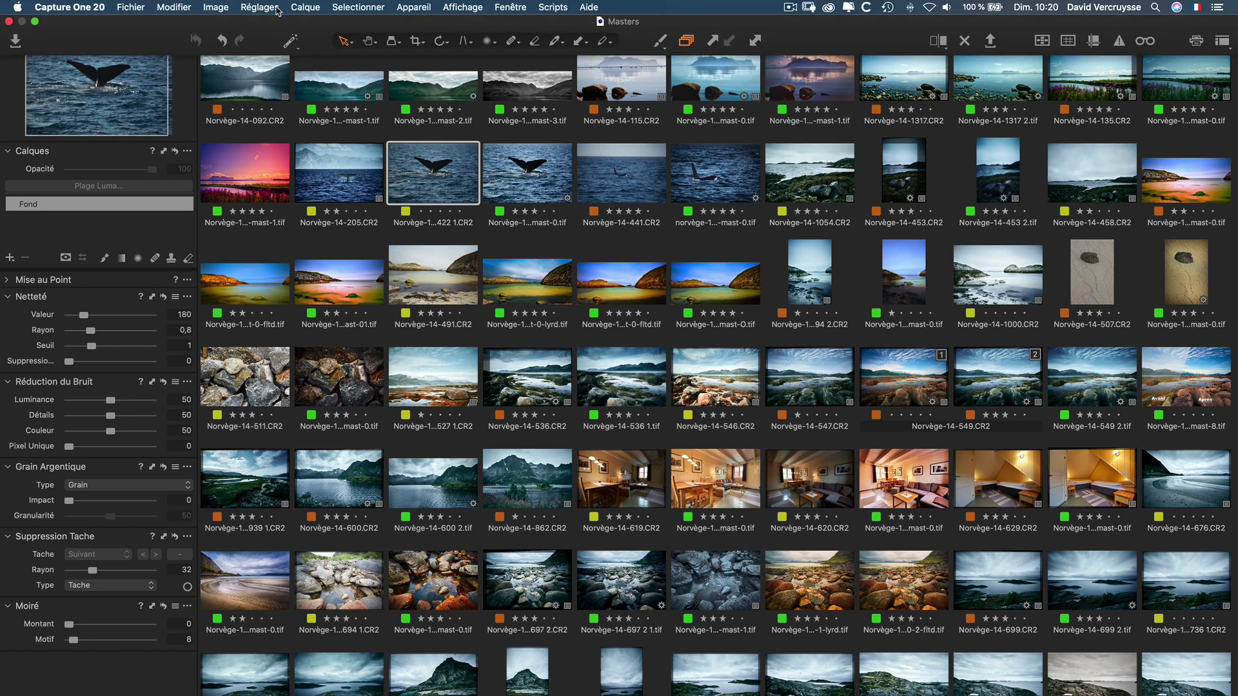
# - Include Balance des Blancs in the automatic adjustments, and exclude it again
pyautogui.click(296, 49)
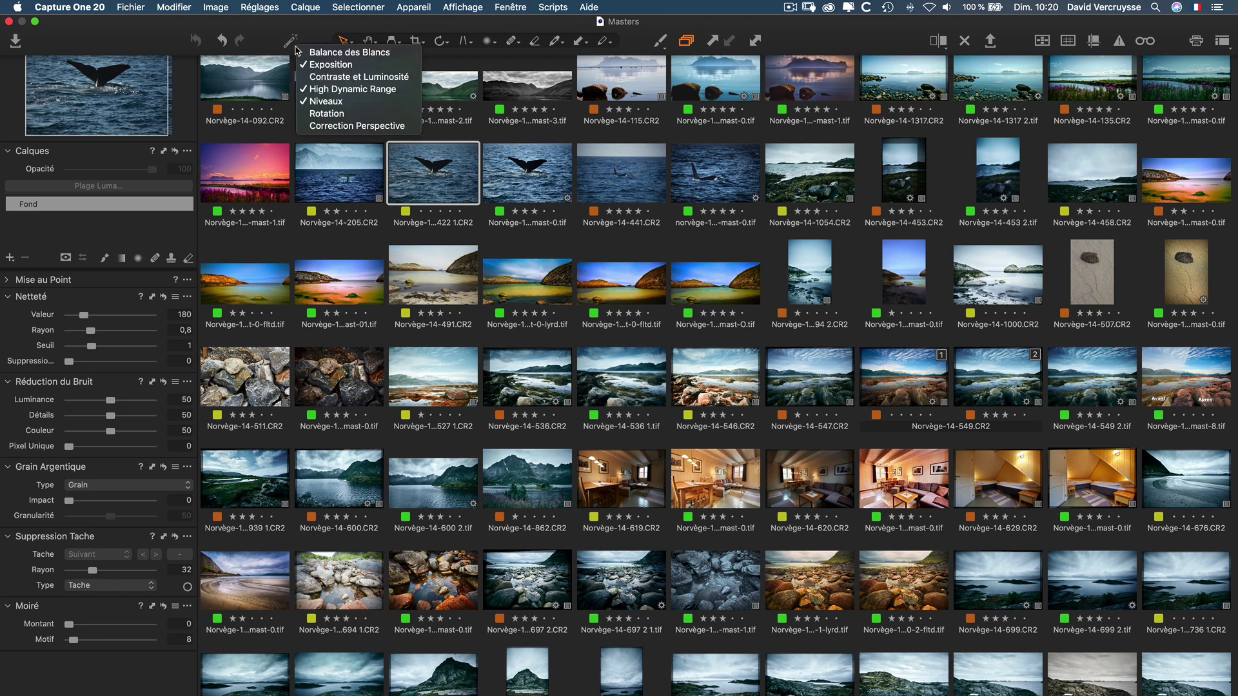
pyautogui.click(346, 53)
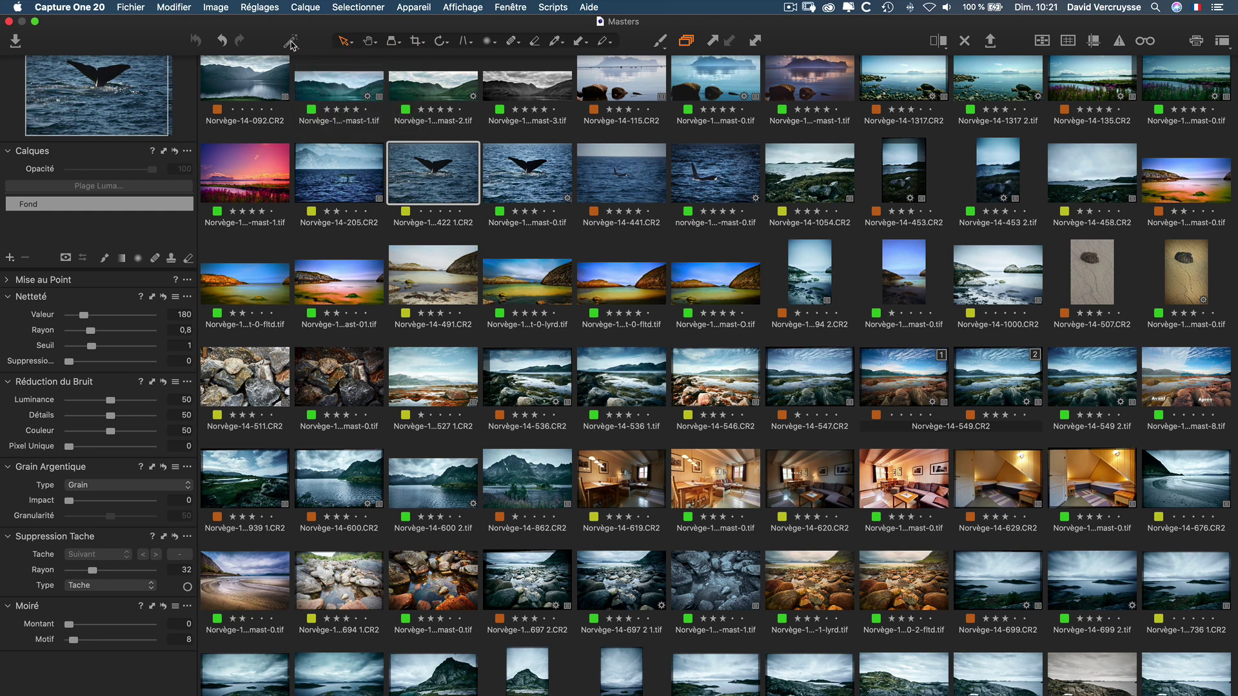
pyautogui.click(291, 41)
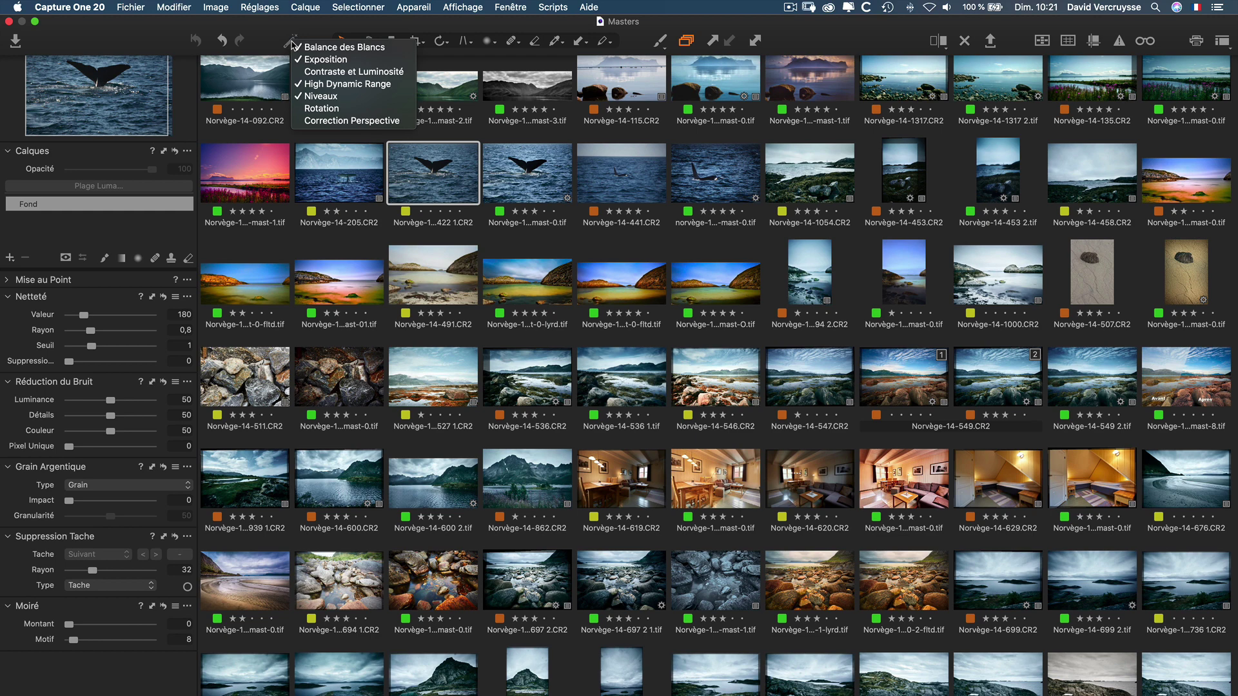
pyautogui.click(332, 52)
# - Review which corrections the automatic adjustments cover, and reveal the full-screen toolbar again
pyautogui.click(292, 43)
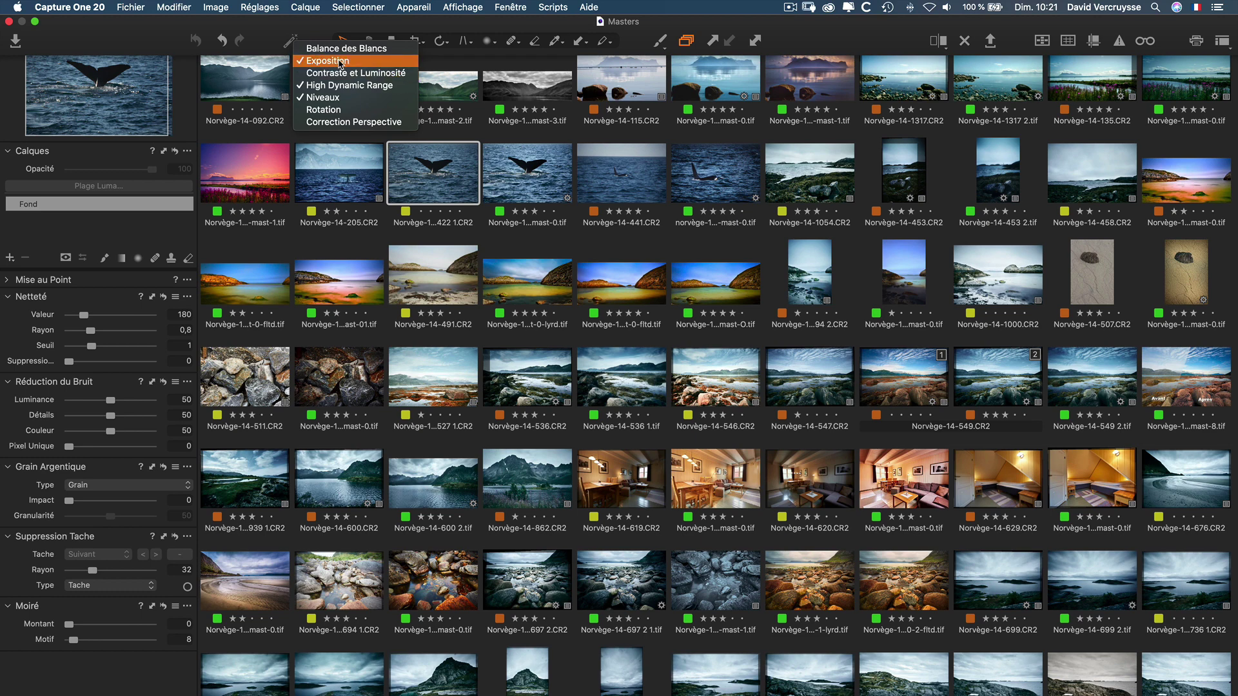
pyautogui.click(329, 97)
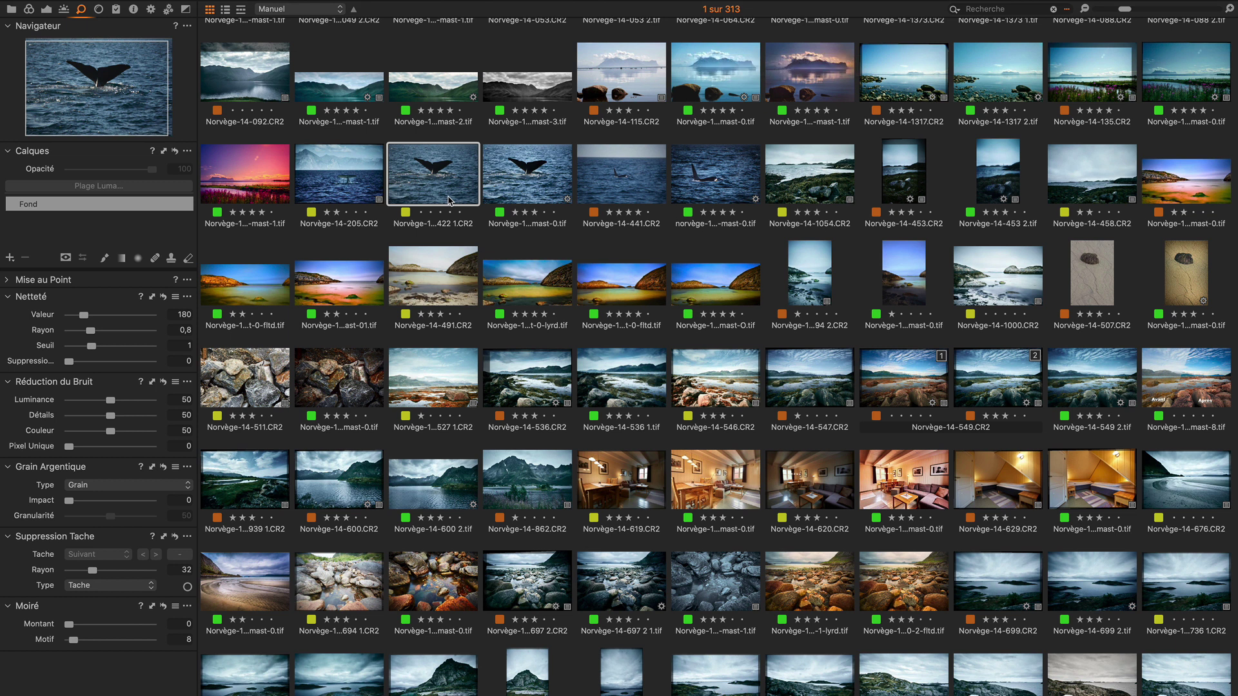
pyautogui.moveTo(193, 4)
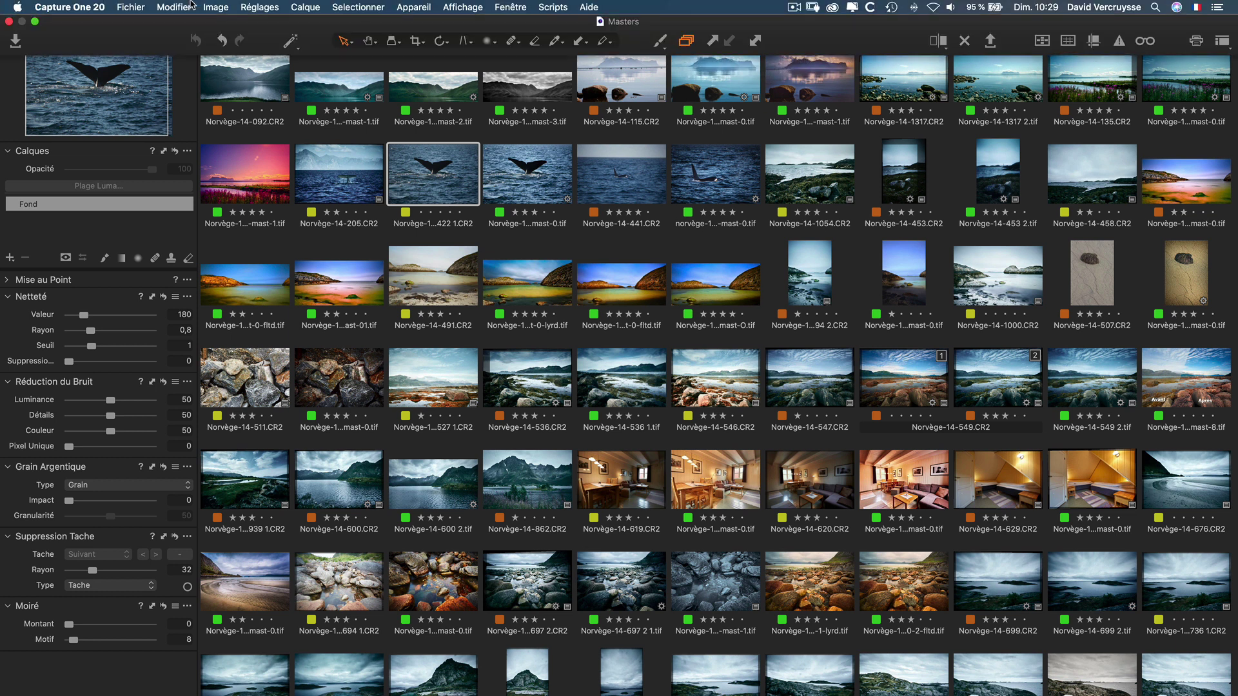
# - Leave full-screen display, look over the image import dialog with Importer depuis and Importer dans collapsed, and cancel the import
pyautogui.press('ctrl+super+f')
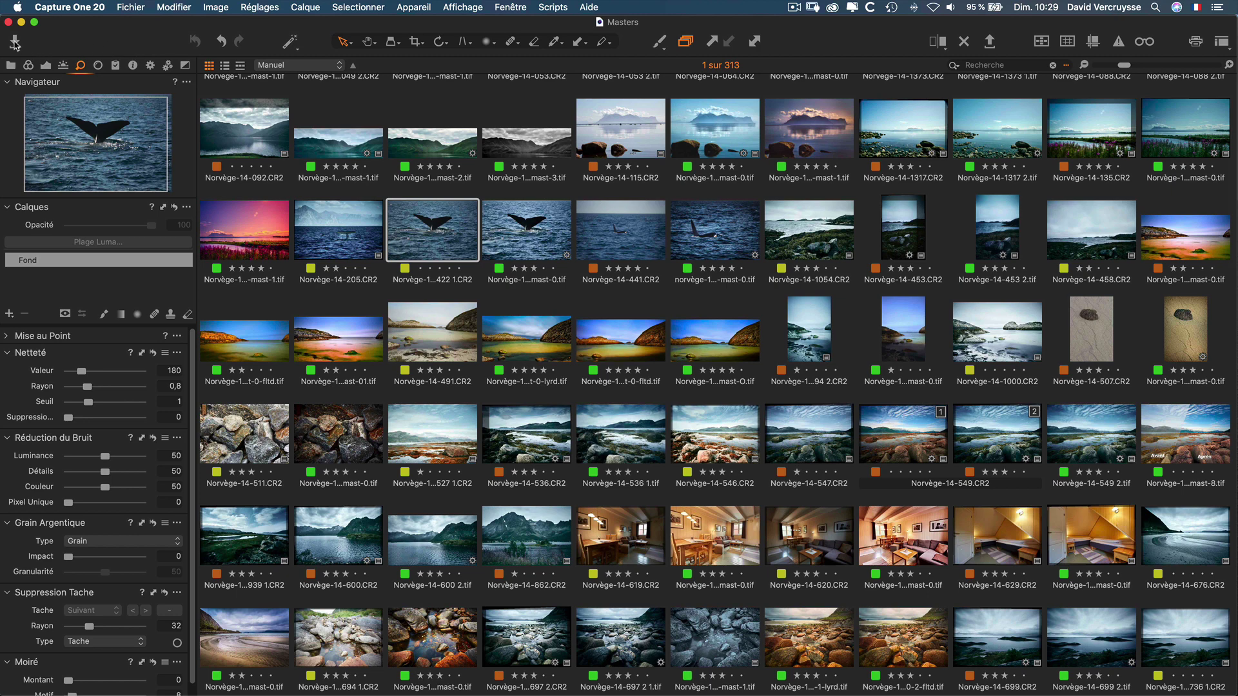
pyautogui.click(15, 42)
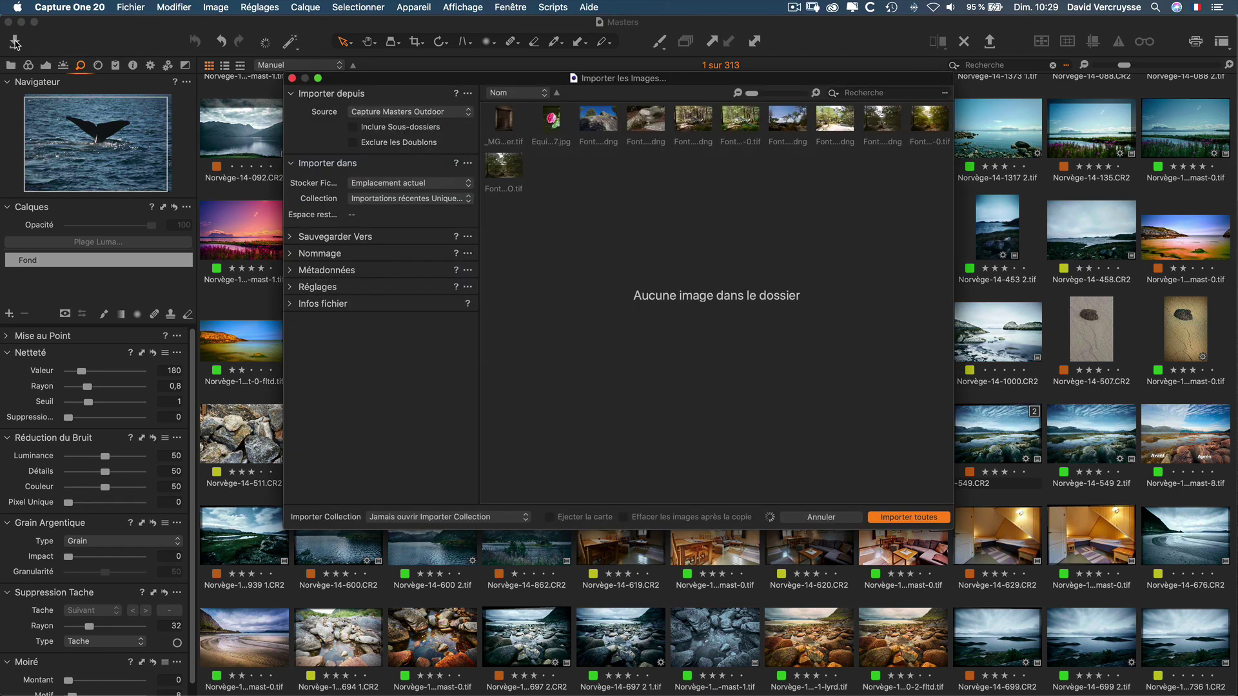
pyautogui.click(294, 97)
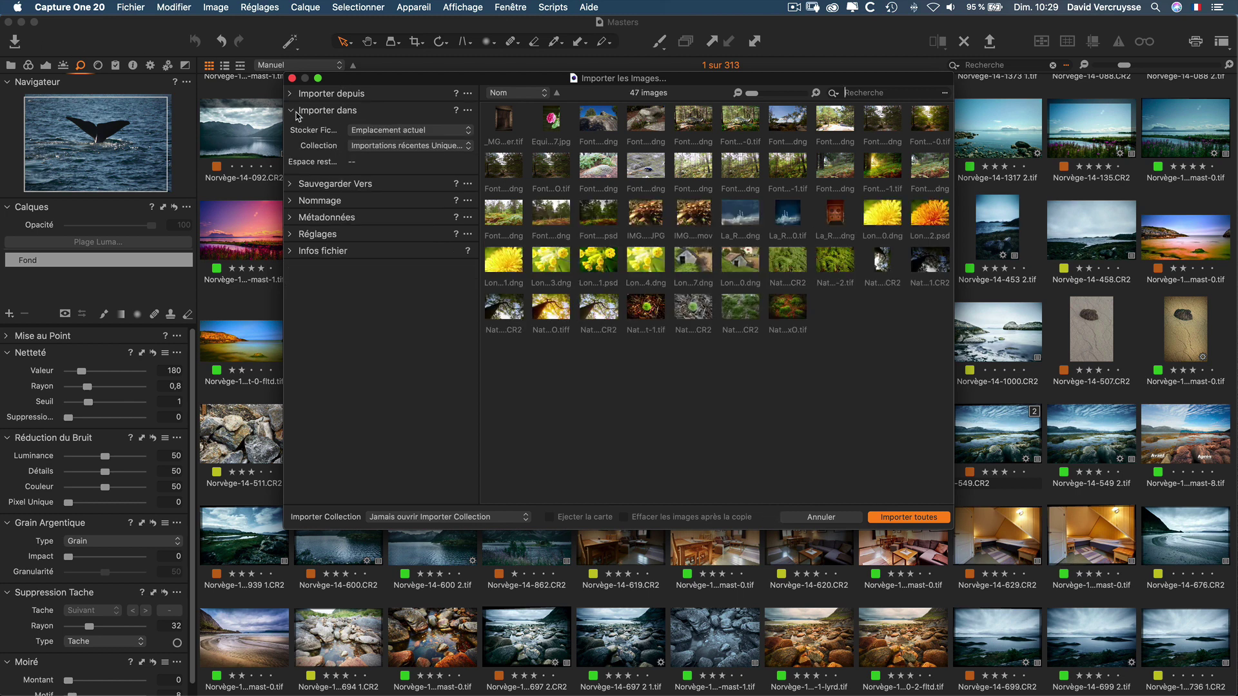
pyautogui.click(293, 112)
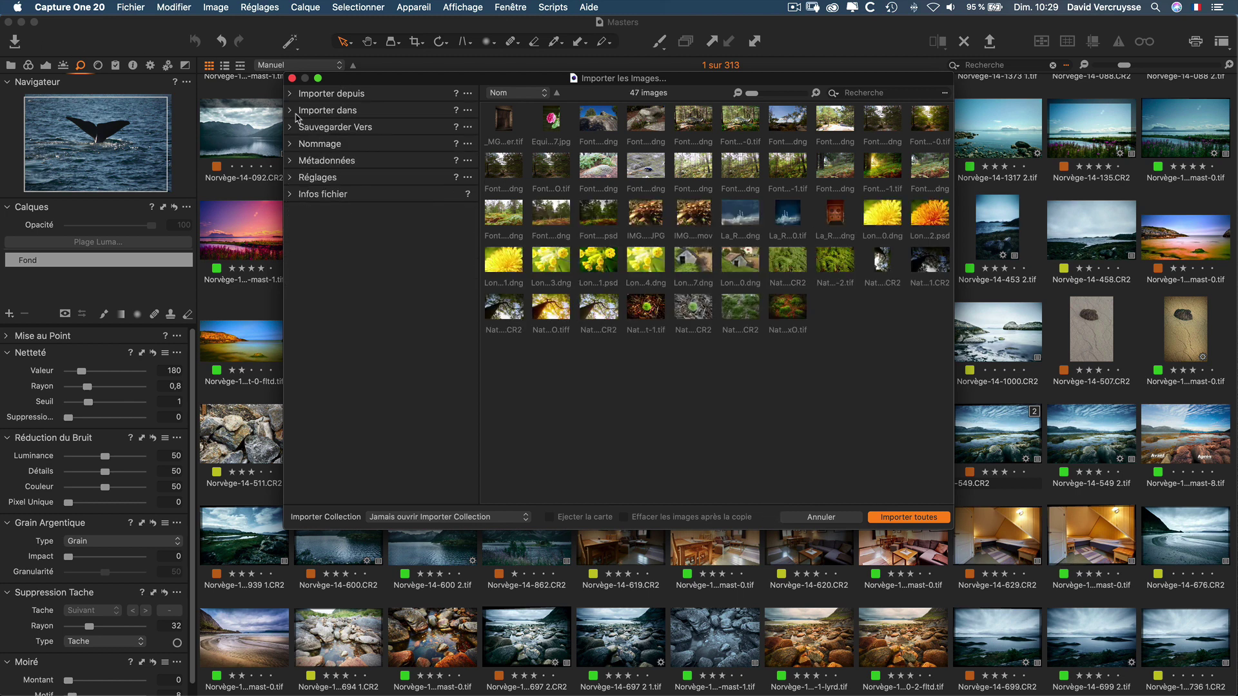
pyautogui.click(820, 518)
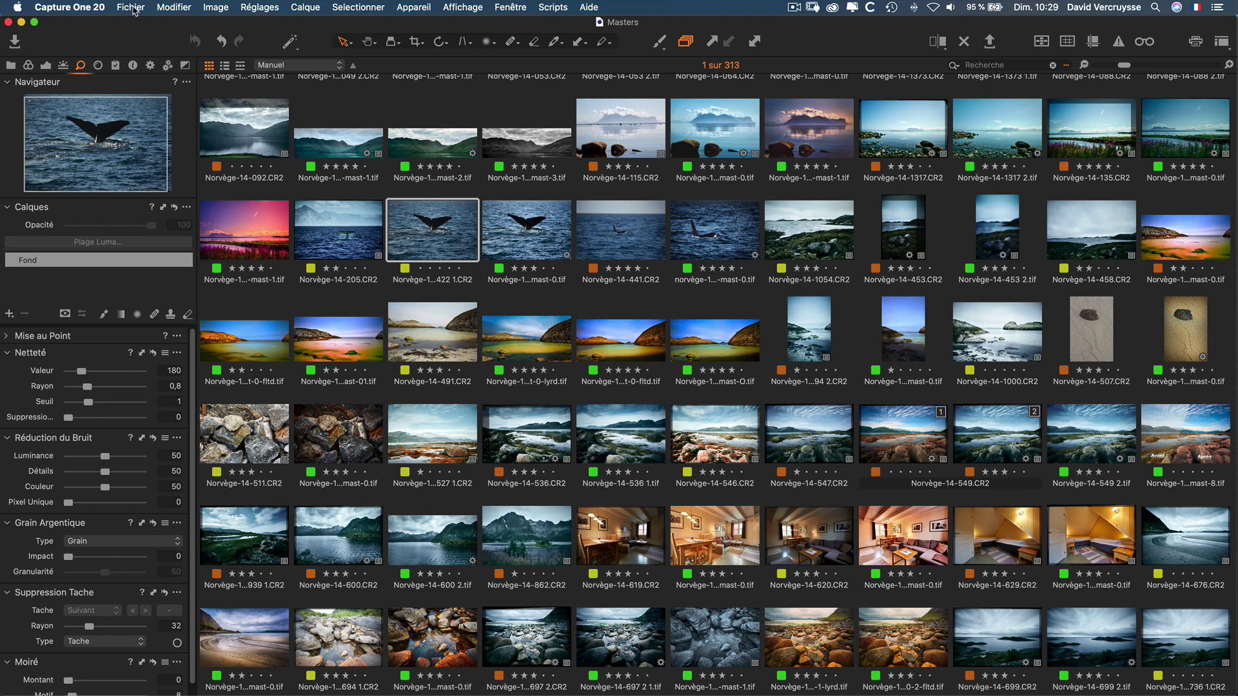
# - Review the commands available for importing images, catalogues and sessions
pyautogui.click(131, 8)
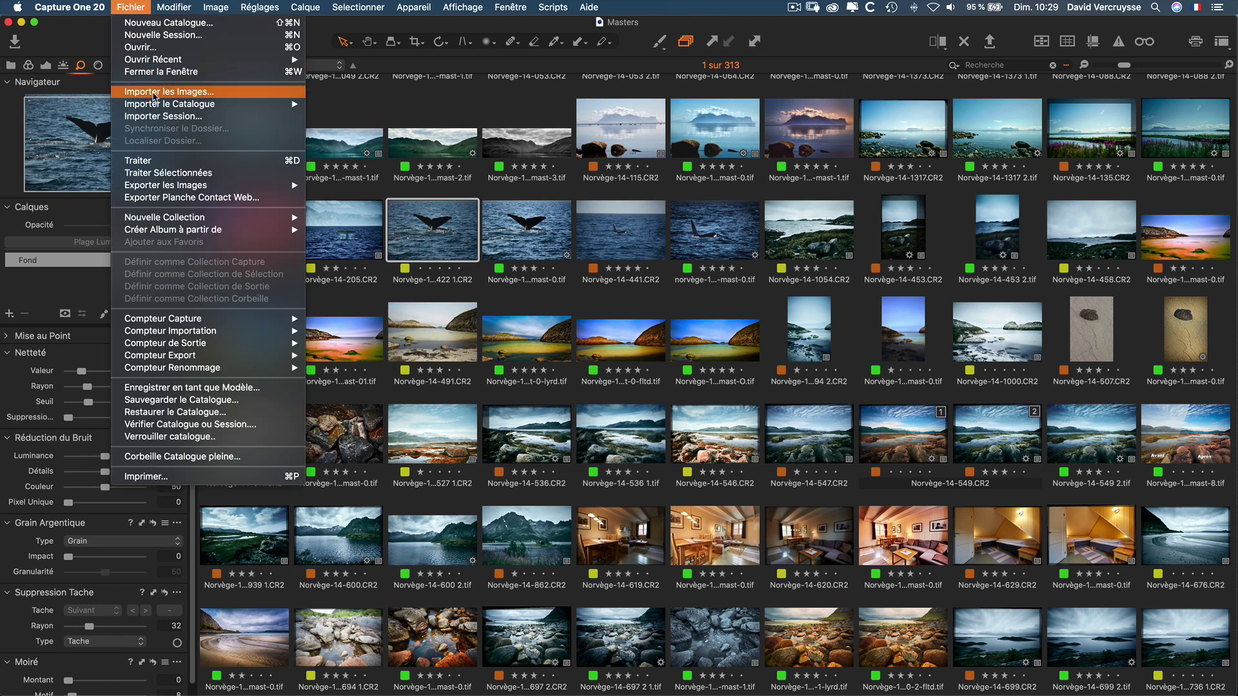
pyautogui.moveTo(165, 103)
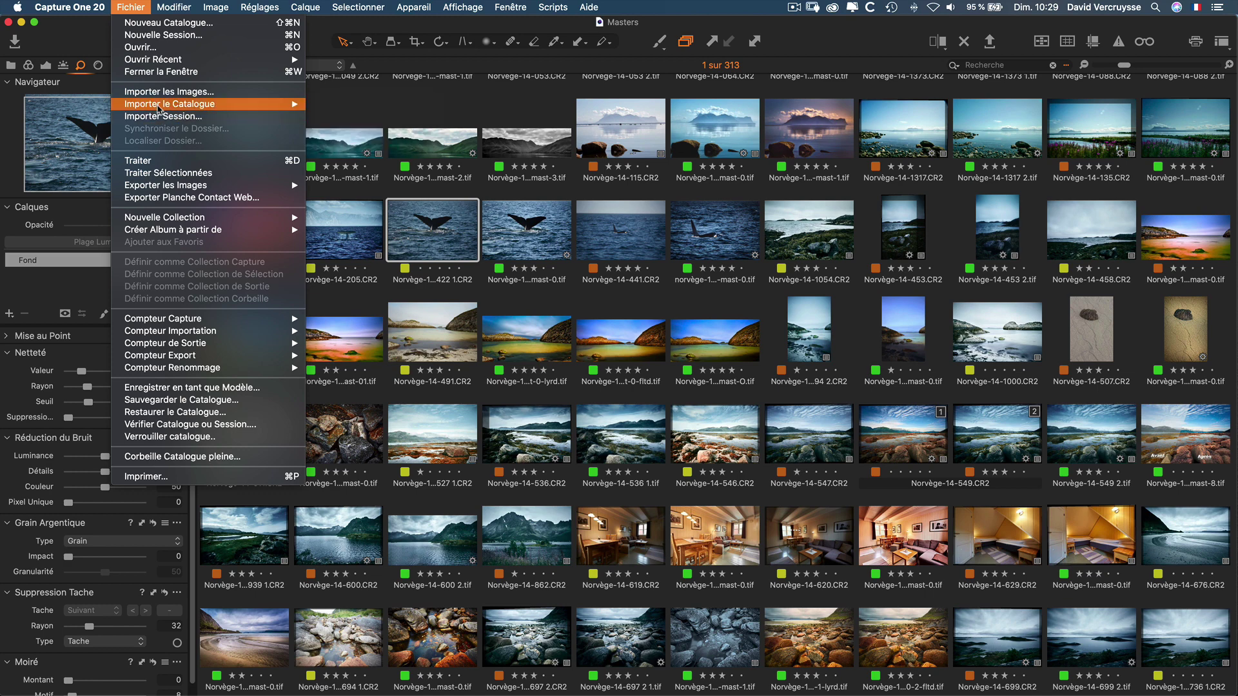
pyautogui.click(82, 44)
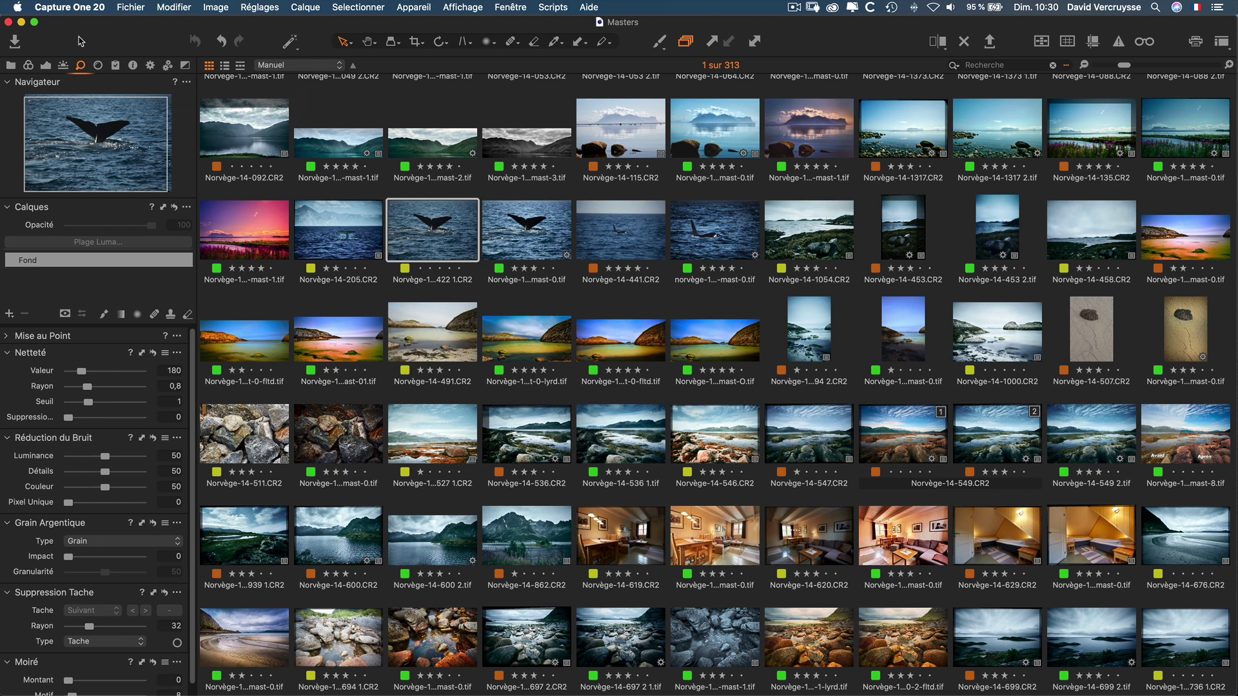
# - Enlarge the browser thumbnails, and reduce them to a very small size to see more photos
pyautogui.scroll(1, 303, 141)
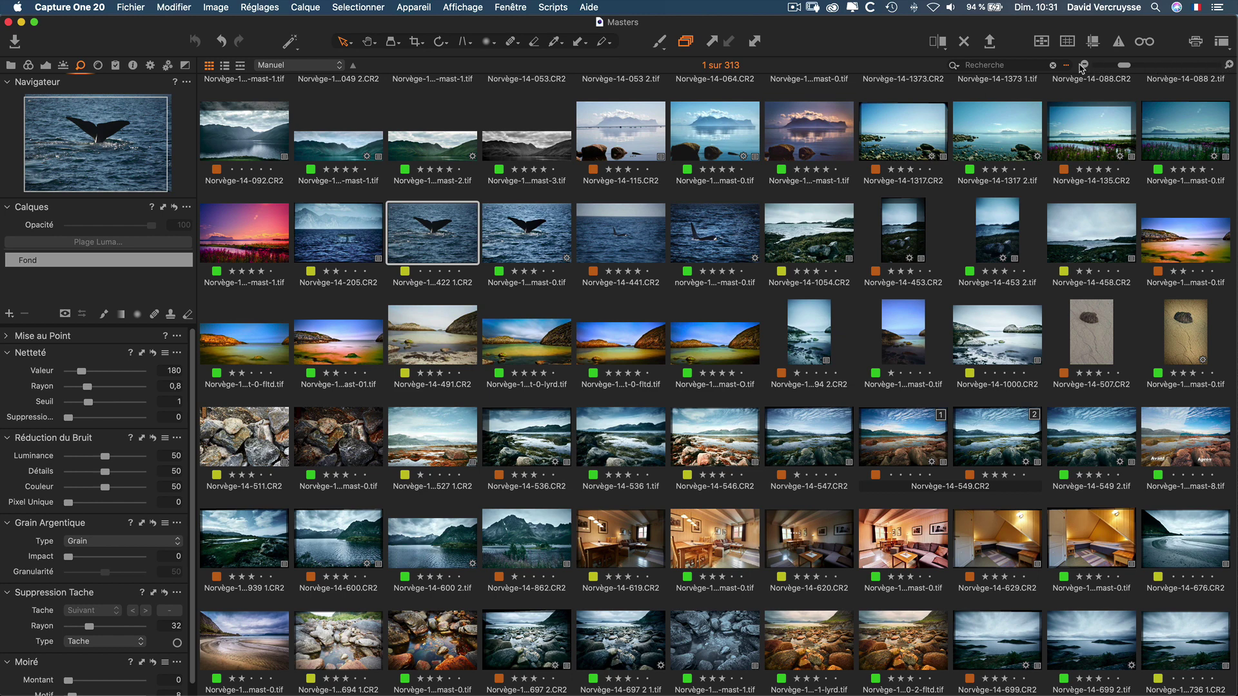
pyautogui.click(1230, 67)
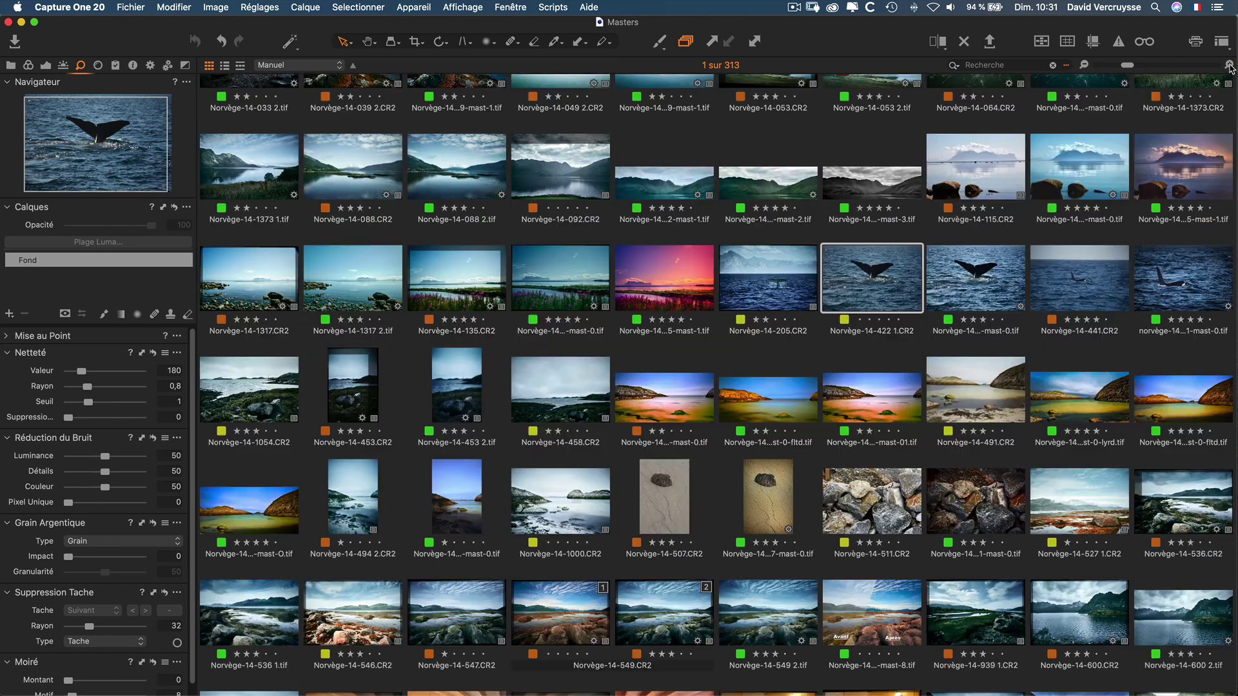
pyautogui.click(1085, 67)
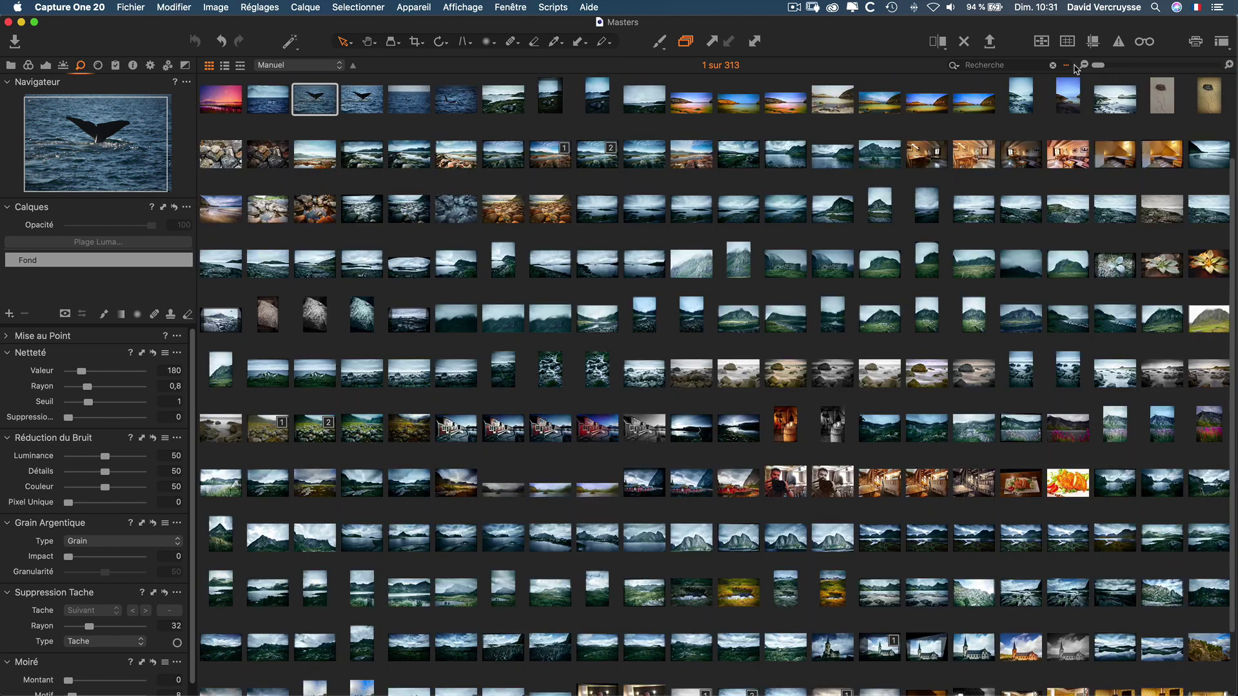
# - Review the preset search filters, and open the advanced search with its window moved to the centre of the browser
pyautogui.click(954, 66)
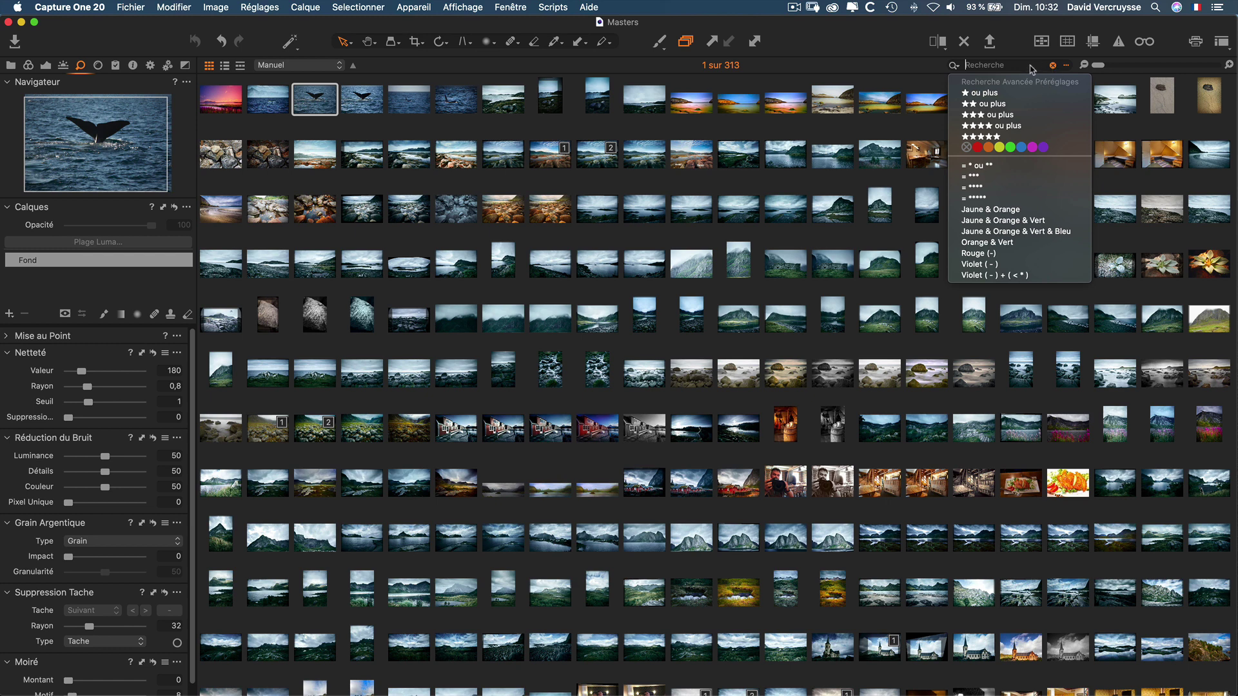
pyautogui.click(1067, 67)
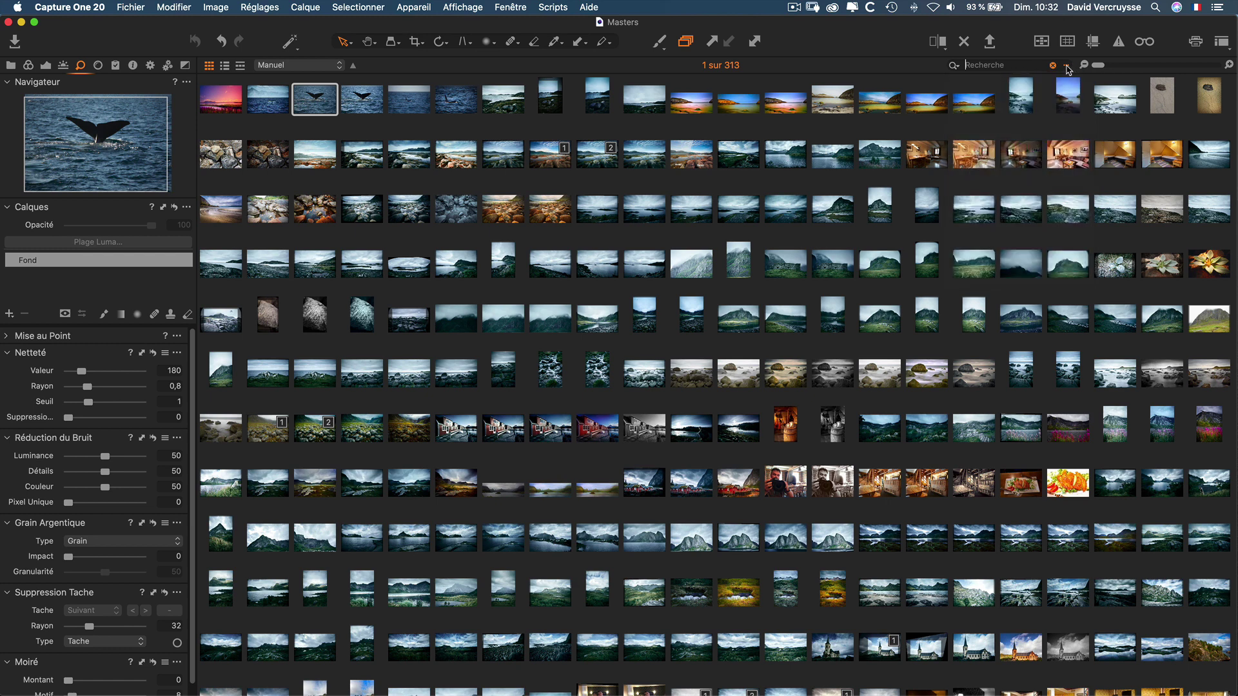
pyautogui.moveTo(423, 271); pyautogui.dragTo(837, 158)
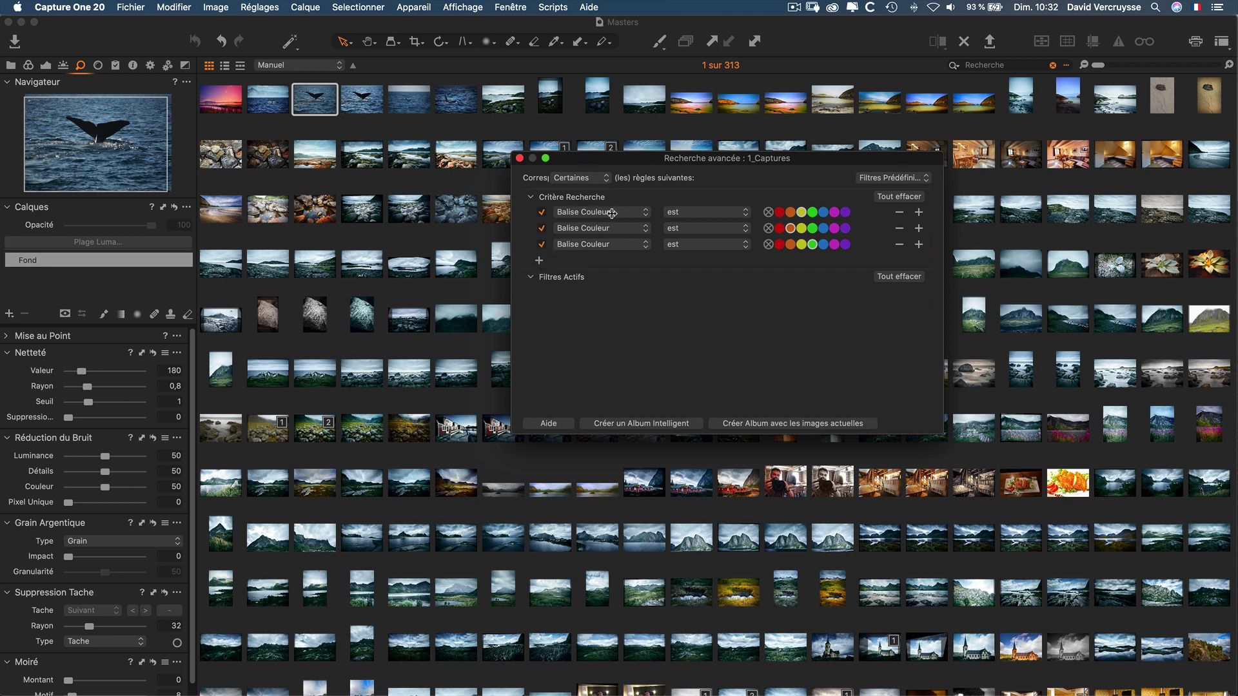
# - Add a fourth criterion to the advanced search, examine the available criterion types, and remove that criterion again
pyautogui.click(539, 261)
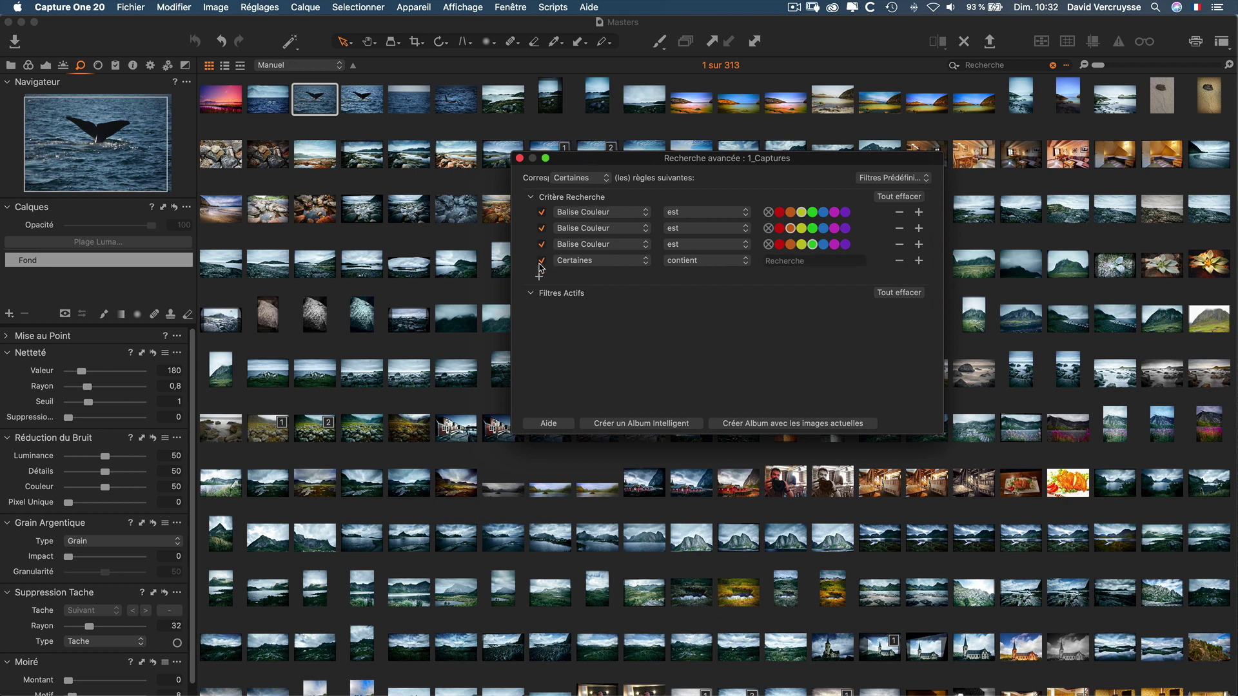
pyautogui.click(598, 262)
pyautogui.scroll(-5, 630, 527)
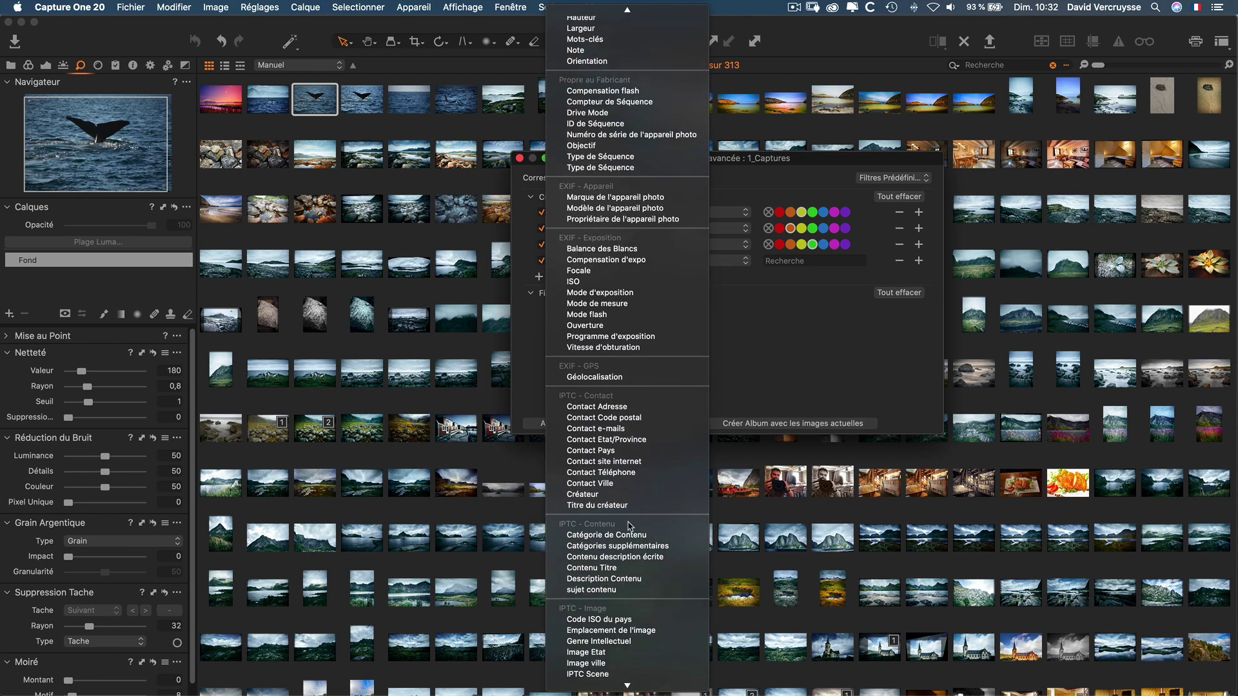
pyautogui.scroll(-3, 631, 523)
pyautogui.scroll(8, 631, 523)
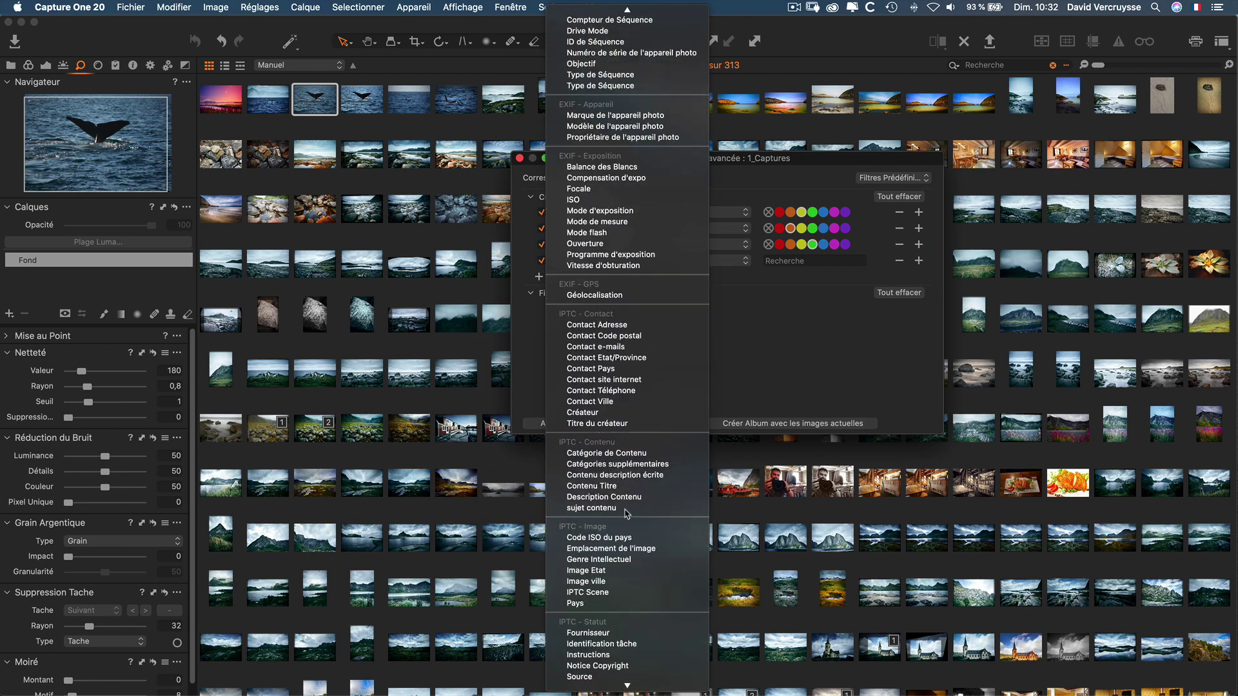
pyautogui.click(792, 315)
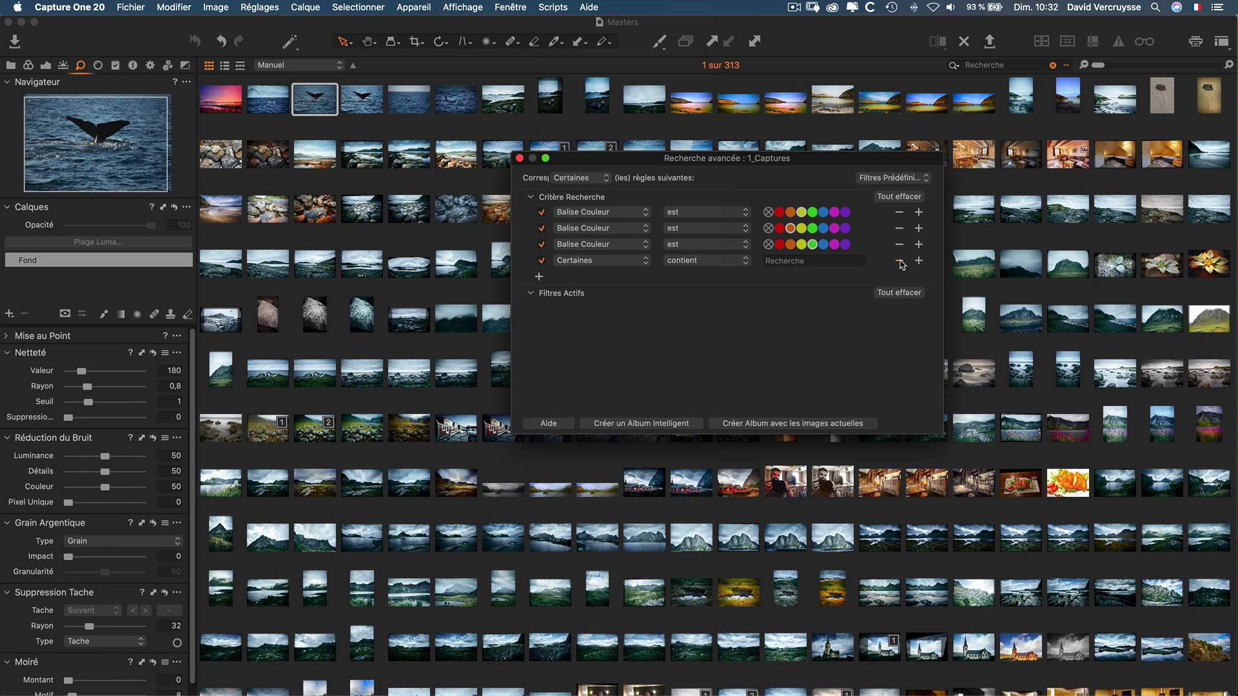
pyautogui.click(900, 261)
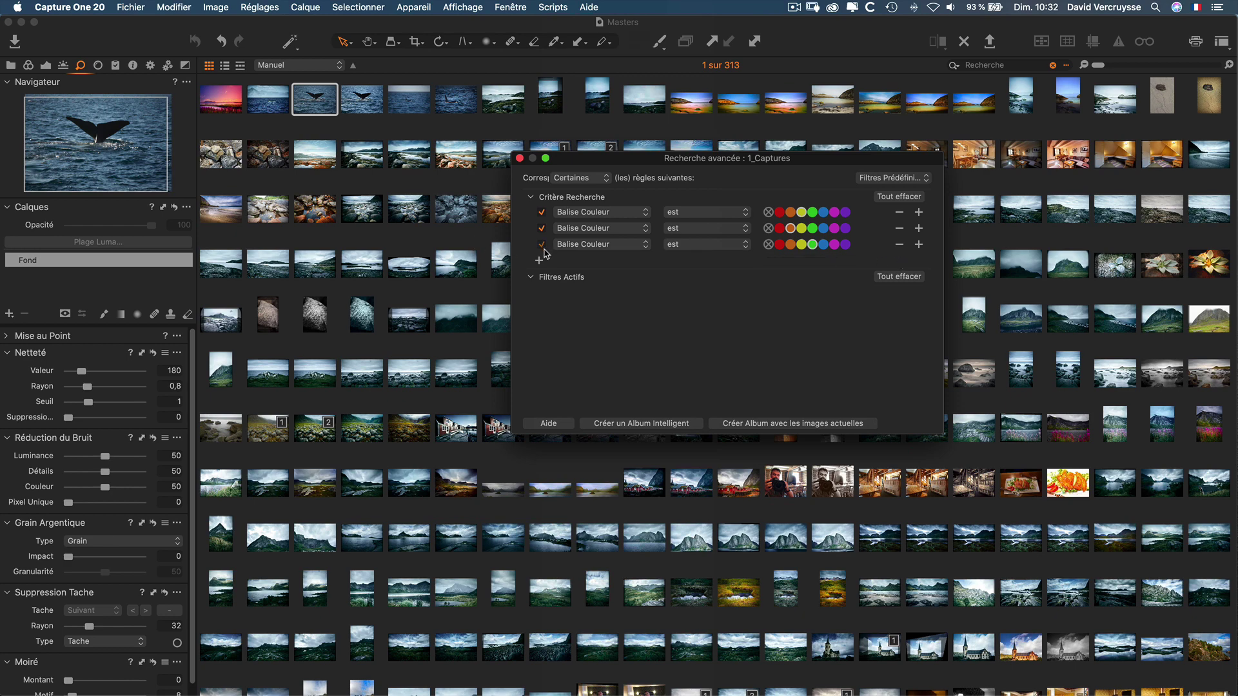
# - Disable and re-enable the orange Balise Couleur criterion, and look over the predefined filters and preset commands
pyautogui.click(542, 228)
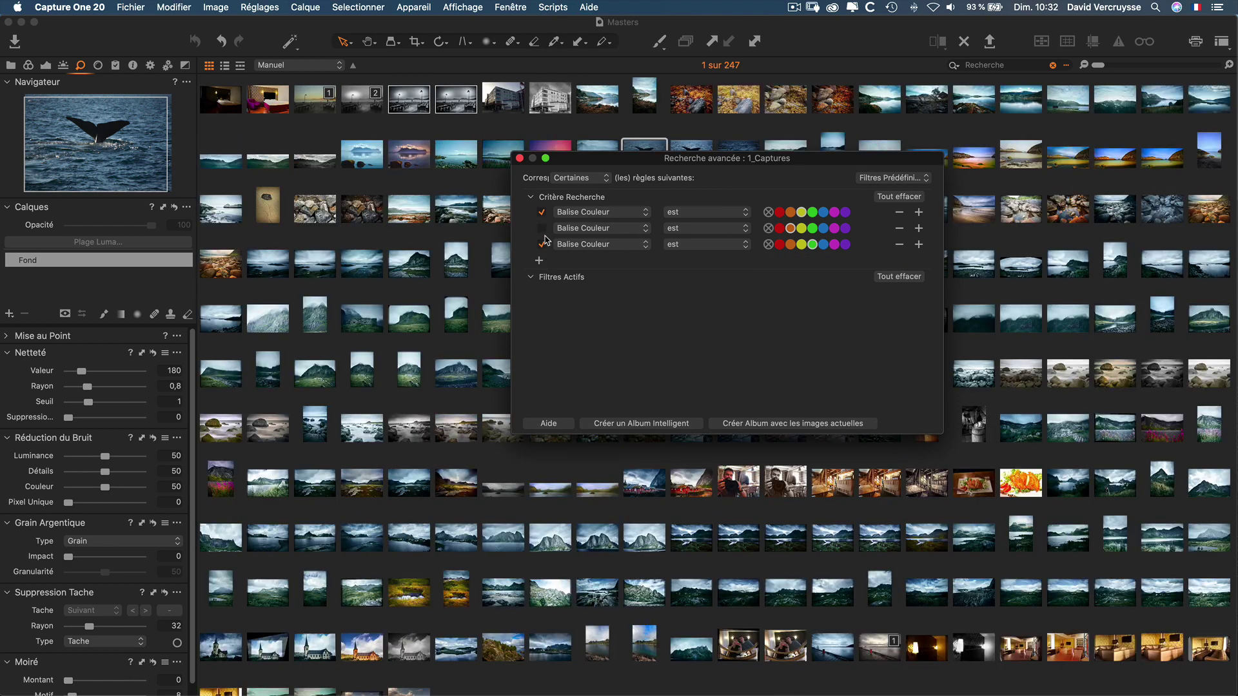
pyautogui.click(542, 229)
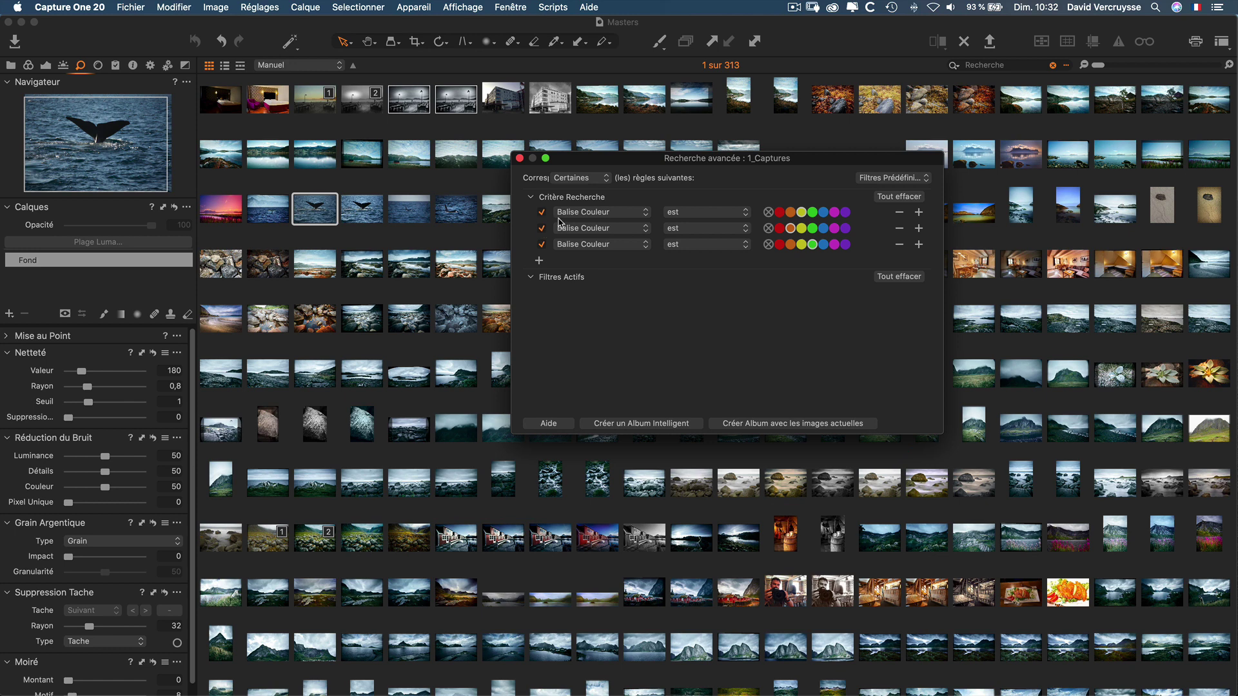
pyautogui.click(888, 178)
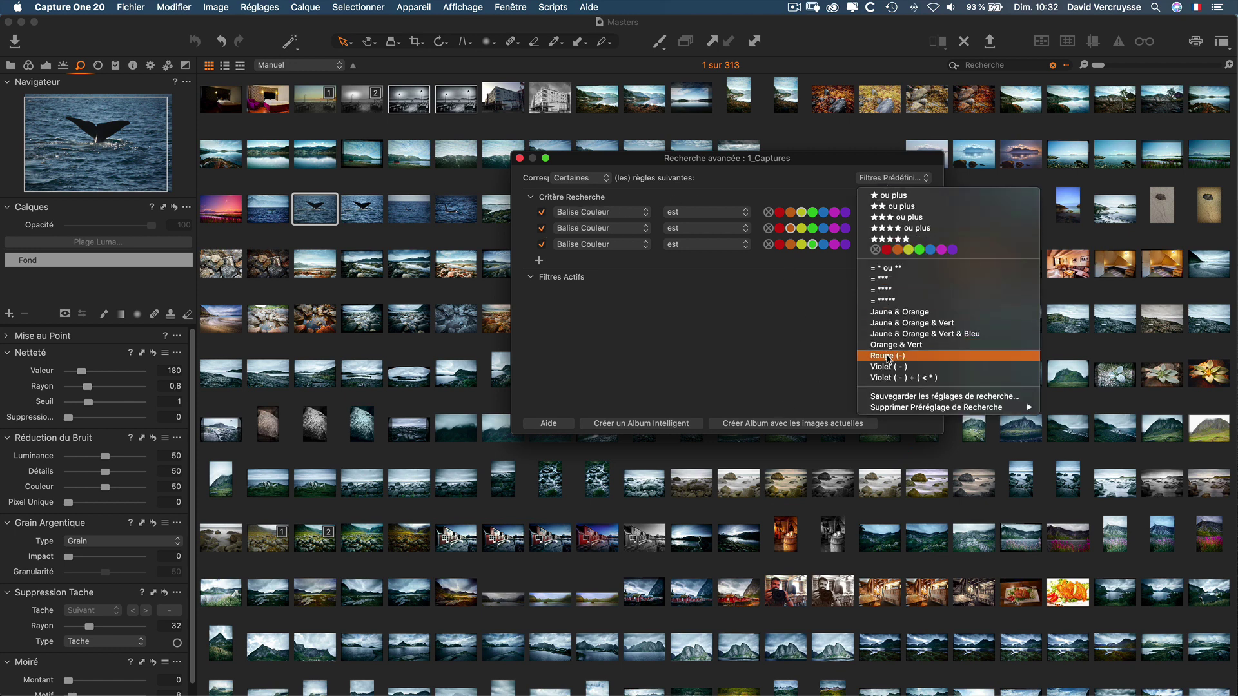
pyautogui.moveTo(898, 408)
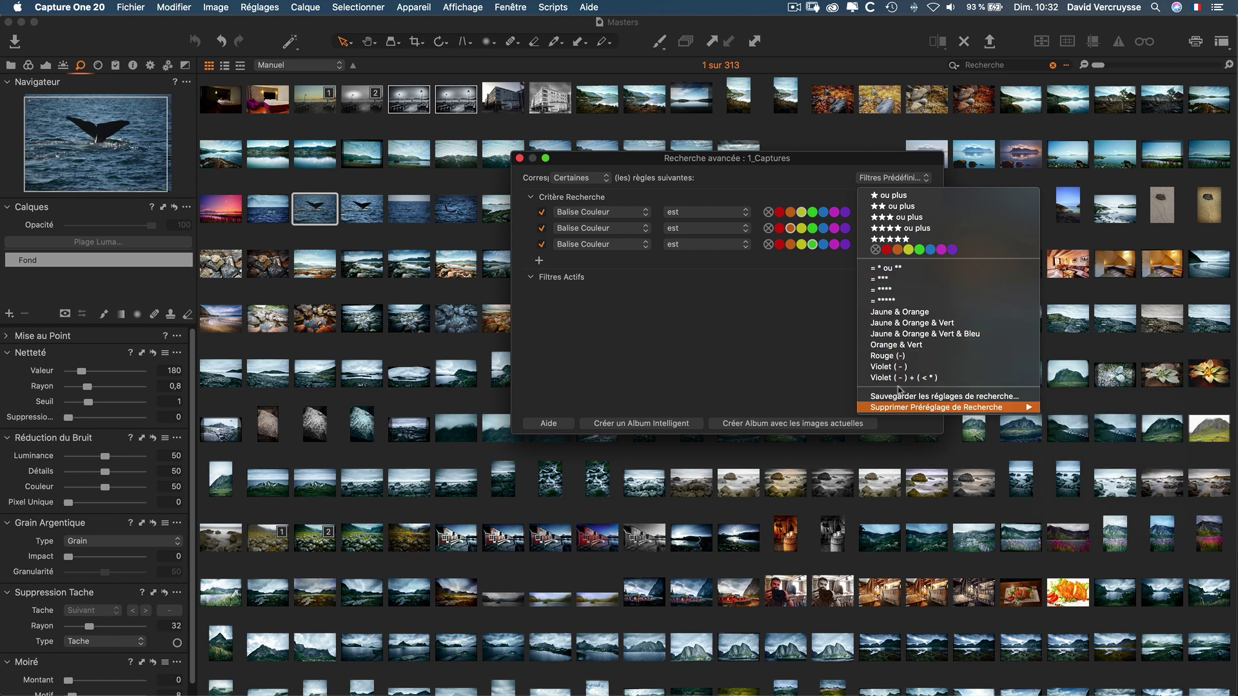
pyautogui.click(767, 338)
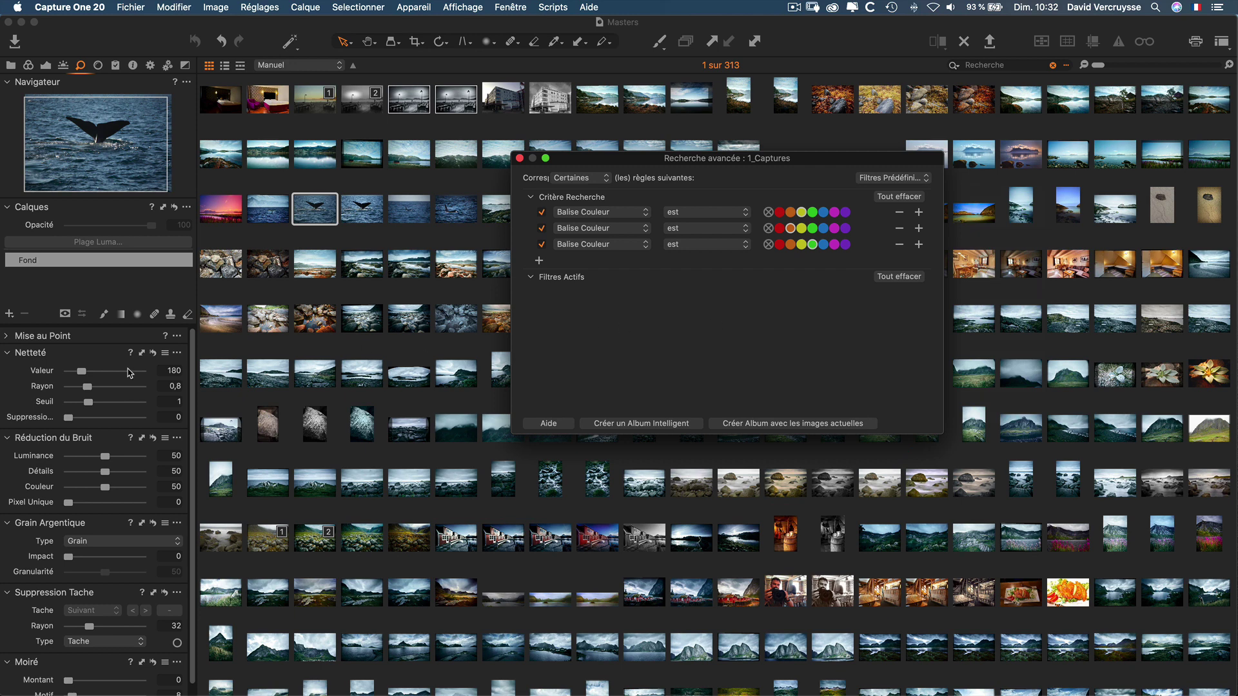
# - Look over the options of the Mise au Point tool, and close the advanced search window
pyautogui.click(177, 336)
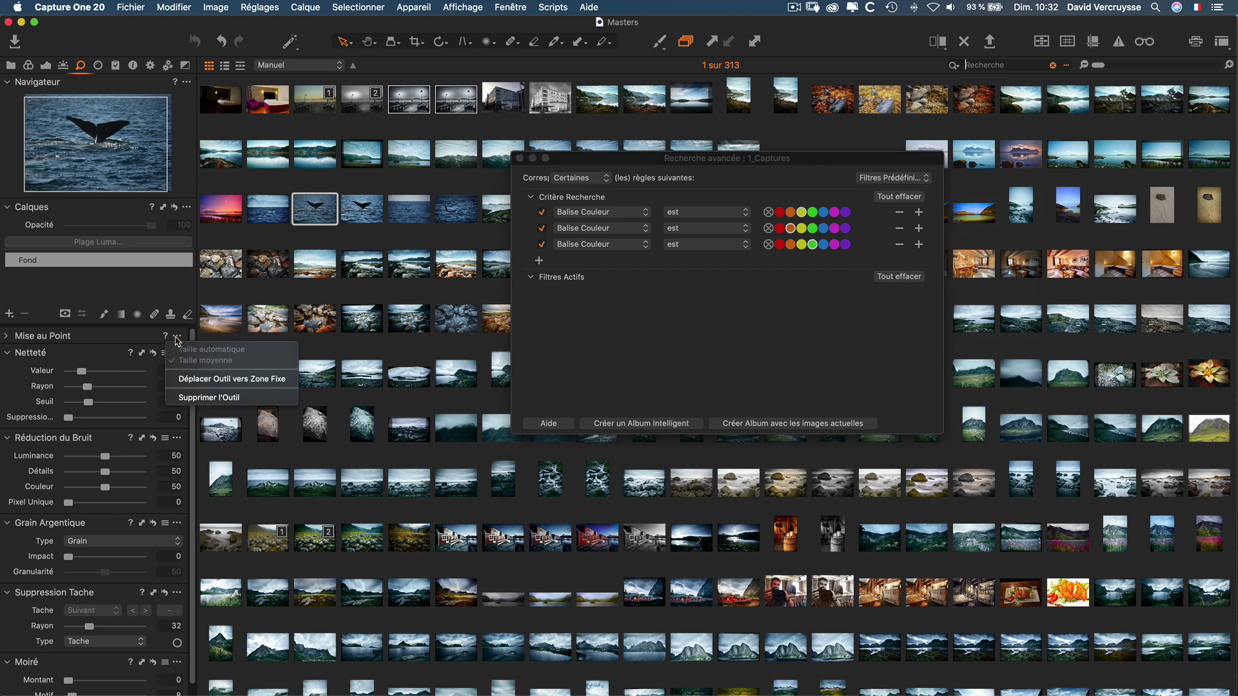
pyautogui.click(599, 319)
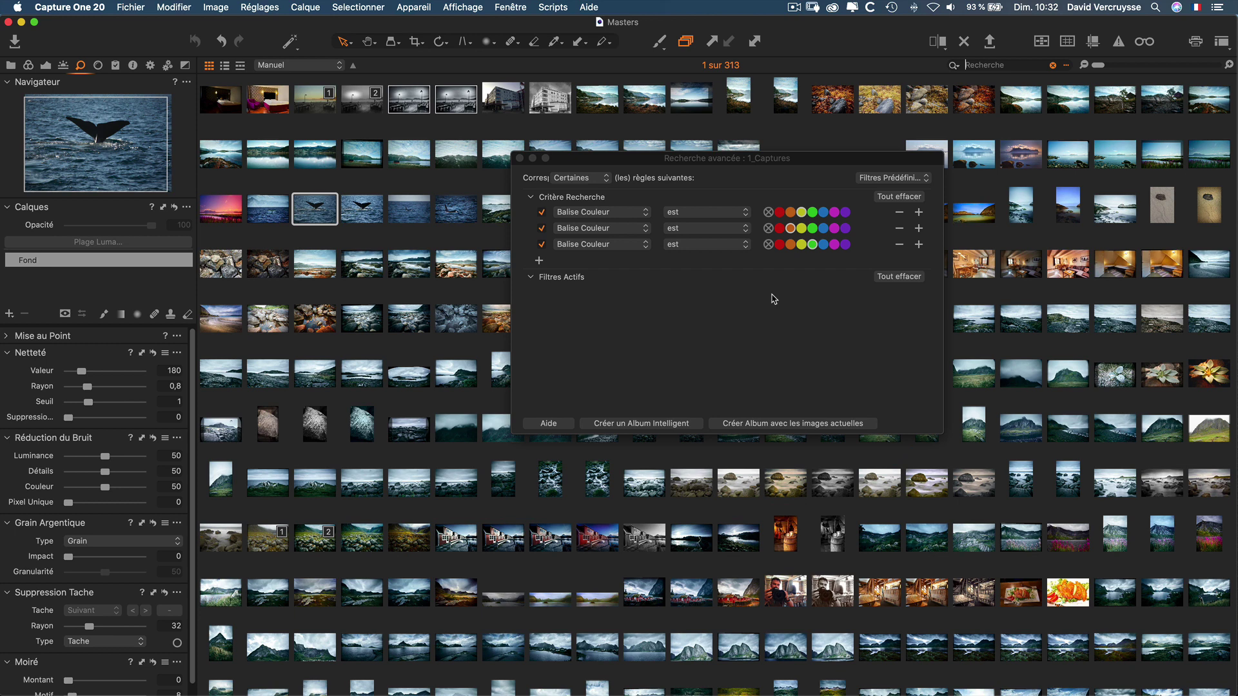
pyautogui.click(520, 158)
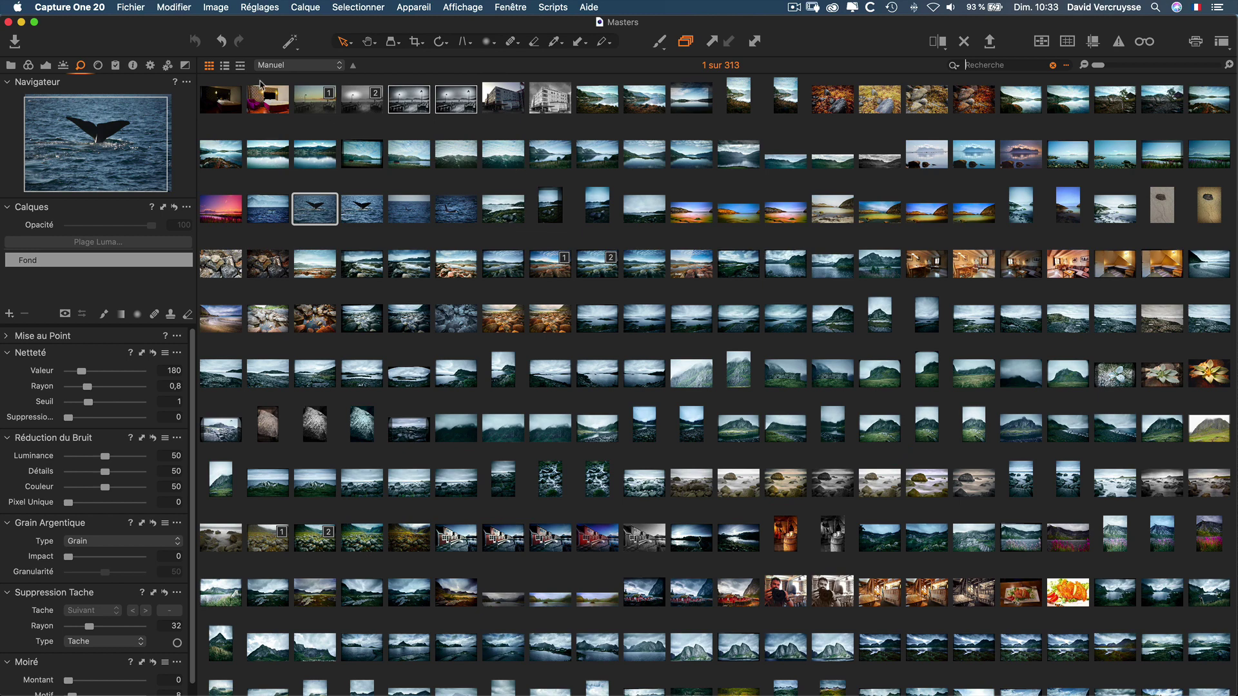
# - Enlarge the browser thumbnails, and examine the list and filmstrip views of the browser before returning to the grid view
pyautogui.click(1229, 65)
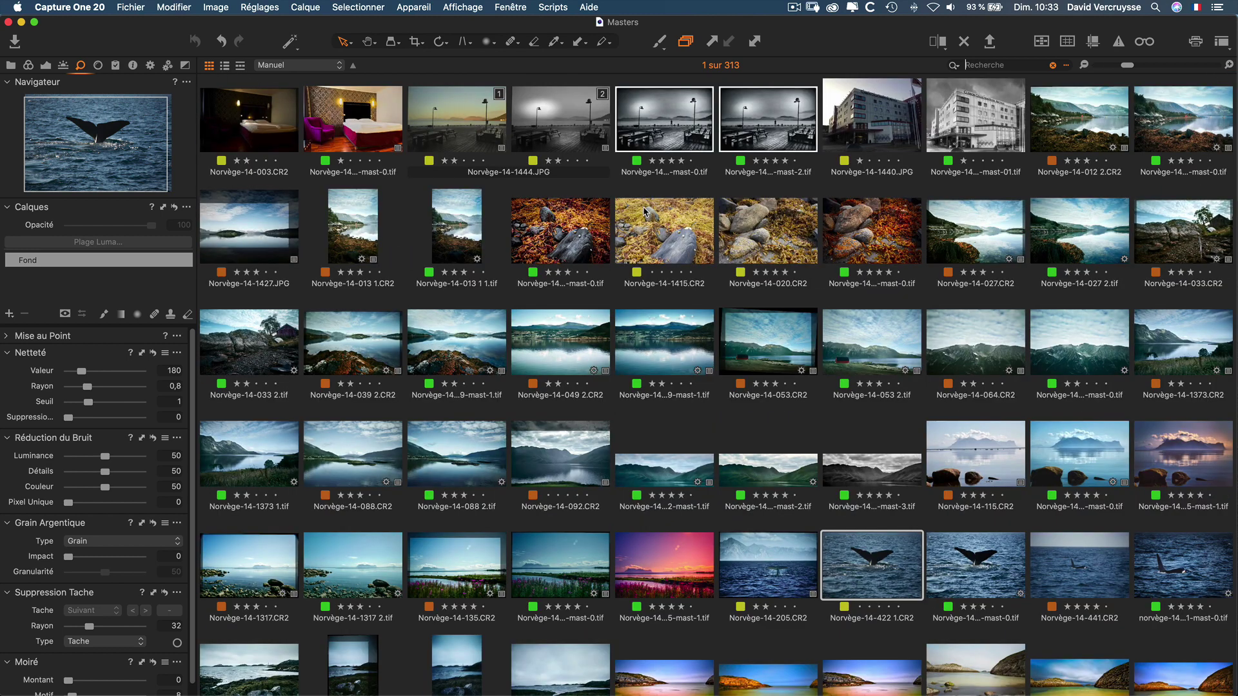
pyautogui.click(225, 66)
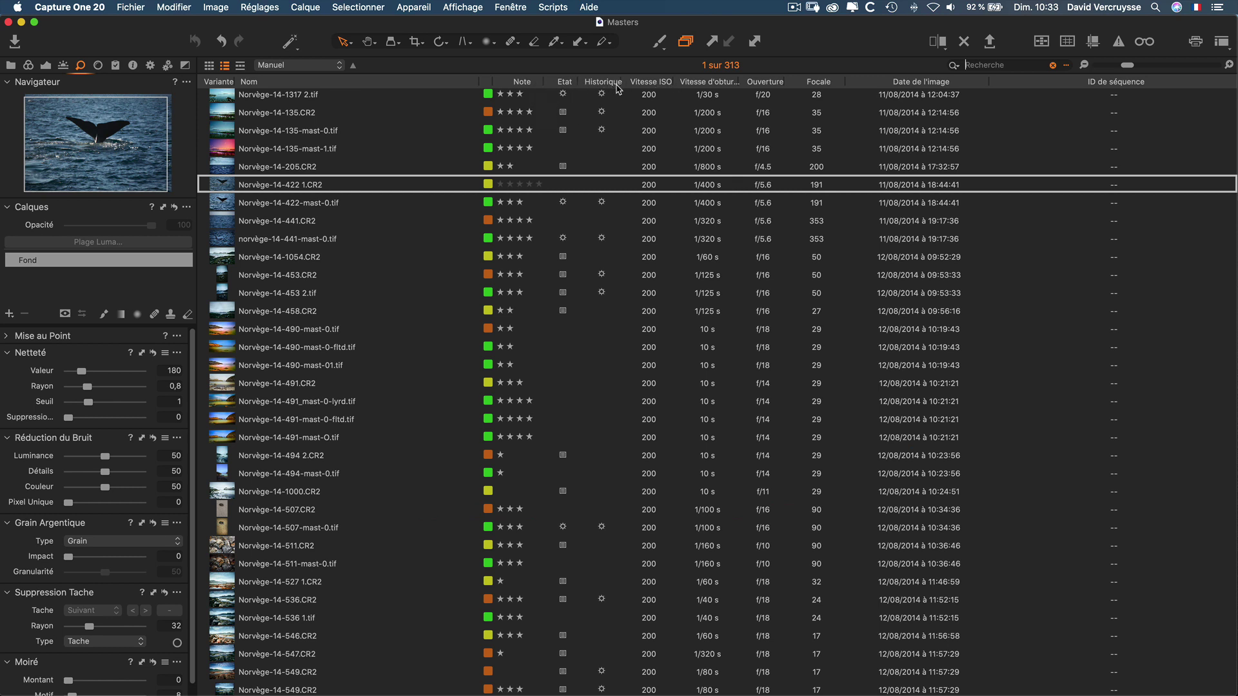
pyautogui.click(240, 66)
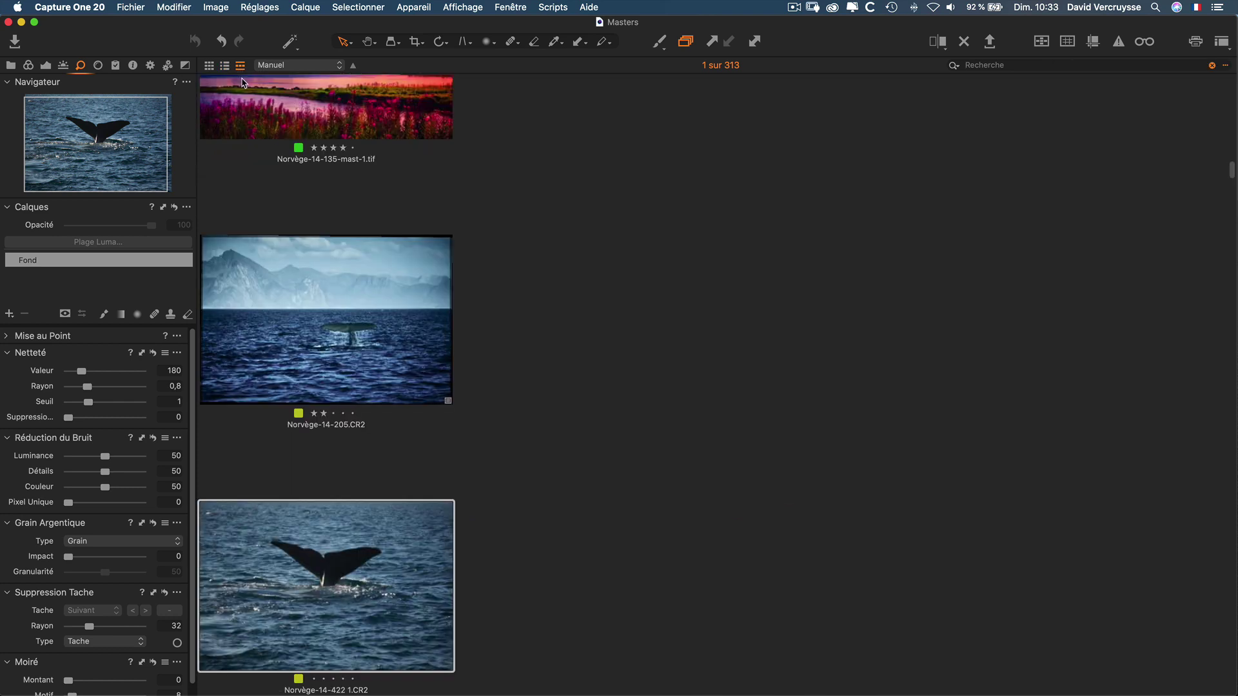
pyautogui.scroll(-15, 400, 232)
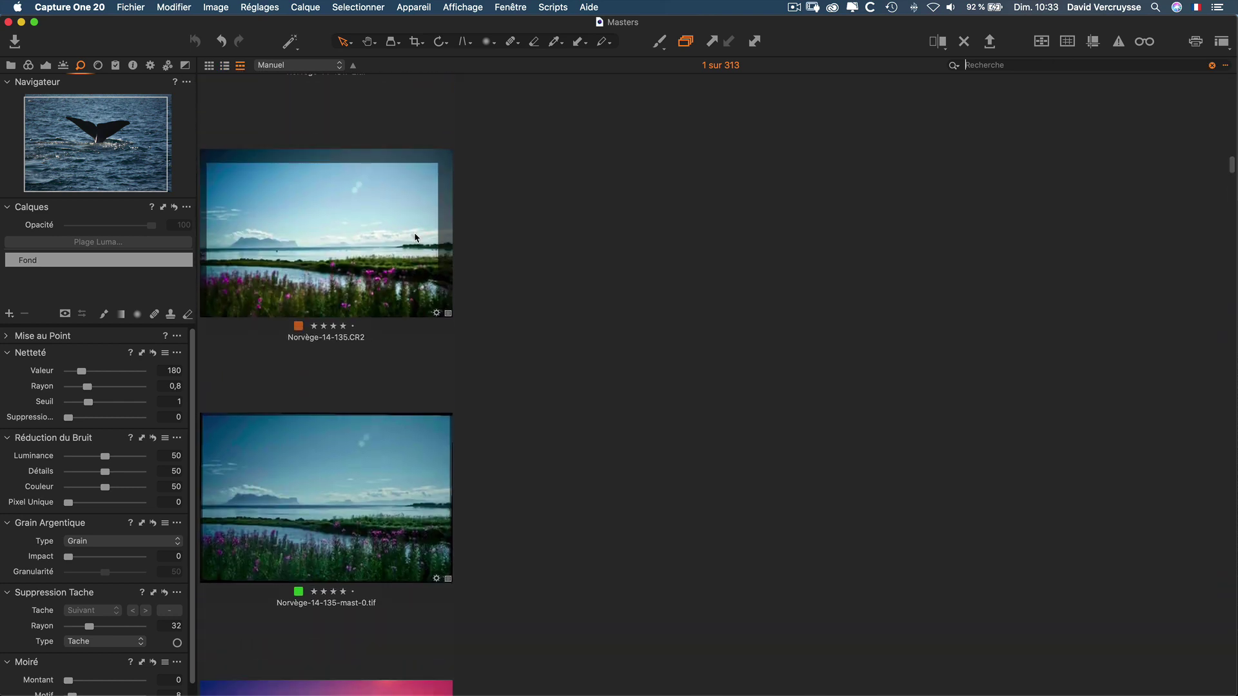
pyautogui.scroll(-10, 412, 232)
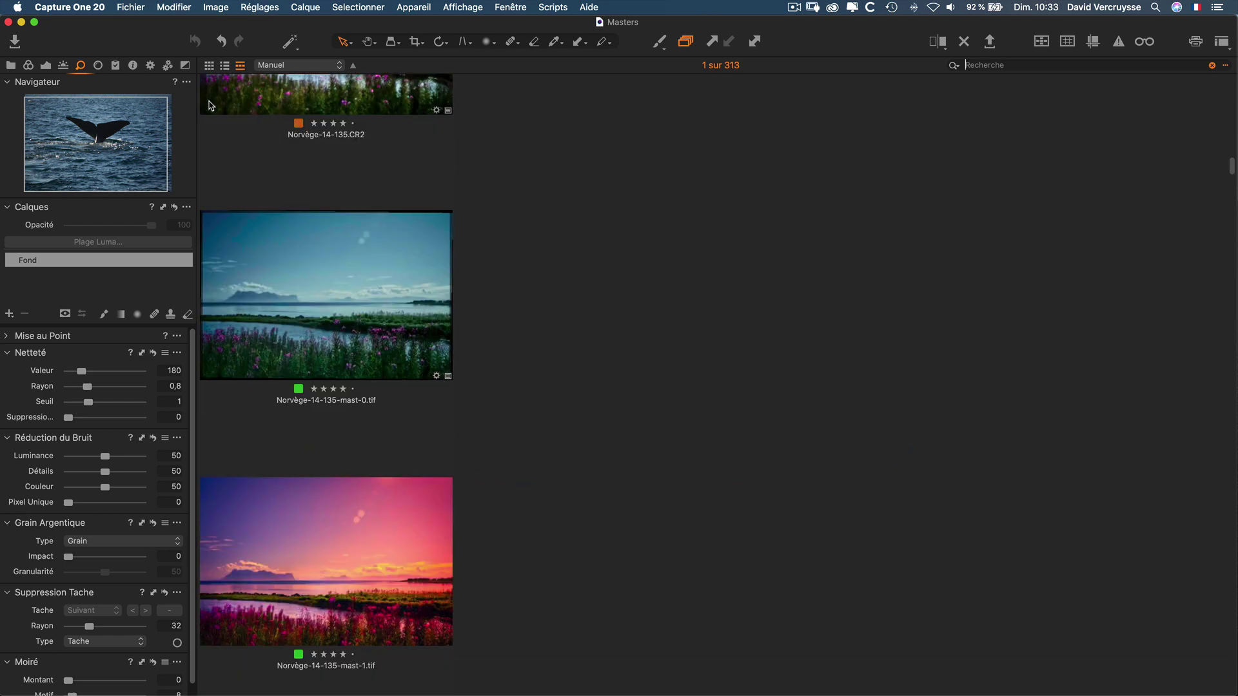
pyautogui.click(209, 66)
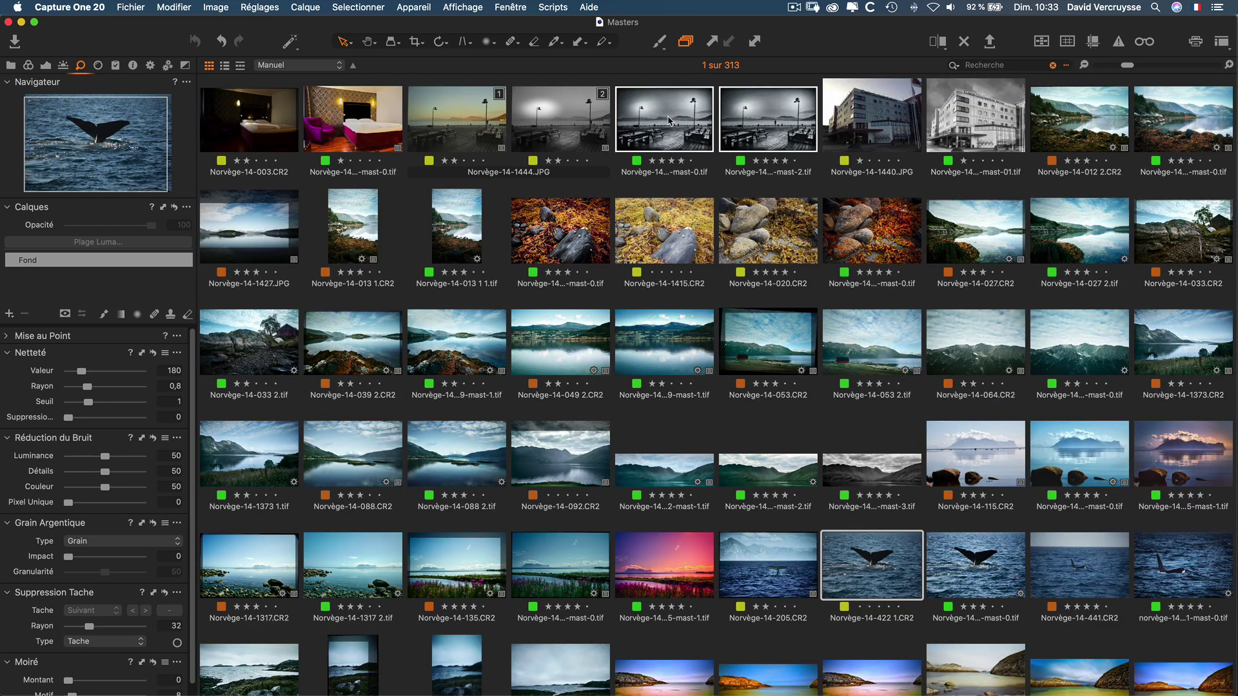
# - Open the yellow seaweed photo Norvège-14-1415.CR2 in the viewer and zoom it to 100%
pyautogui.doubleClick(660, 227)
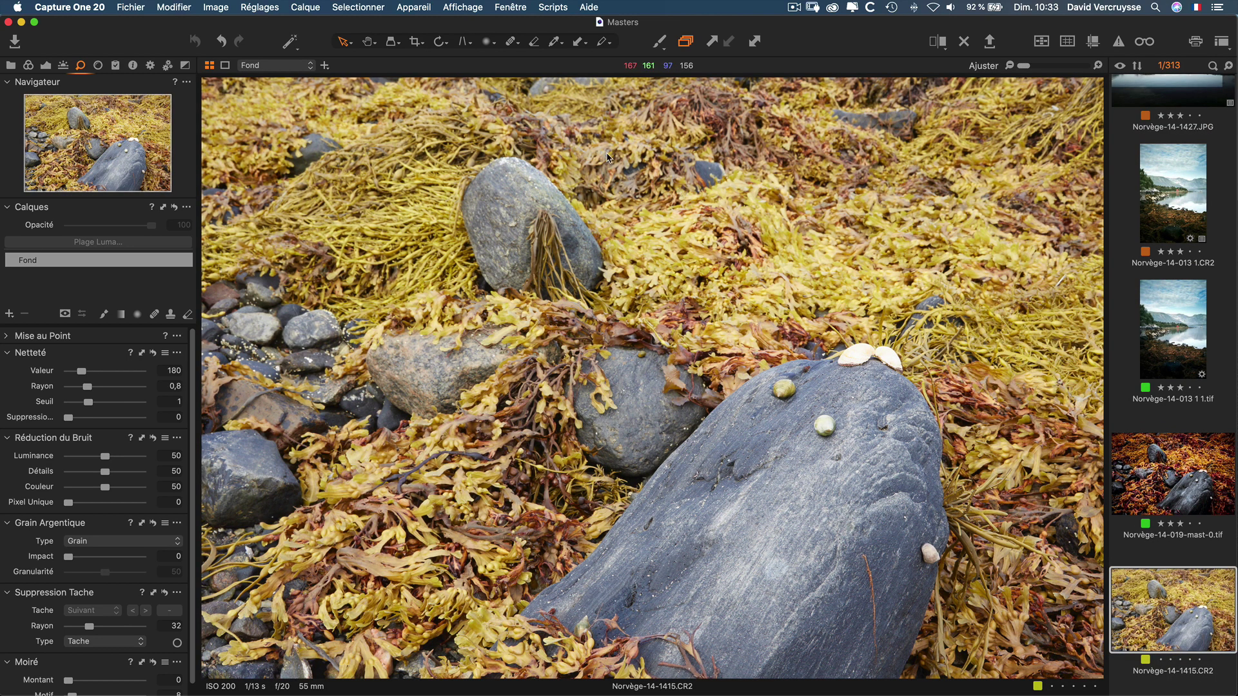
pyautogui.click(1099, 65)
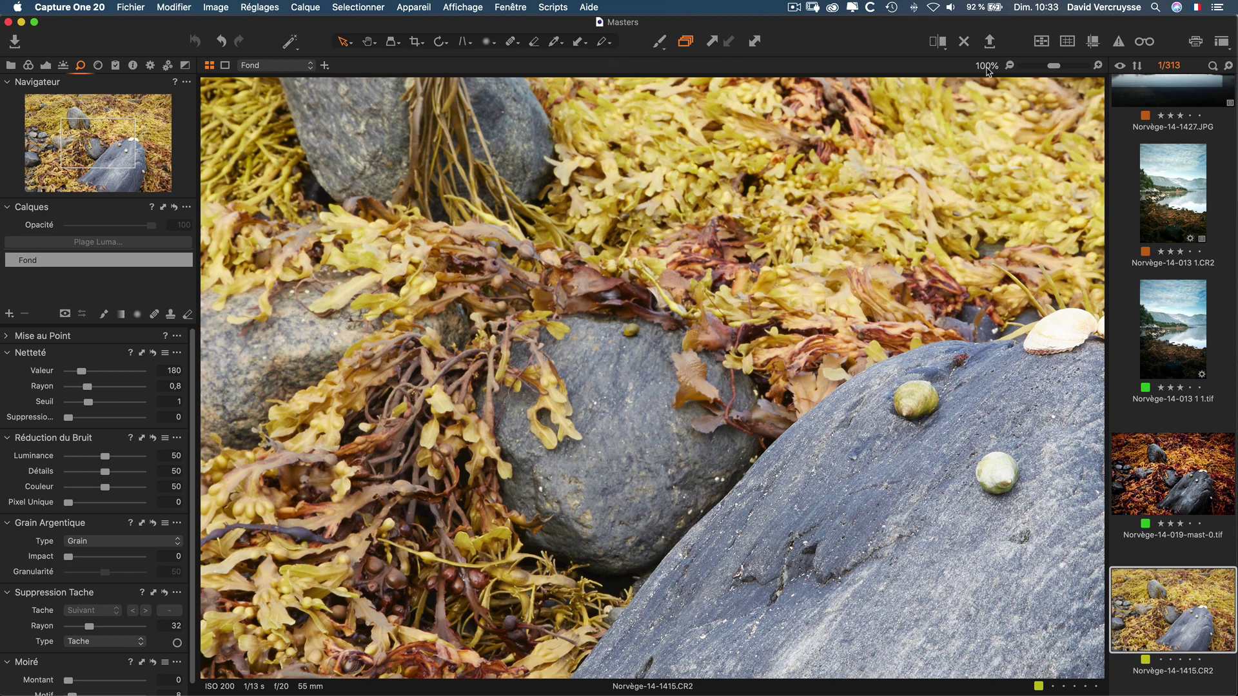
# - Inspect the yellow seaweed photo at magnifications up to 400%, and return it to the fitted view
pyautogui.scroll(2, 758, 288)
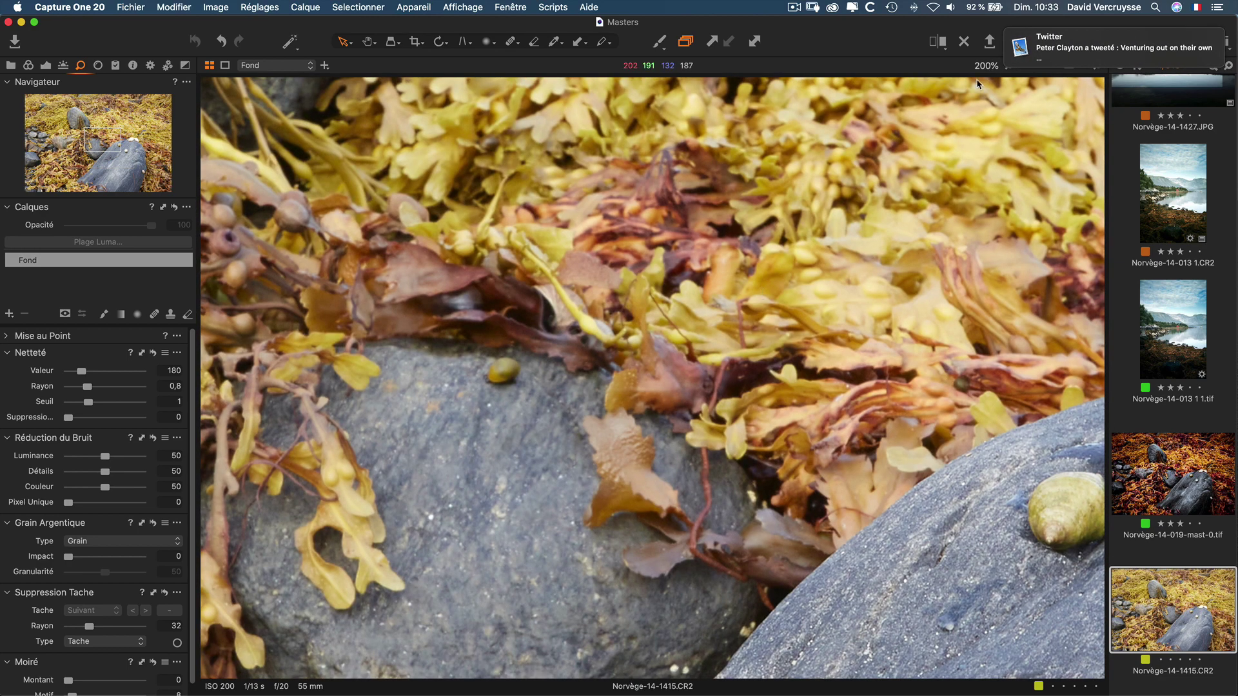
pyautogui.scroll(1, 967, 103)
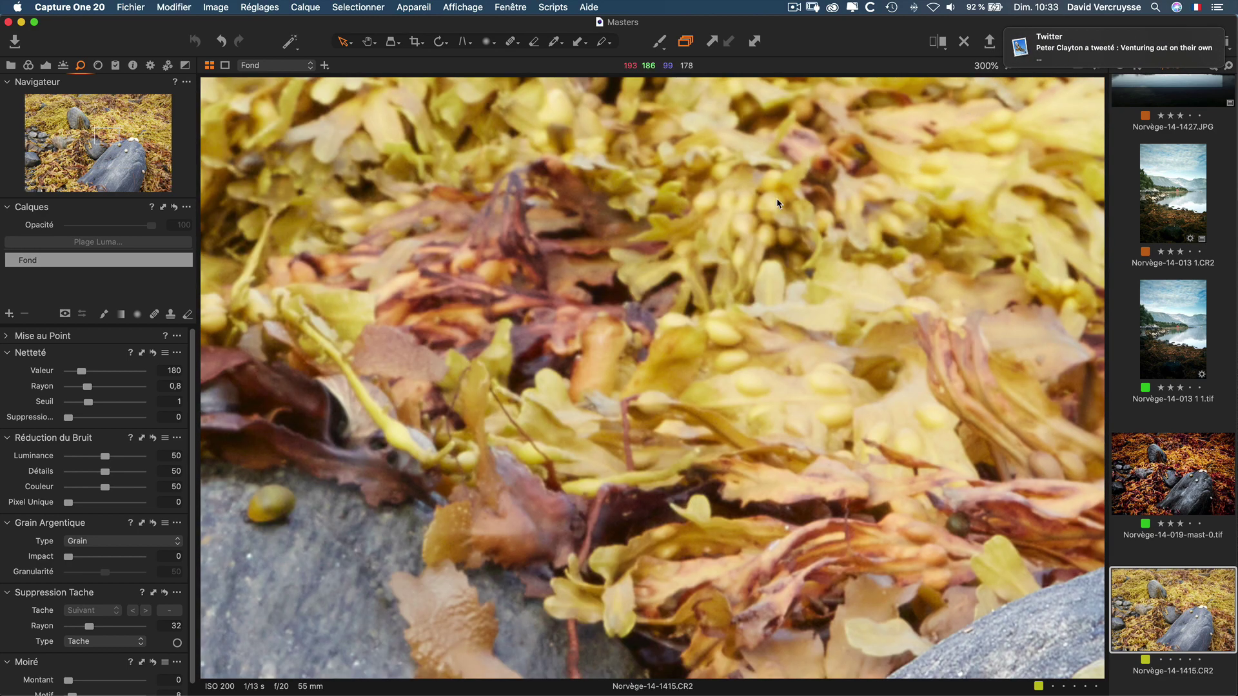
pyautogui.scroll(-4, 749, 217)
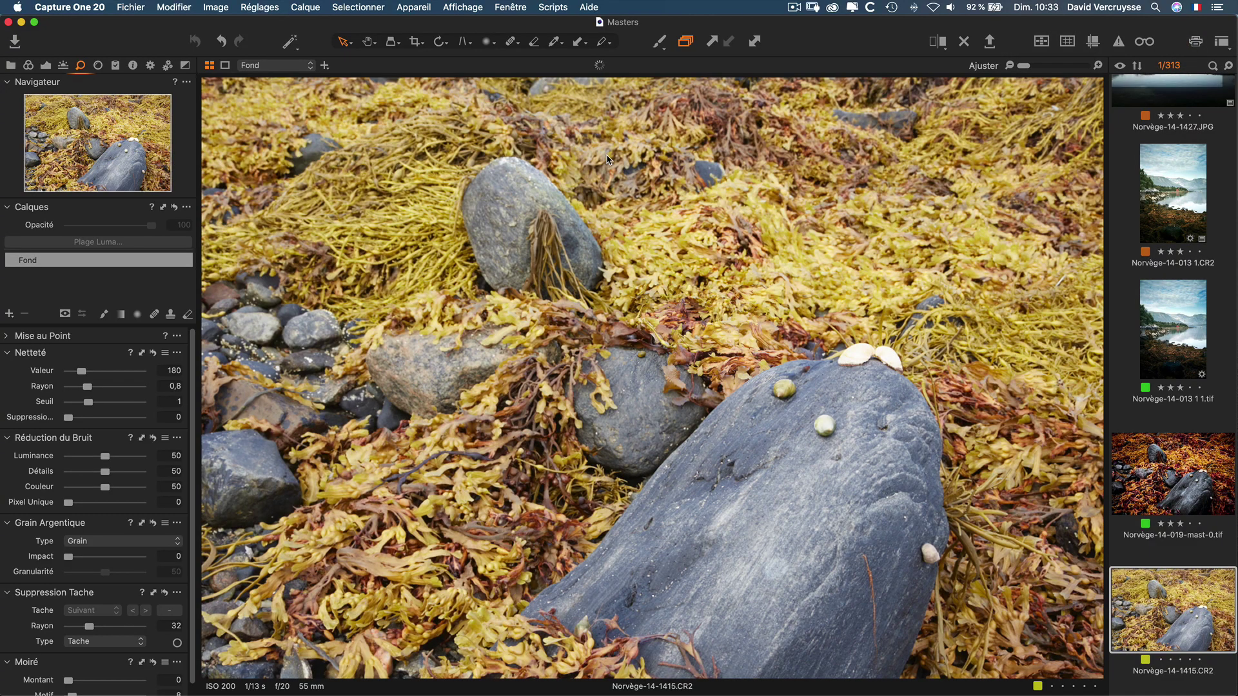
pyautogui.scroll(1, 414, 147)
pyautogui.scroll(-1, 414, 147)
pyautogui.scroll(5, 414, 147)
pyautogui.scroll(-5, 414, 147)
pyautogui.scroll(5, 414, 147)
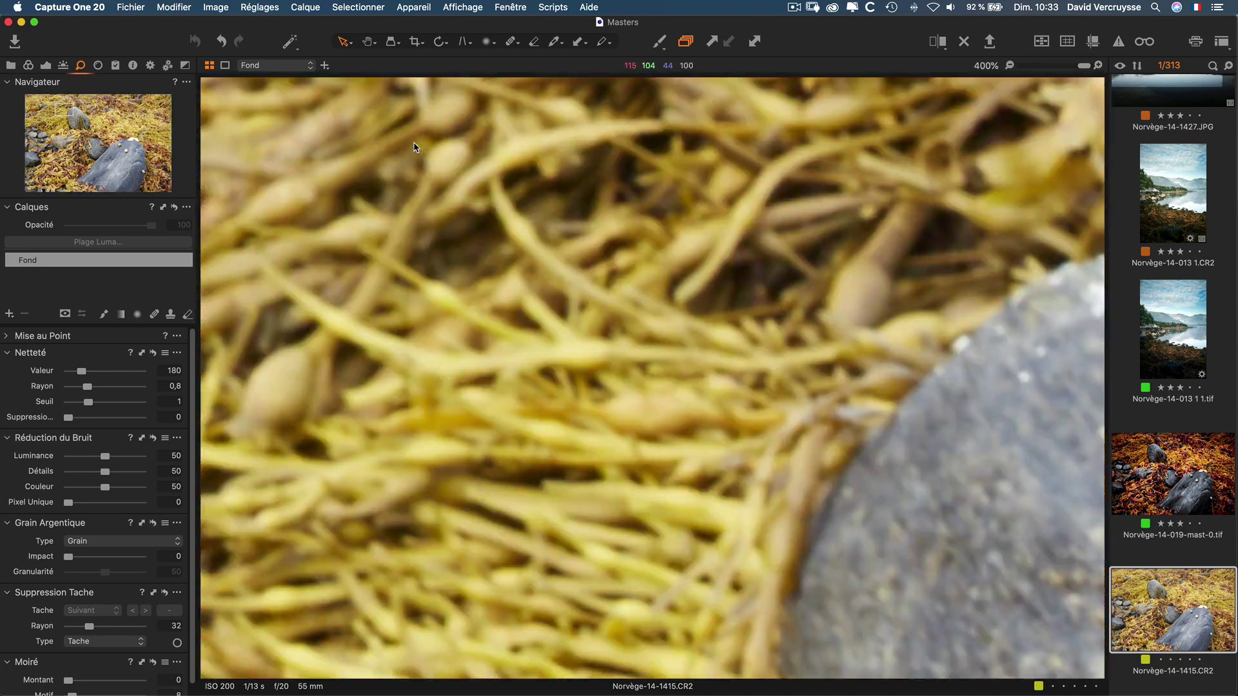
pyautogui.scroll(-5, 414, 147)
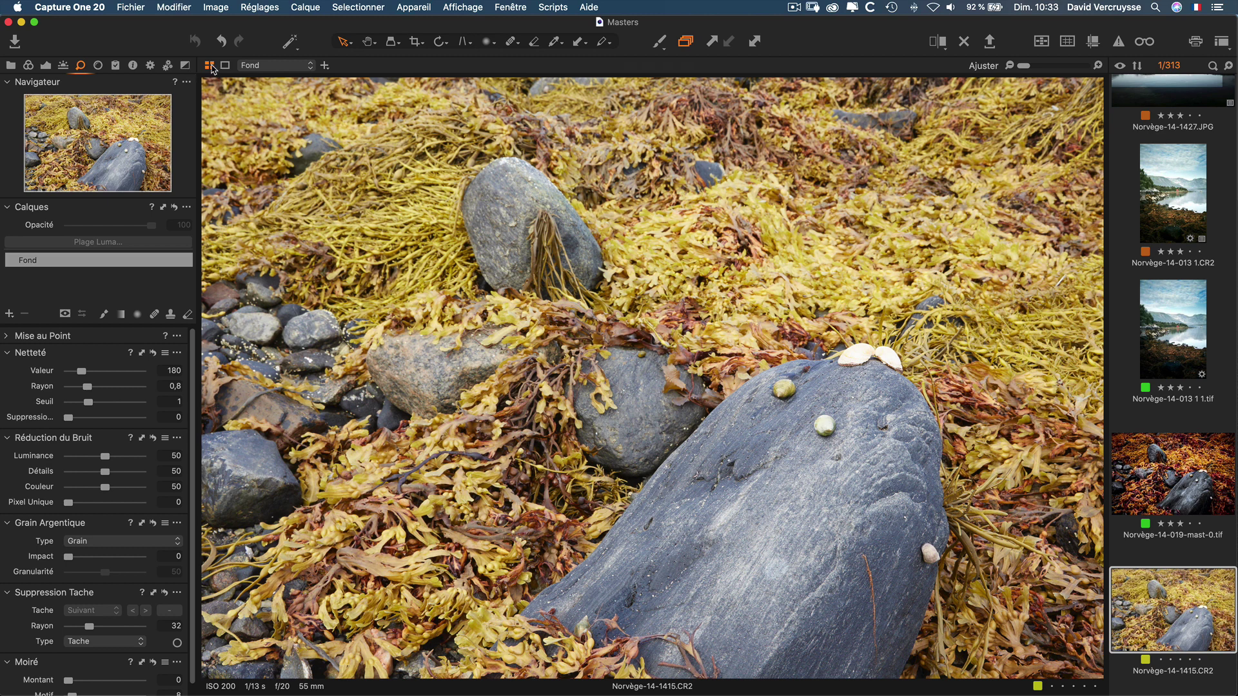
# - Extend the selection from Norvège-14-1415.CR2 through Norvège-14-027.CR2 to Norvège-14-033.CR2 to display six photos together in the viewer
pyautogui.scroll(-10, 1144, 593)
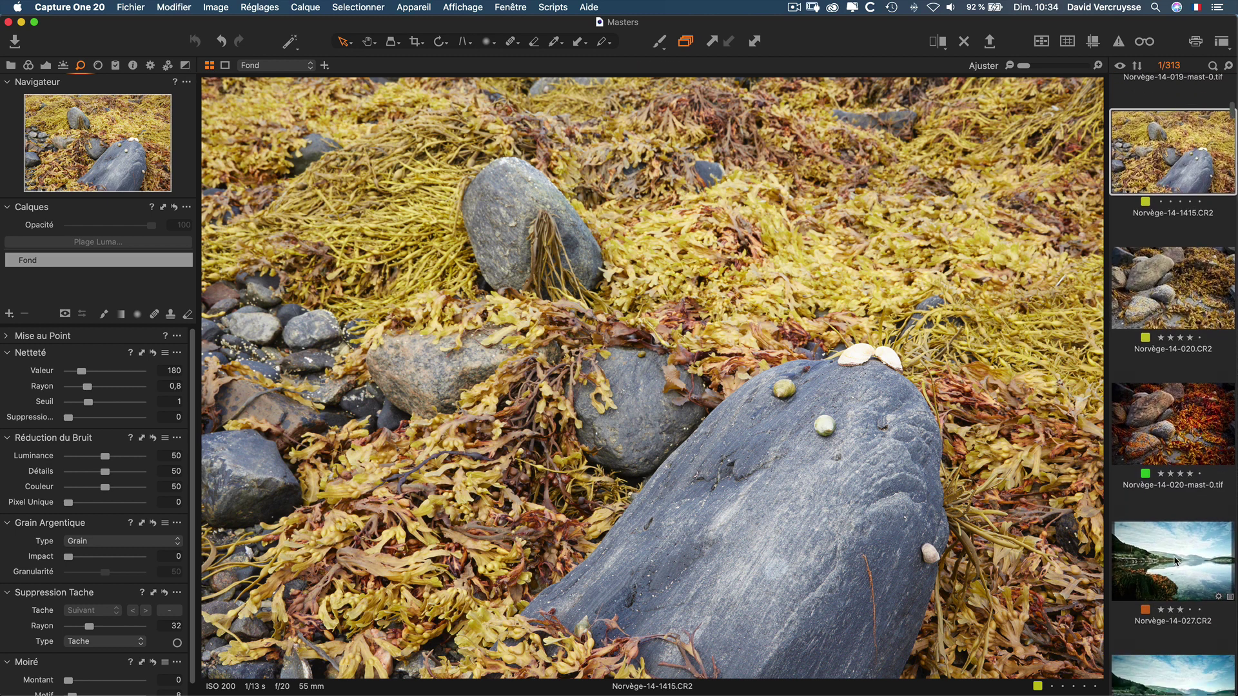
pyautogui.keyDown('shift'); pyautogui.click(1173, 563); pyautogui.keyUp('shift')
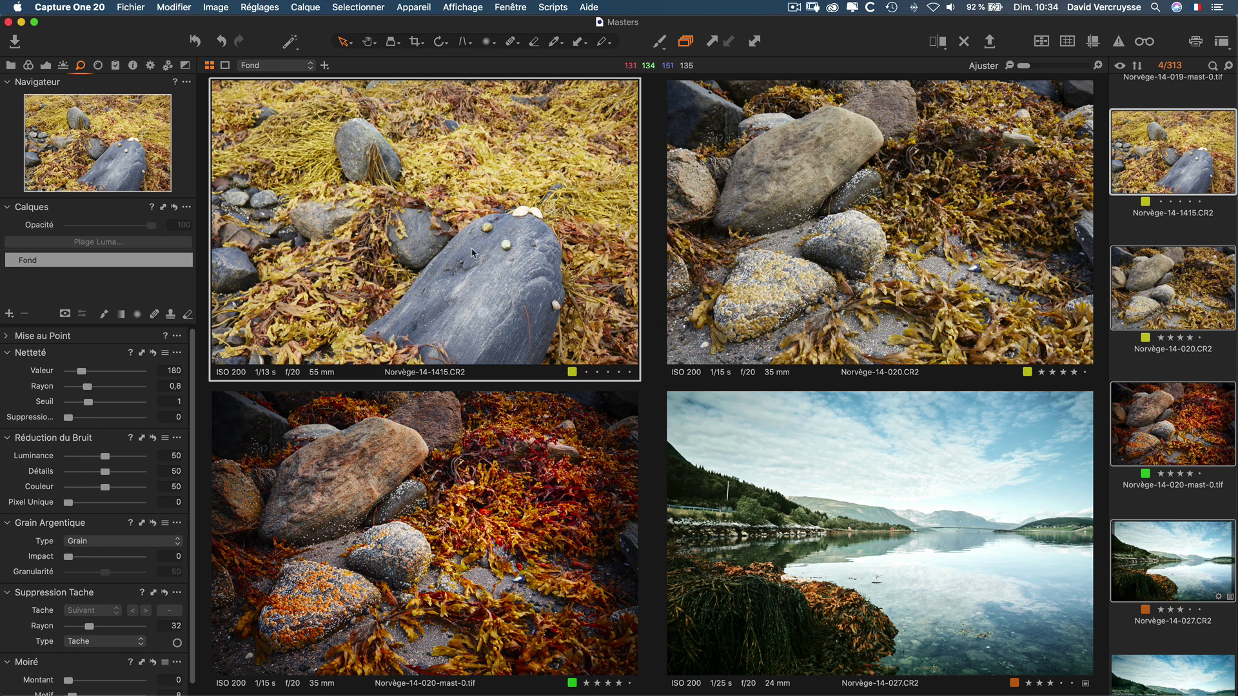
pyautogui.scroll(-3, 1143, 525)
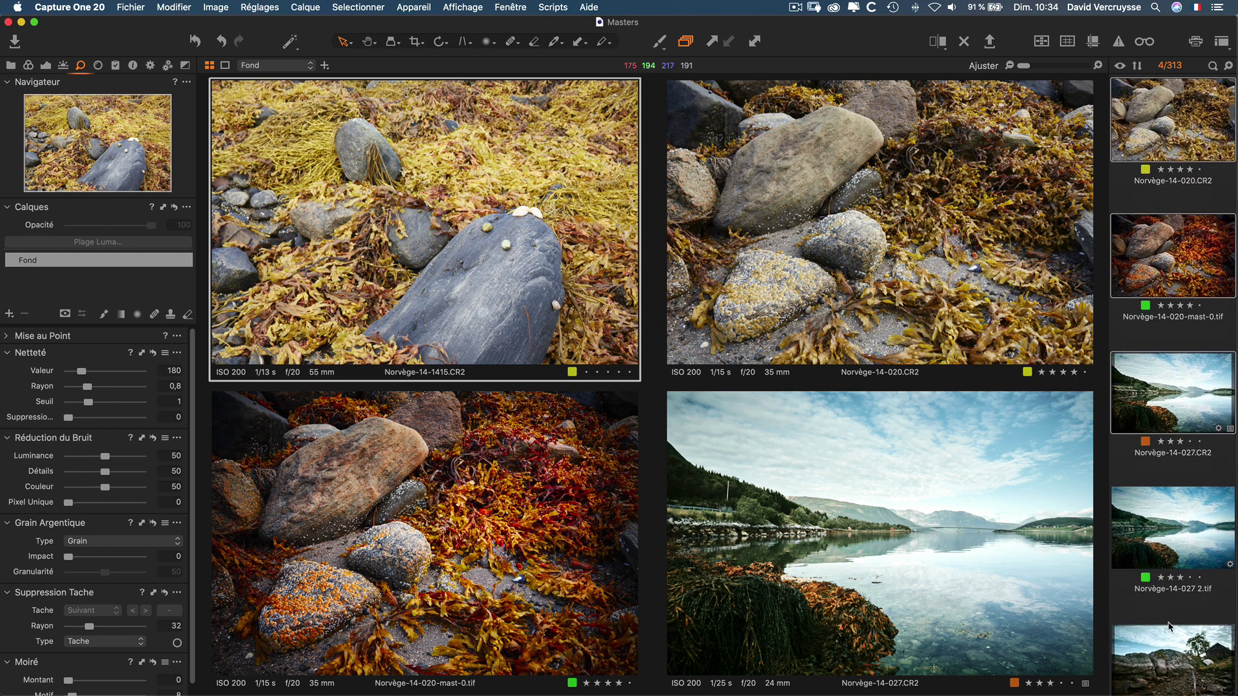
pyautogui.keyDown('shift'); pyautogui.click(1162, 655); pyautogui.keyUp('shift')
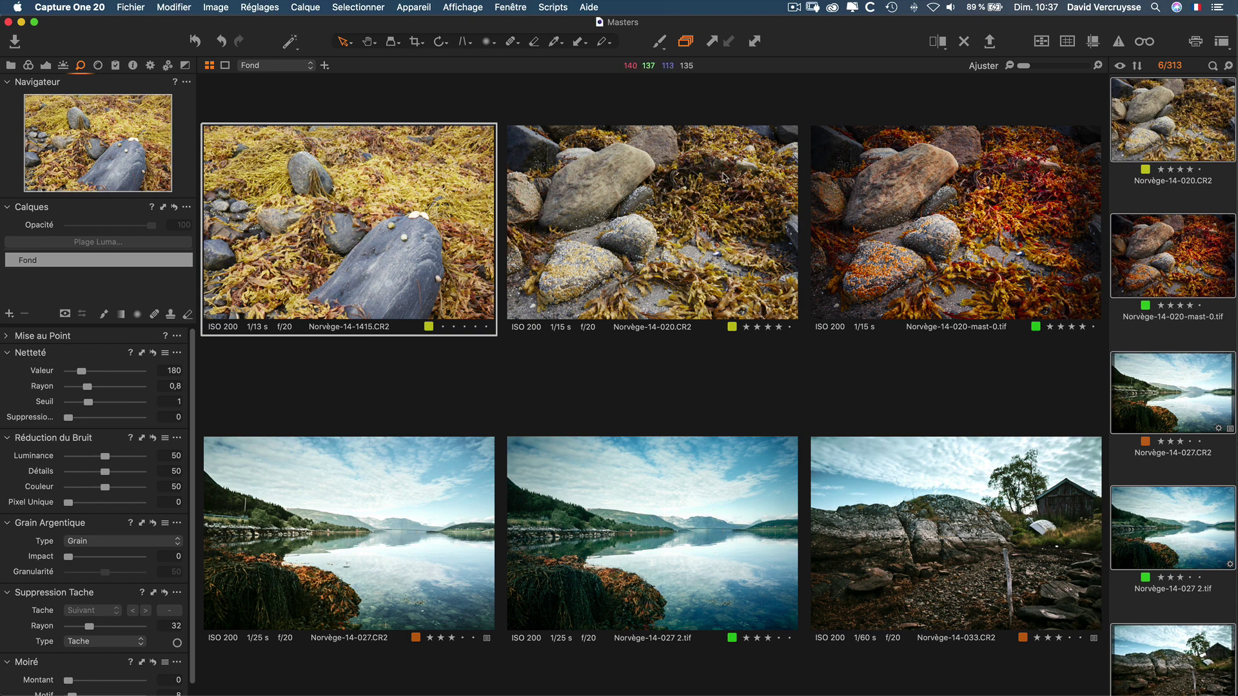
# - Zoom the six displayed photos to 100% and compare different areas, making Norvège-14-020.CR2 and Norvège-14-020-mast-0.tif active in turn
pyautogui.click(1098, 66)
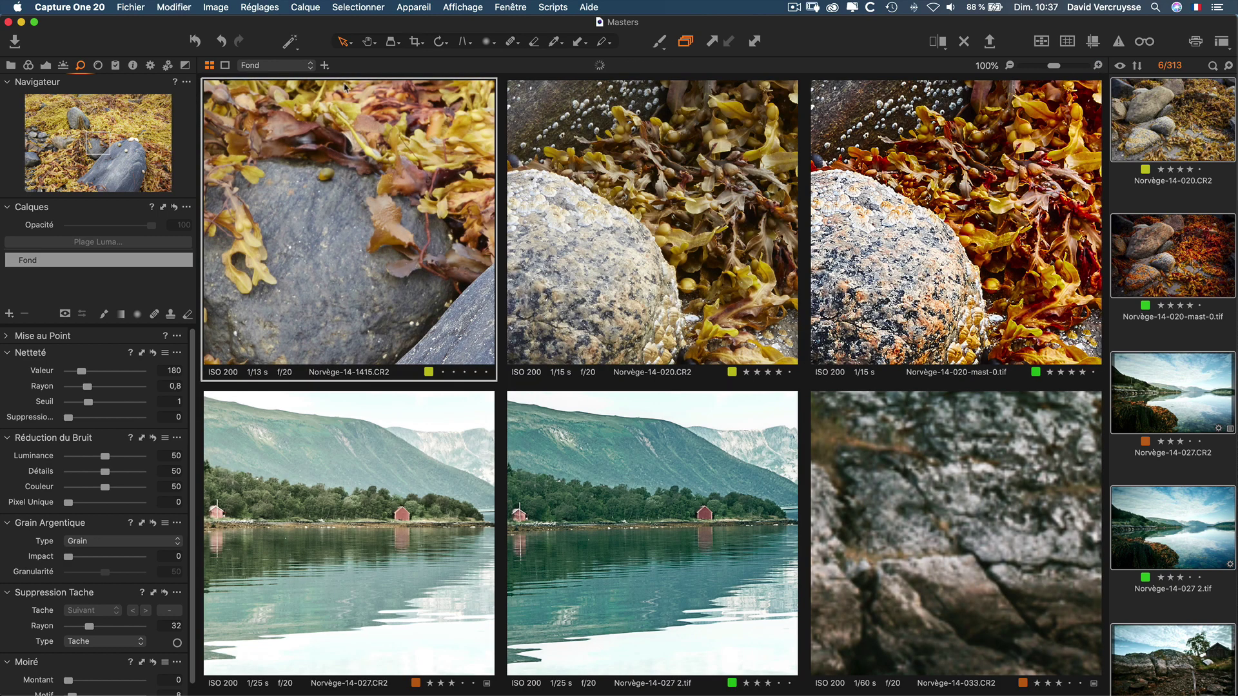
pyautogui.scroll(5, 344, 225)
pyautogui.hscroll(-3, 344, 225)
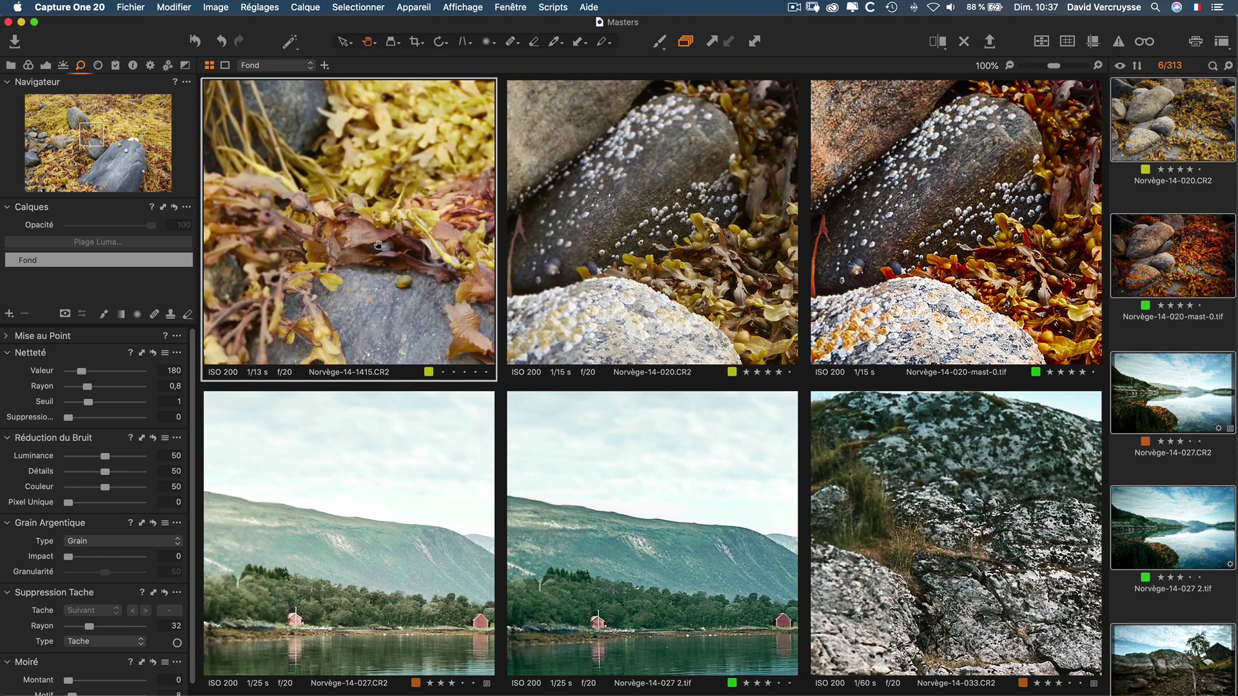
pyautogui.scroll(6, 389, 163)
pyautogui.hscroll(2, 381, 174)
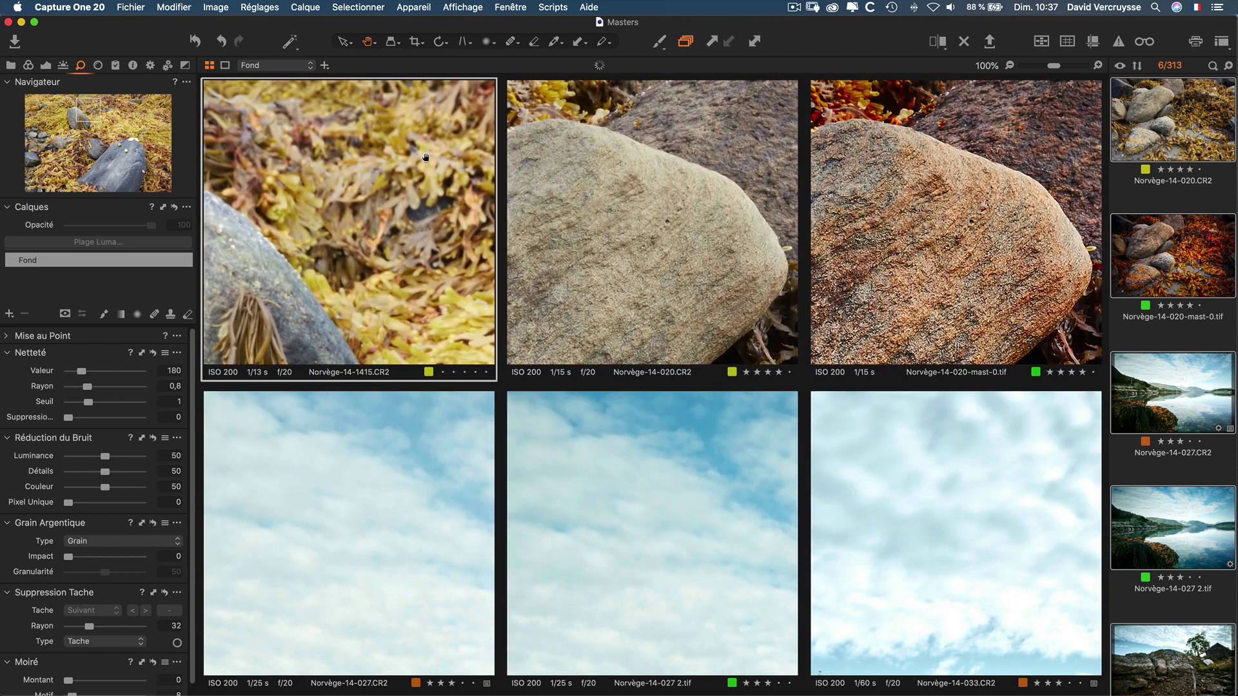
pyautogui.scroll(-5, 369, 188)
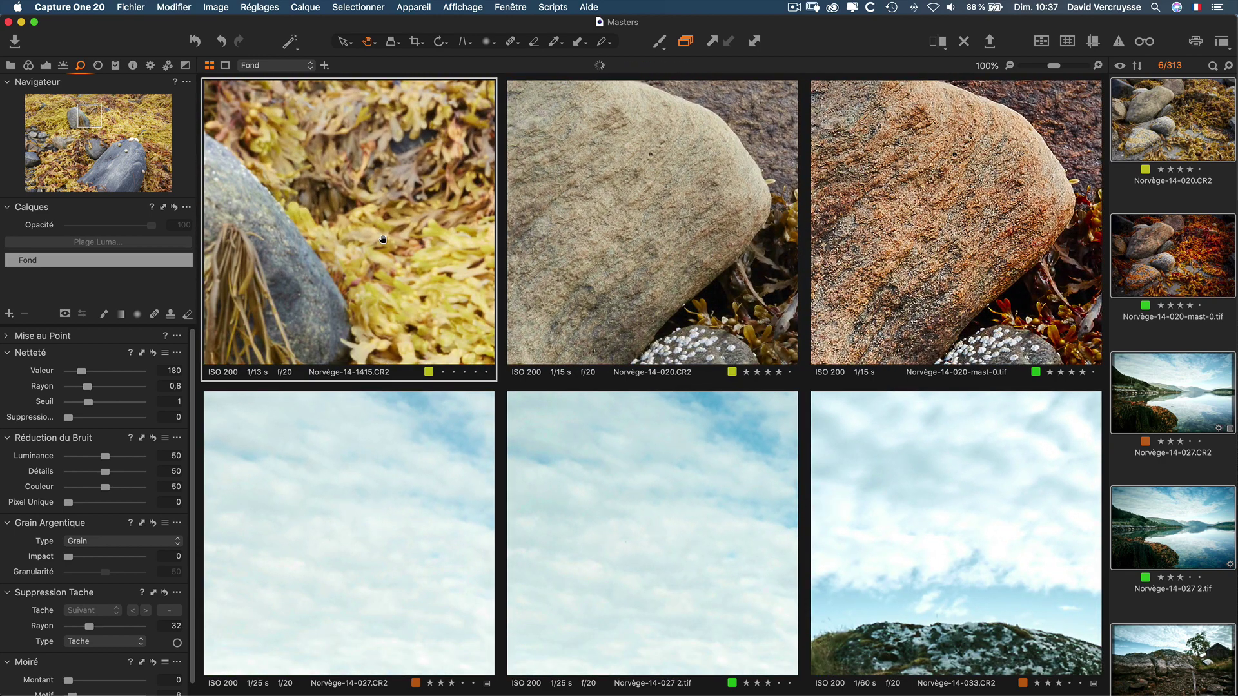
pyautogui.scroll(3, 473, 252)
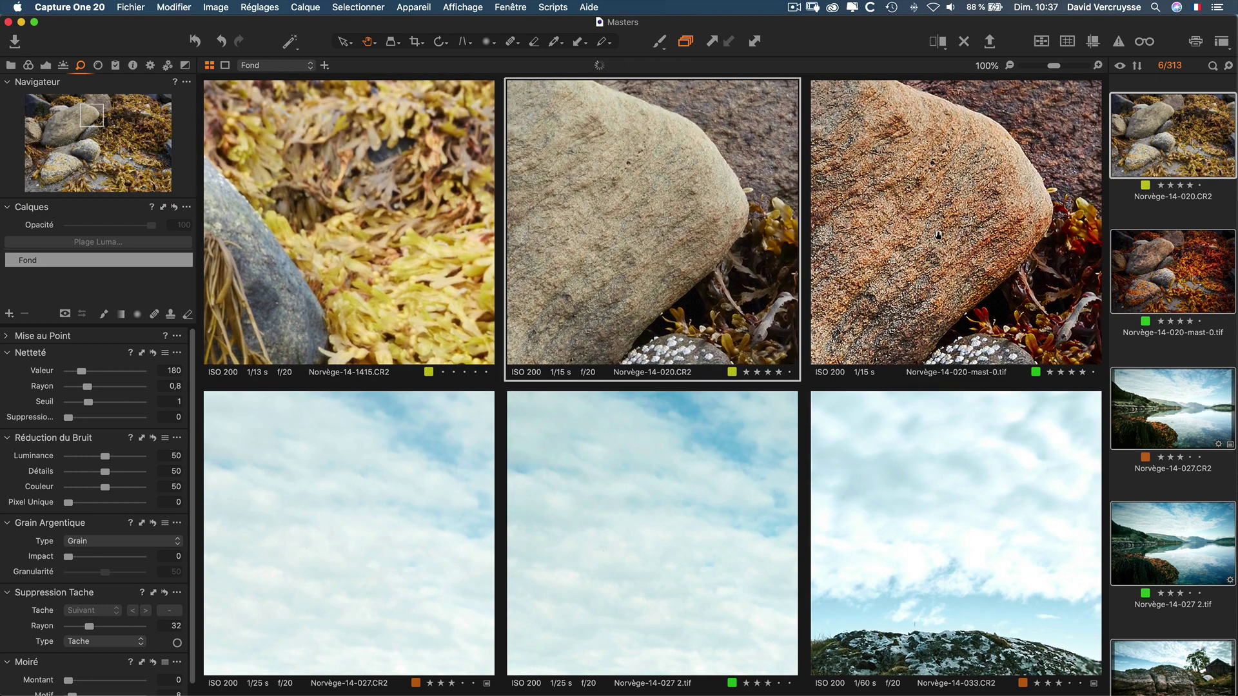
pyautogui.click(737, 226)
pyautogui.click(842, 228)
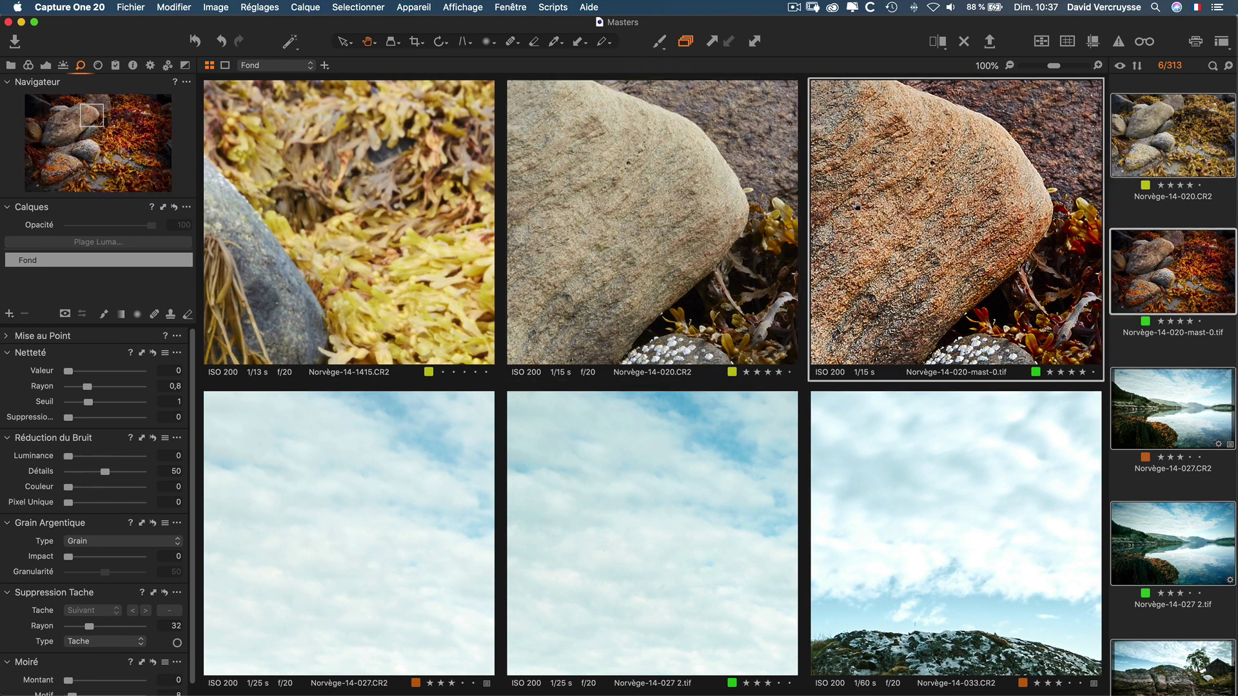
pyautogui.scroll(3, 903, 194)
pyautogui.scroll(5, 932, 227)
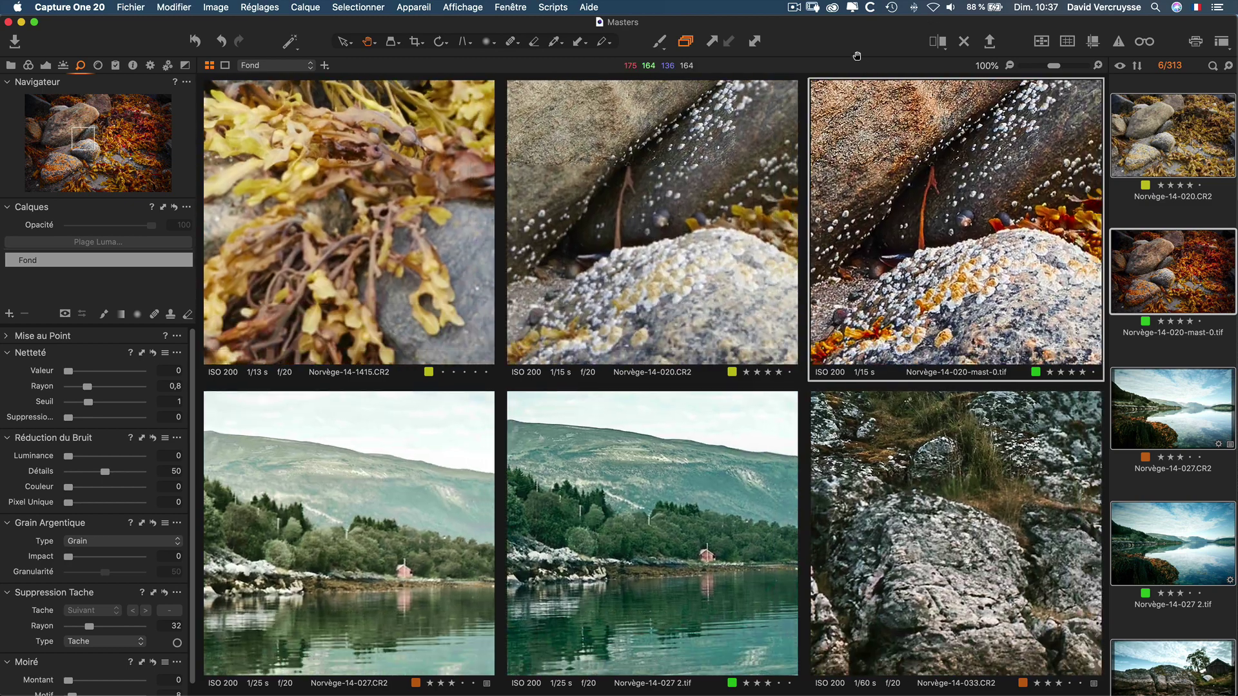
# - Switch the six photos between the fitted view and 100%, ending on the fitted view
pyautogui.click(665, 458)
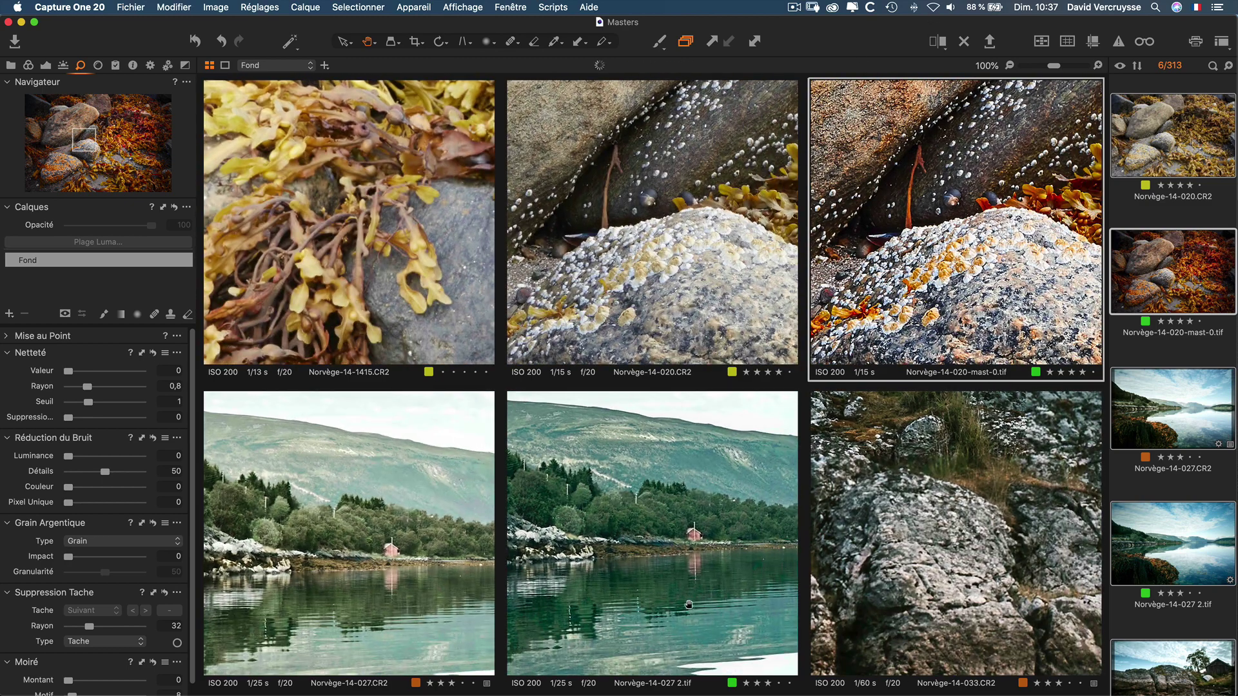
pyautogui.click(332, 234)
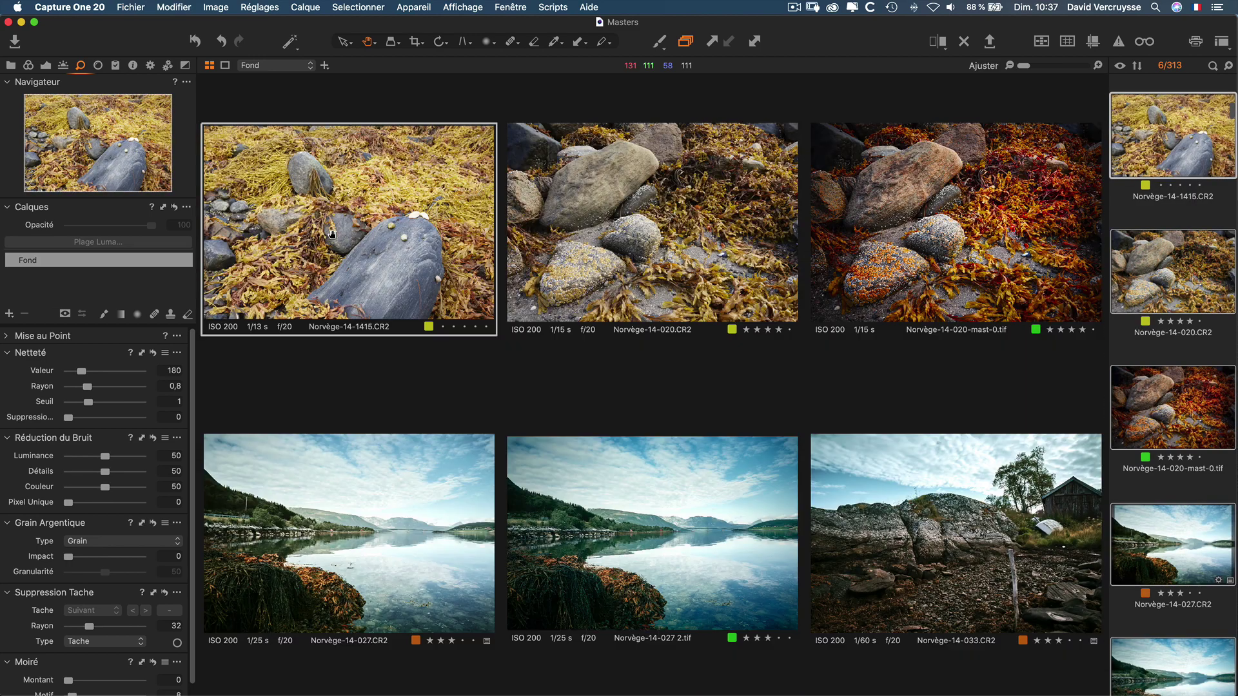
pyautogui.click(332, 234)
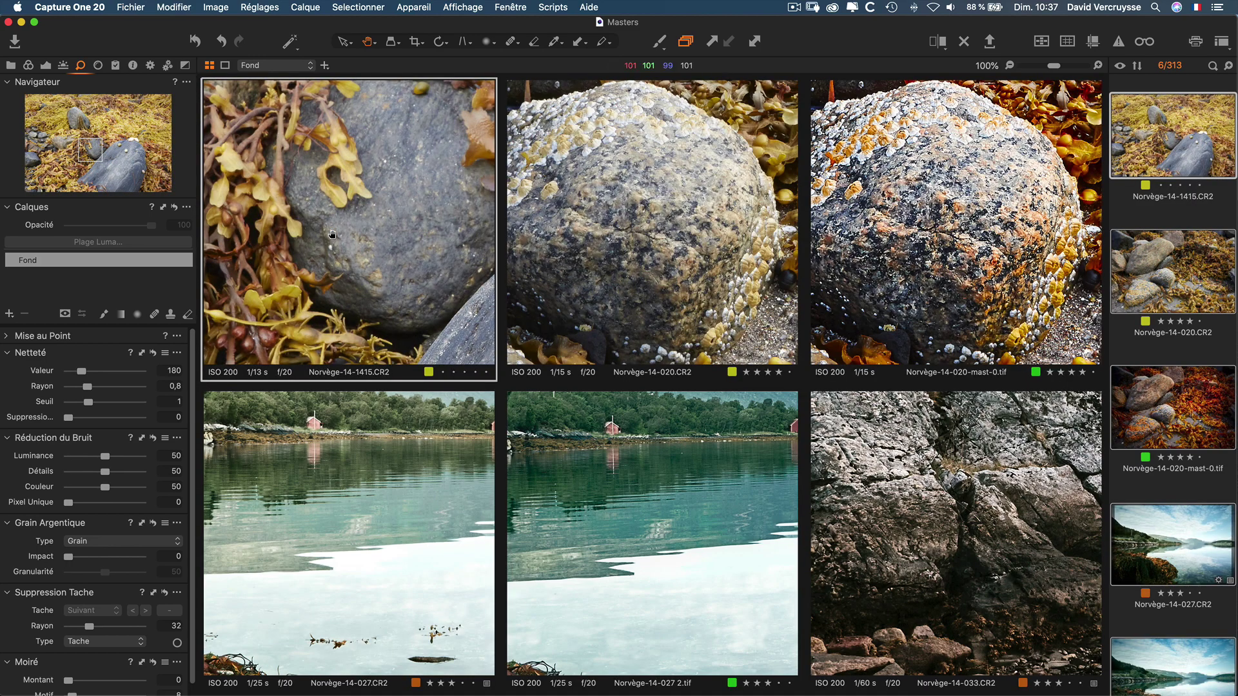
pyautogui.click(332, 234)
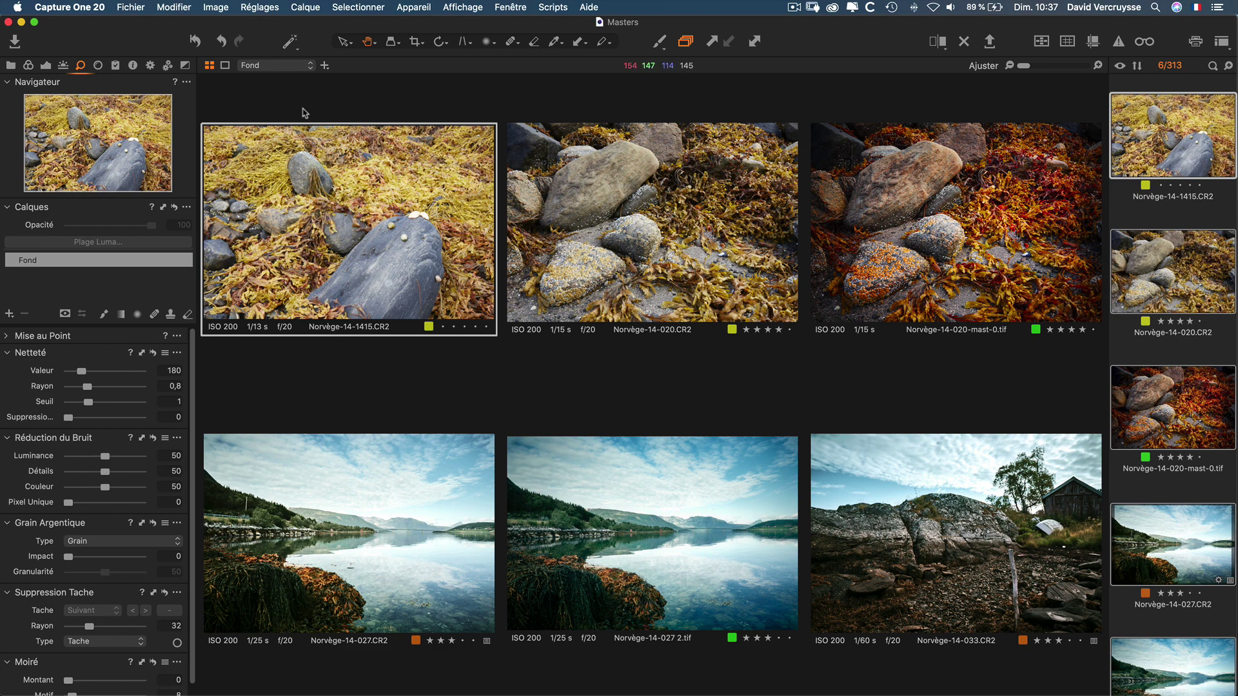
# - Display Norvège-14-019-mast-0.tif alone in the viewer, and advance through the photos to Norvège-14-020-mast-0.tif
pyautogui.scroll(2, 1137, 348)
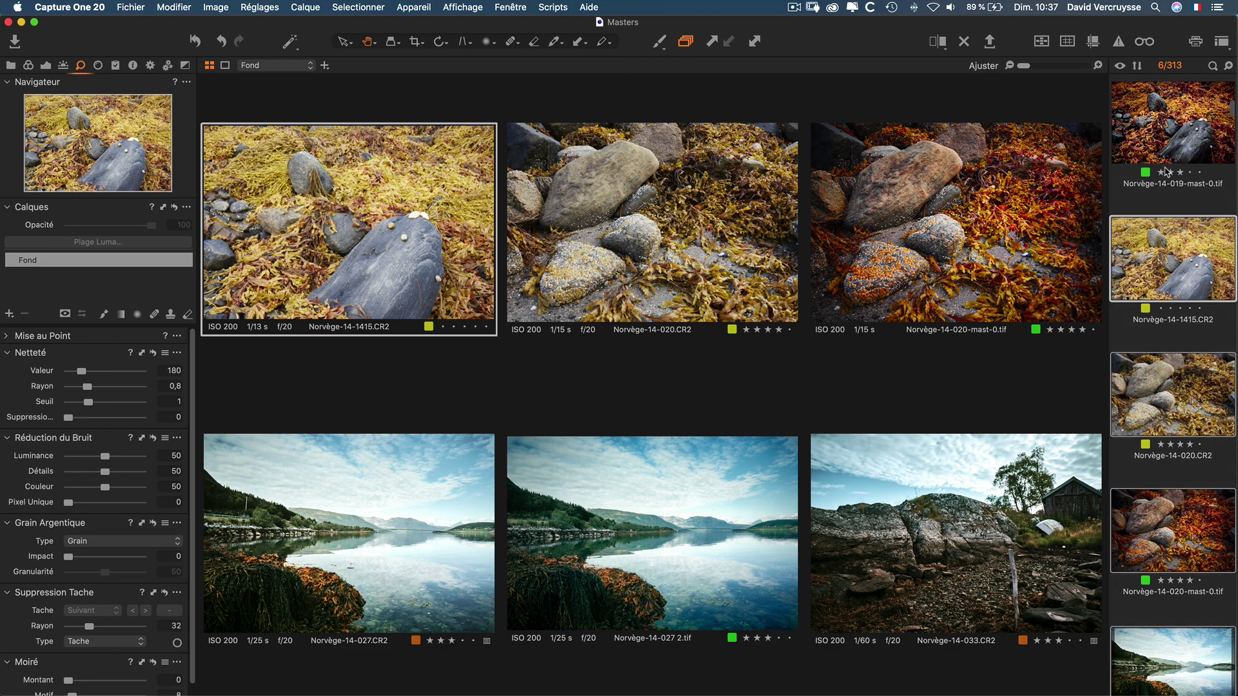
pyautogui.click(1164, 194)
pyautogui.click(1165, 160)
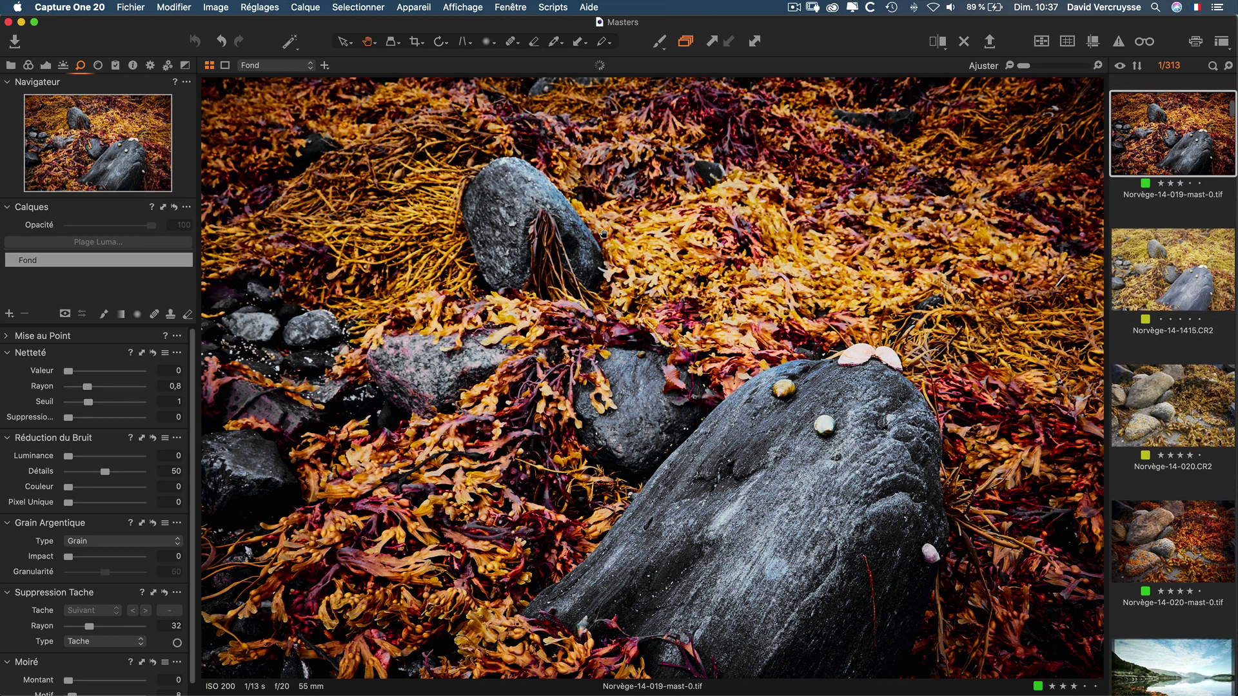
pyautogui.press('Down')
pyautogui.press('Down')
pyautogui.press('Down')
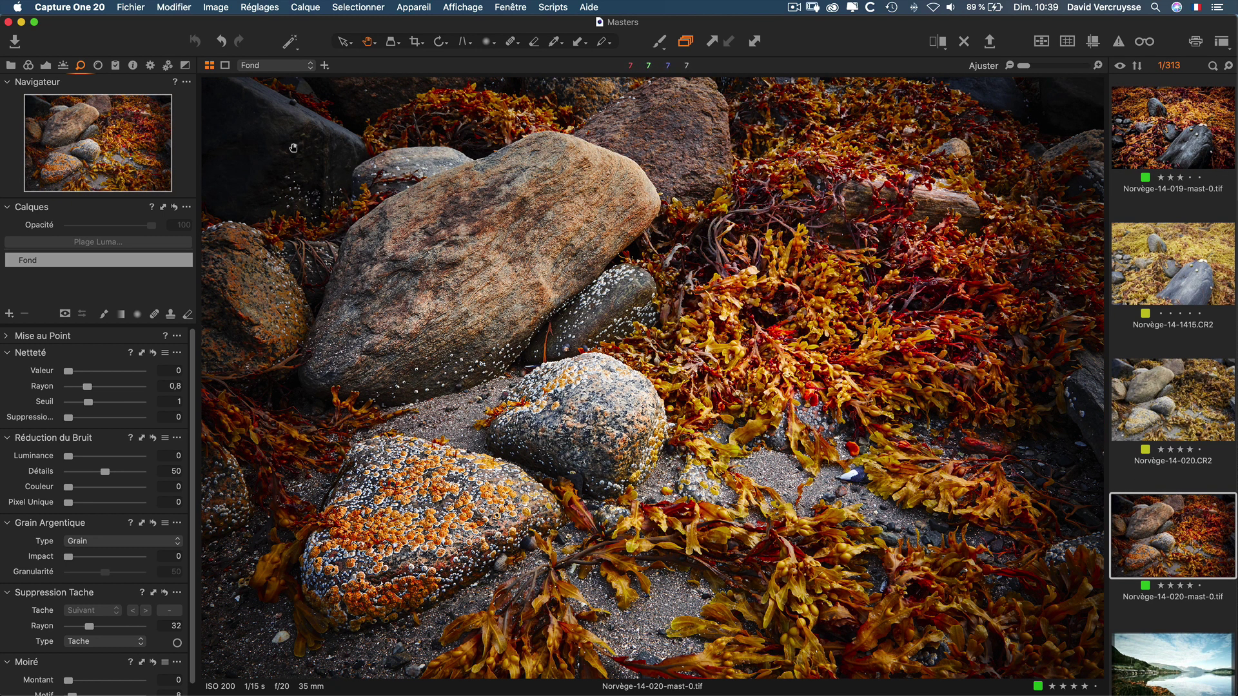
# - Show the margins around the photo in the viewer and set the background colour to Blanc
pyautogui.click(225, 65)
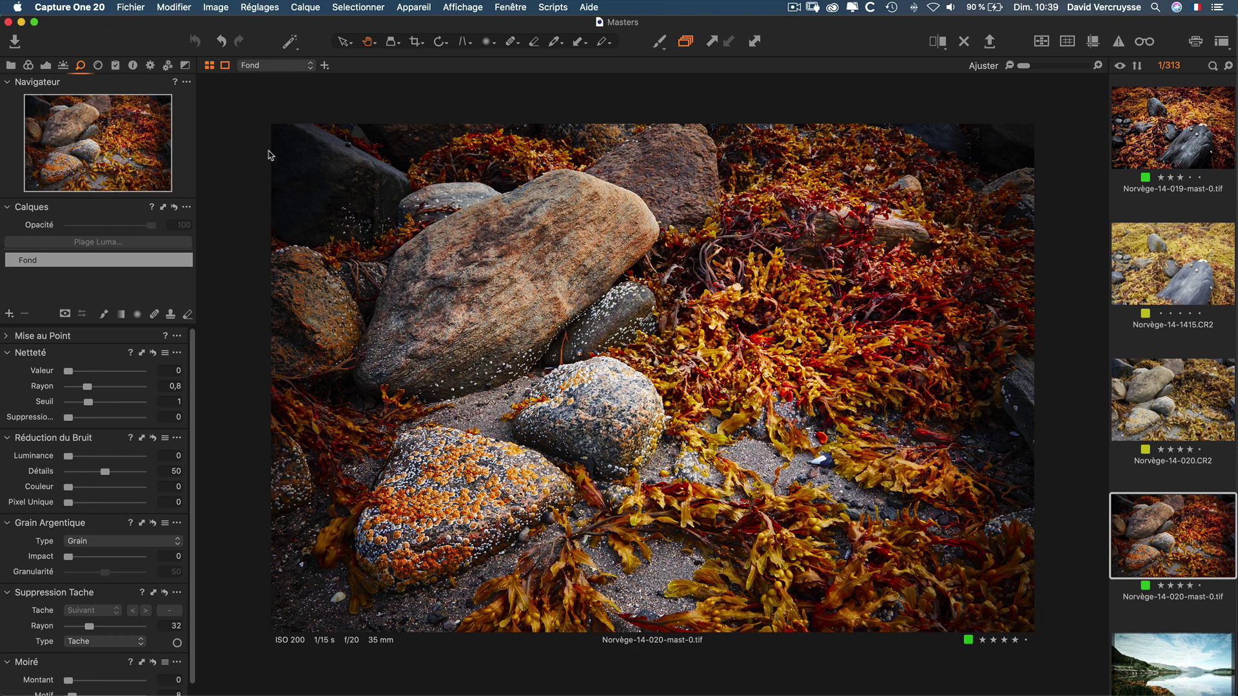
pyautogui.rightClick(225, 136)
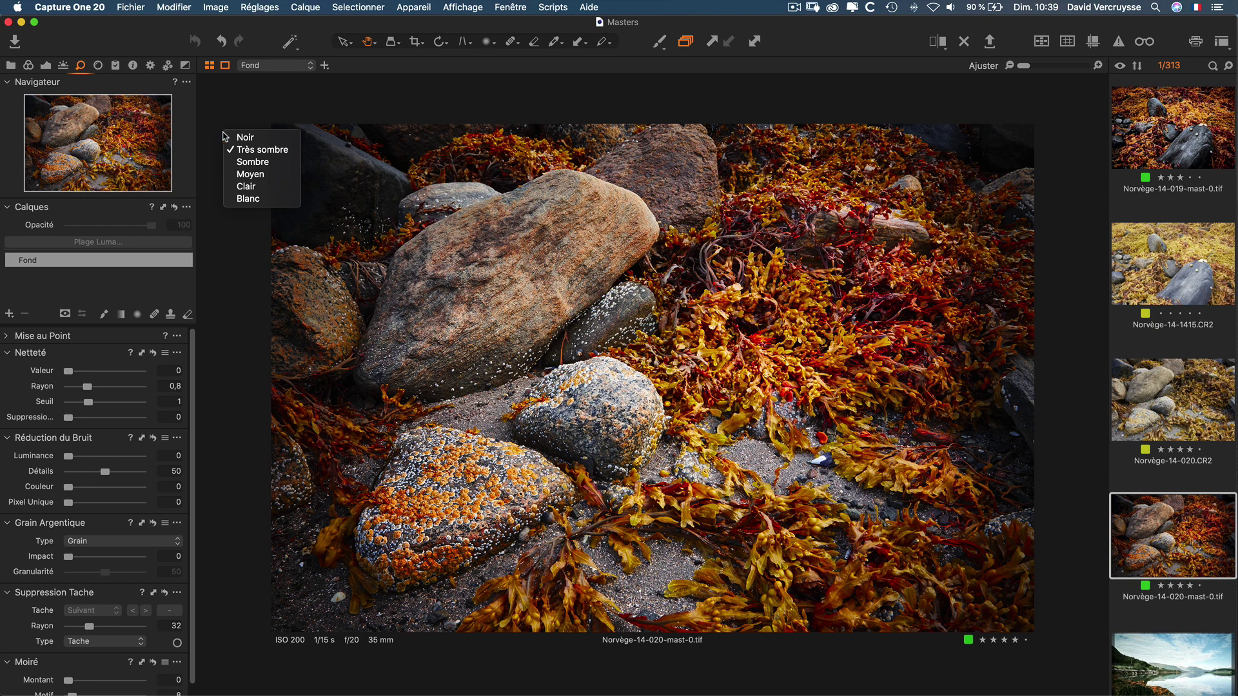
pyautogui.click(245, 198)
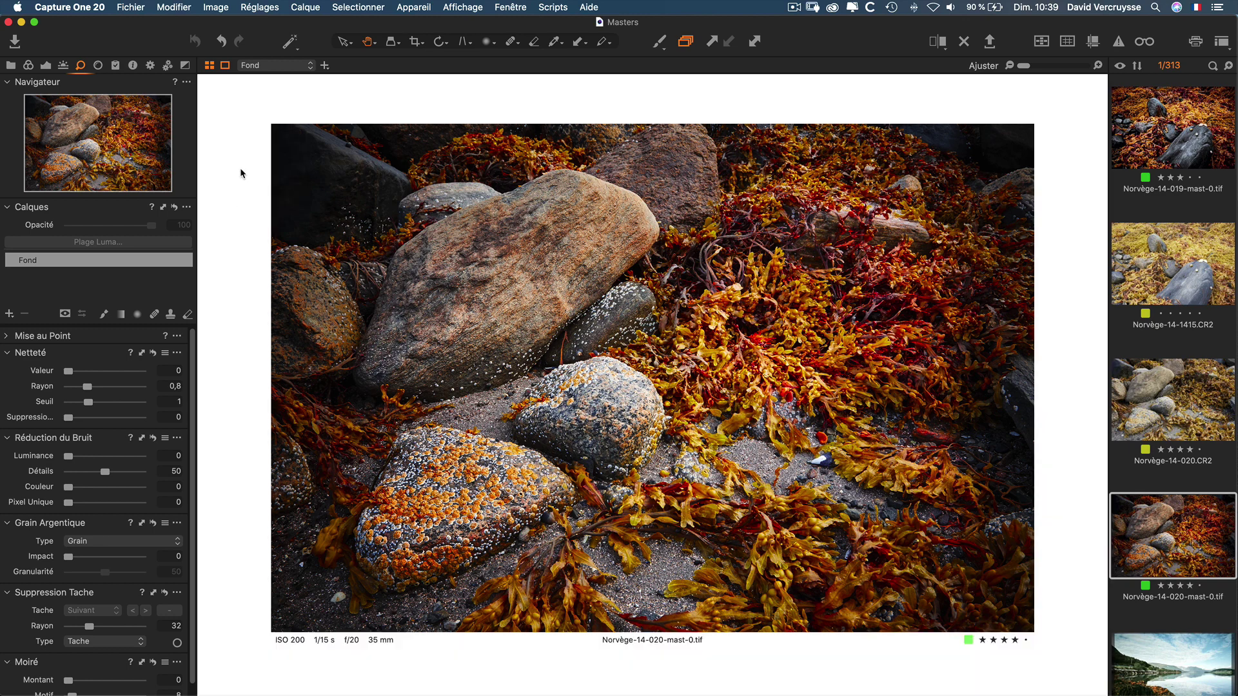
# - Try the Moyen and Clair viewer backgrounds, and set the background back to Blanc
pyautogui.rightClick(240, 147)
pyautogui.click(249, 192)
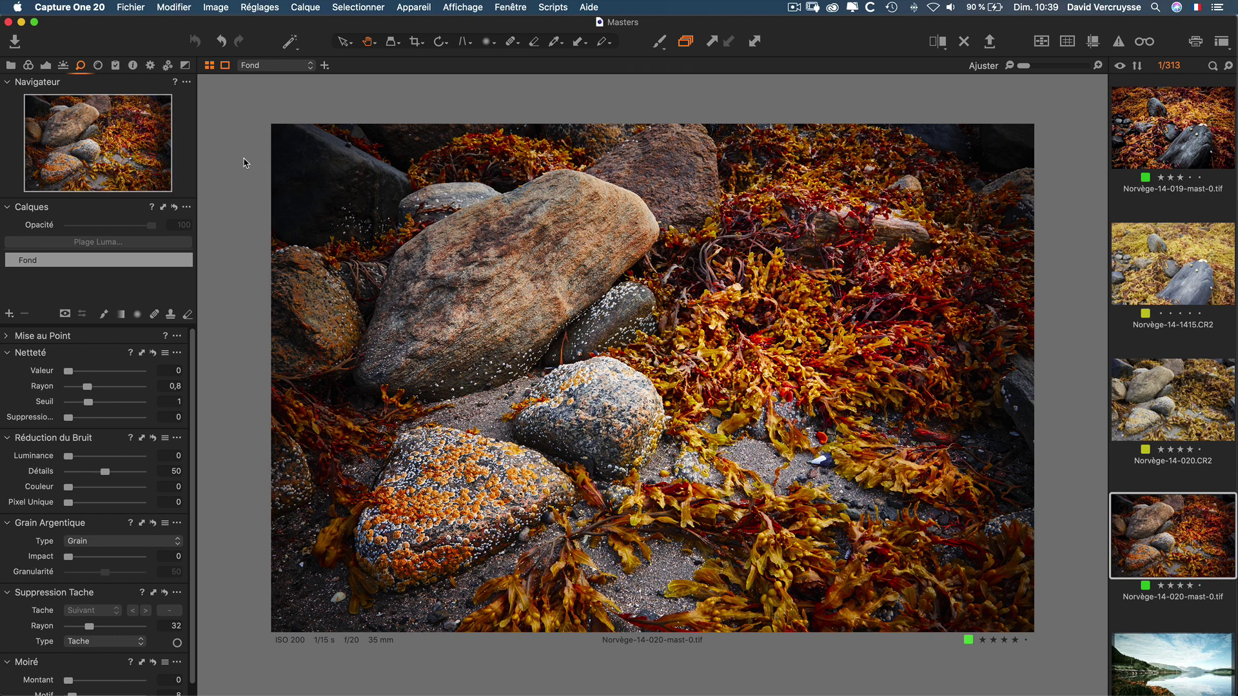
pyautogui.rightClick(233, 154)
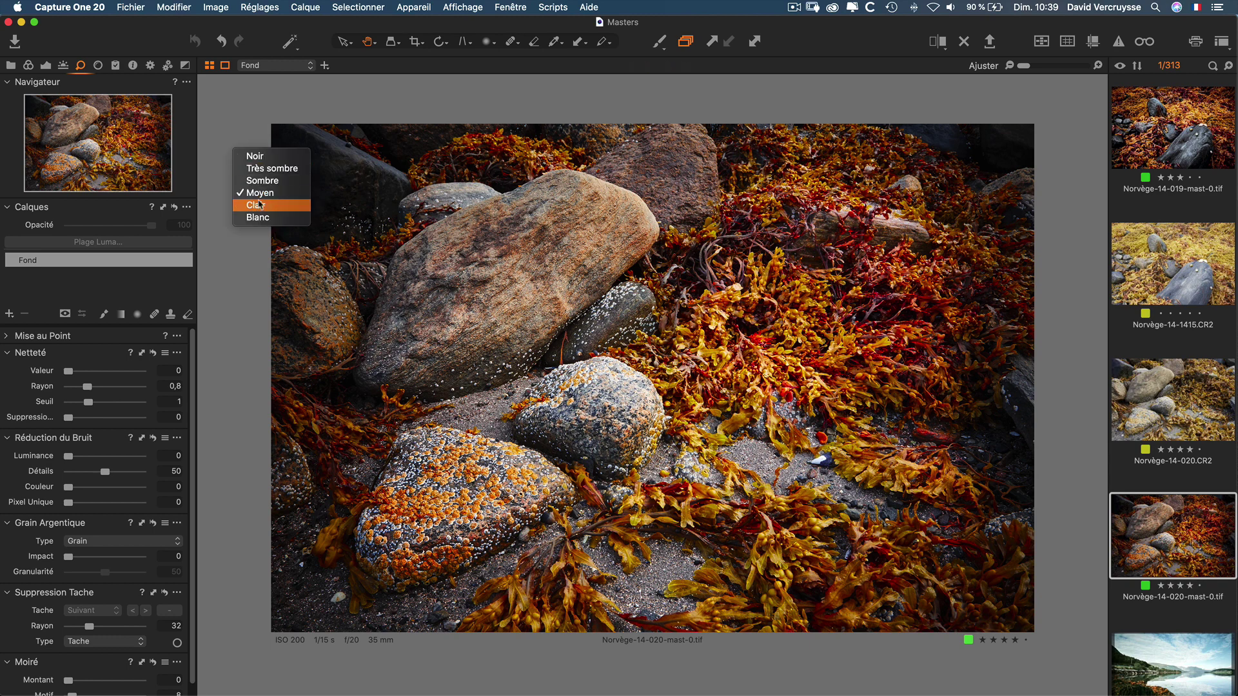
pyautogui.click(260, 205)
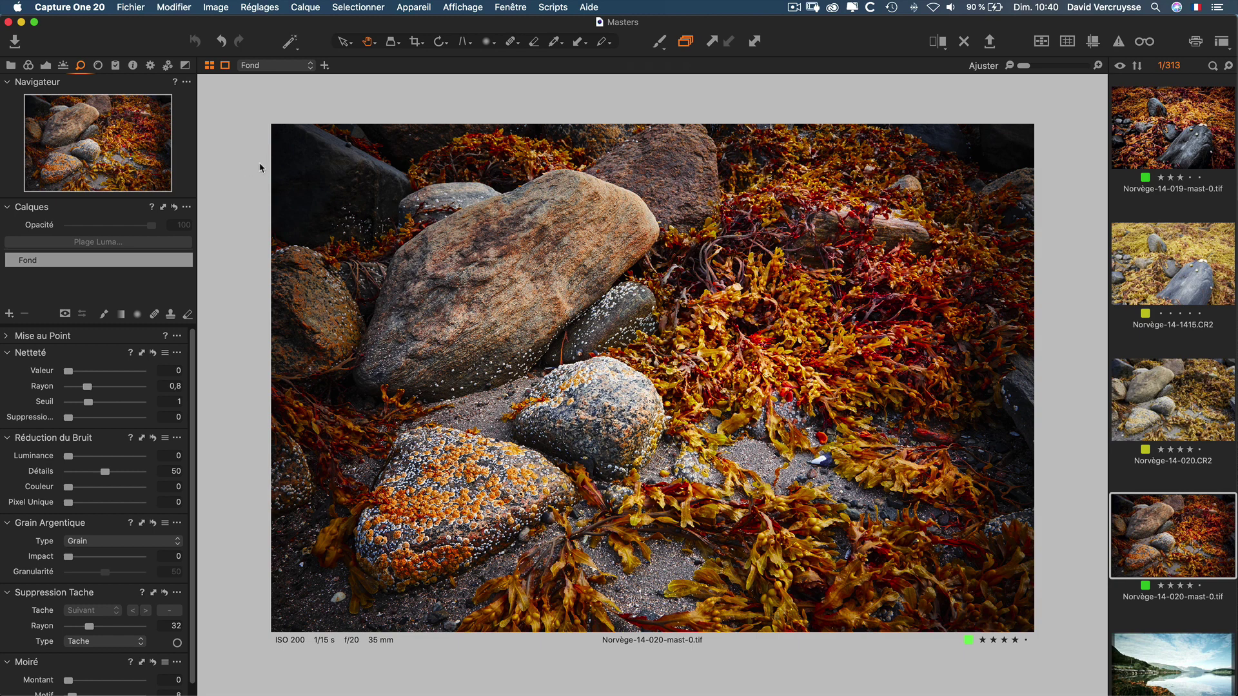
pyautogui.rightClick(230, 143)
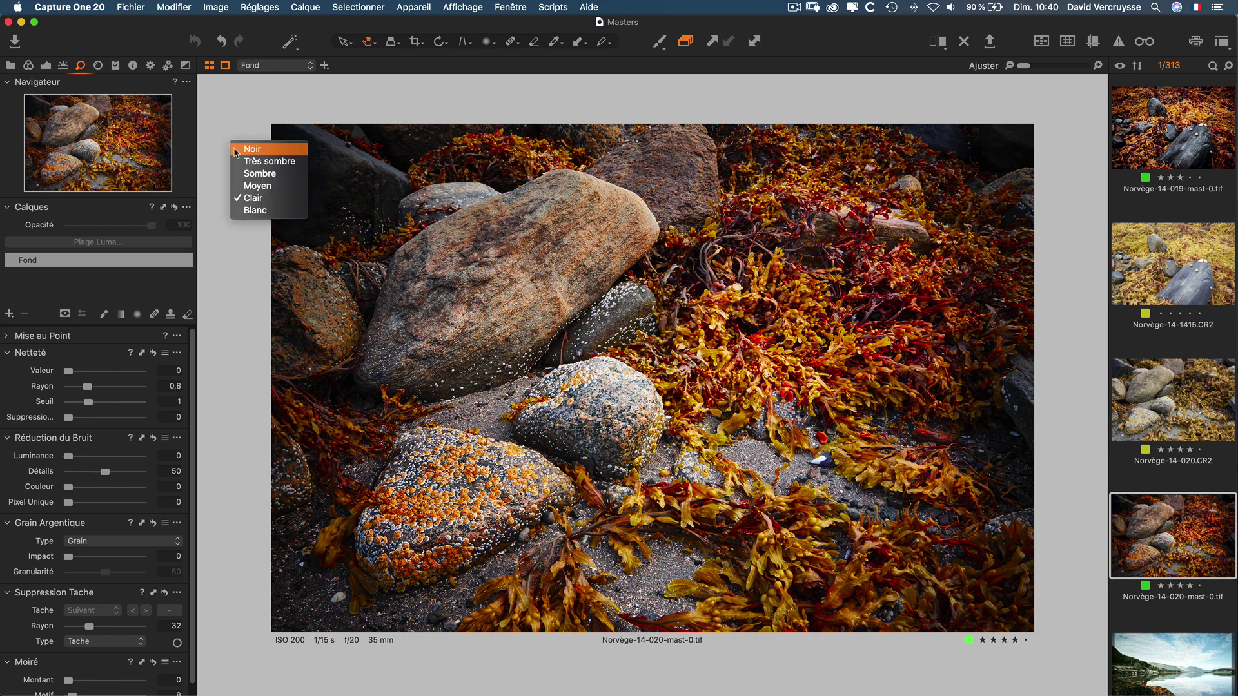
pyautogui.click(249, 211)
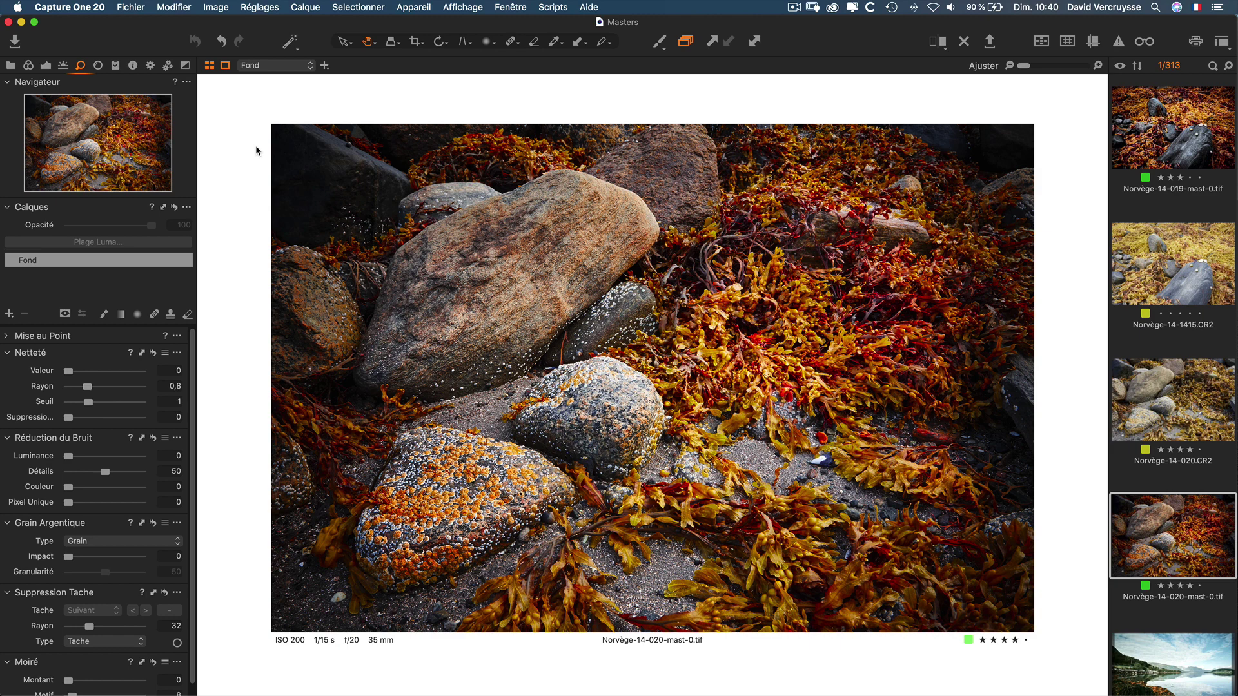
# - Turn on the auto-hide mode (Mode Masqué Auto) for the tools, and reveal the hidden tools temporarily
pyautogui.click(446, 9)
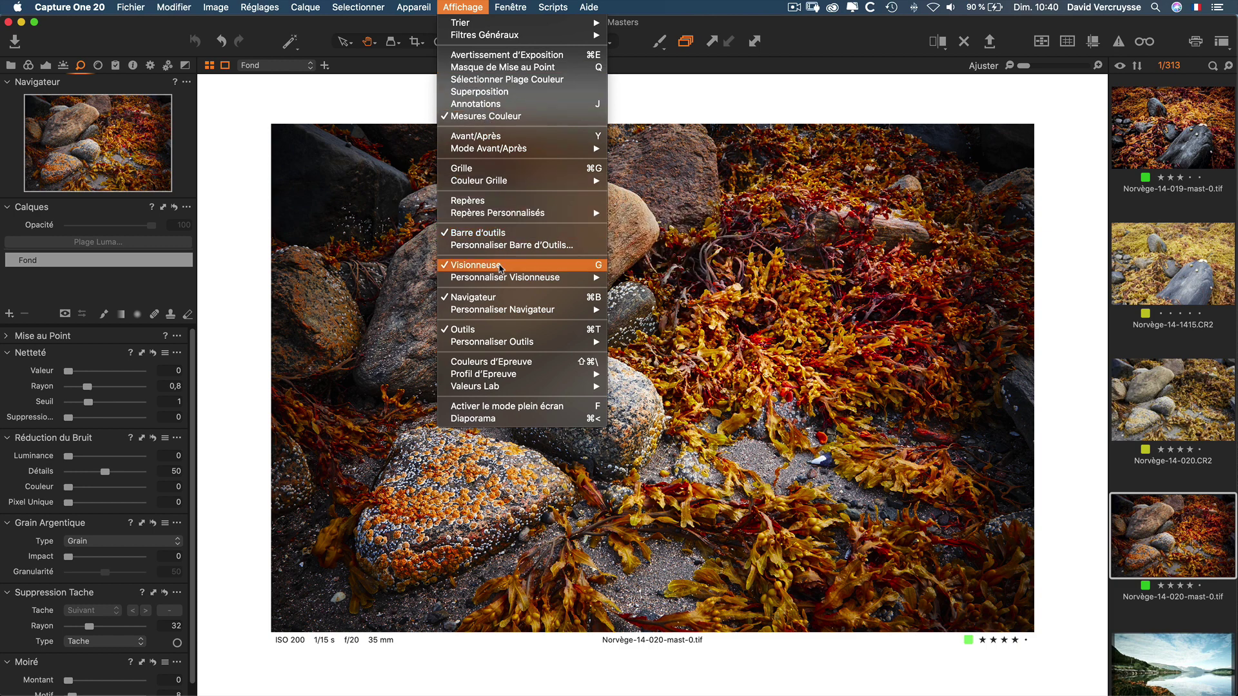
pyautogui.moveTo(502, 279)
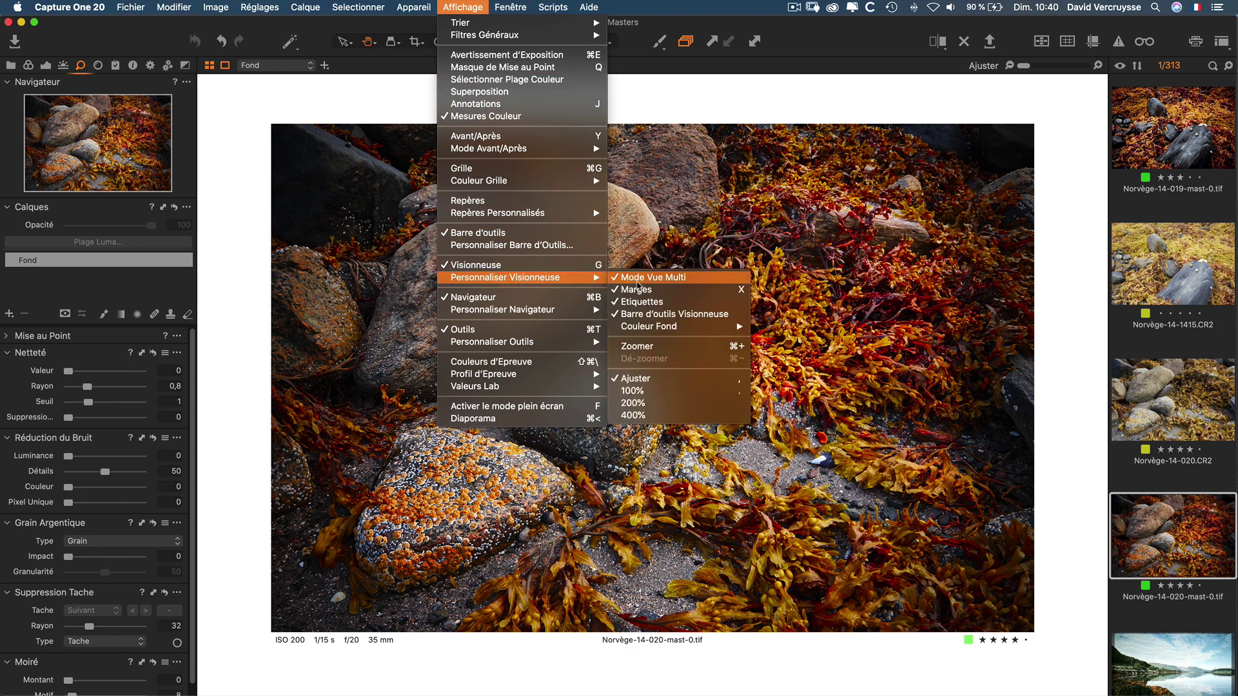
pyautogui.moveTo(659, 327)
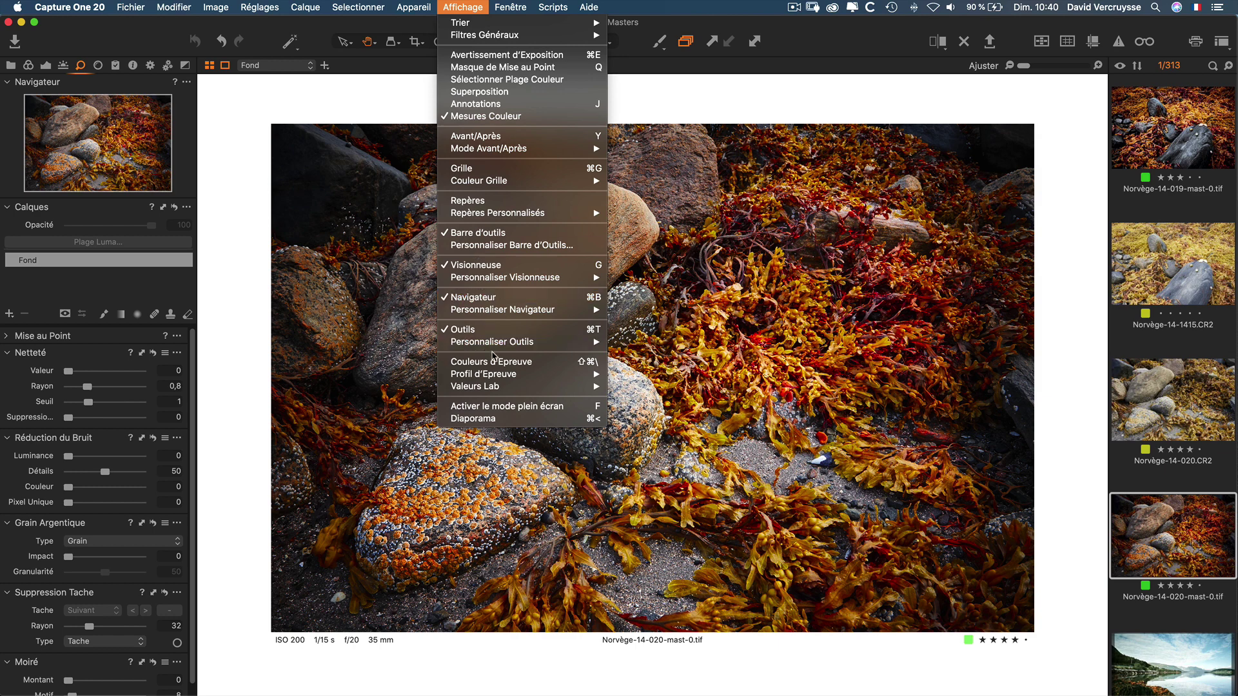
pyautogui.moveTo(504, 344)
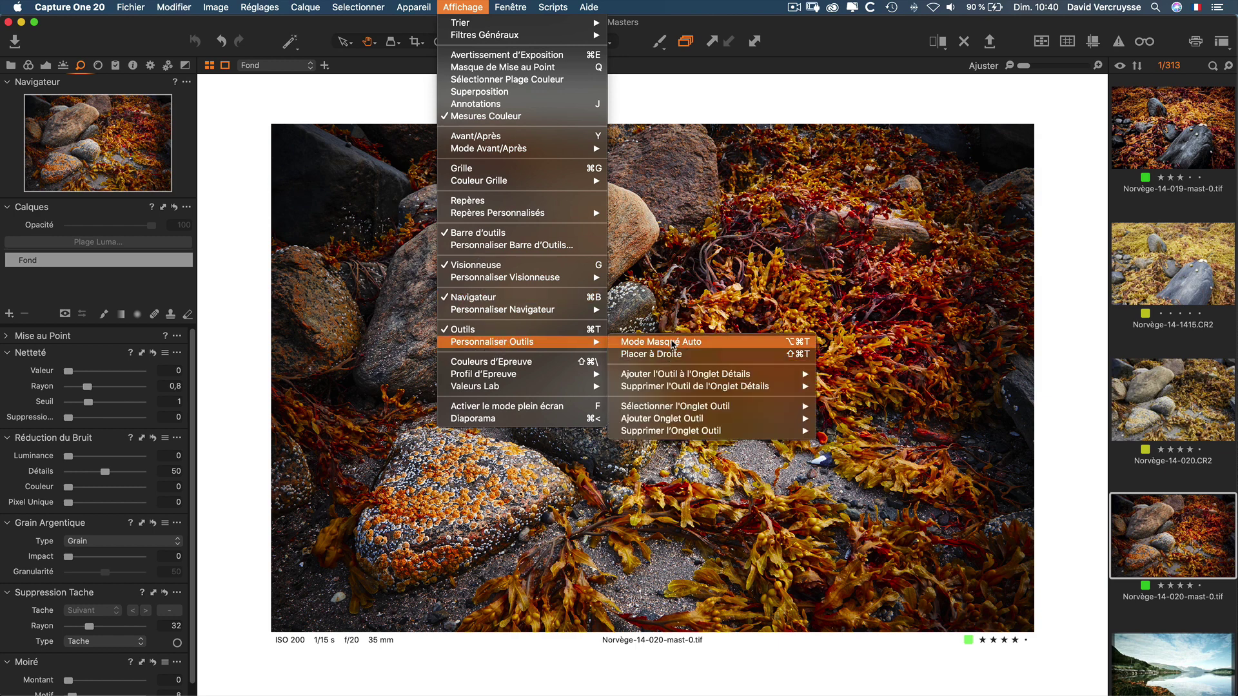
pyautogui.click(670, 344)
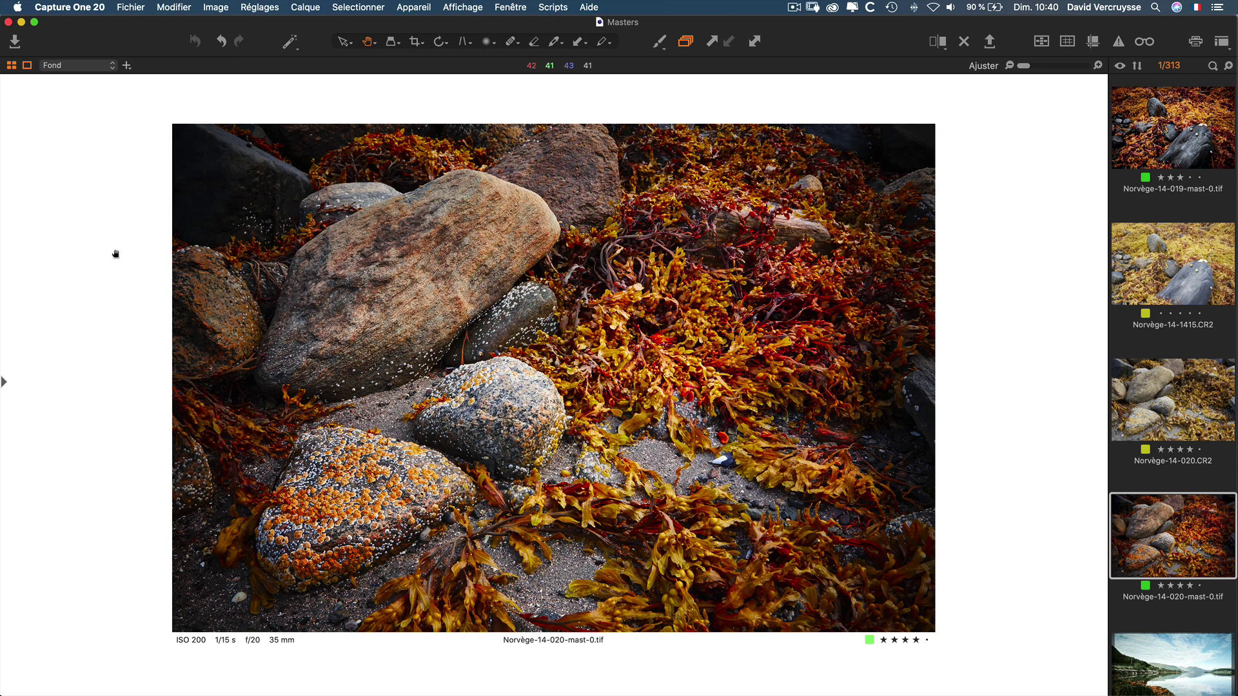
pyautogui.moveTo(2, 377)
pyautogui.moveTo(2, 230)
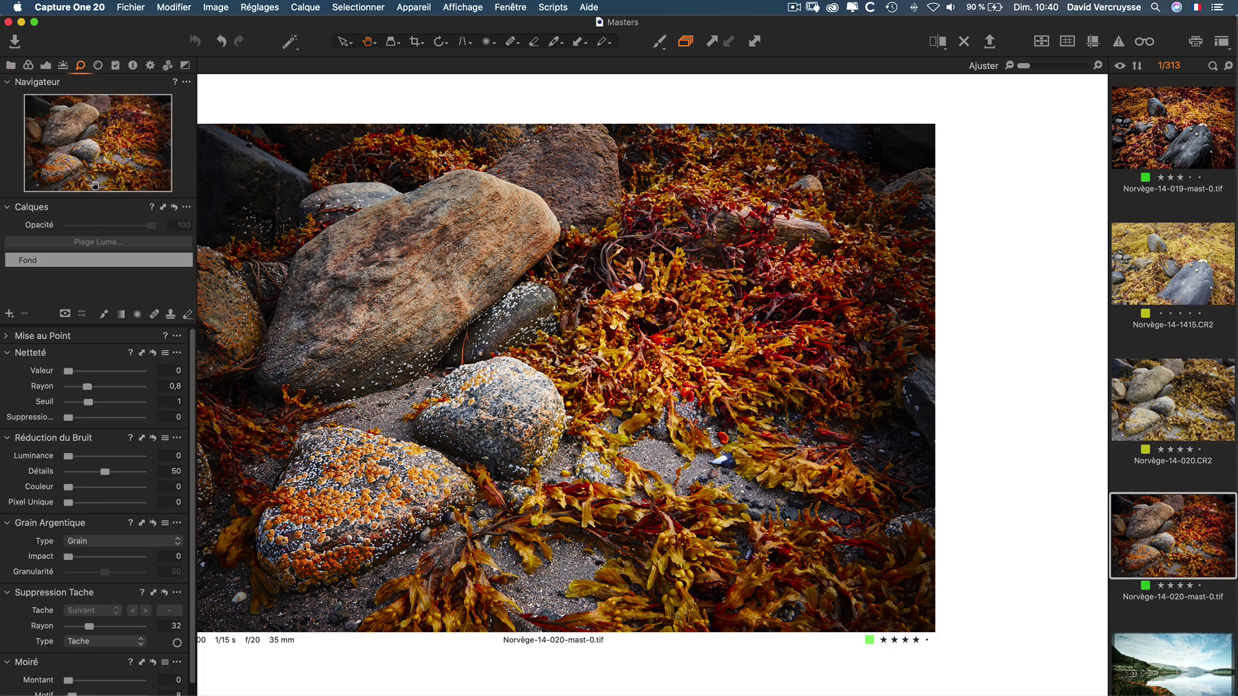
# - Hide the browser so that the photo viewer takes up the full width
pyautogui.click(469, 10)
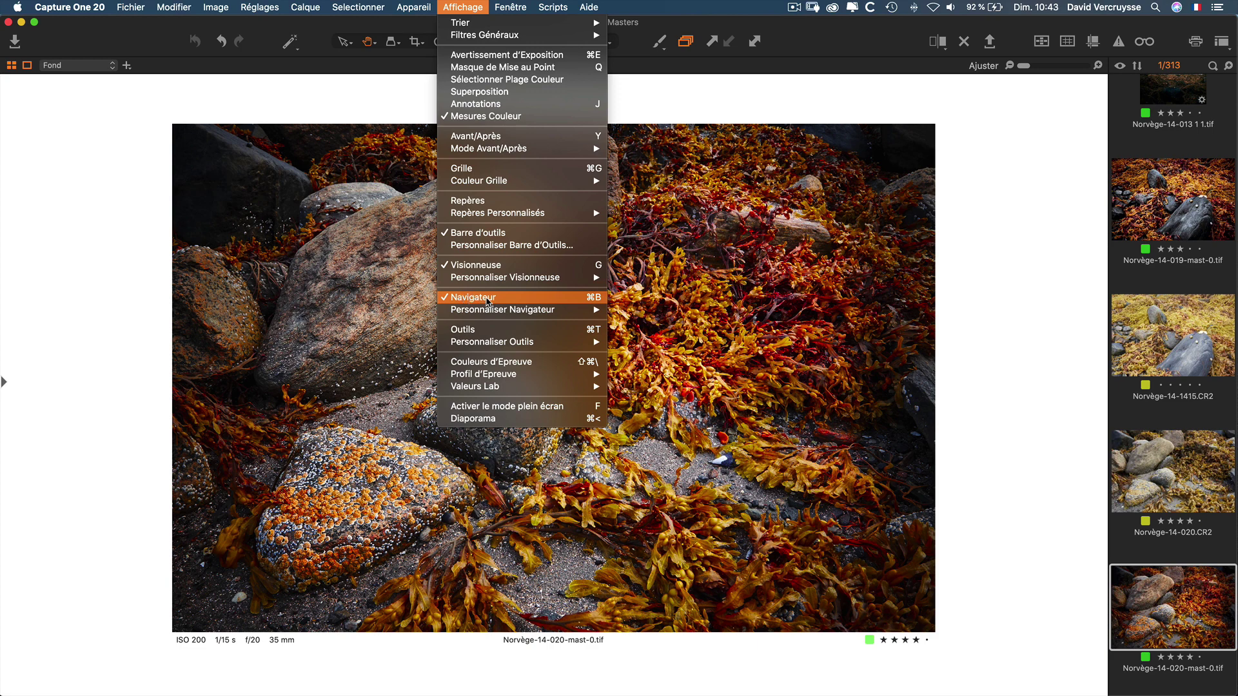
pyautogui.click(487, 297)
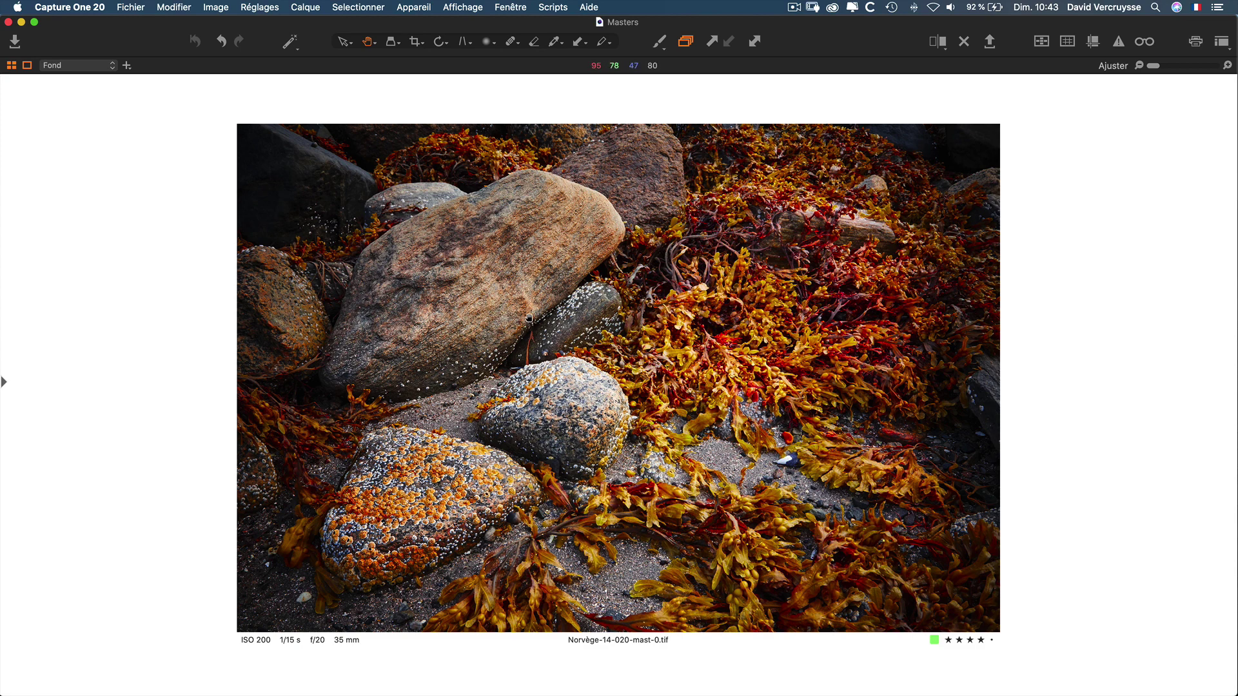
pyautogui.click(4, 381)
# - Turn off the auto-hide mode for the tools to keep them permanently displayed
pyautogui.click(461, 9)
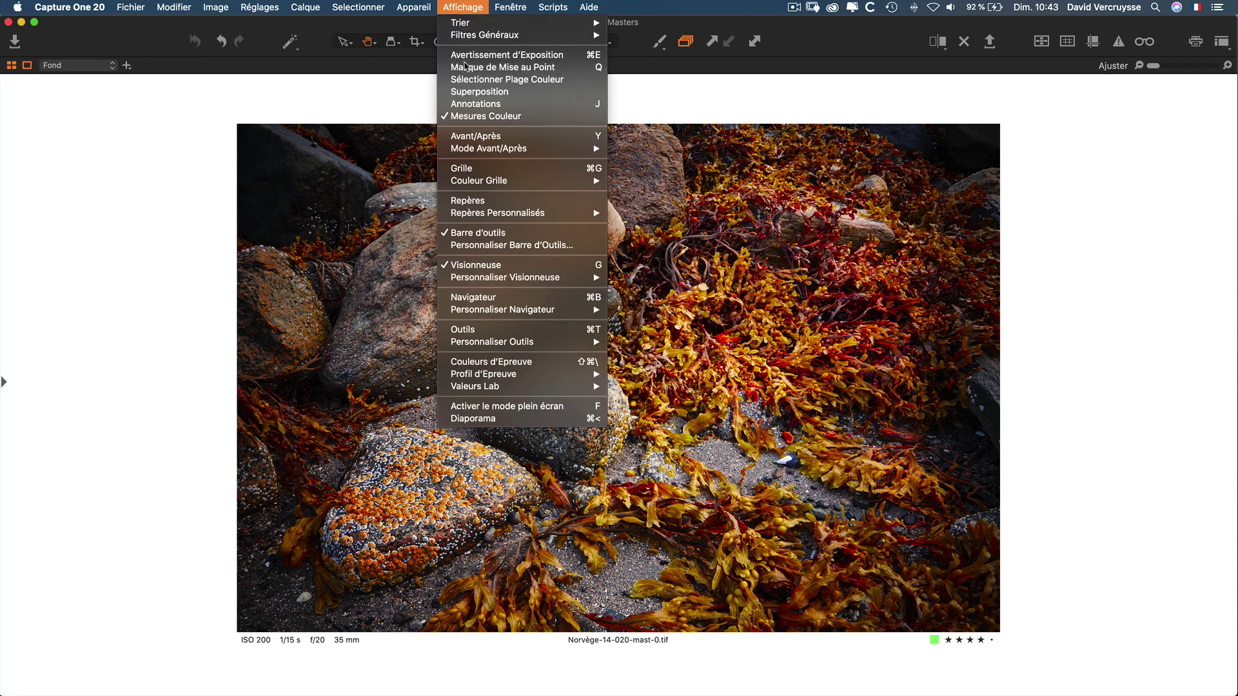
pyautogui.moveTo(493, 317)
pyautogui.moveTo(538, 341)
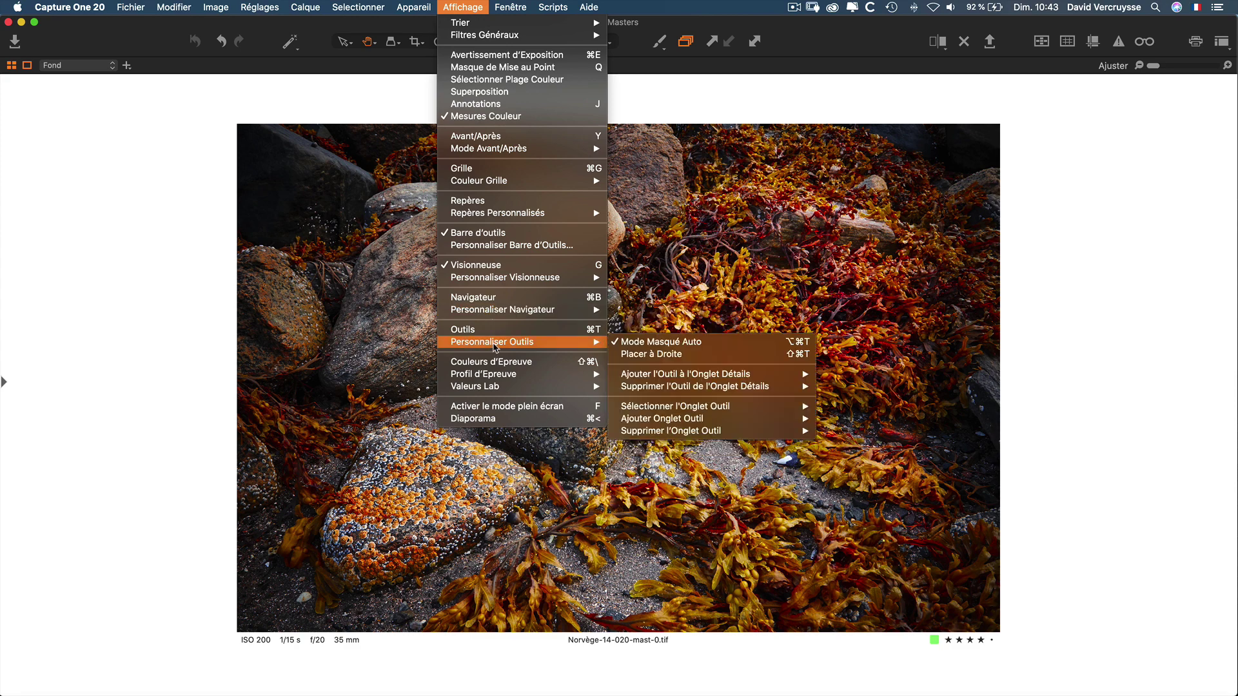
pyautogui.click(662, 342)
pyautogui.moveTo(199, 215)
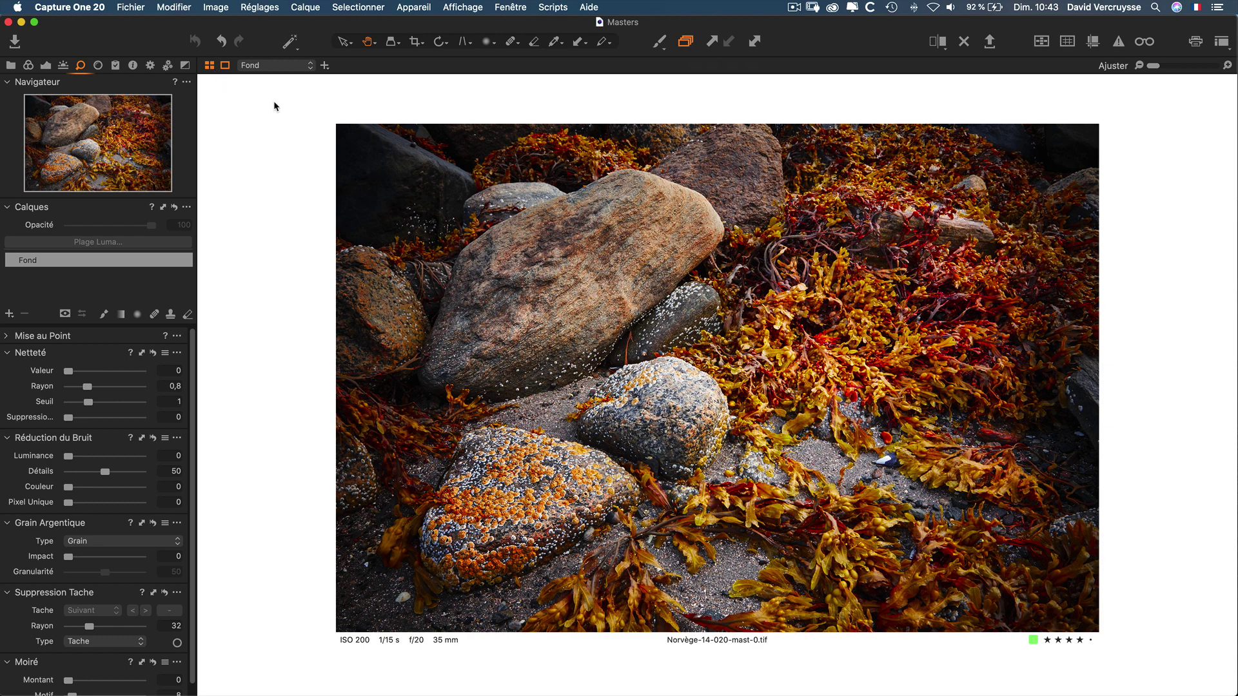
# - Show the photos as a full thumbnail grid and examine the available sorting criteria, leaving the sort on Manuel
pyautogui.press('super+alt+v')
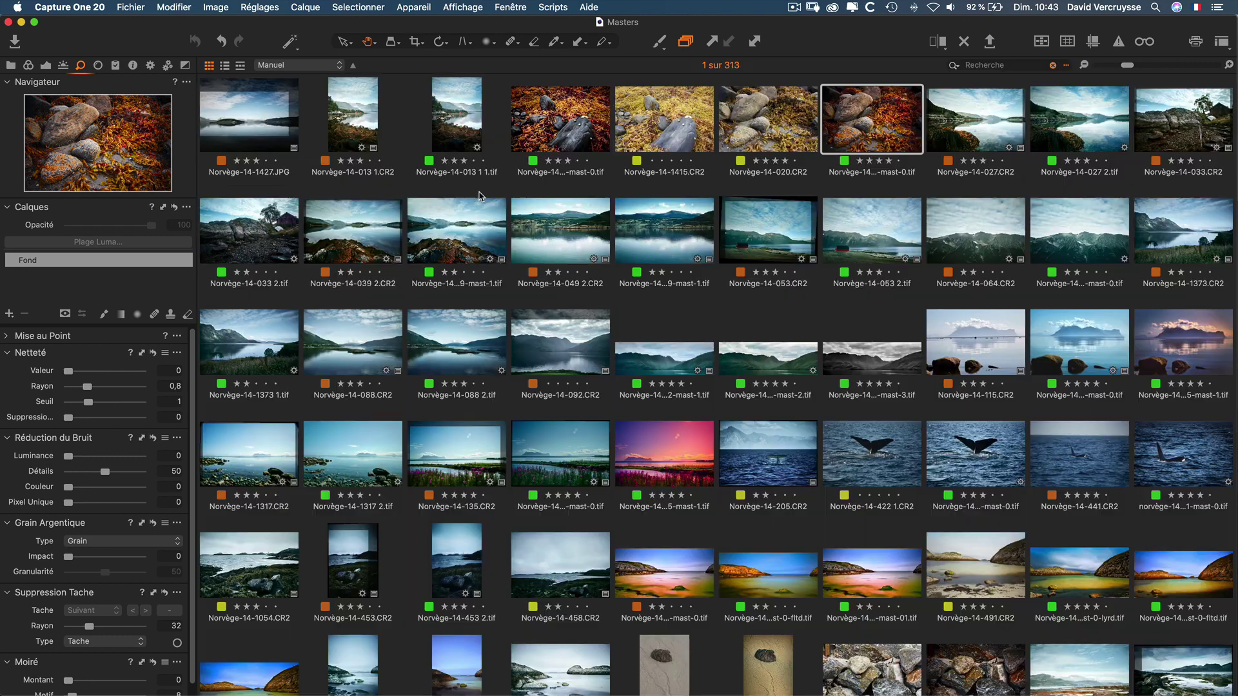
pyautogui.scroll(2, 729, 148)
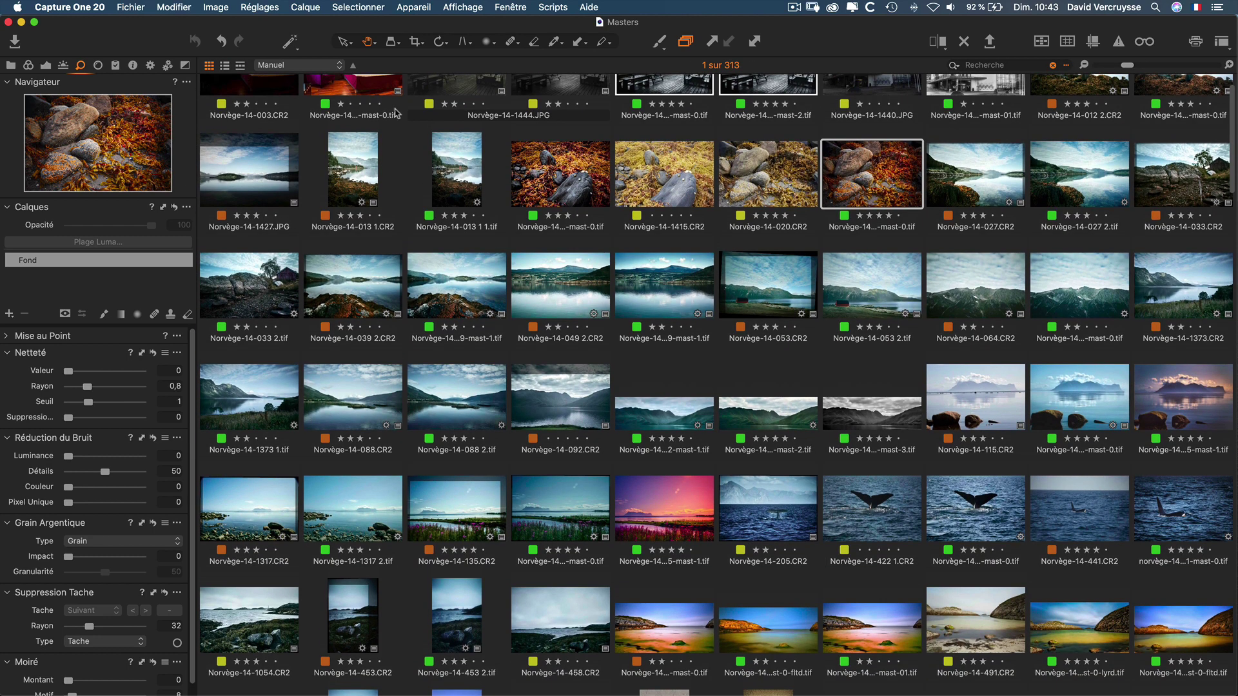
pyautogui.click(292, 65)
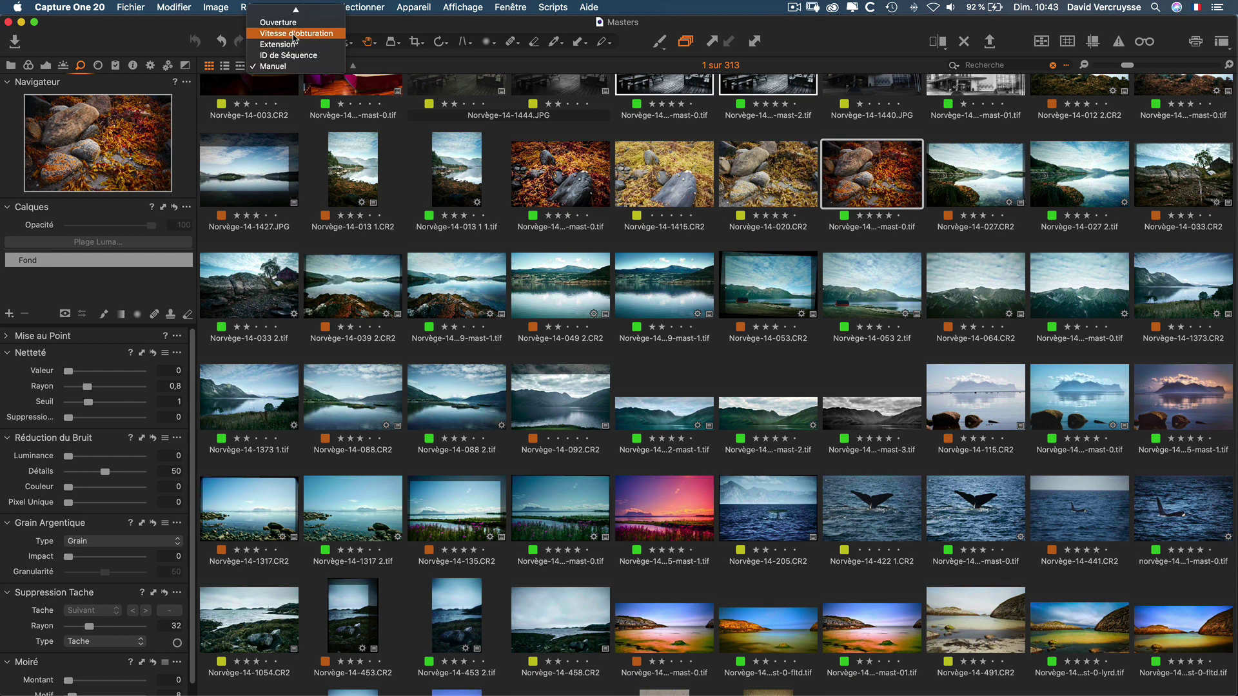
pyautogui.moveTo(297, 5)
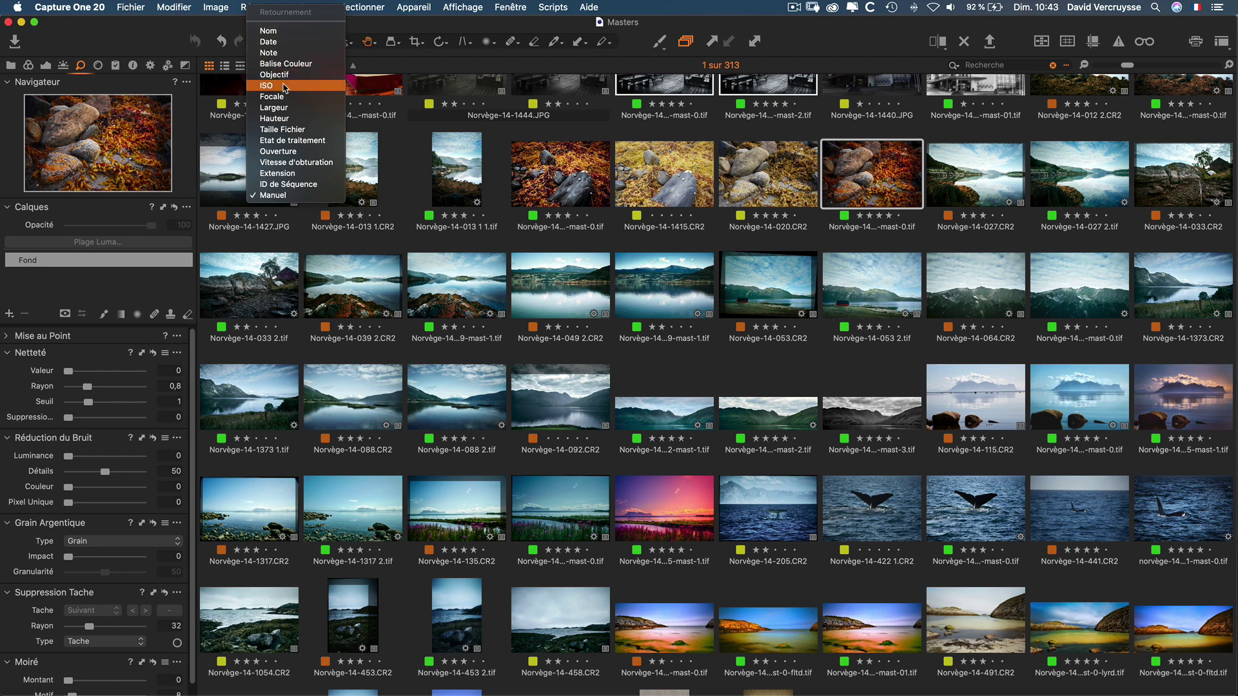
pyautogui.click(420, 66)
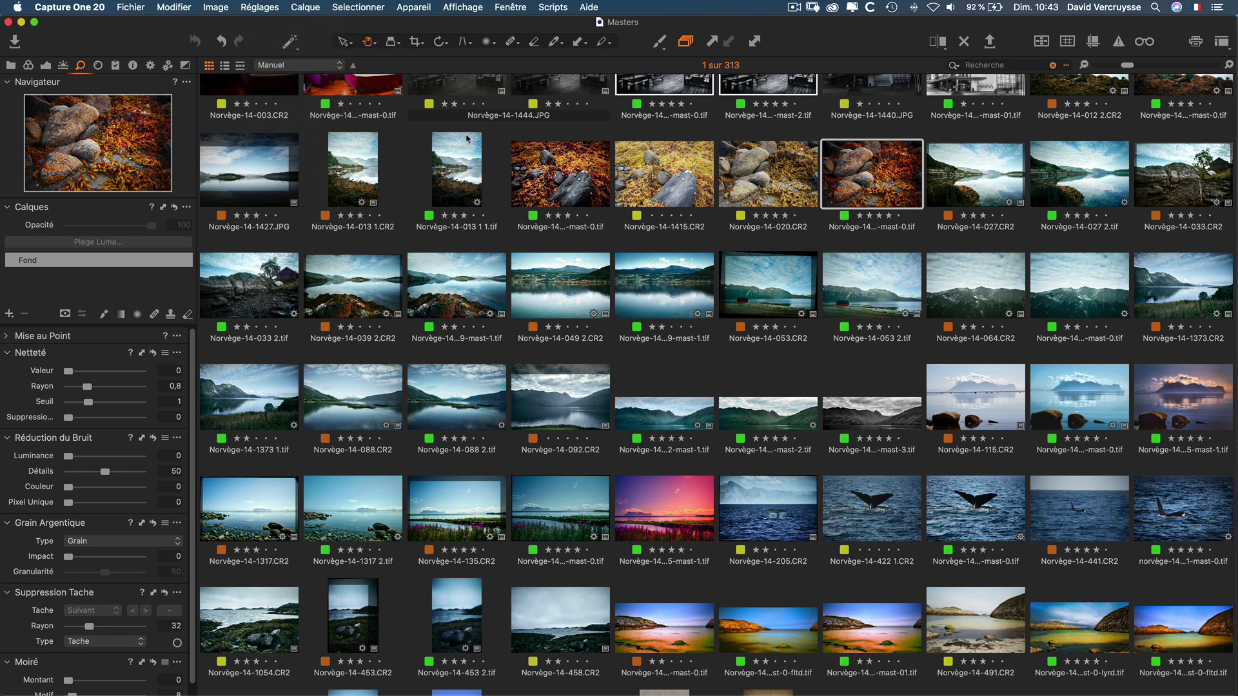
# - Open Norvège-14-020-mast-0.tif in the viewer and check its layer list, keeping Fond selected
pyautogui.doubleClick(884, 170)
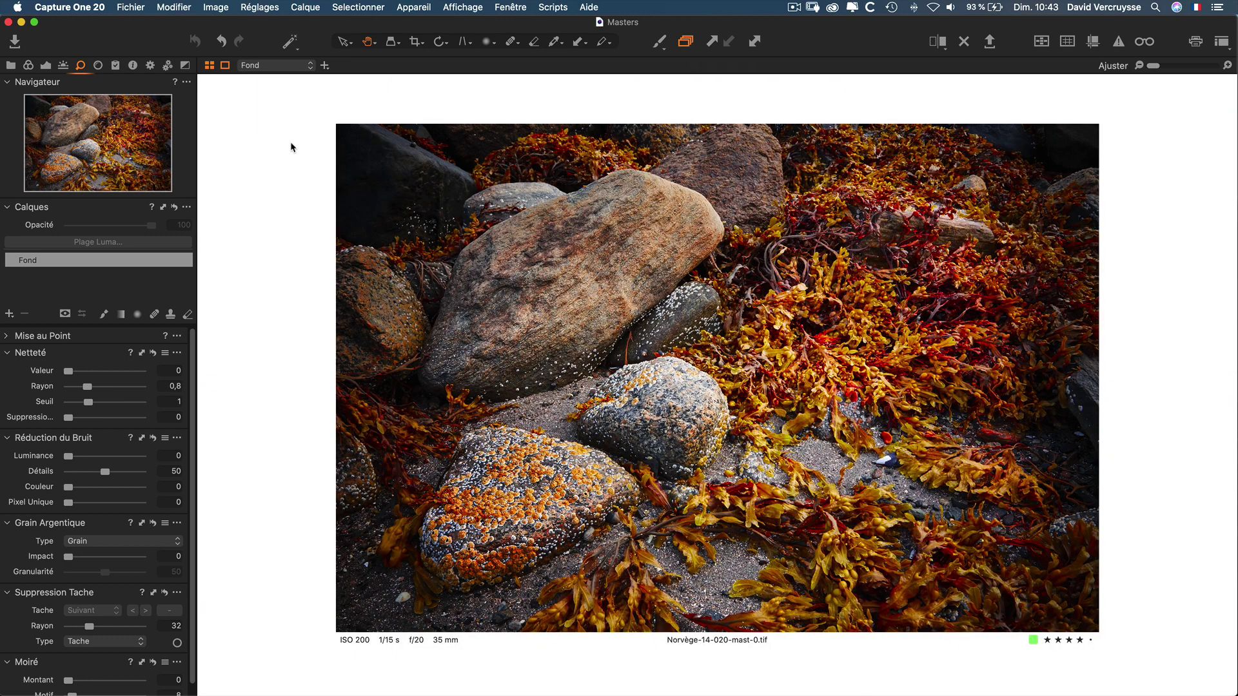
pyautogui.click(256, 67)
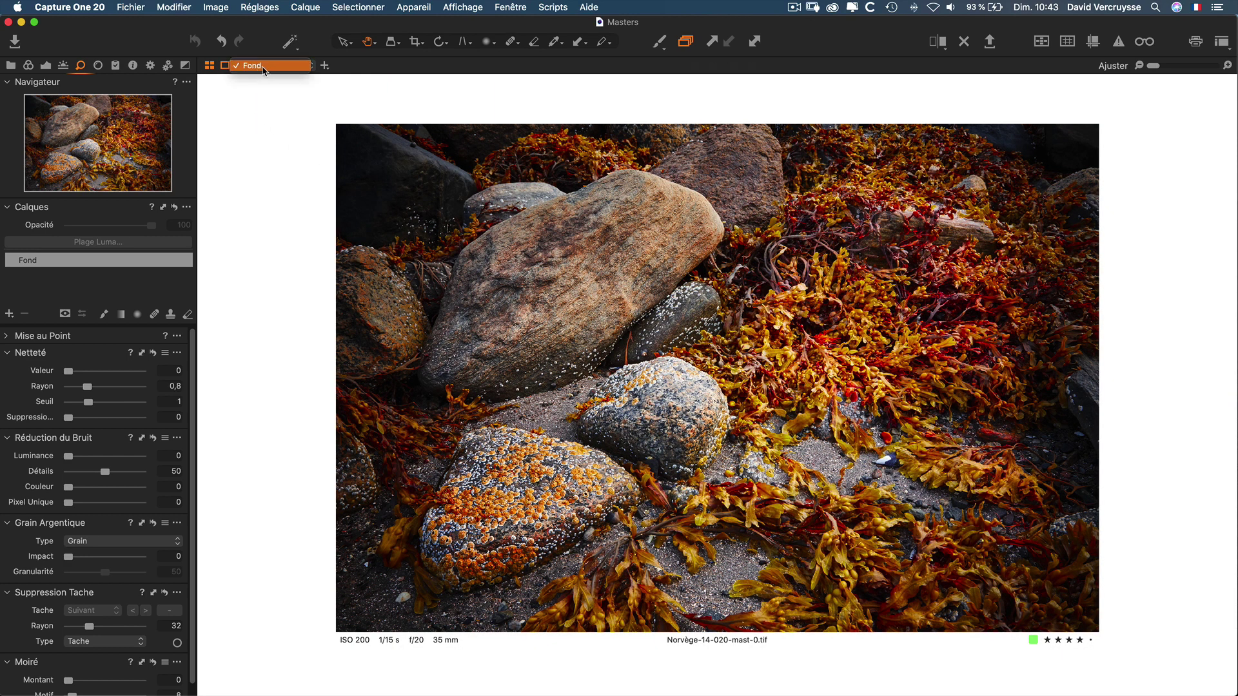
pyautogui.click(263, 67)
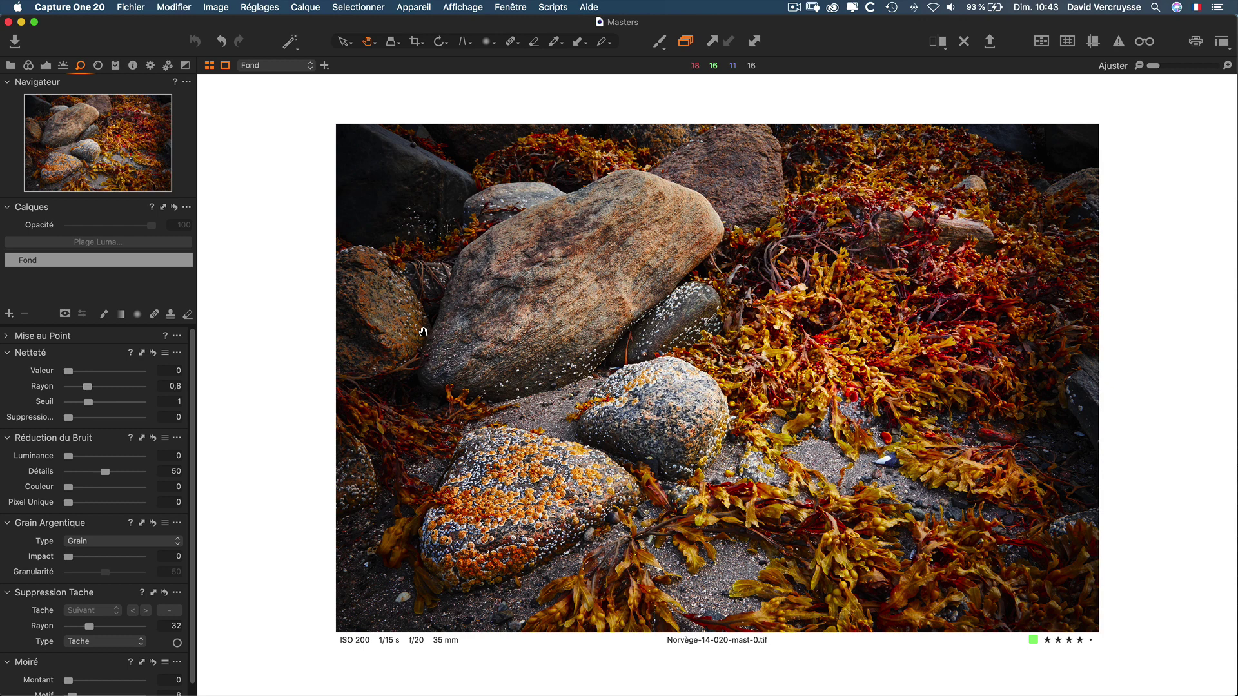
# - Show the browser again and place it below the viewer with Placer au Bas
pyautogui.press('super+b')
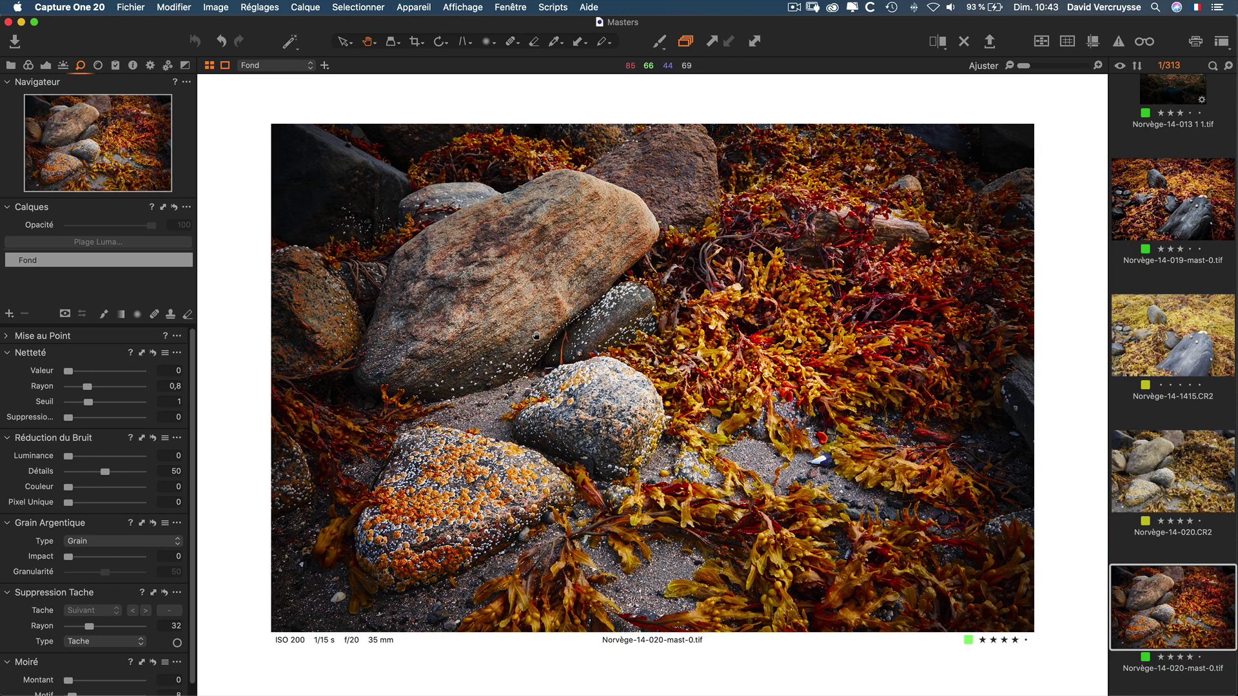
pyautogui.scroll(-1, 1151, 410)
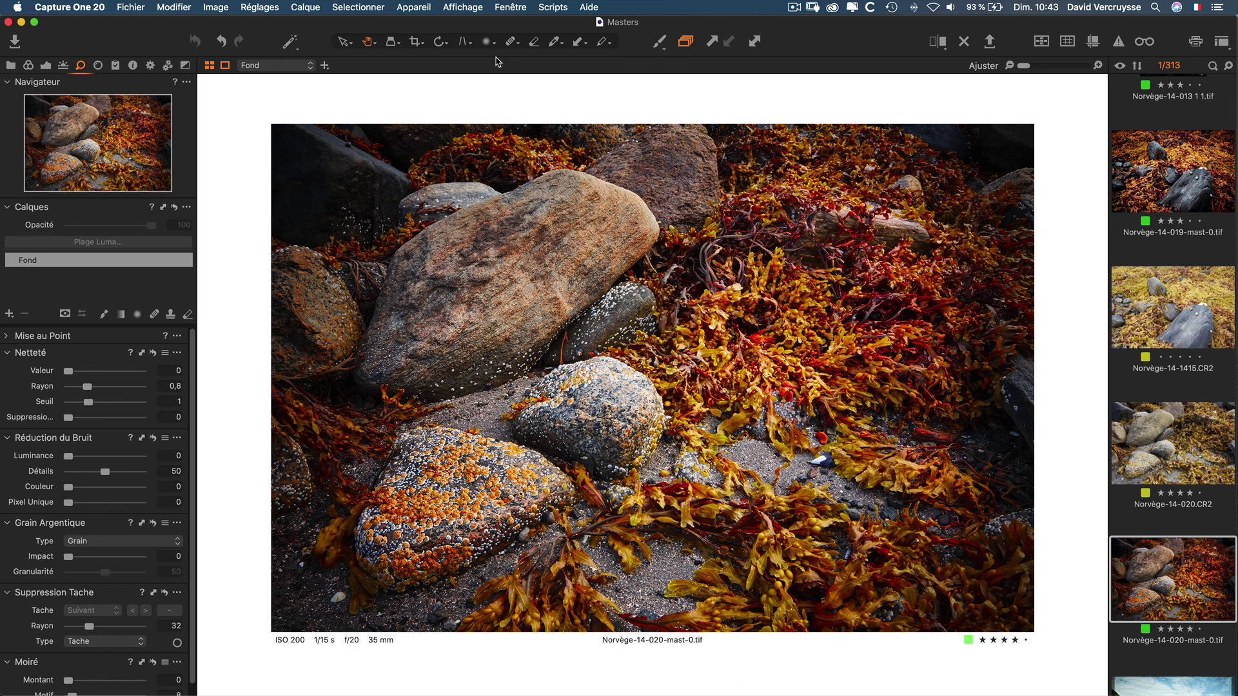
pyautogui.click(451, 8)
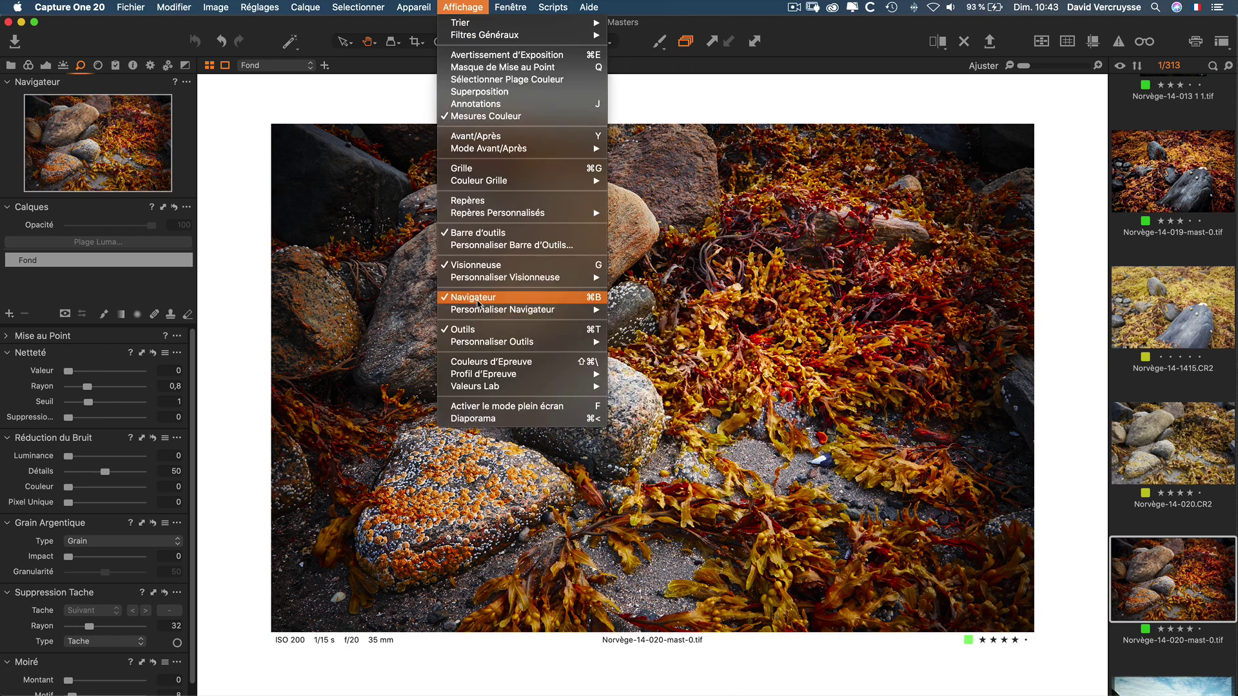
pyautogui.moveTo(521, 312)
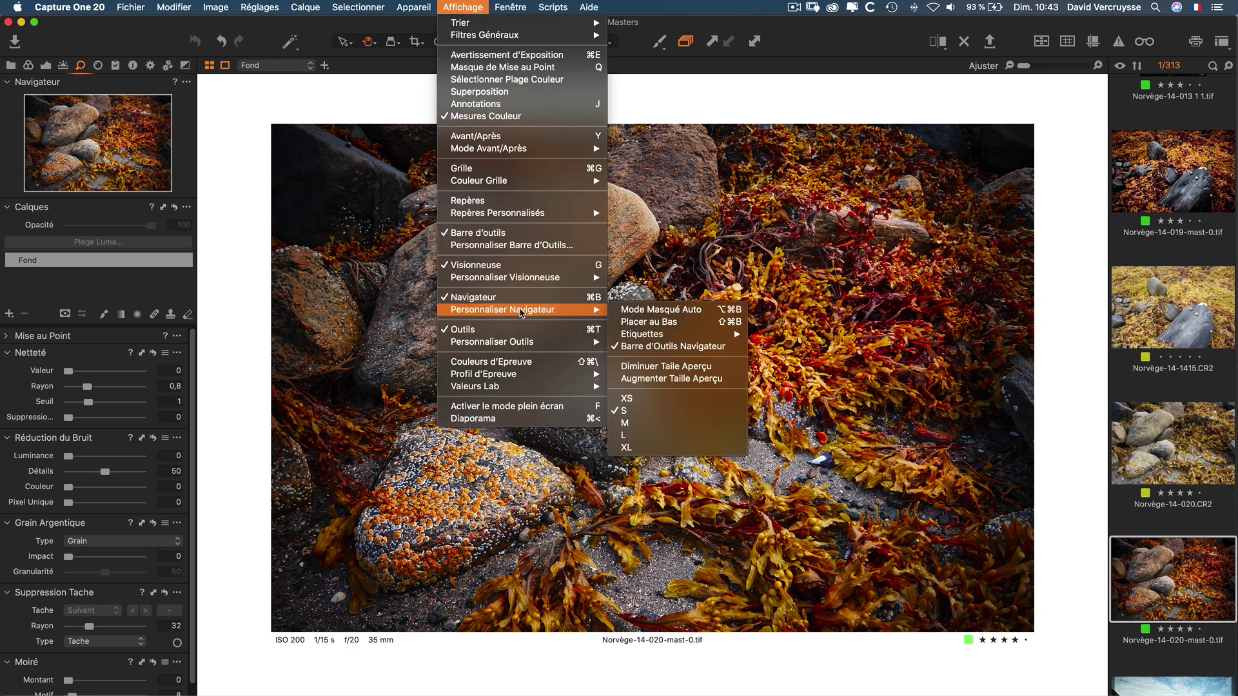
pyautogui.click(646, 321)
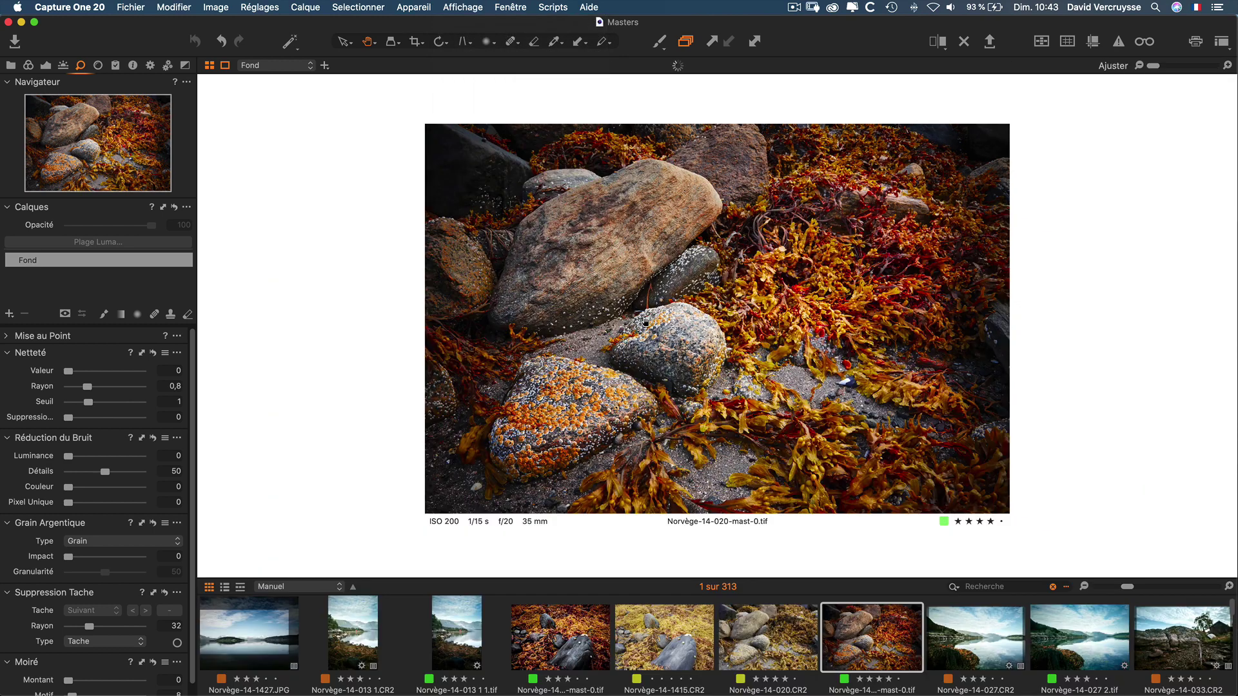
# - Display Norvège-14-027.CR2 from the browser in the viewer and collapse the Navigateur tool
pyautogui.scroll(-2, 712, 638)
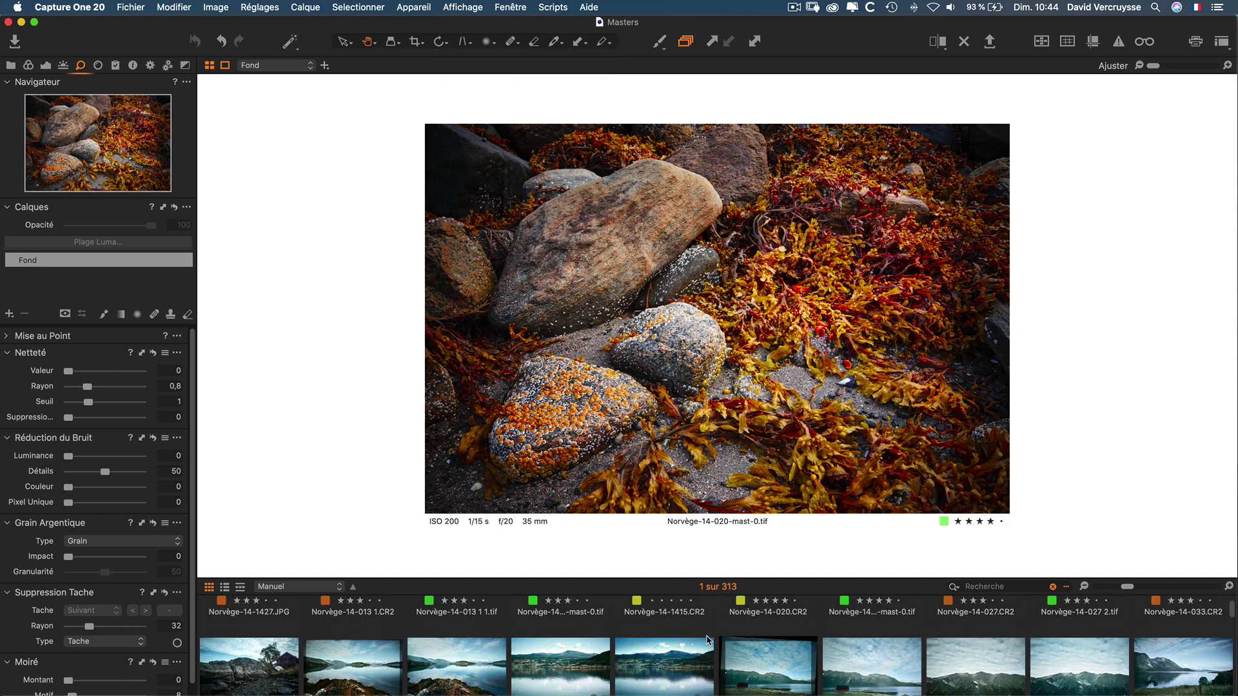
pyautogui.scroll(2, 708, 639)
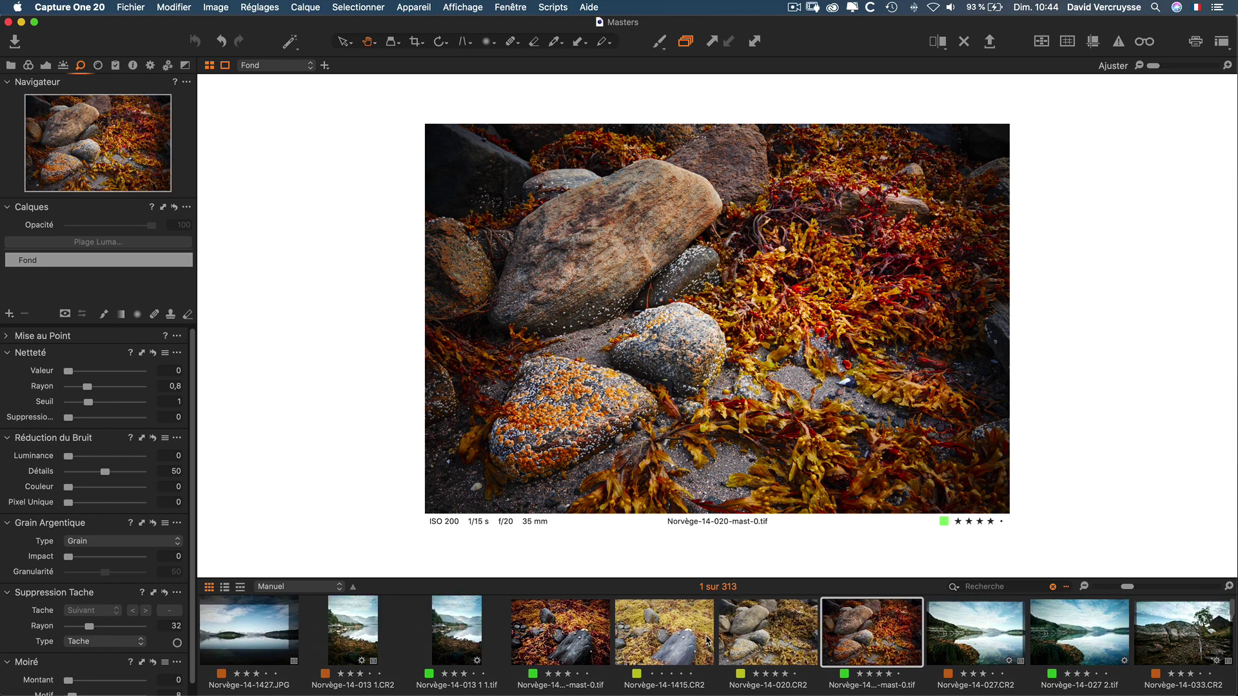
pyautogui.click(974, 638)
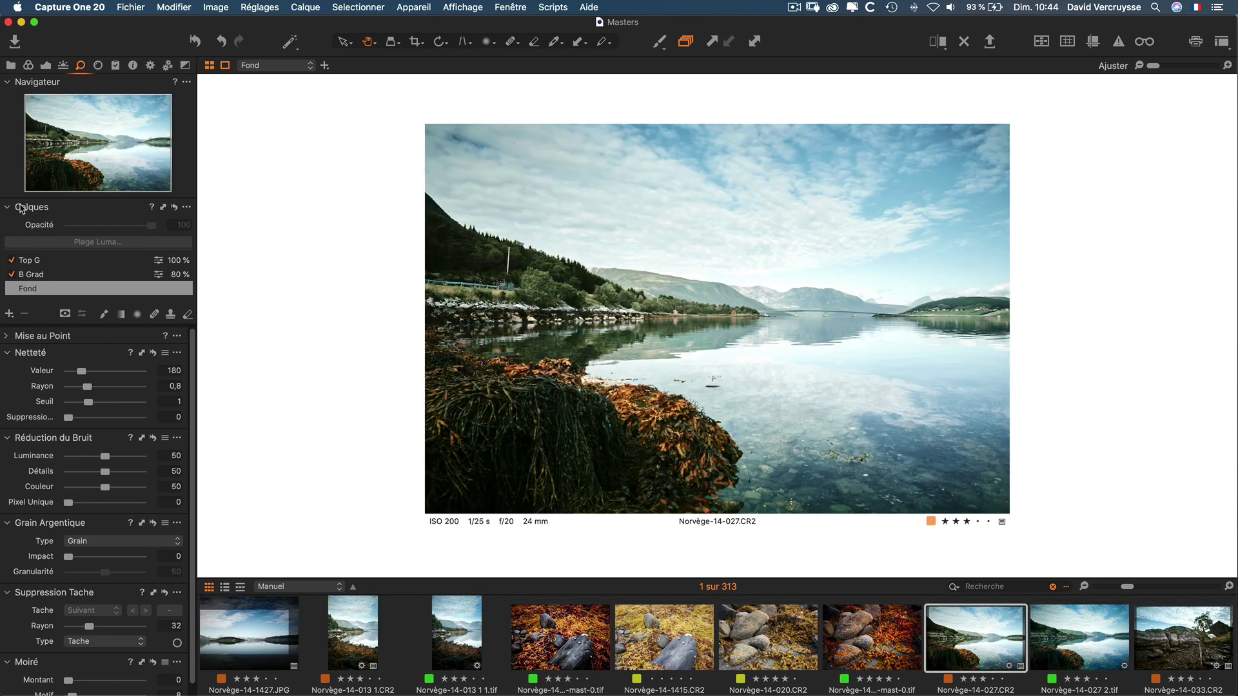
pyautogui.click(8, 82)
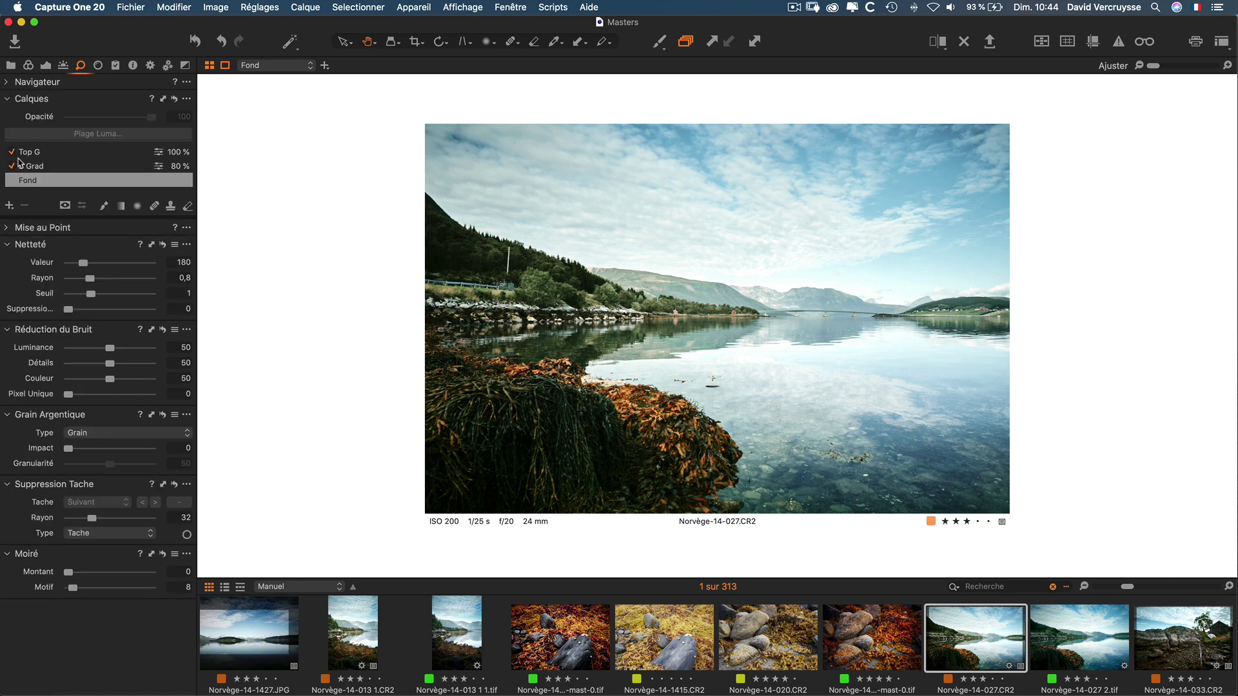
# - Select the B Grad, Top G and Fond layers in turn, and compare them with the viewer's layer list, keeping Fond
pyautogui.click(37, 170)
pyautogui.click(37, 154)
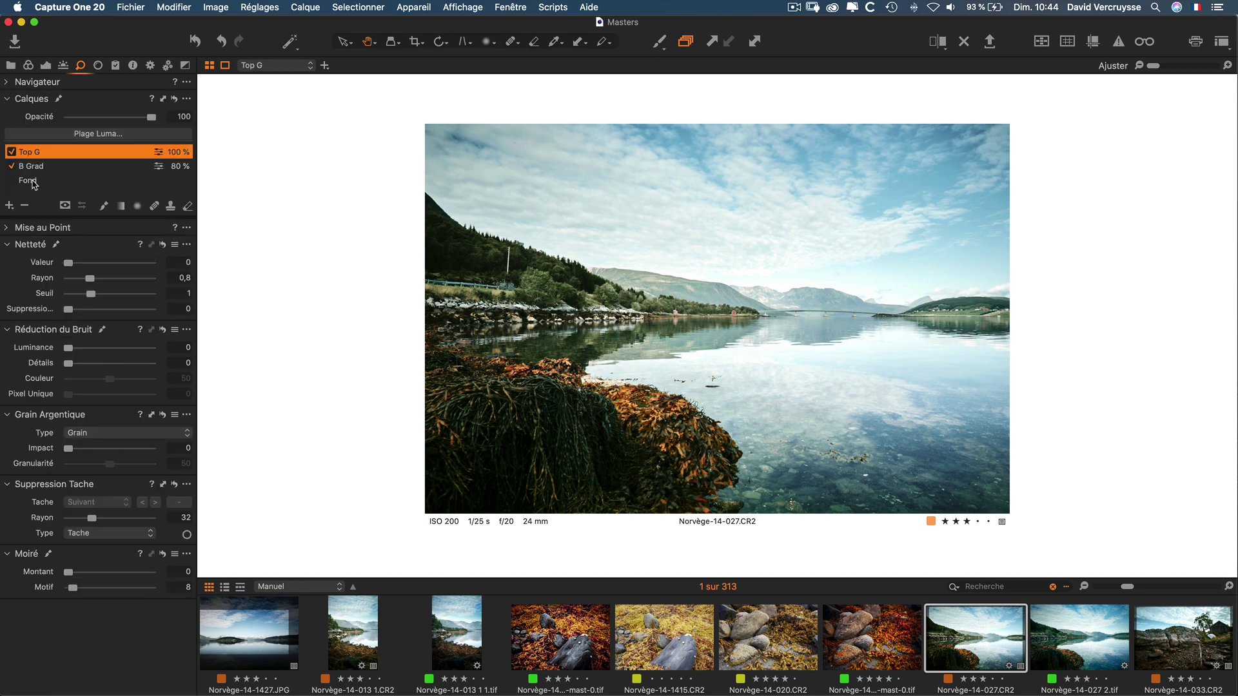
pyautogui.click(34, 183)
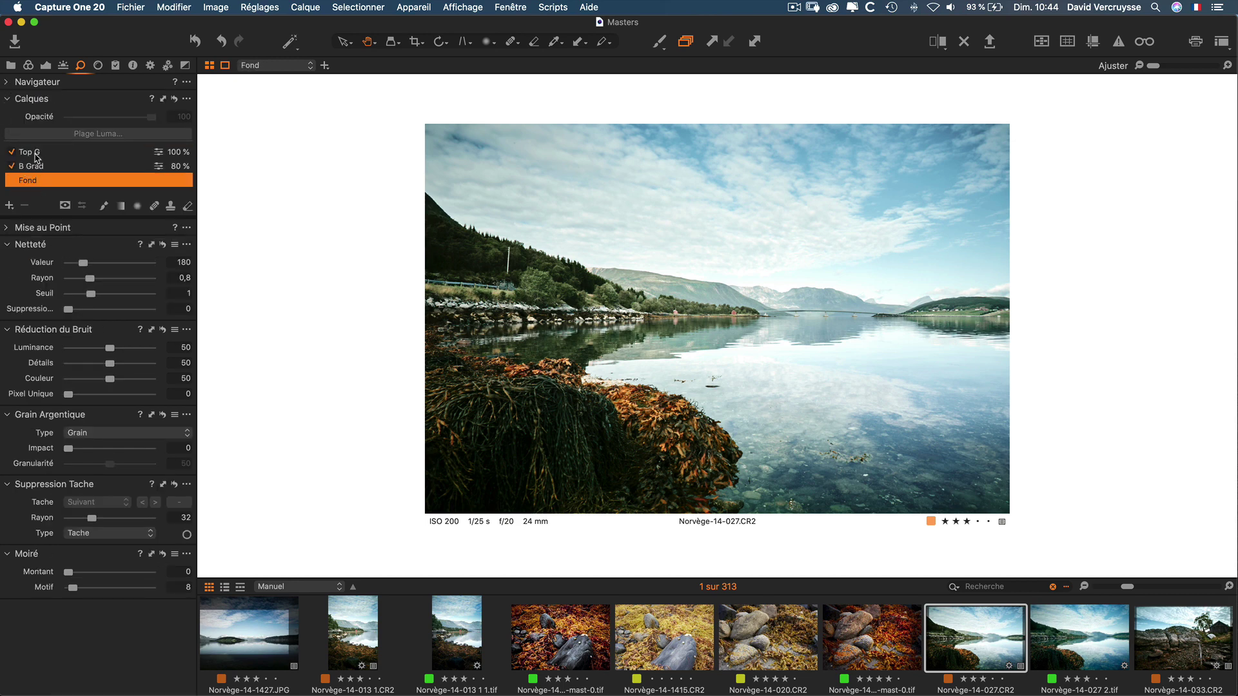
pyautogui.click(254, 66)
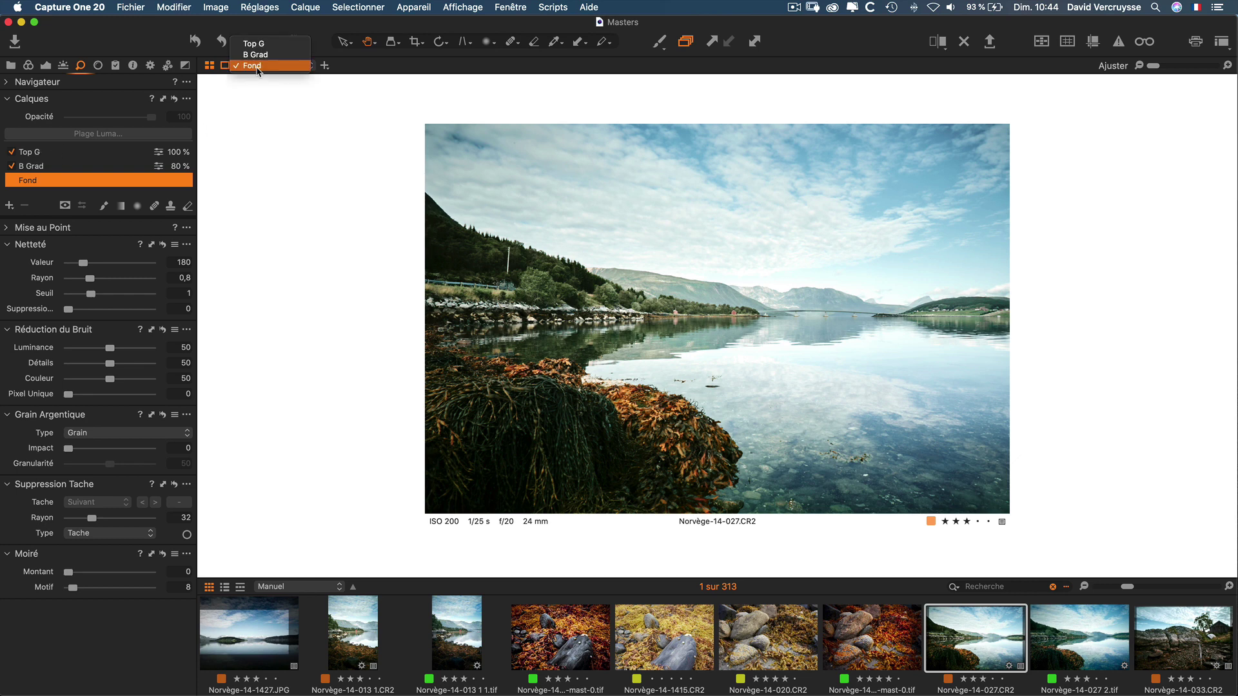
pyautogui.click(372, 70)
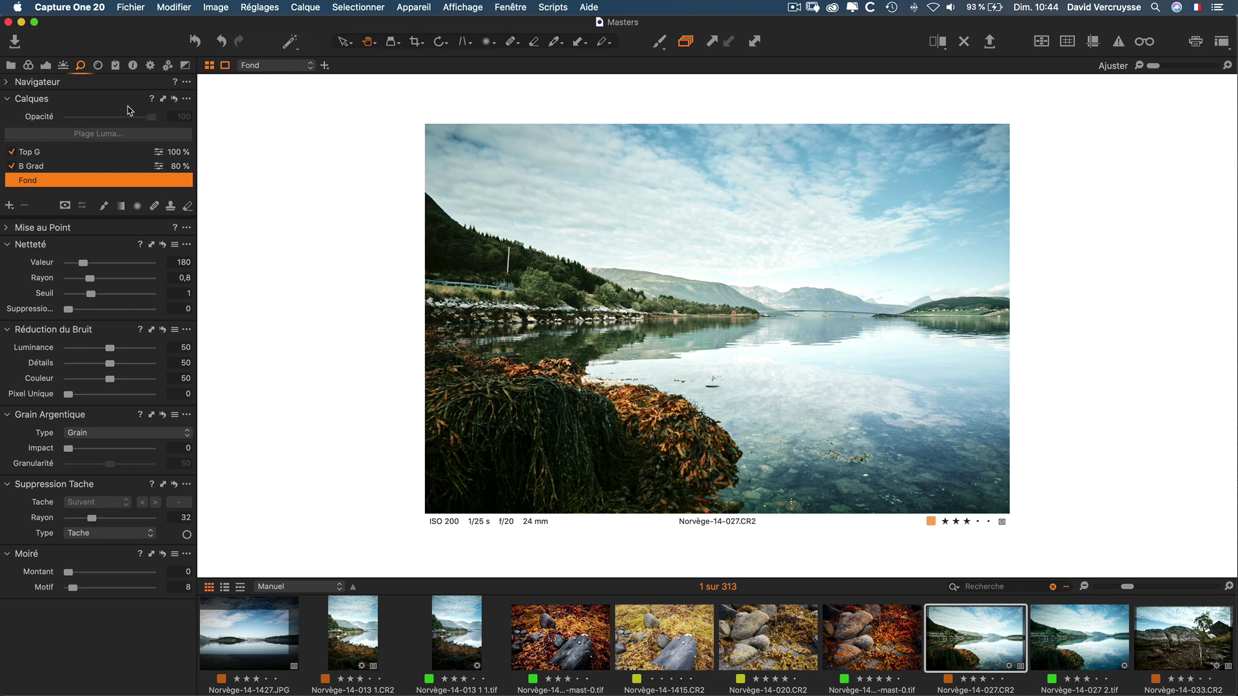
# - Collapse the Calques tool and check the viewer's layer list again, keeping Fond selected
pyautogui.click(6, 100)
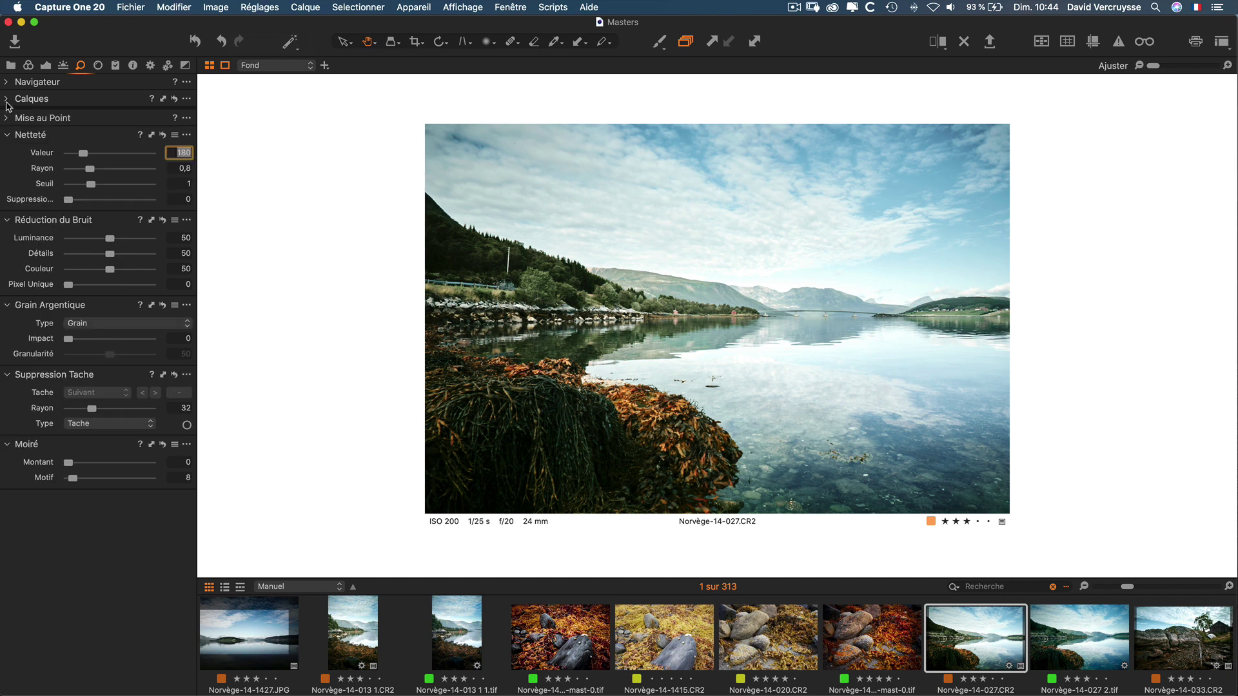
pyautogui.click(262, 67)
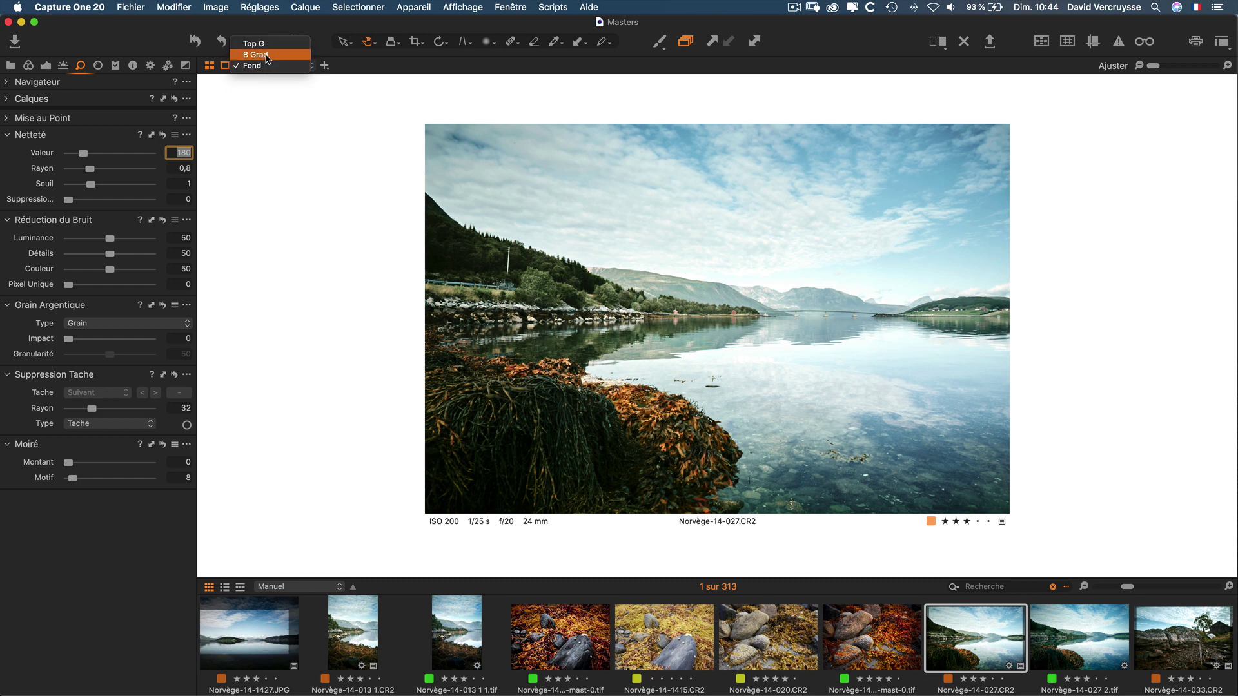
pyautogui.click(254, 66)
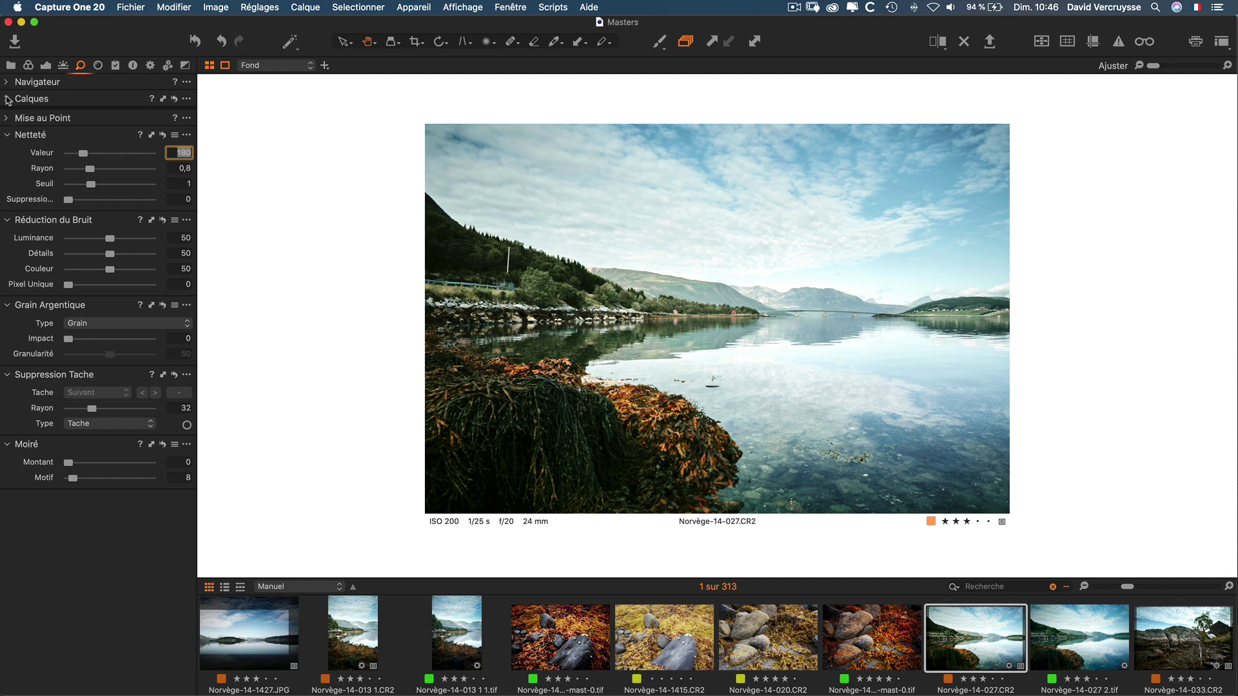
# - Expand the Calques and Navigateur tools and switch to the Couleur tool tab
pyautogui.click(8, 99)
pyautogui.click(6, 83)
pyautogui.click(29, 65)
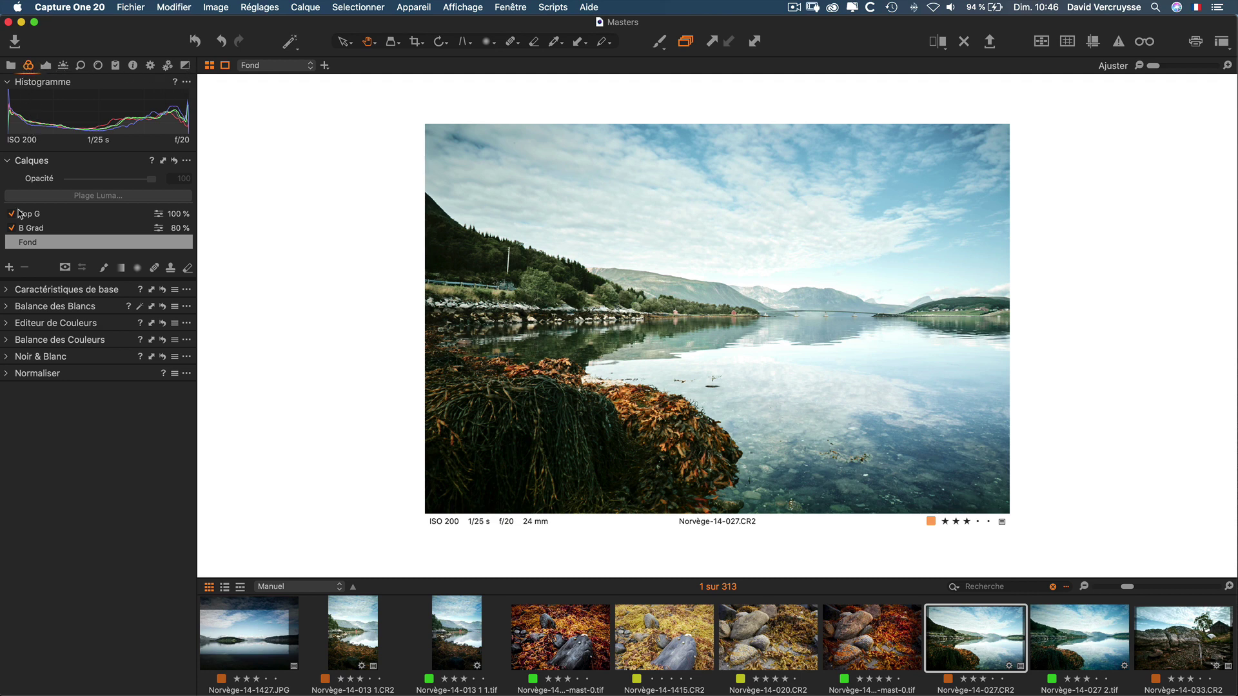
# - Expand and collapse the Normaliser, Noir & Blanc and Balance des Couleurs tools in turn
pyautogui.click(7, 375)
pyautogui.click(6, 374)
pyautogui.click(7, 358)
pyautogui.click(6, 358)
pyautogui.click(5, 341)
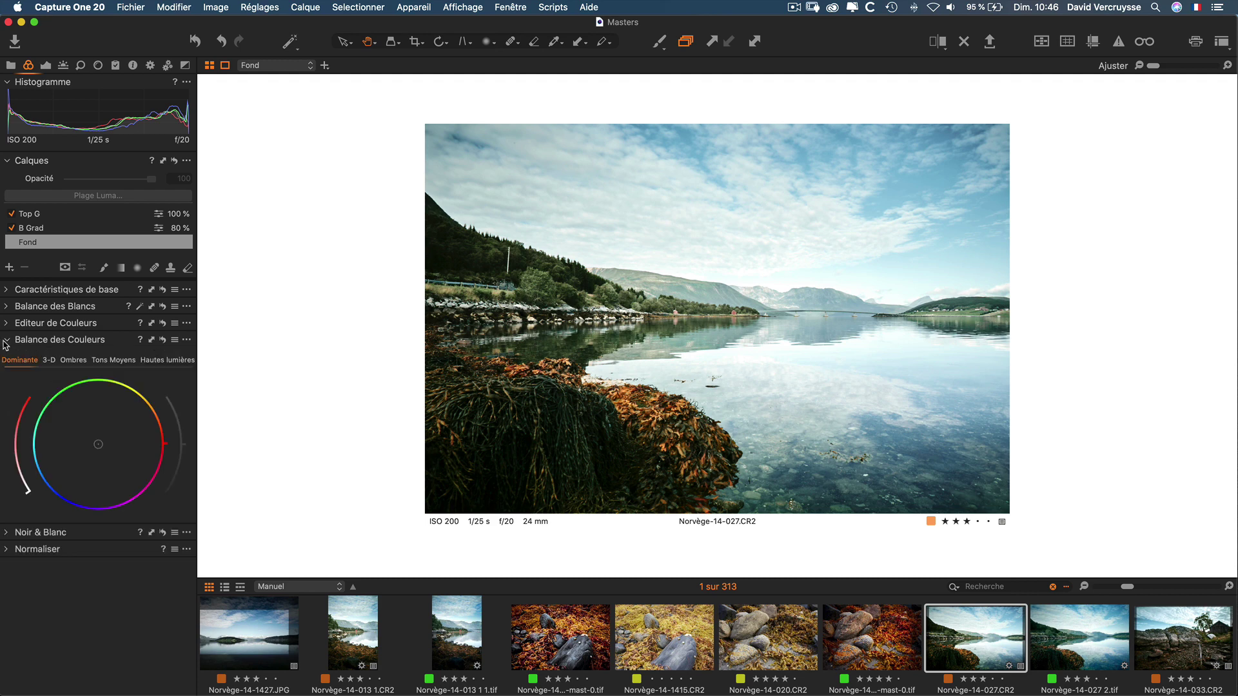
pyautogui.click(5, 344)
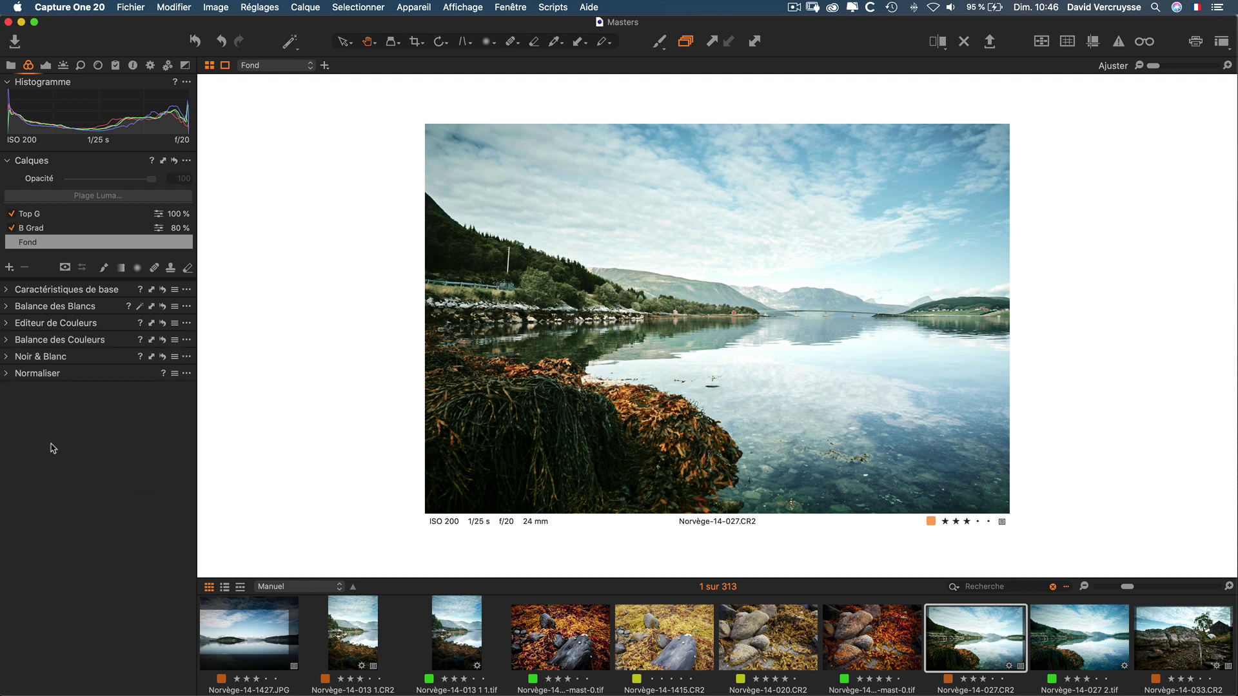
# - Add the Filtres tool below Normaliser in the Couleur tool tab and remove it again
pyautogui.rightClick(88, 377)
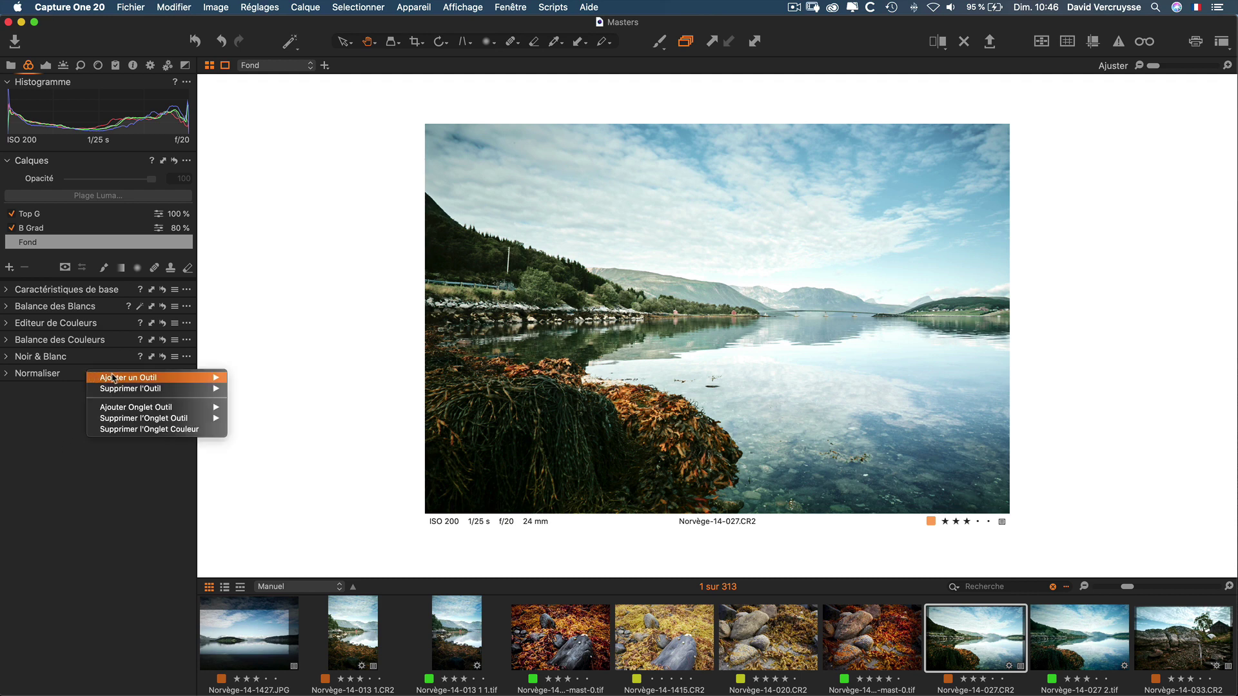
pyautogui.moveTo(123, 378)
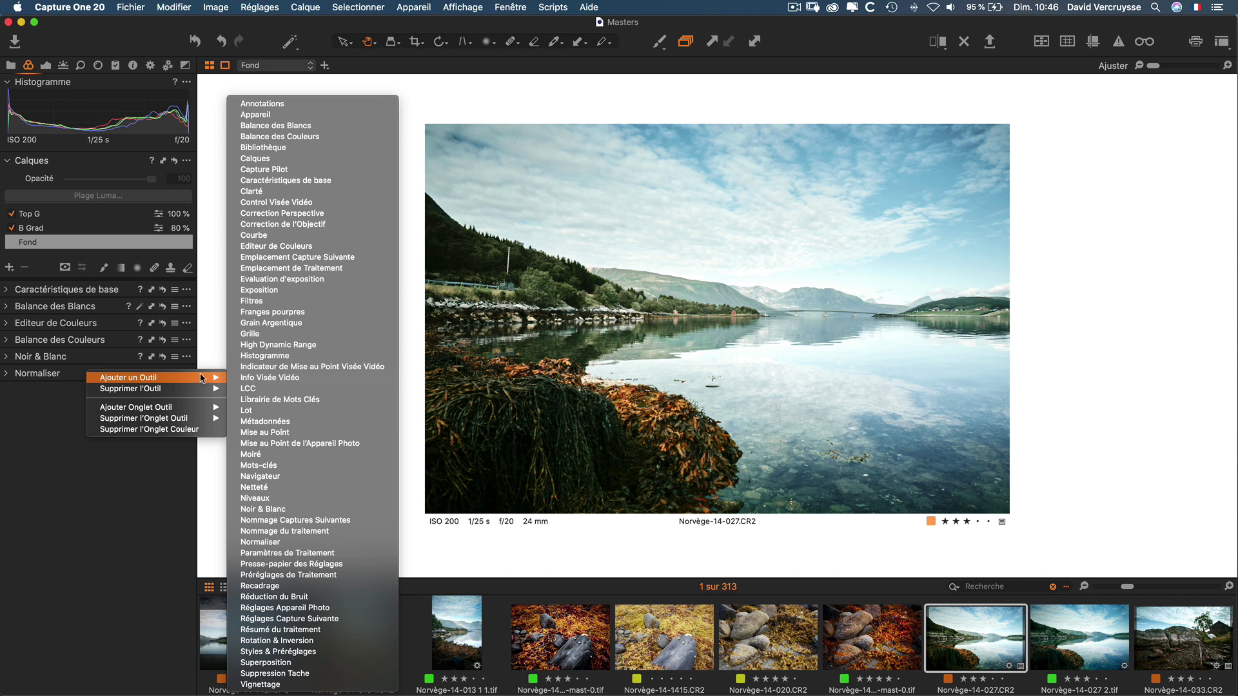
pyautogui.click(266, 301)
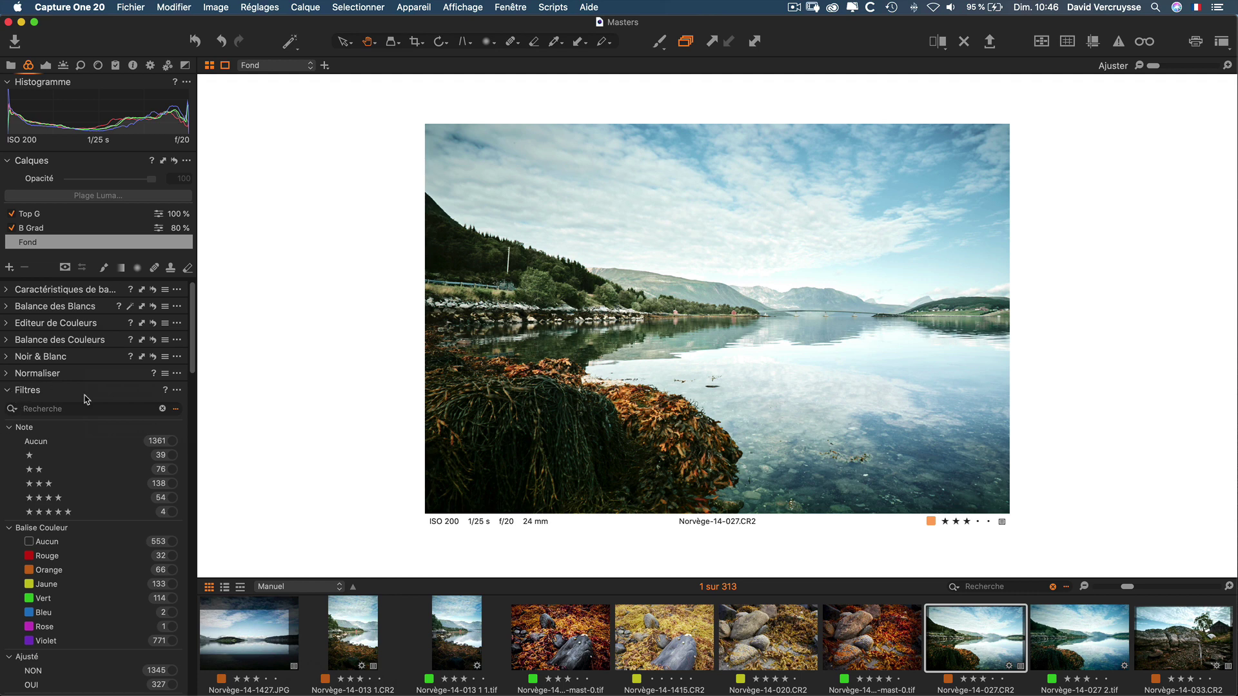
pyautogui.click(178, 390)
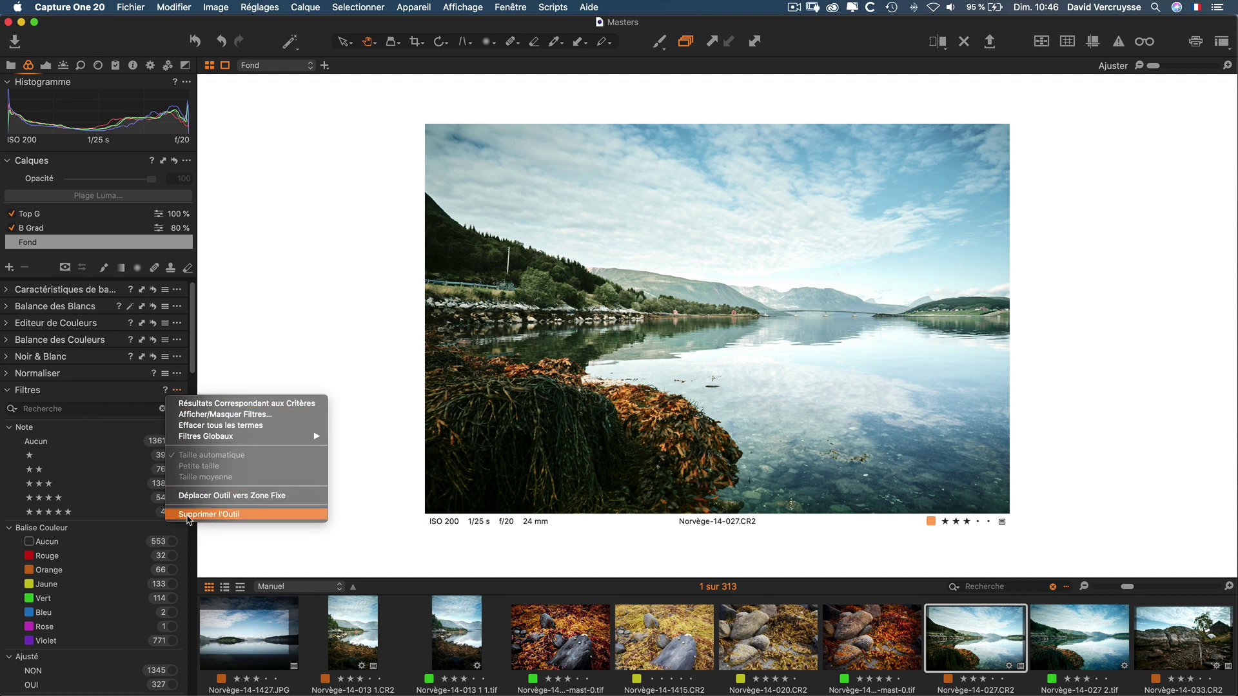
pyautogui.click(188, 514)
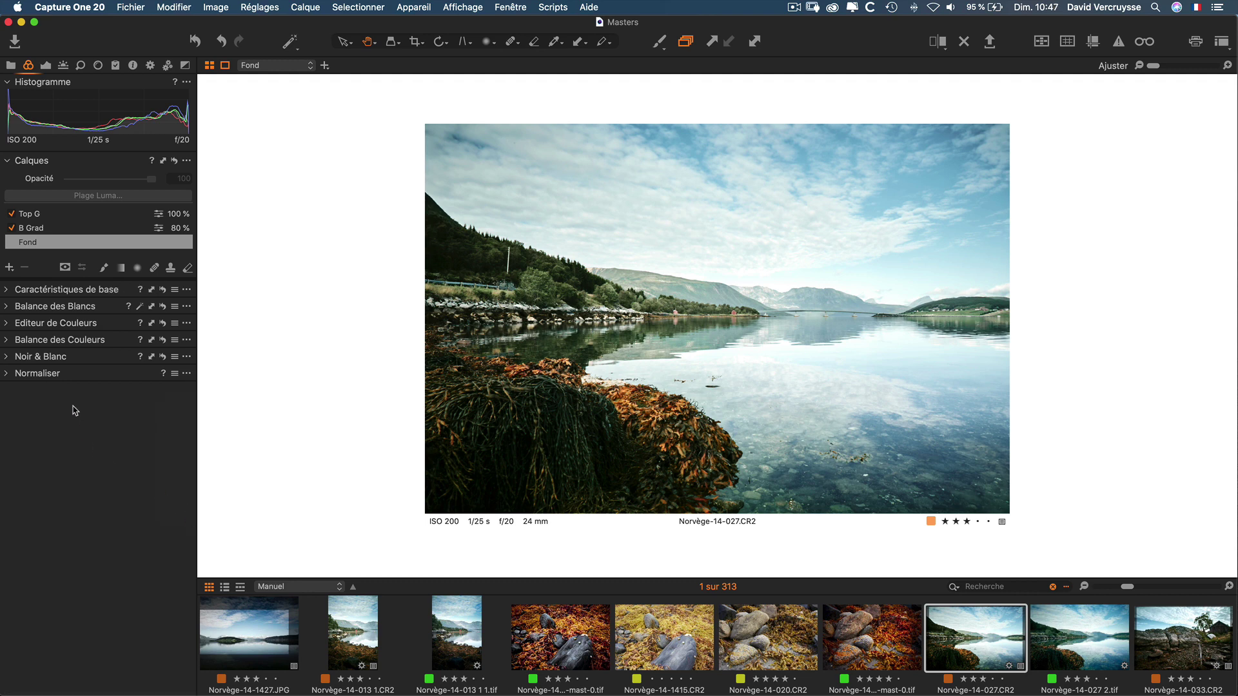
# - Review the tools and tool tabs that can be added, without adding any
pyautogui.rightClick(49, 403)
pyautogui.moveTo(82, 409)
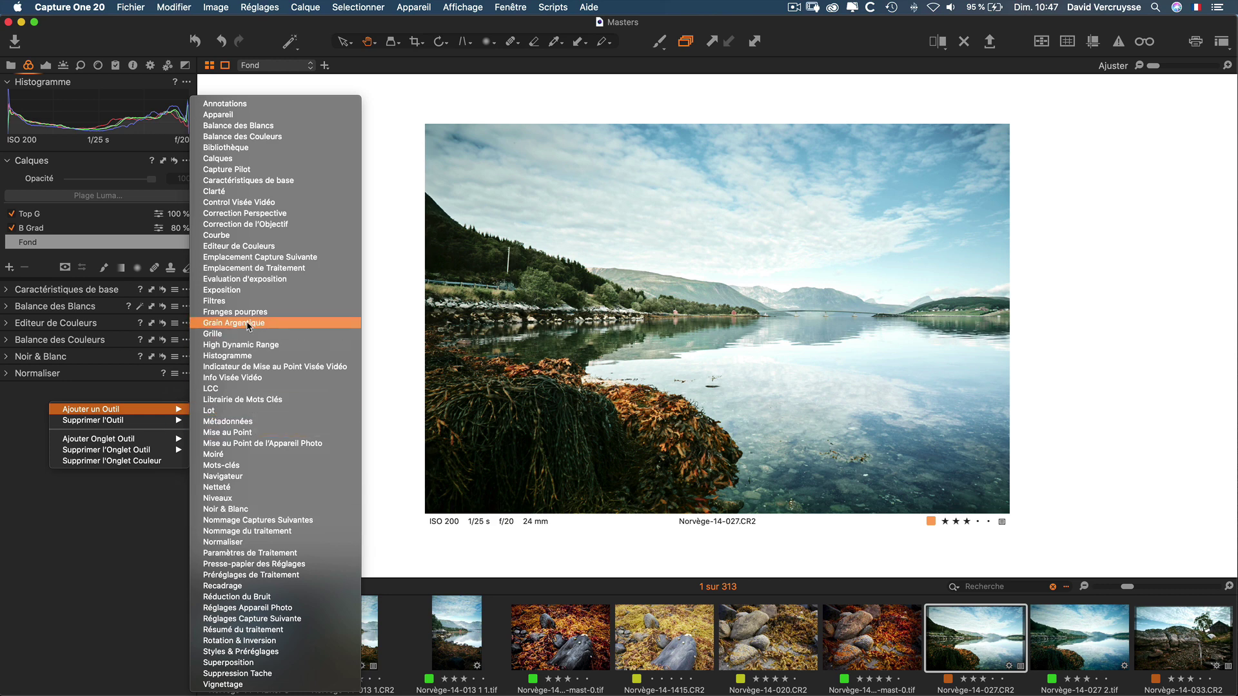
pyautogui.moveTo(105, 426)
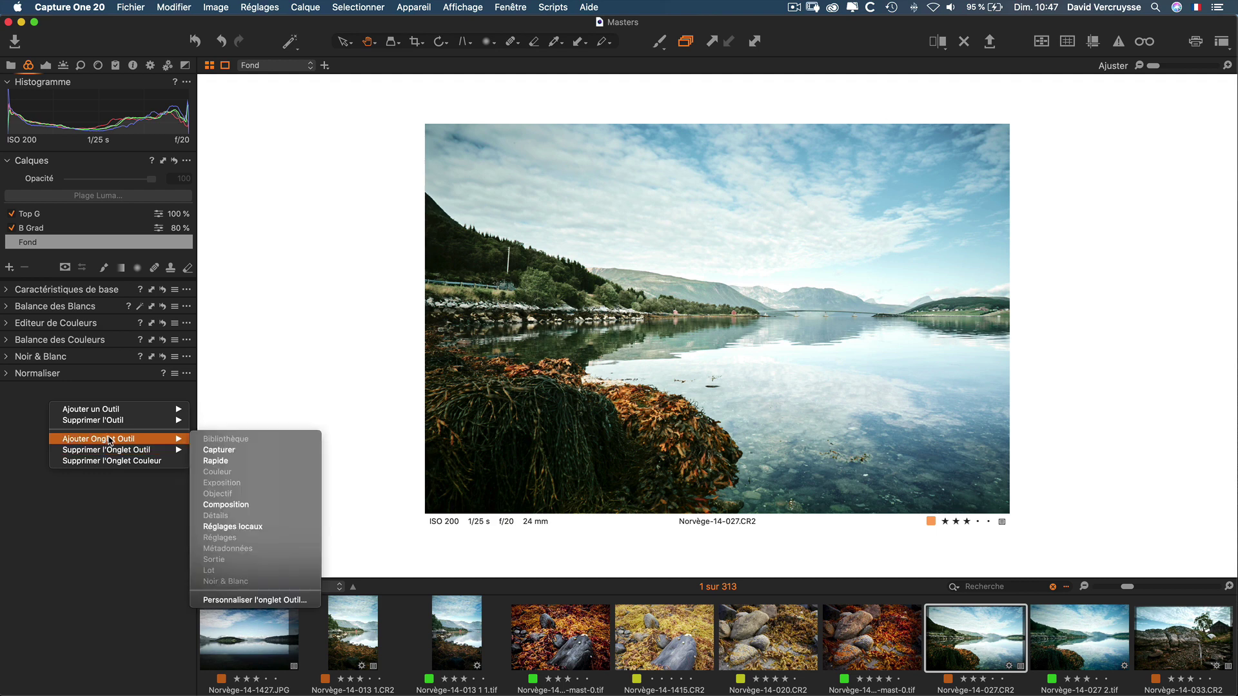
pyautogui.click(88, 492)
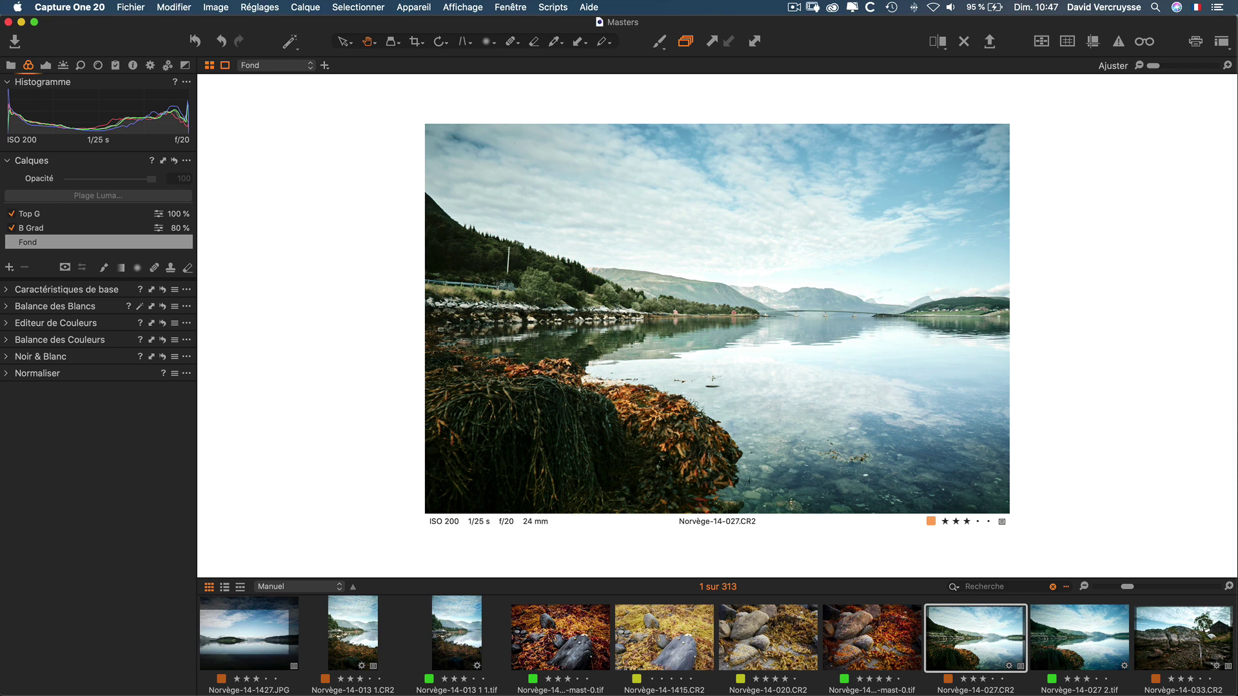
# - Add the Rapide tool tab and widen the tool area so that every tab icon fits
pyautogui.rightClick(48, 67)
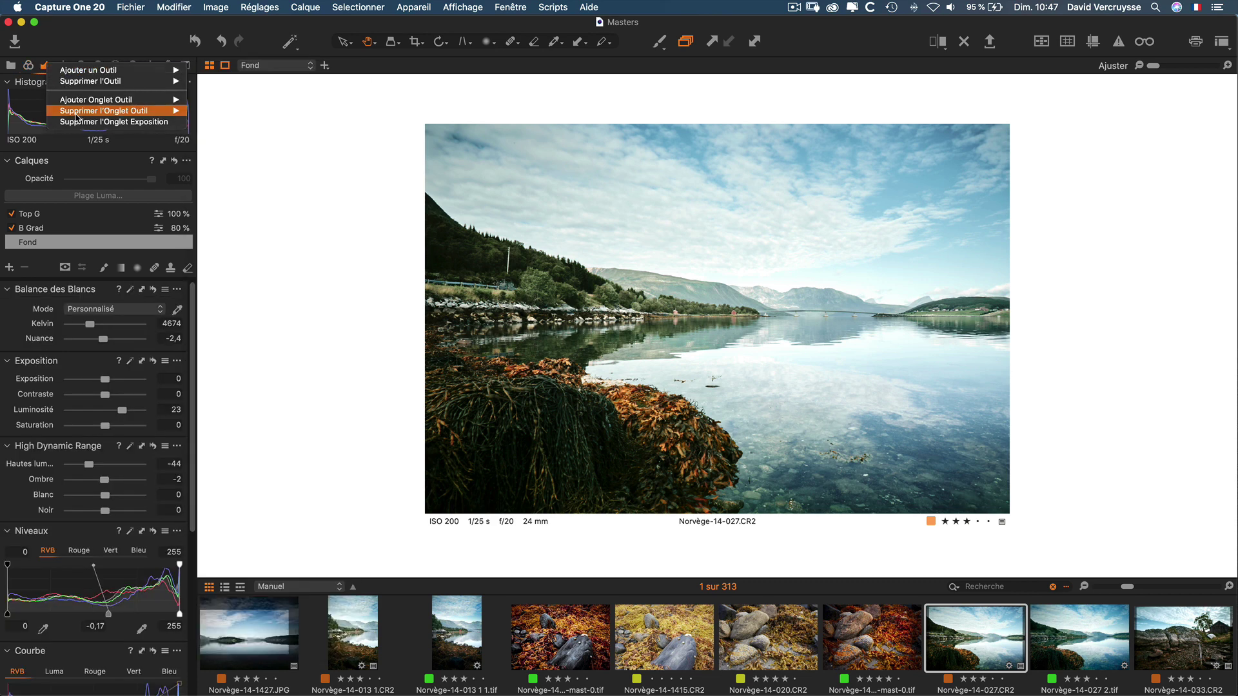
pyautogui.moveTo(81, 103)
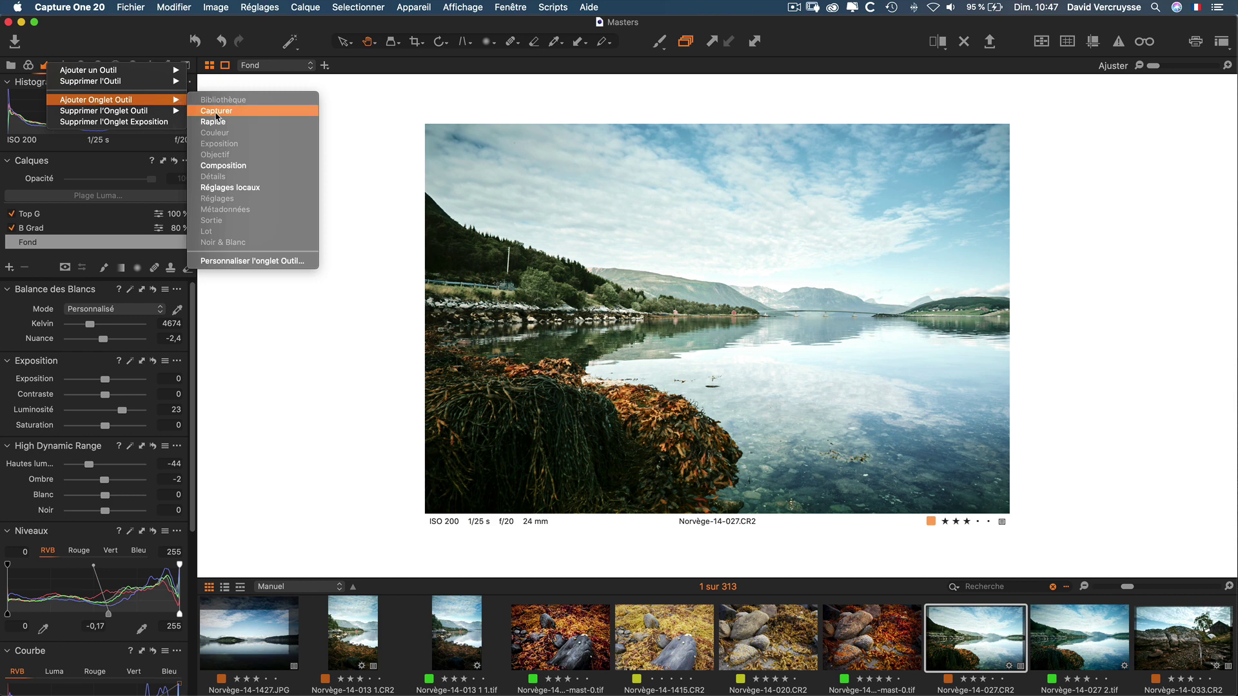
pyautogui.click(217, 127)
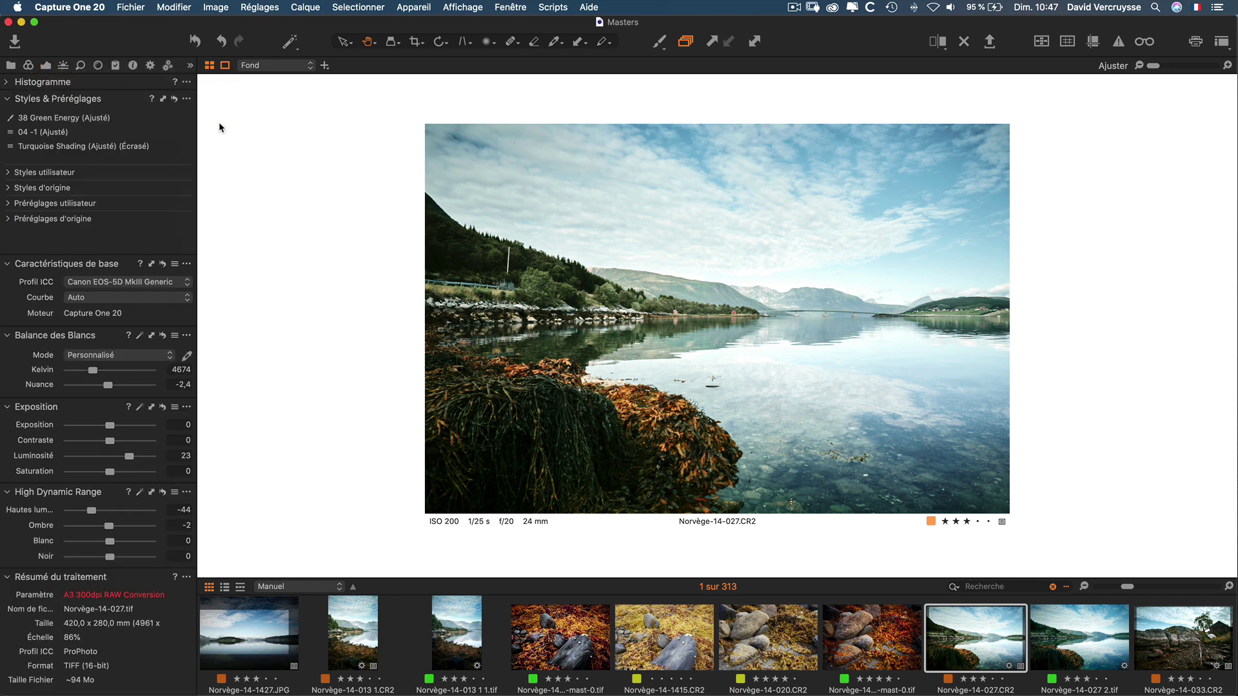
pyautogui.click(190, 66)
pyautogui.click(199, 89)
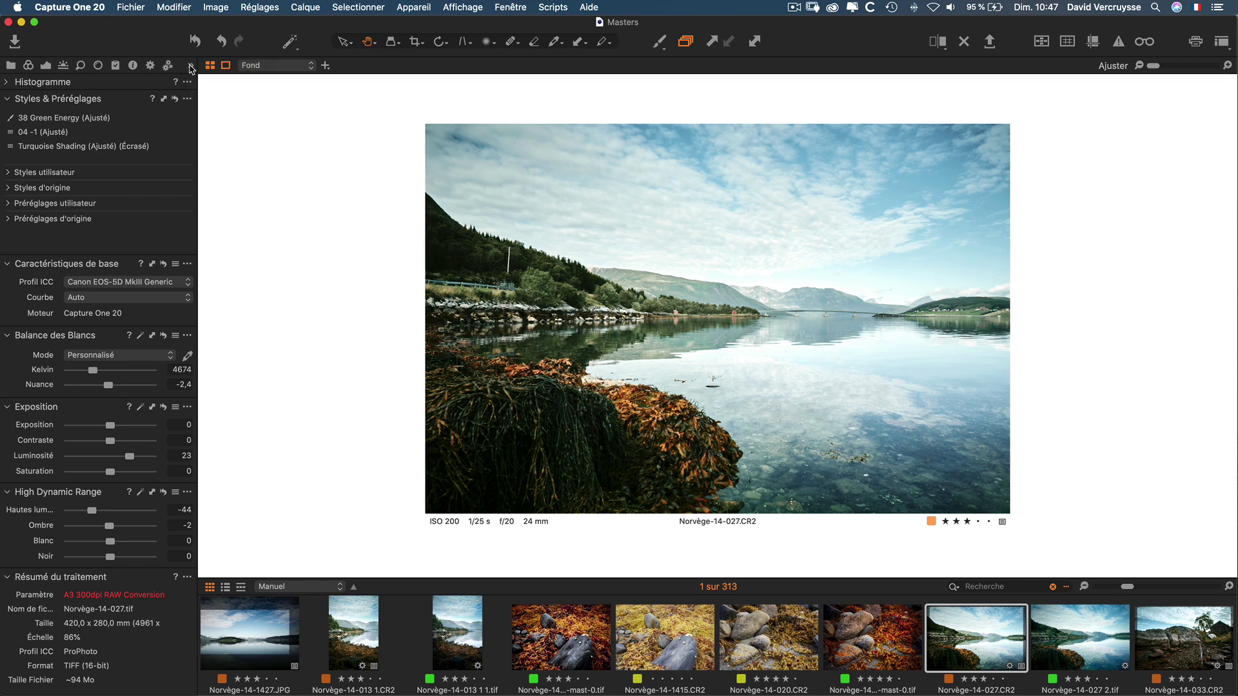
pyautogui.click(190, 66)
pyautogui.click(200, 86)
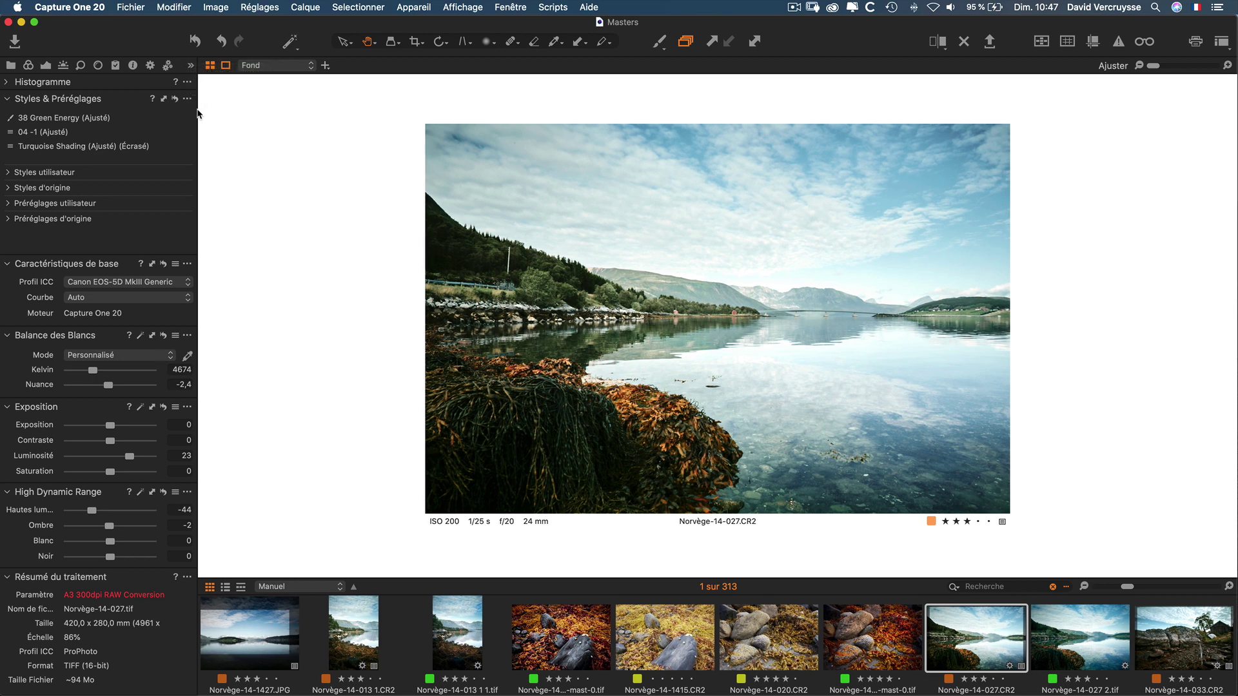
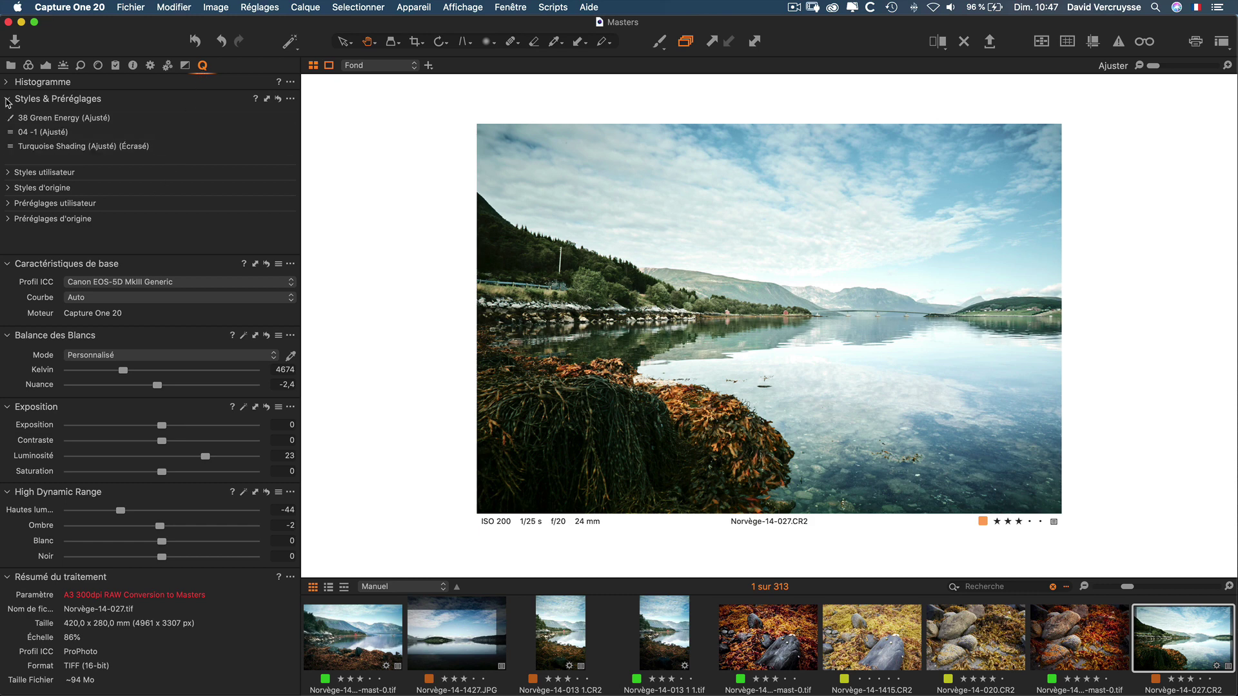
# - Collapse Styles & Préréglages in the Rapide tab and review the options of Résumé du traitement and High Dynamic Range
pyautogui.click(7, 100)
pyautogui.click(8, 82)
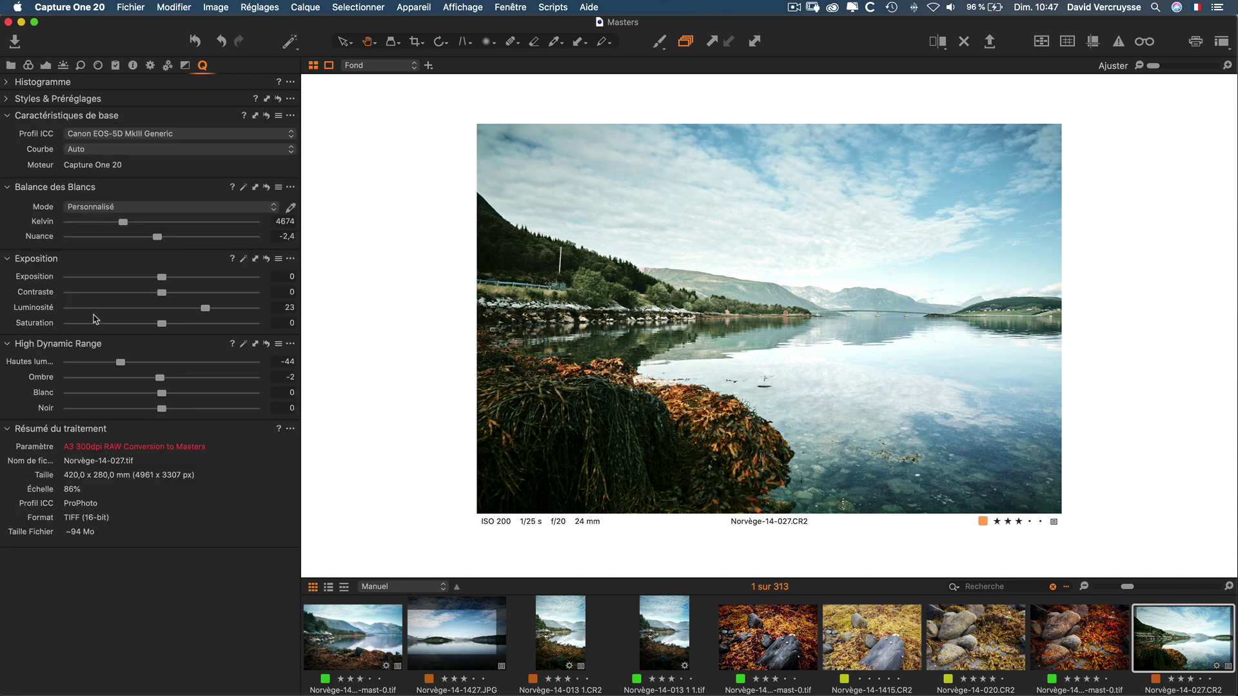
pyautogui.click(291, 432)
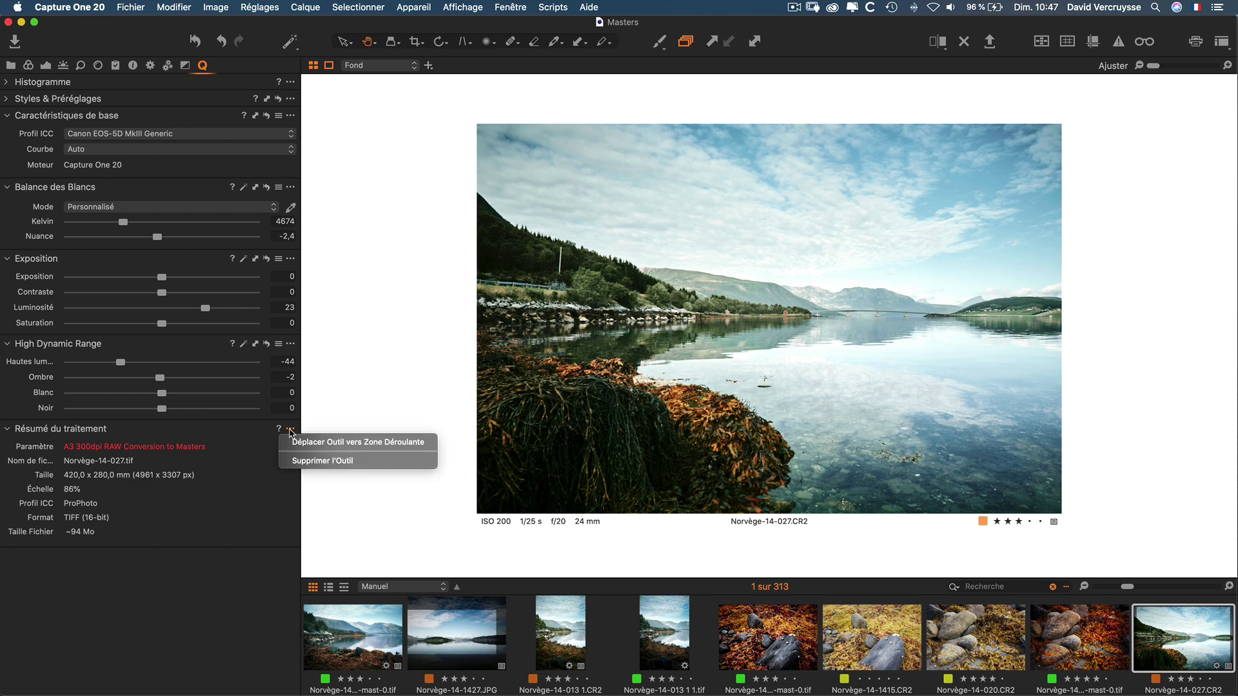
pyautogui.click(265, 536)
pyautogui.click(291, 345)
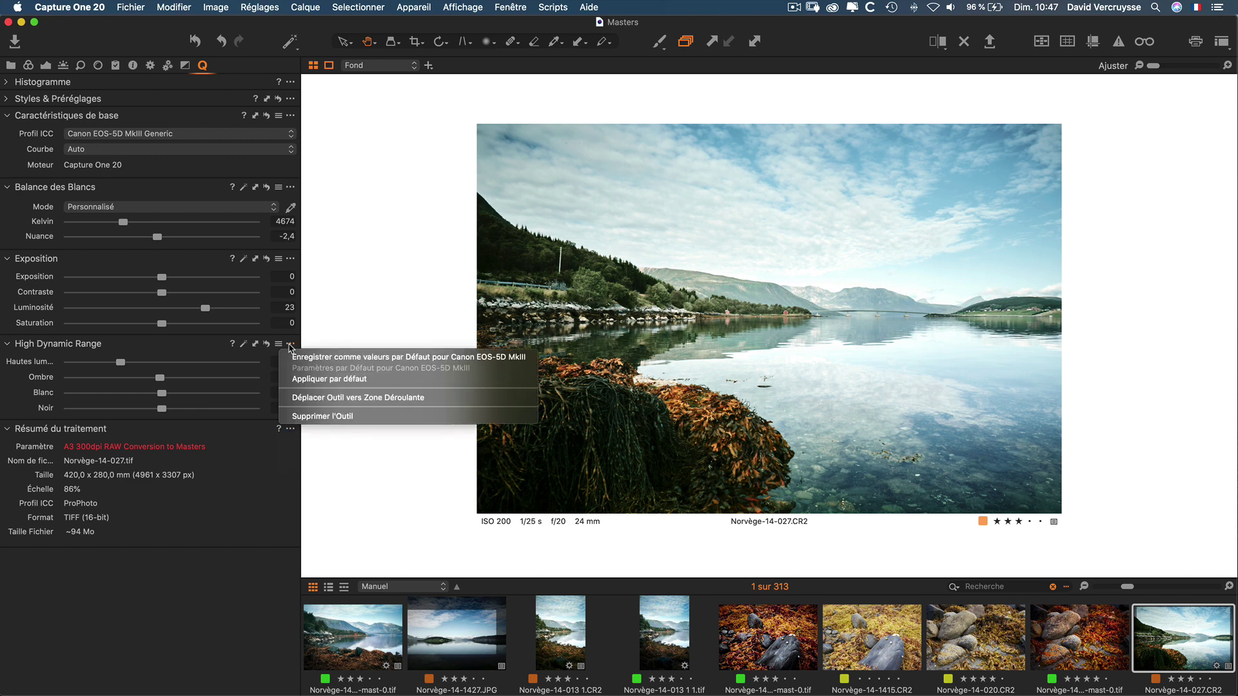
pyautogui.rightClick(169, 602)
pyautogui.moveTo(186, 620)
pyautogui.click(109, 565)
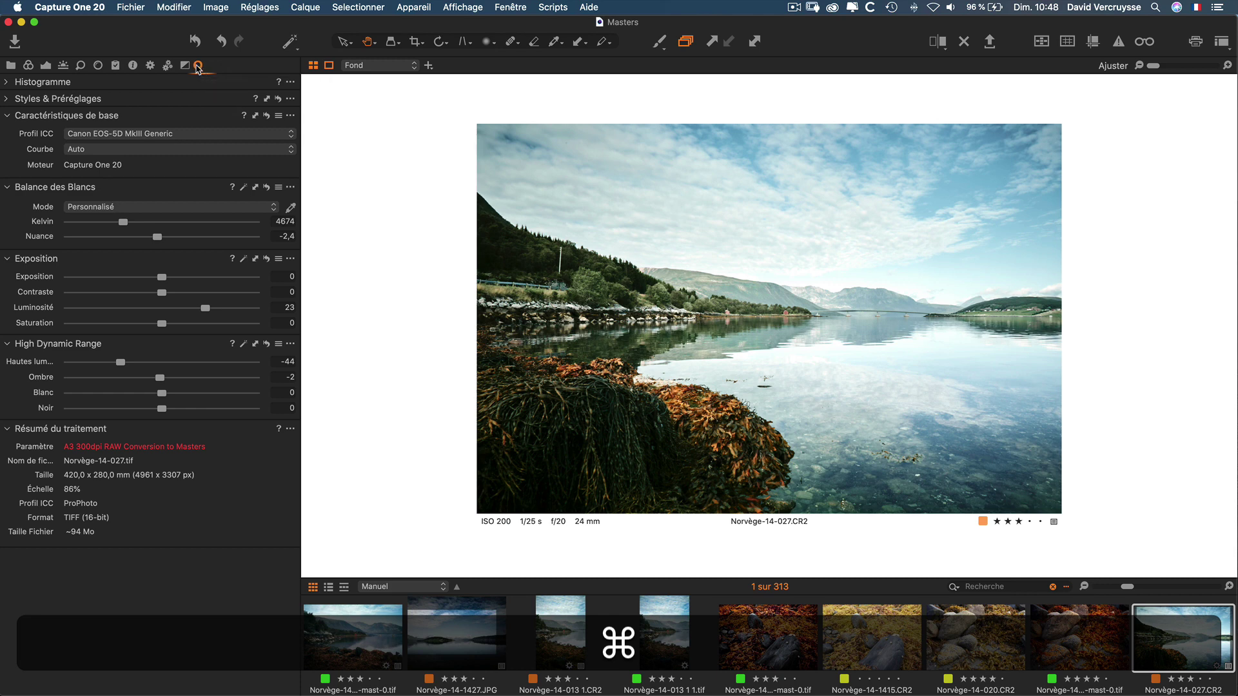
# - Try to reorder the Rapide tab among the tool tabs, and delete it with all its tools
pyautogui.moveTo(202, 65); pyautogui.dragTo(161, 77)
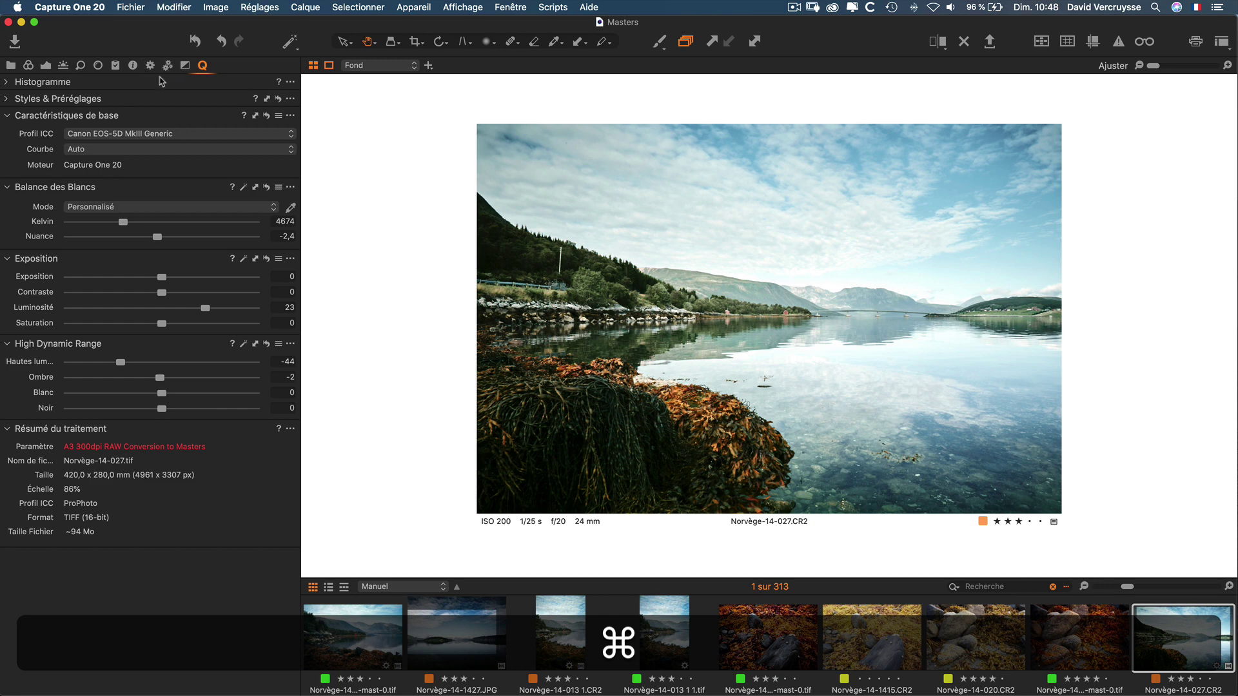
pyautogui.rightClick(203, 71)
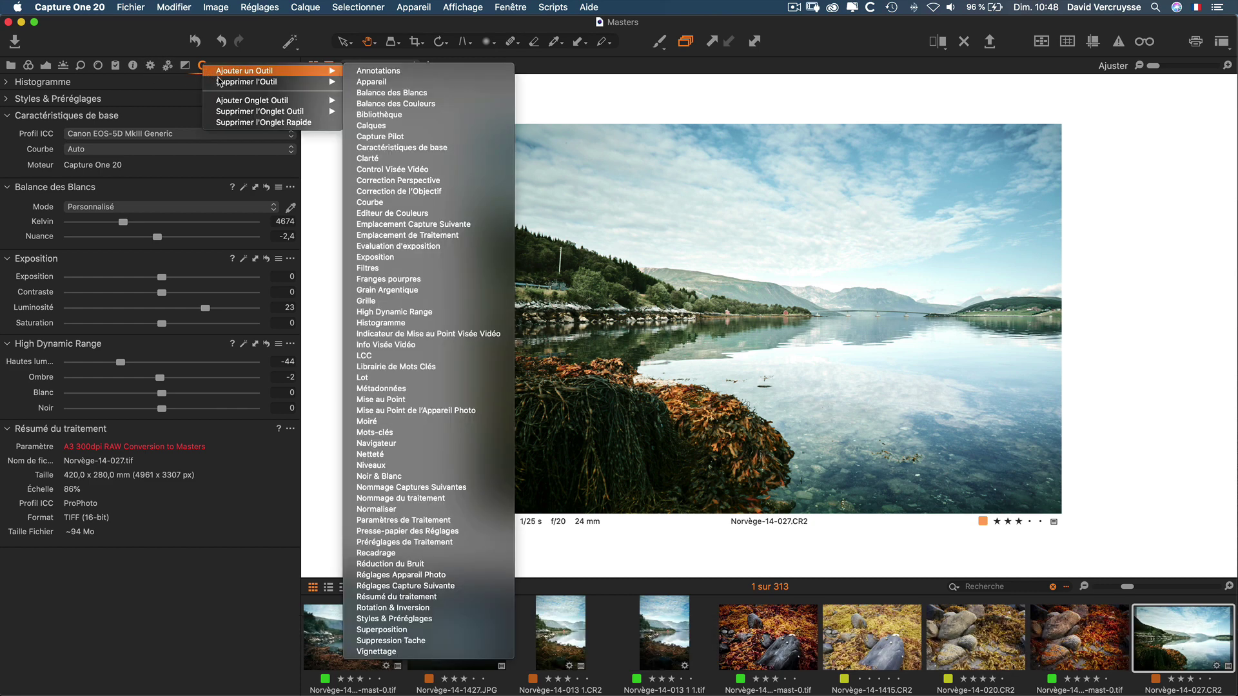
pyautogui.moveTo(223, 113)
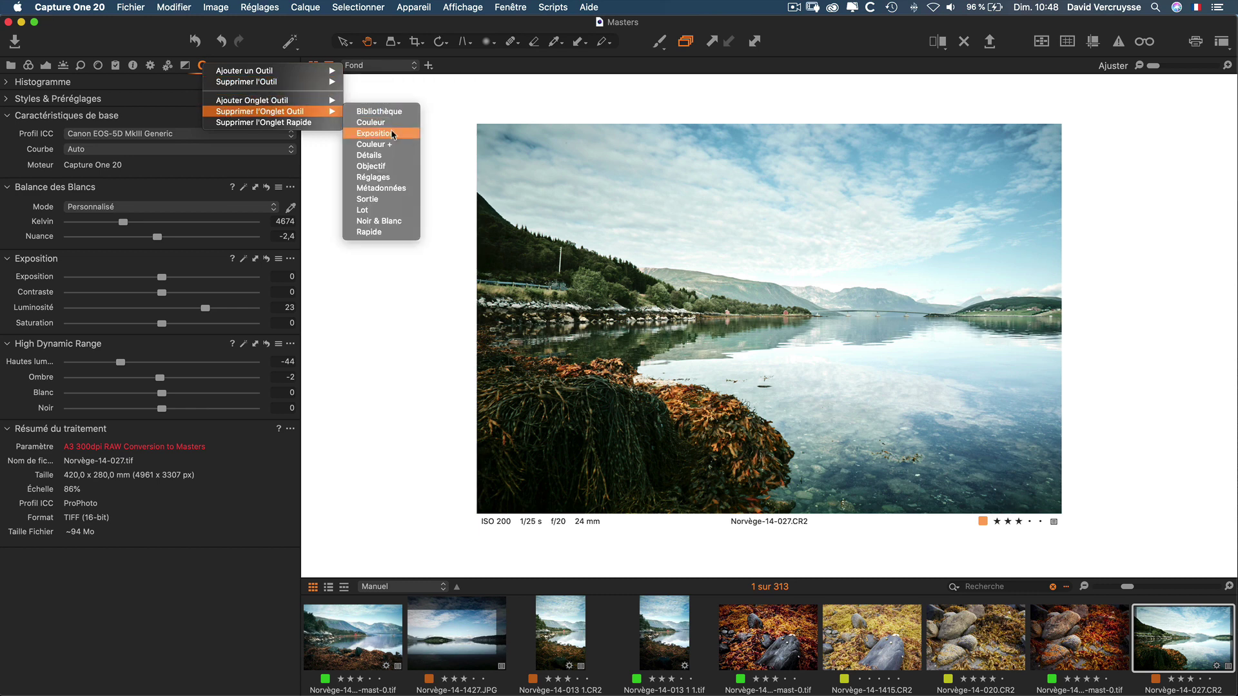
pyautogui.click(372, 232)
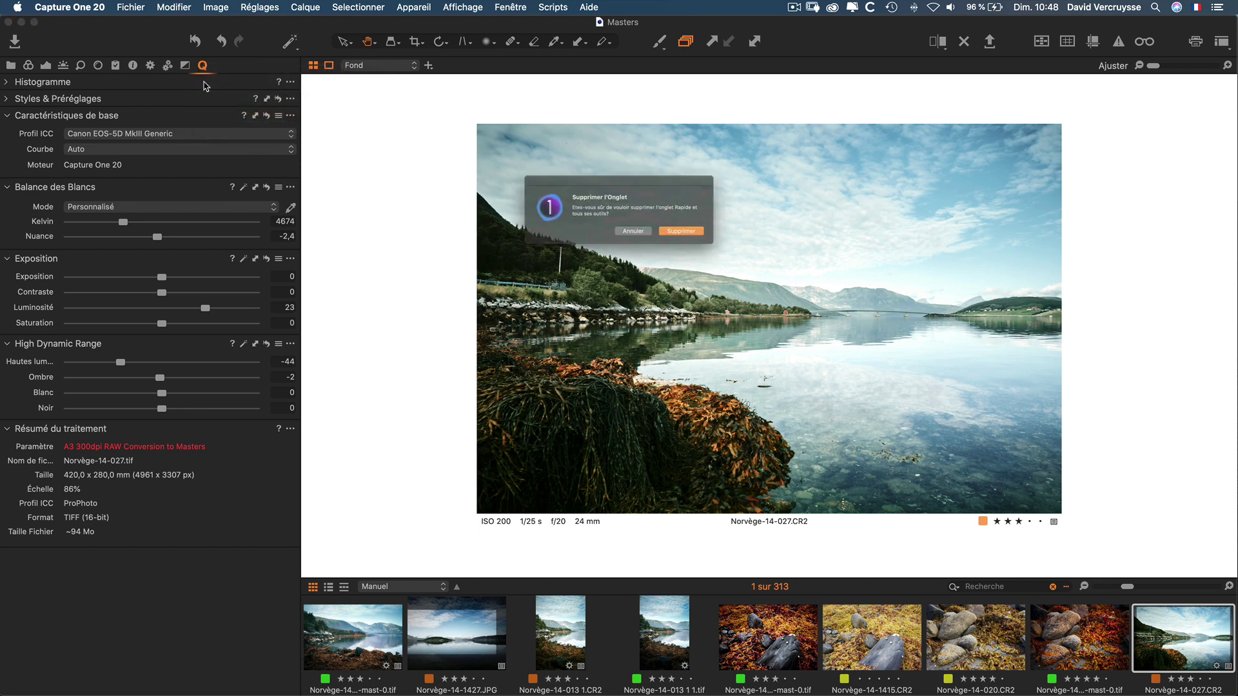
pyautogui.click(695, 243)
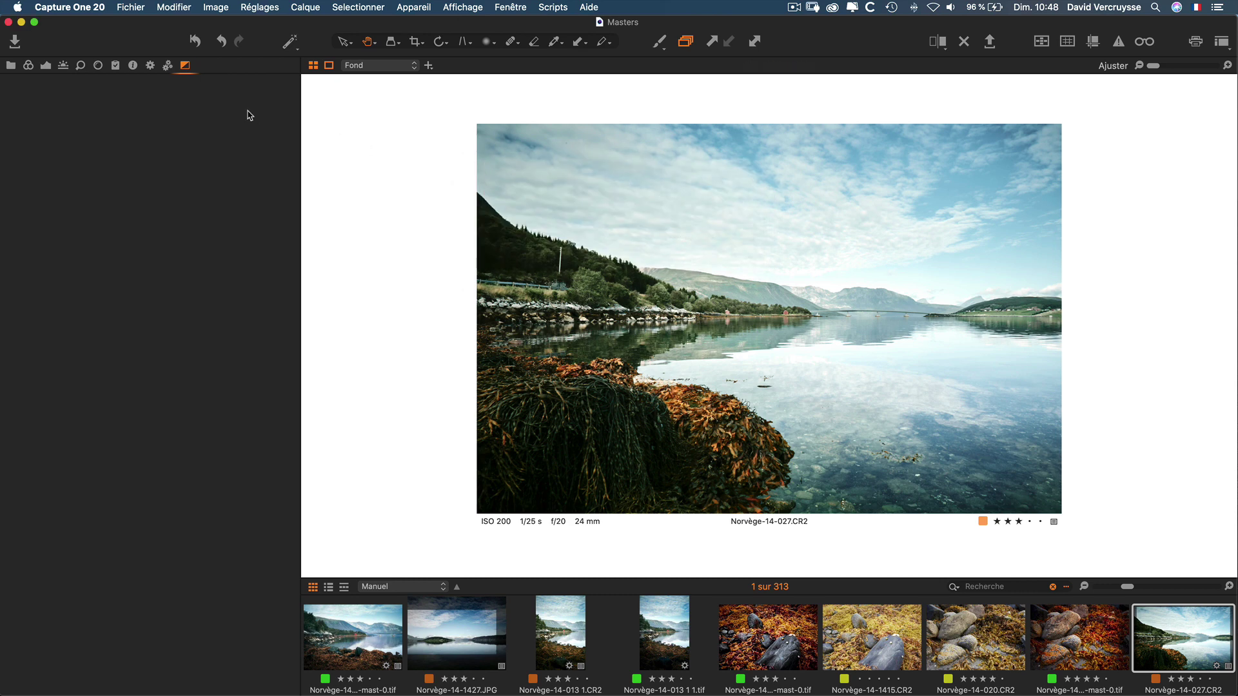
# - Create a custom tool tab named video with the hammer icon
pyautogui.rightClick(211, 71)
pyautogui.moveTo(245, 115)
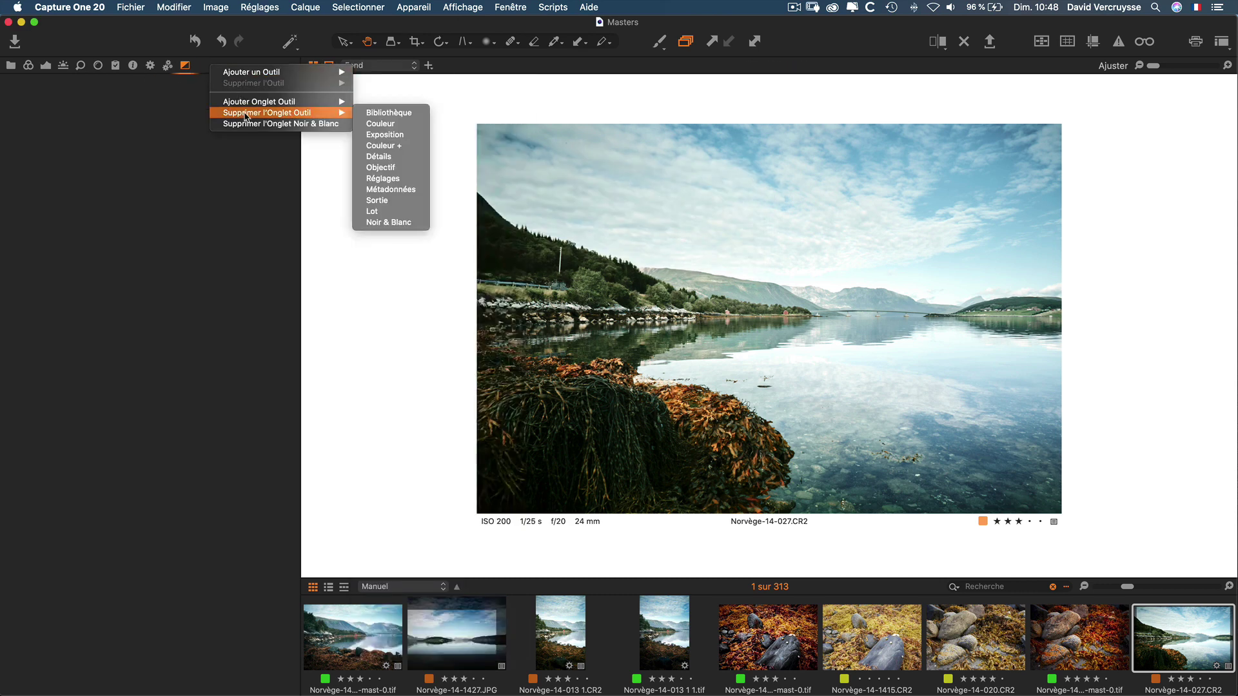
pyautogui.moveTo(291, 103)
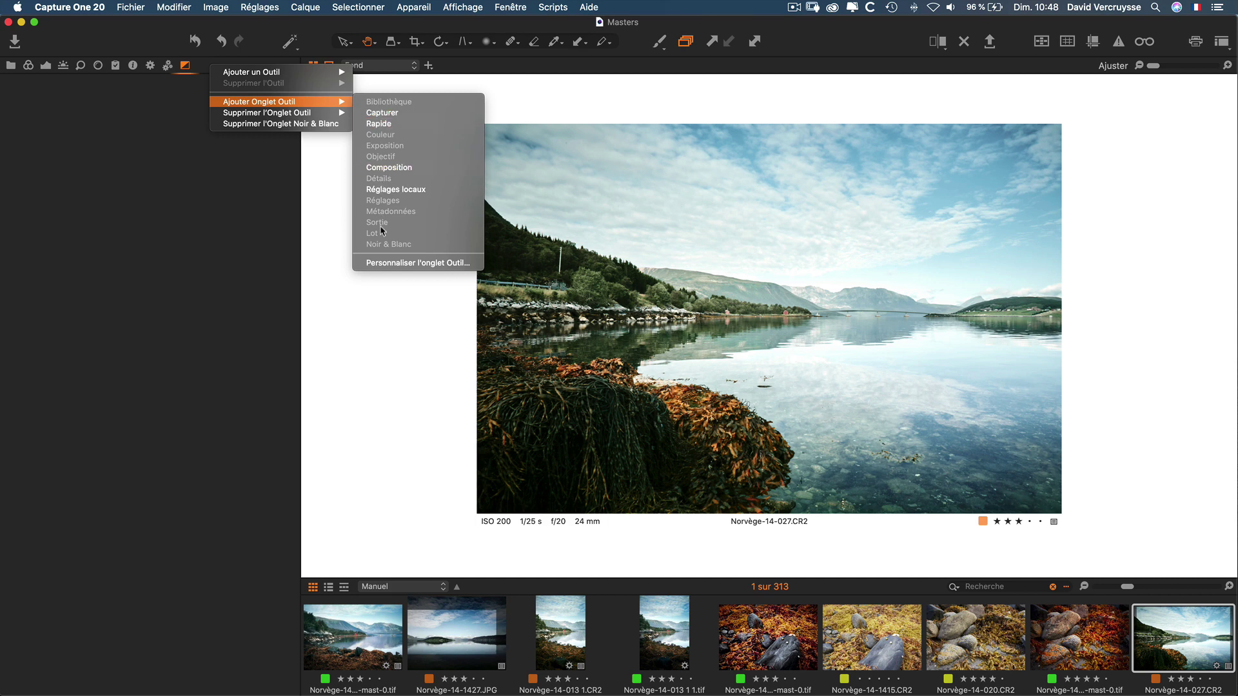
pyautogui.click(383, 263)
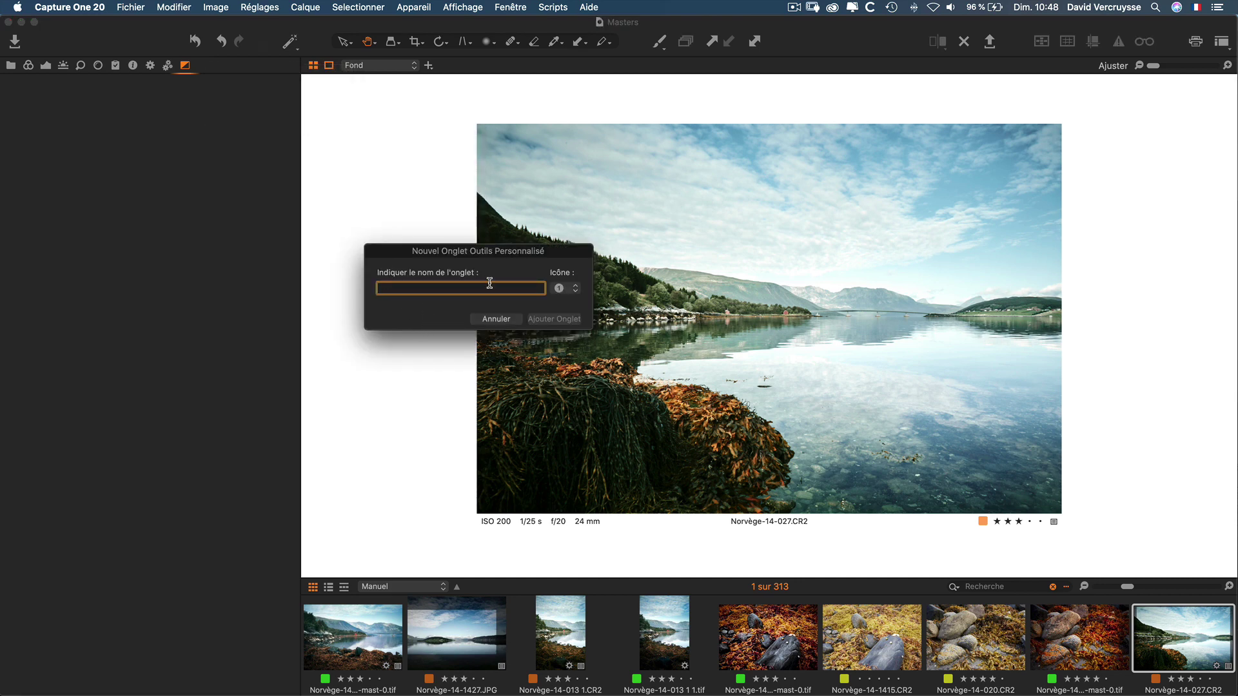
pyautogui.click(573, 290)
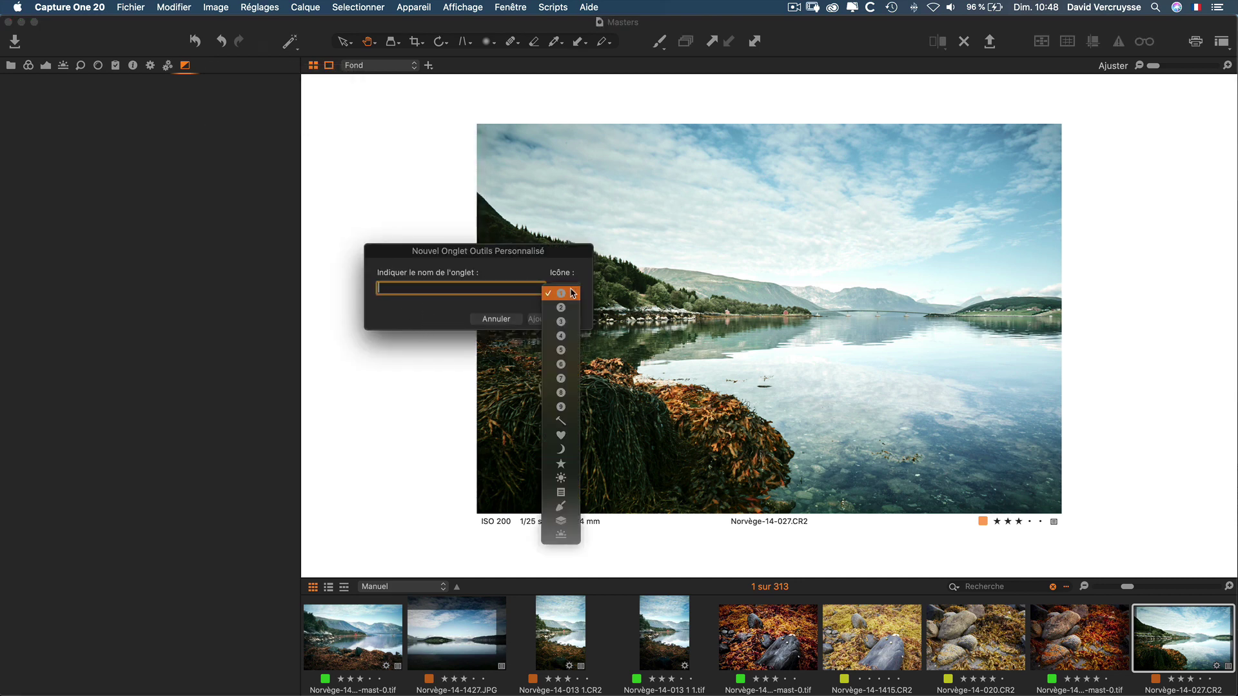
pyautogui.click(565, 423)
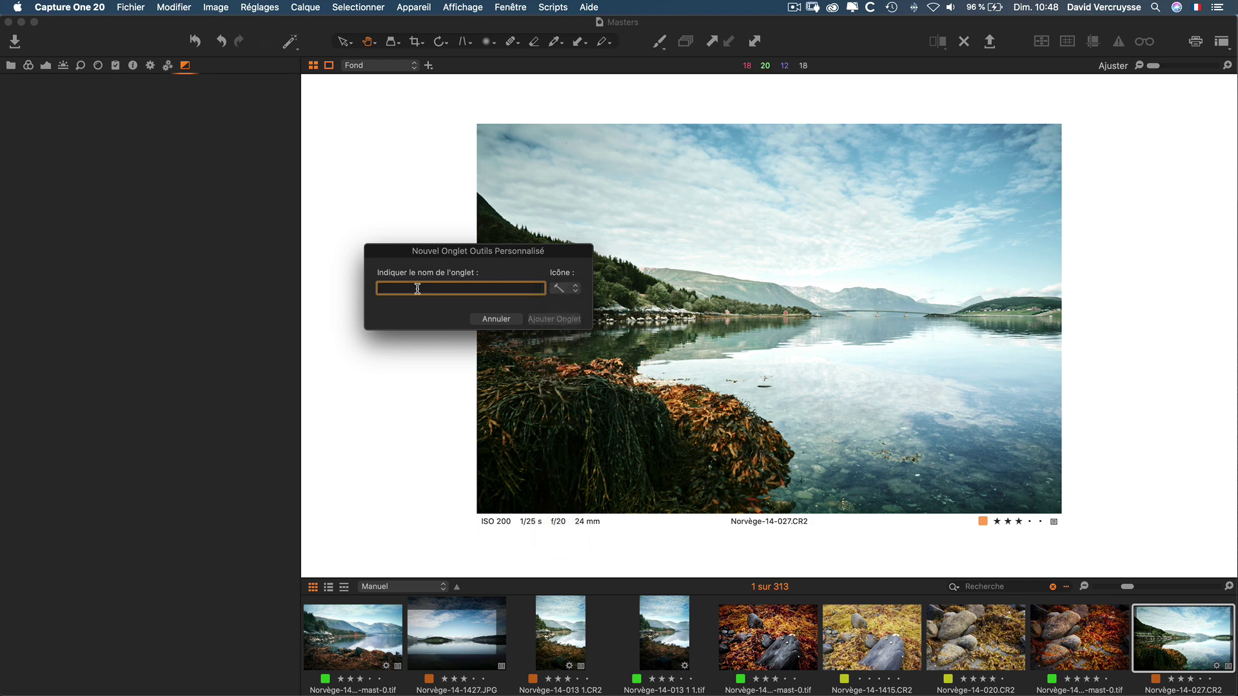
pyautogui.write('V')
pyautogui.press('Return')
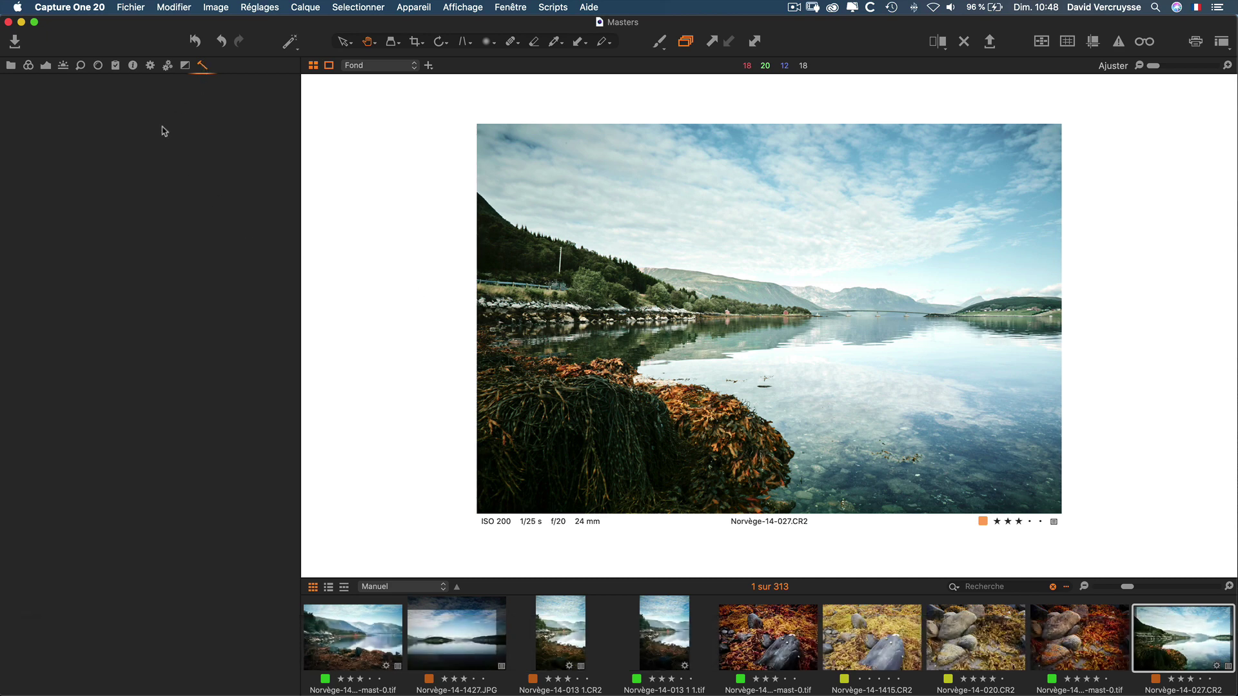
# - Add the Annotations tool to the video tab and draw freehand red annotations over the shoreline and water in the photo
pyautogui.rightClick(127, 116)
pyautogui.moveTo(137, 117)
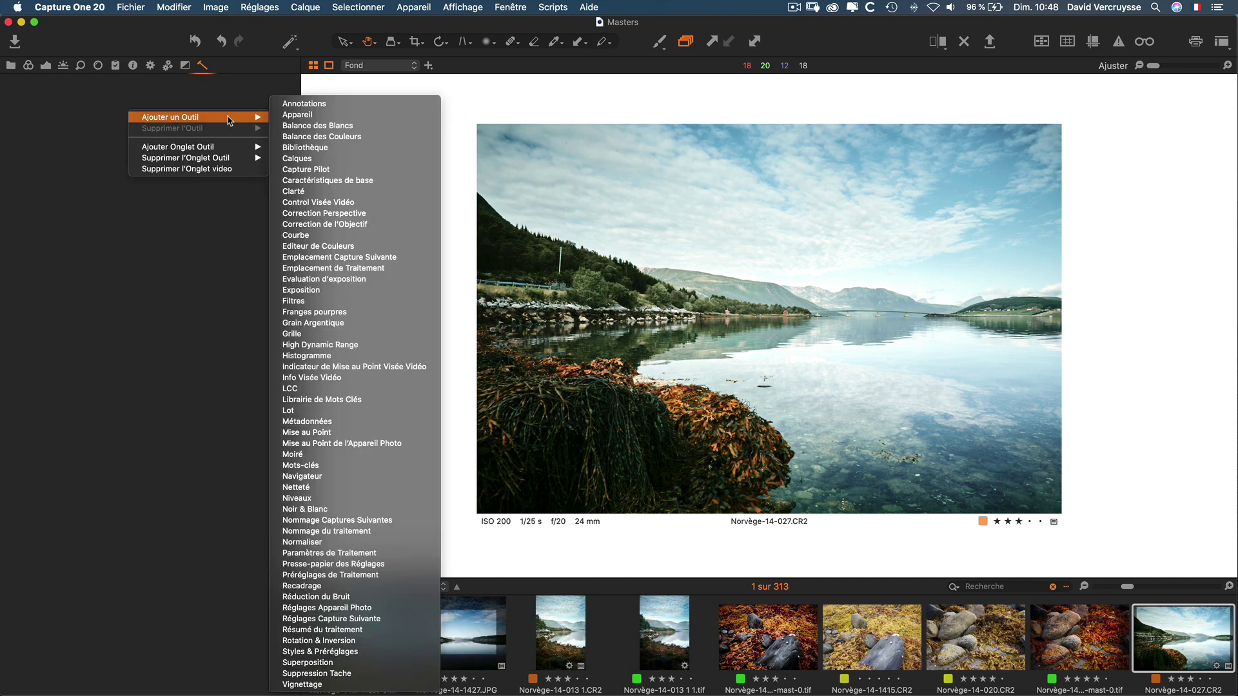
pyautogui.click(311, 105)
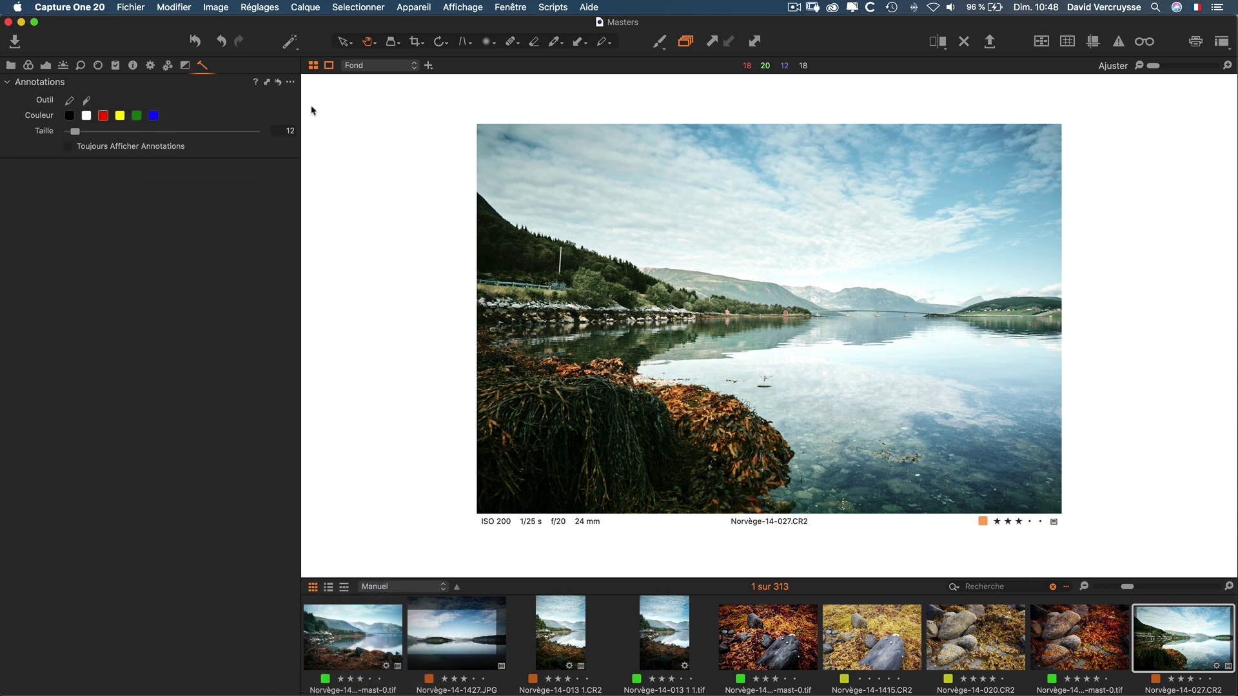
pyautogui.moveTo(735, 292)
pyautogui.mouseDown()
pyautogui.moveTo(647, 234)
pyautogui.moveTo(705, 339)
pyautogui.moveTo(773, 377)
pyautogui.moveTo(704, 409)
pyautogui.moveTo(673, 403)
pyautogui.mouseUp()
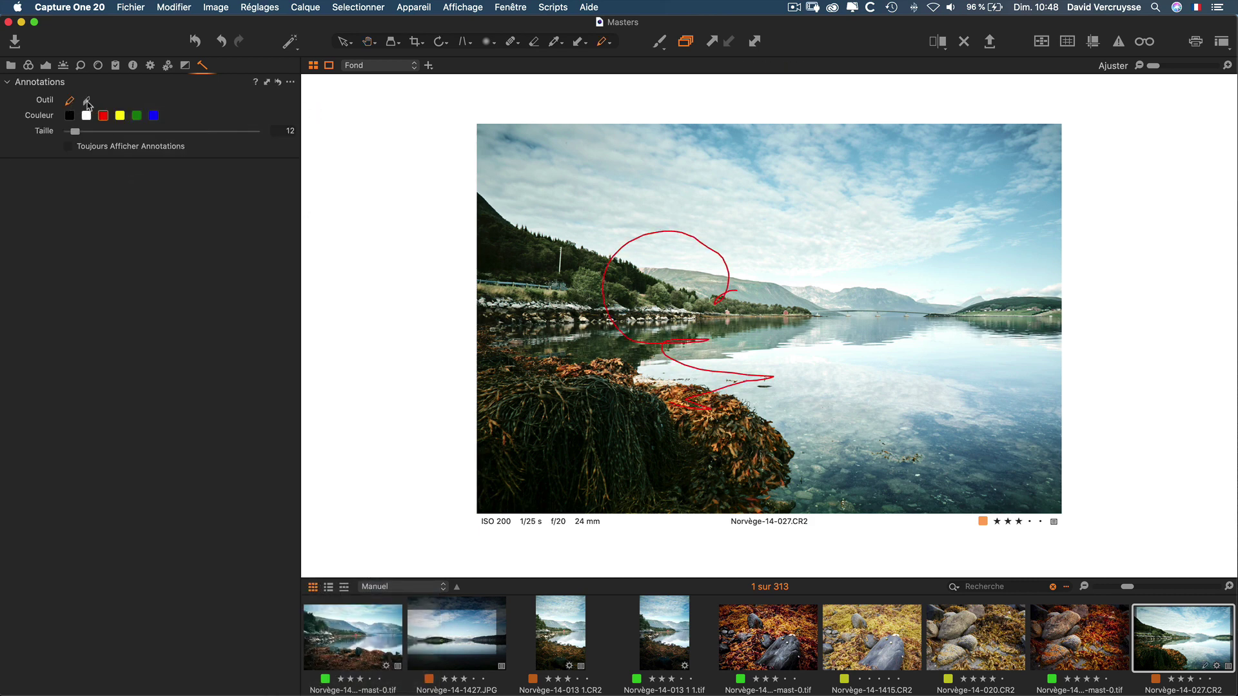
# - Erase the red annotations from the photo and delete the video tool tab with all its tools
pyautogui.click(86, 100)
pyautogui.click(729, 284)
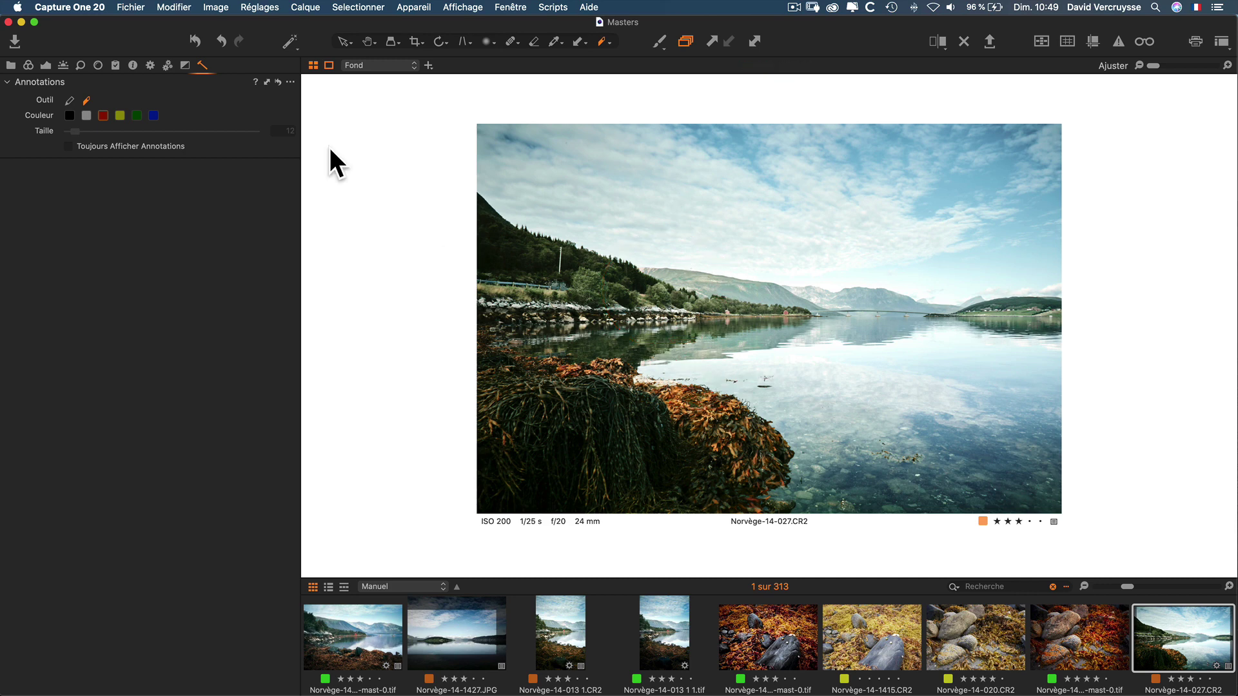
pyautogui.rightClick(201, 69)
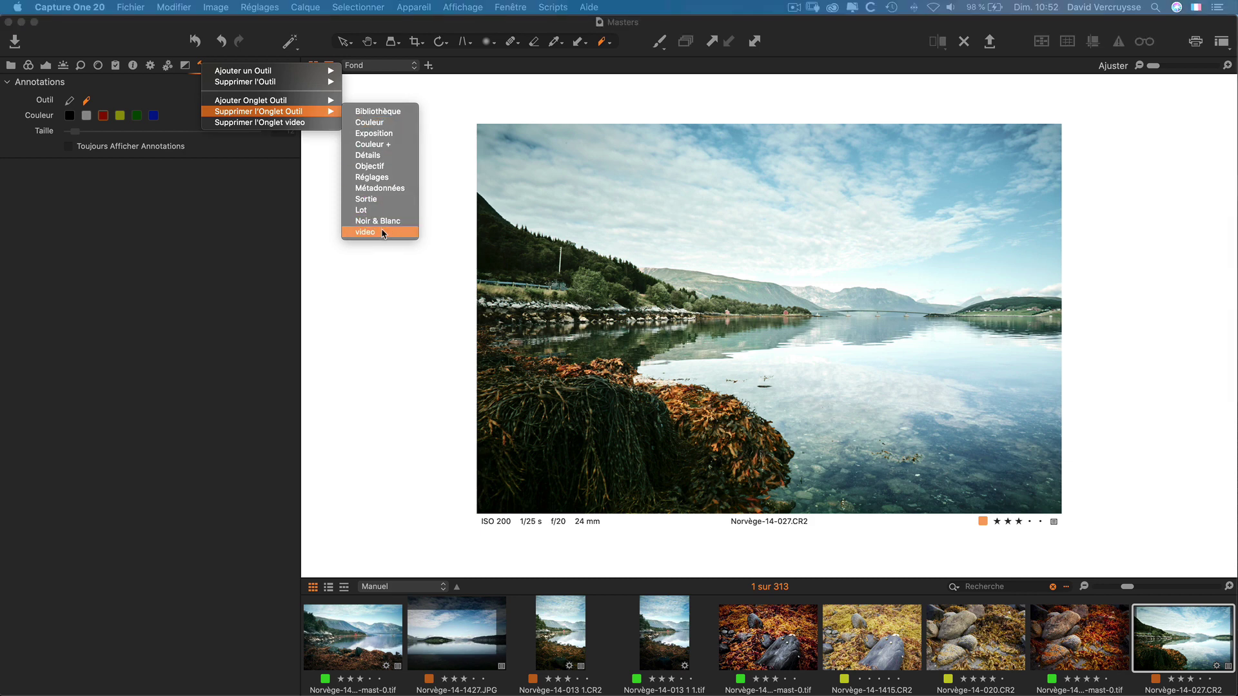
pyautogui.click(382, 232)
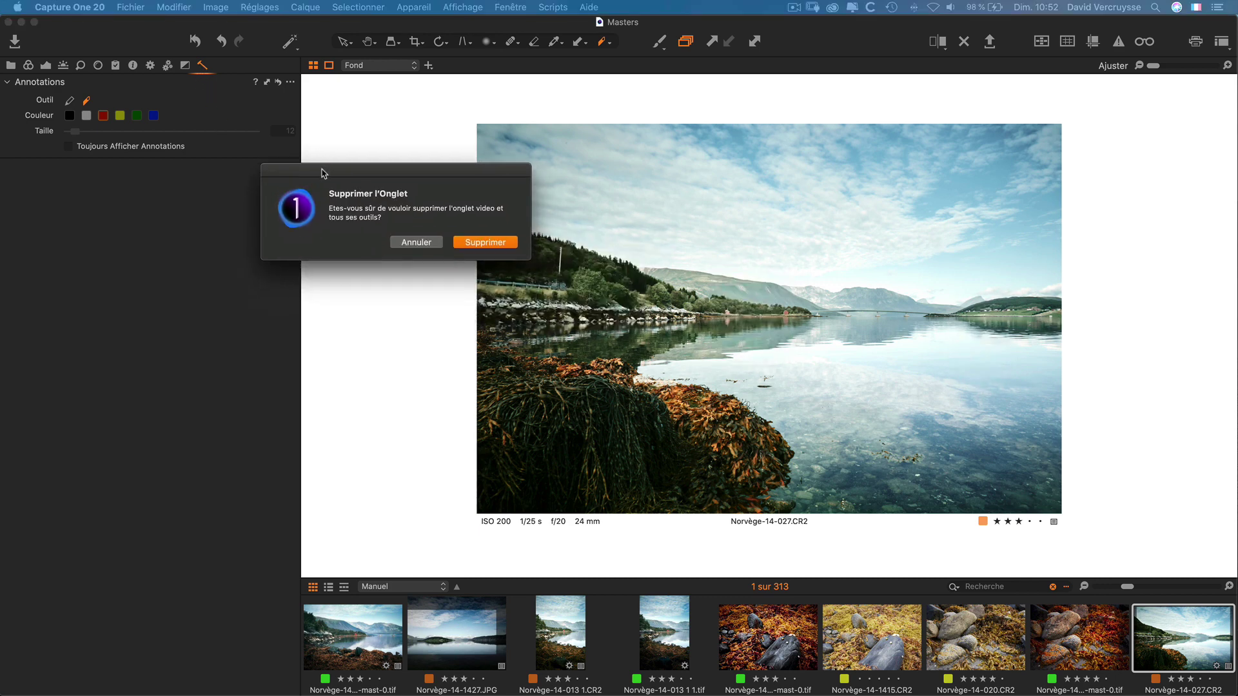
pyautogui.click(482, 233)
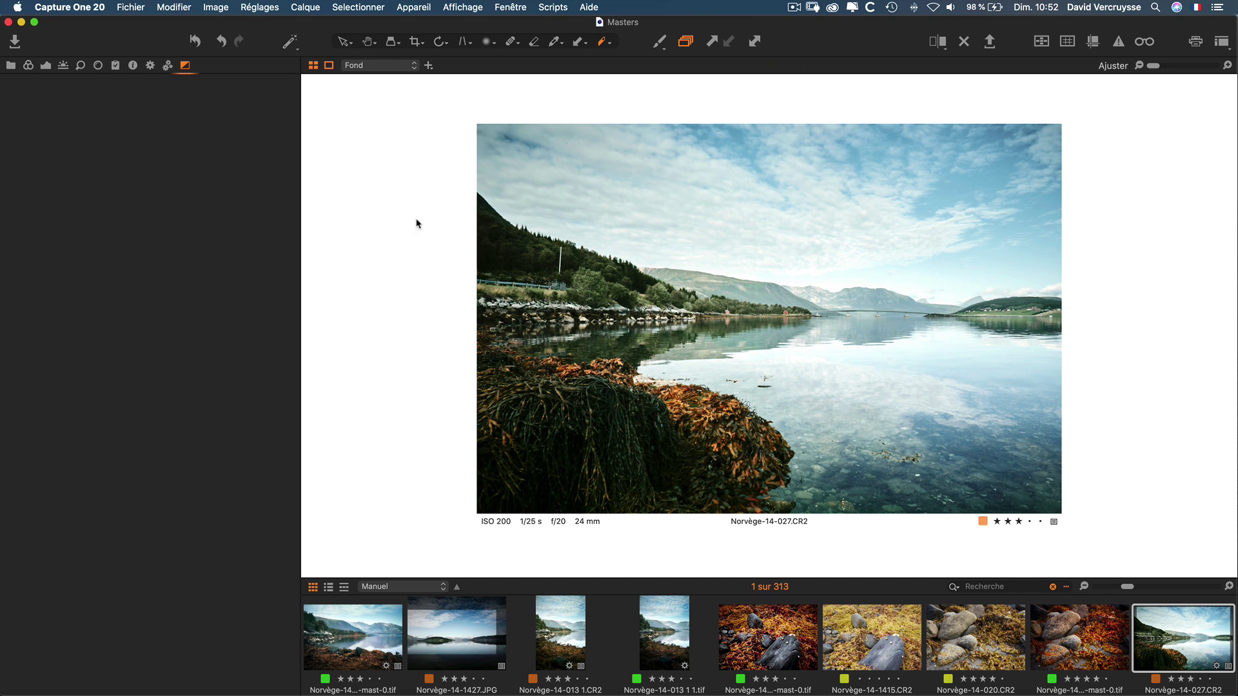
# - Look through the Bibliothèque and Couleur tool tabs, and narrow the tool panel to give the viewer more width
pyautogui.click(169, 66)
pyautogui.click(184, 67)
pyautogui.click(11, 67)
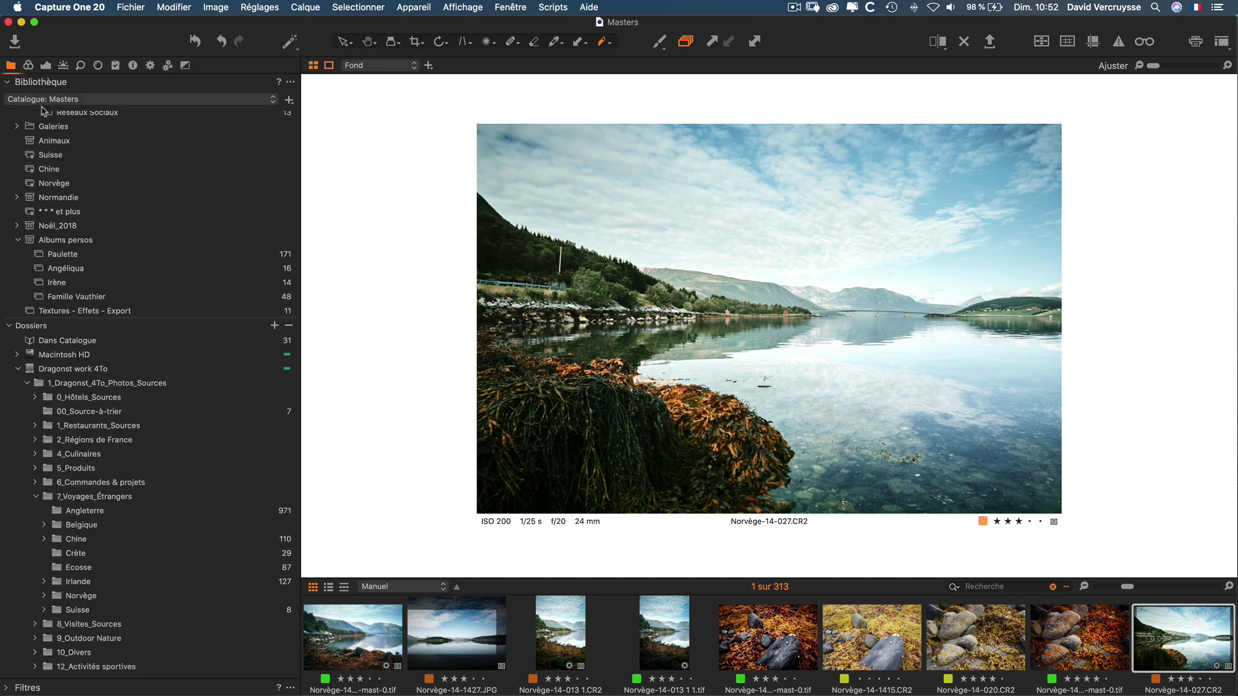
pyautogui.click(28, 68)
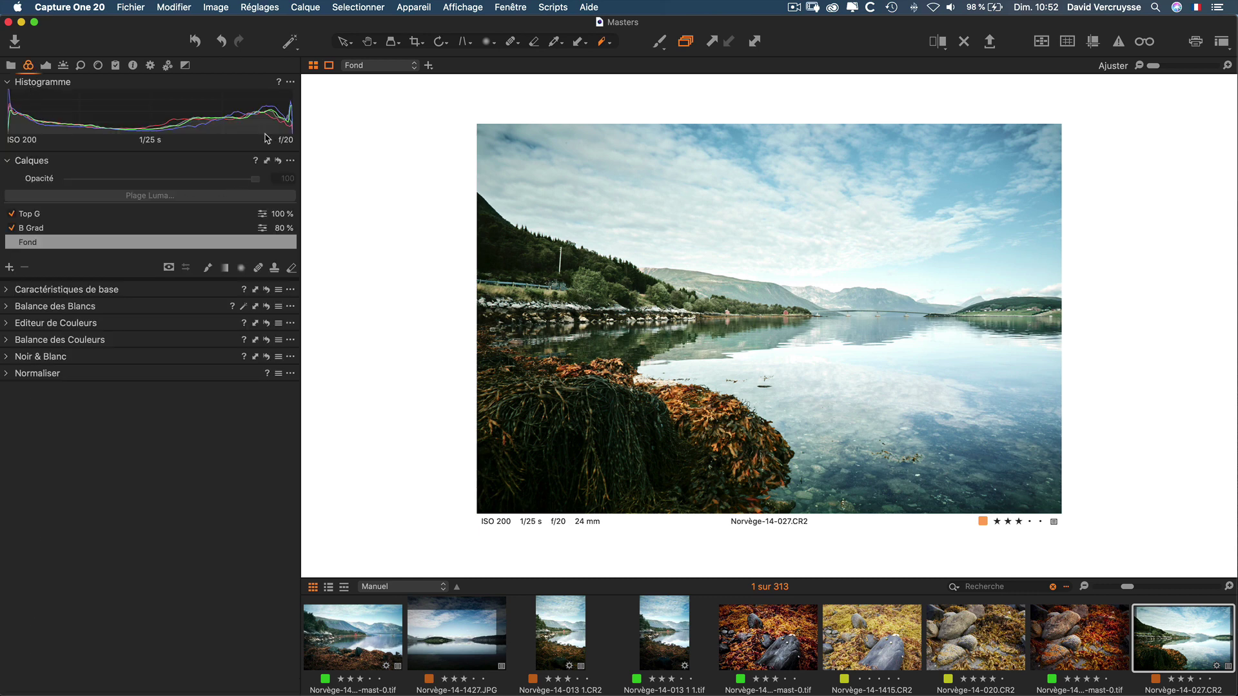
pyautogui.moveTo(301, 80); pyautogui.dragTo(225, 94)
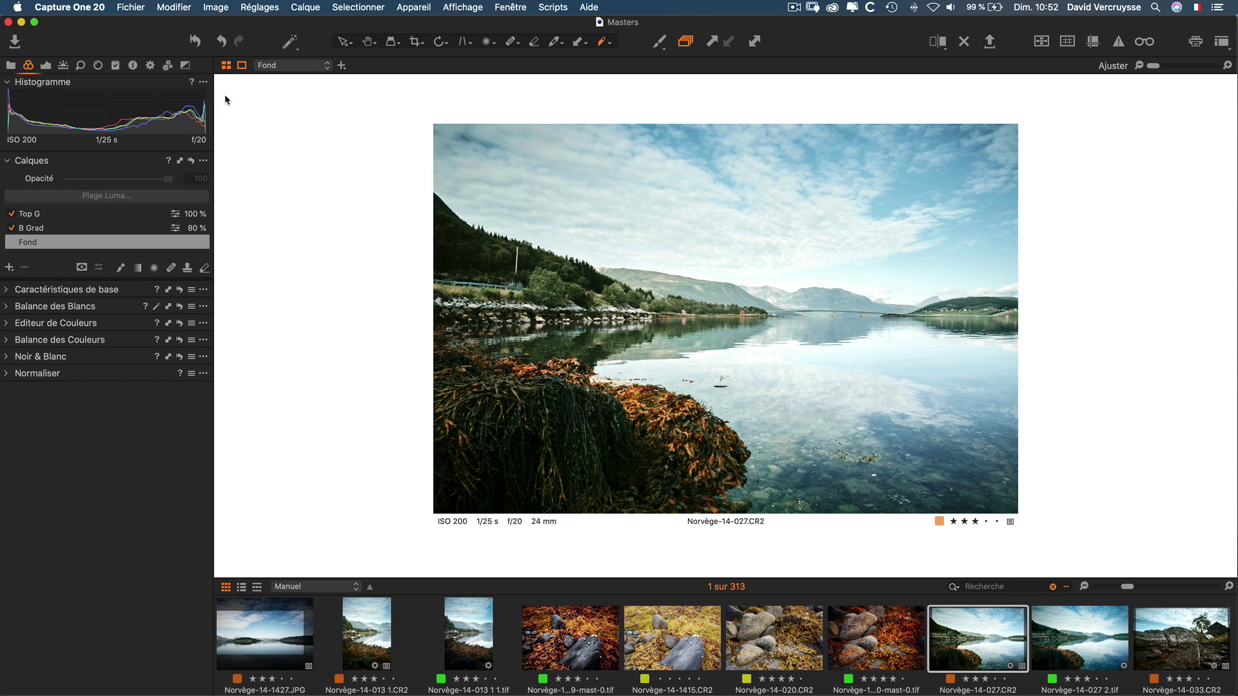
# - Detach the Courbe tool from the Exposition tab and float it over the viewer
pyautogui.click(45, 66)
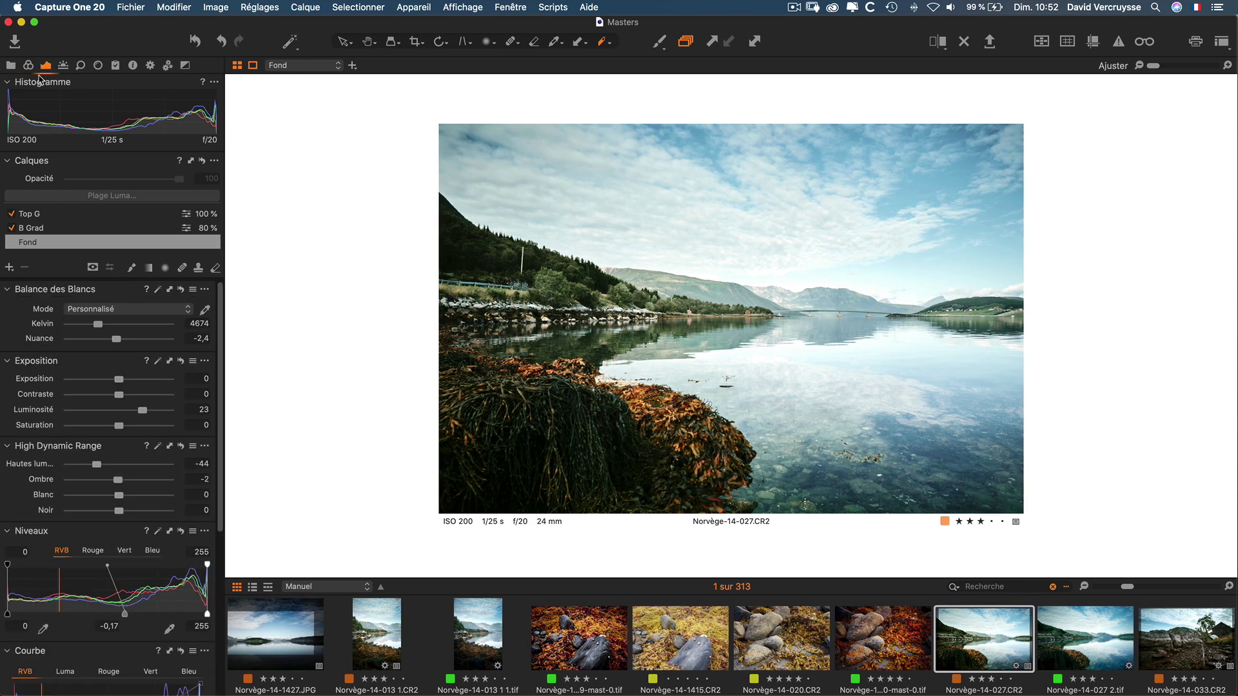
pyautogui.moveTo(36, 298); pyautogui.dragTo(62, 291)
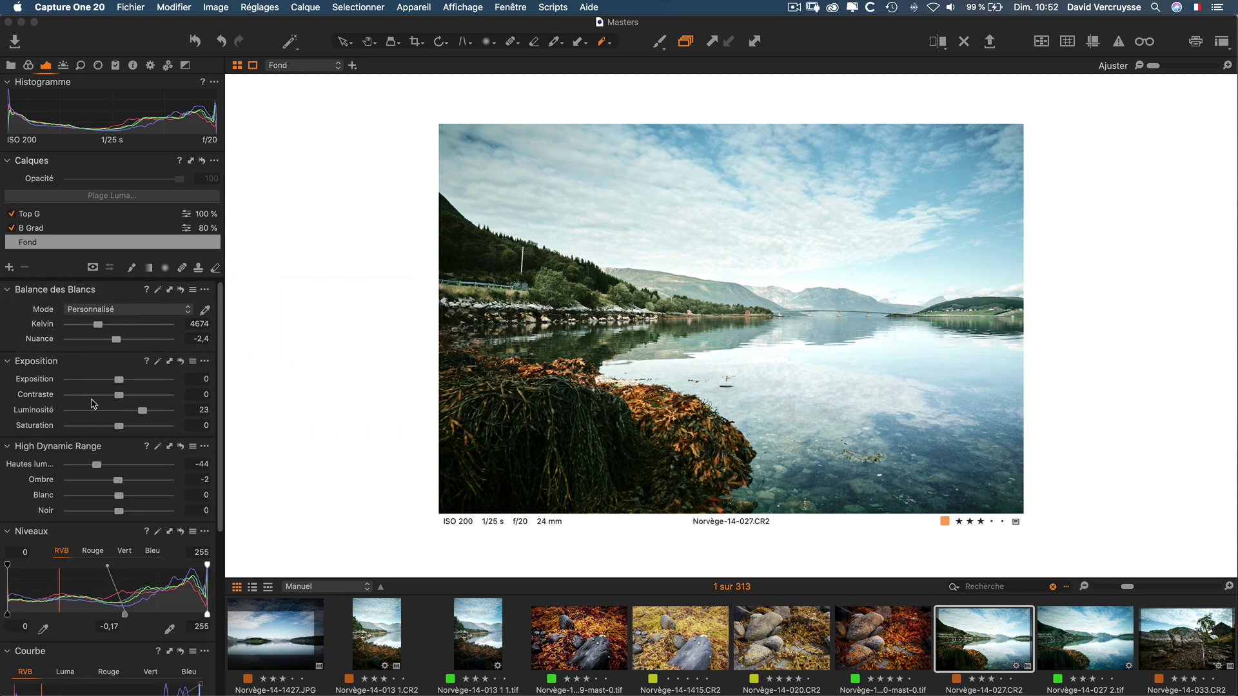
pyautogui.scroll(-3, 95, 401)
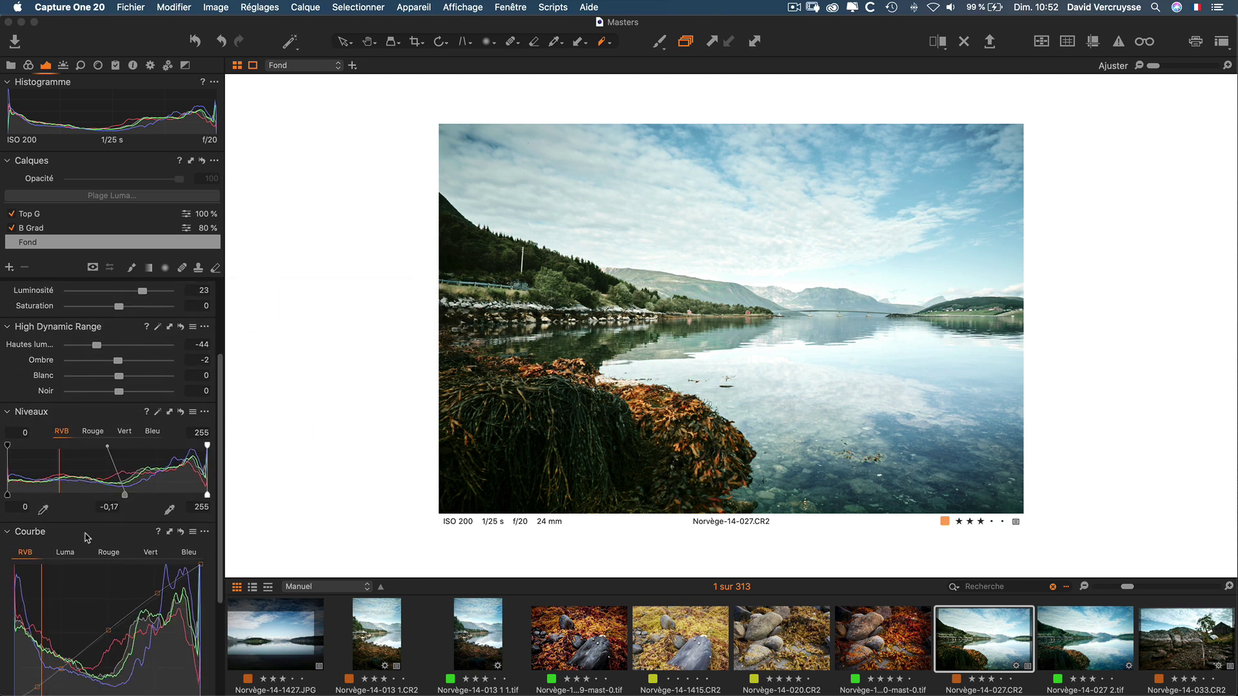
pyautogui.scroll(-6, 55, 524)
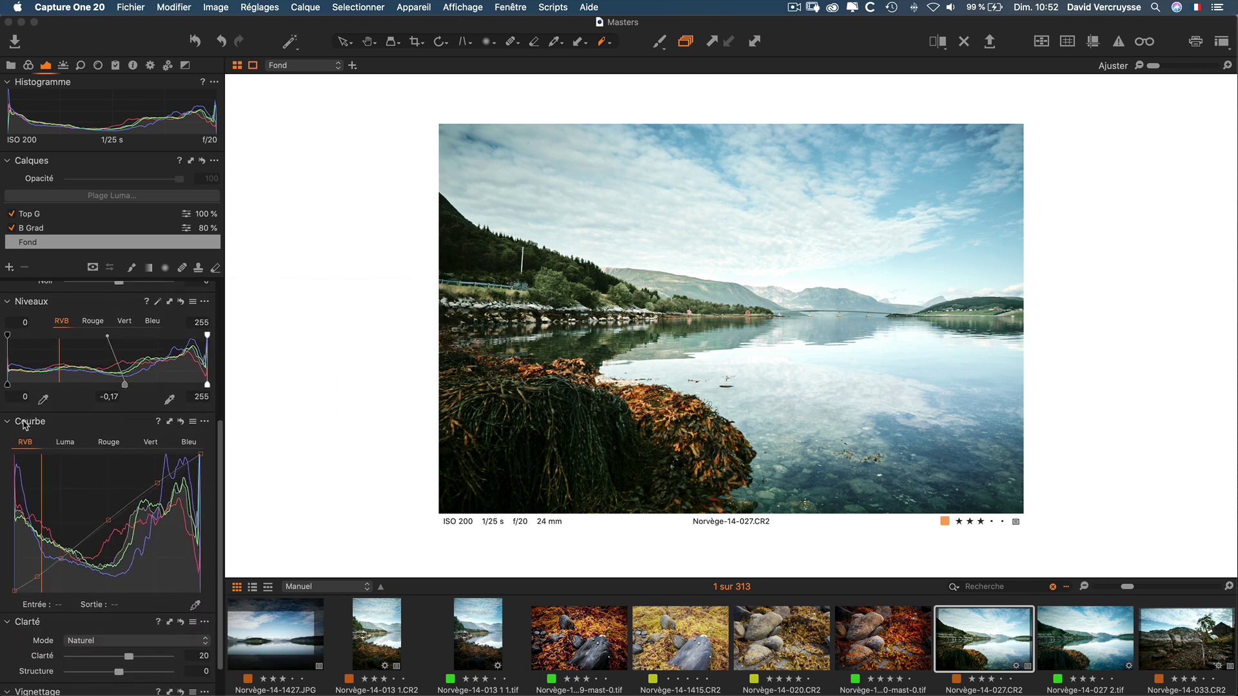
pyautogui.moveTo(25, 423); pyautogui.dragTo(289, 147)
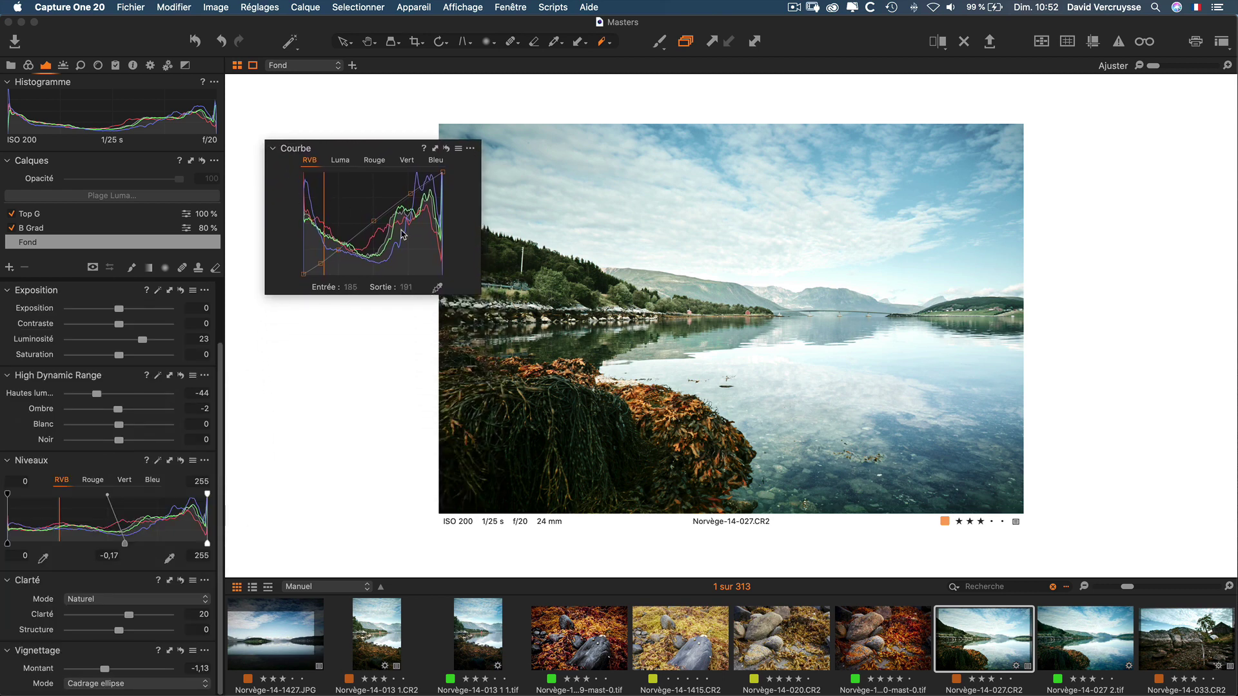
# - Enlarge the floating Courbe tool with its Luma curve shown, and dock it back between High Dynamic Range and Niveaux
pyautogui.moveTo(476, 294); pyautogui.dragTo(668, 515)
pyautogui.click(360, 170)
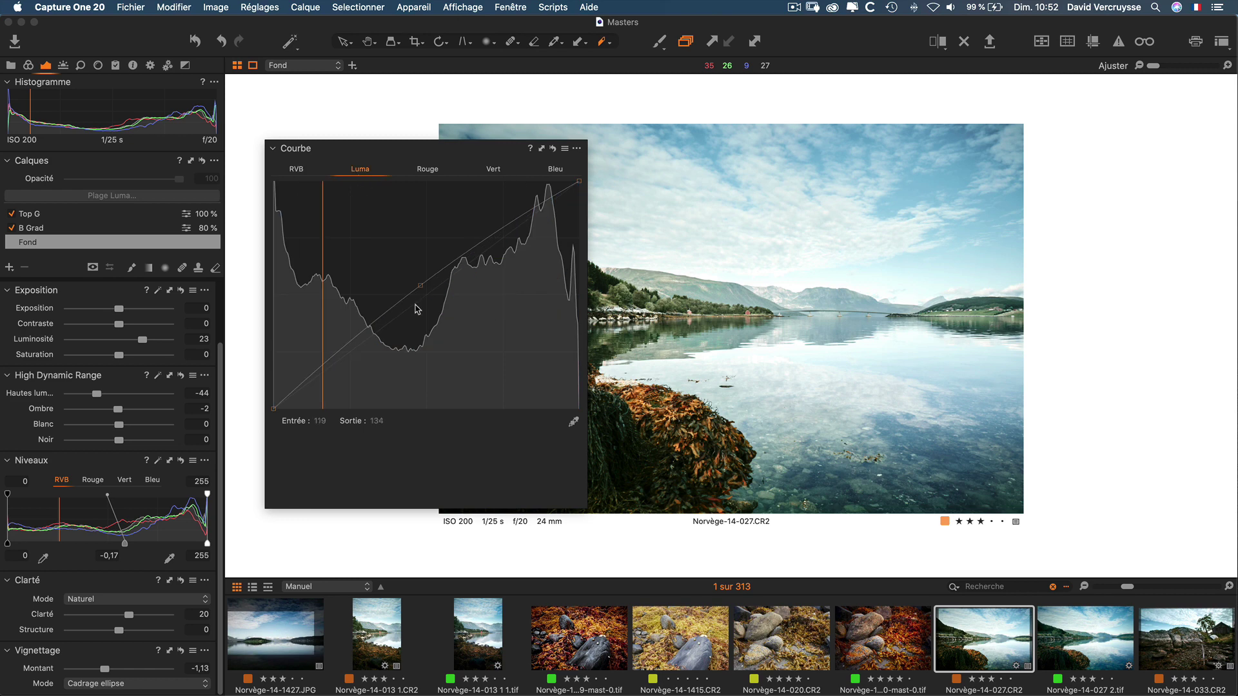
pyautogui.moveTo(419, 308); pyautogui.dragTo(421, 285)
pyautogui.moveTo(308, 150); pyautogui.dragTo(33, 474)
pyautogui.scroll(1, 38, 464)
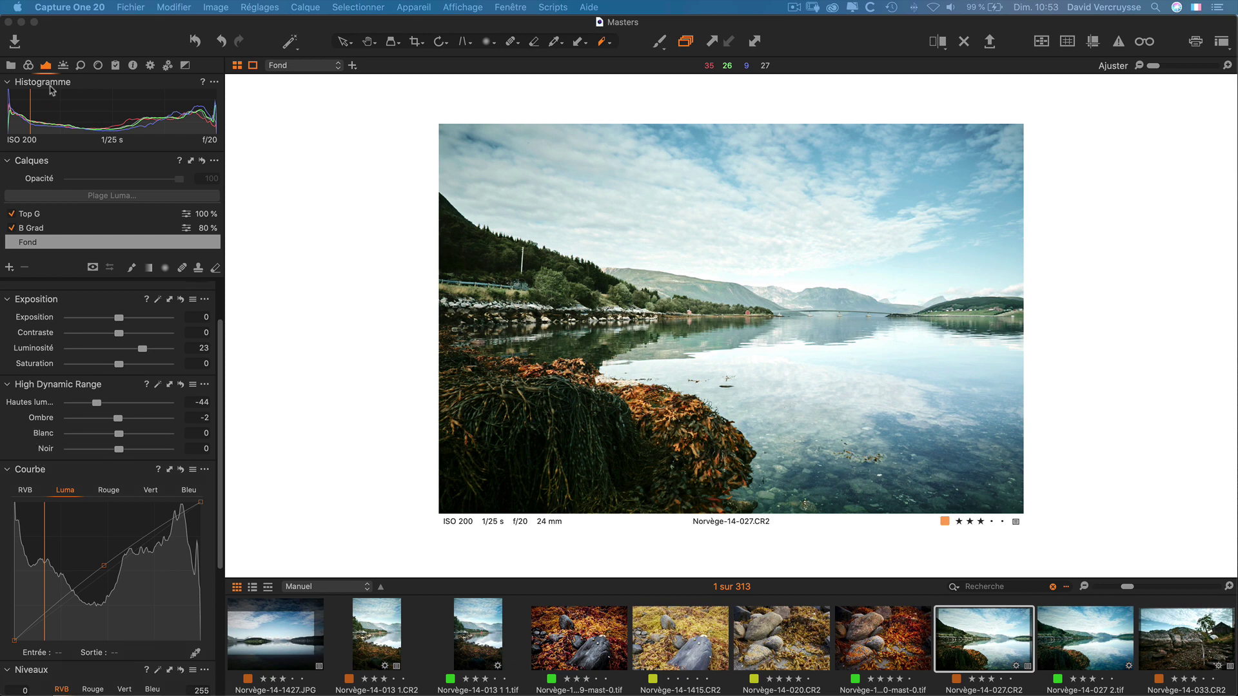
# - Expand Editeur de Couleurs in the Couleur + tab to view its advanced colour wheel, and collapse it again
pyautogui.click(63, 66)
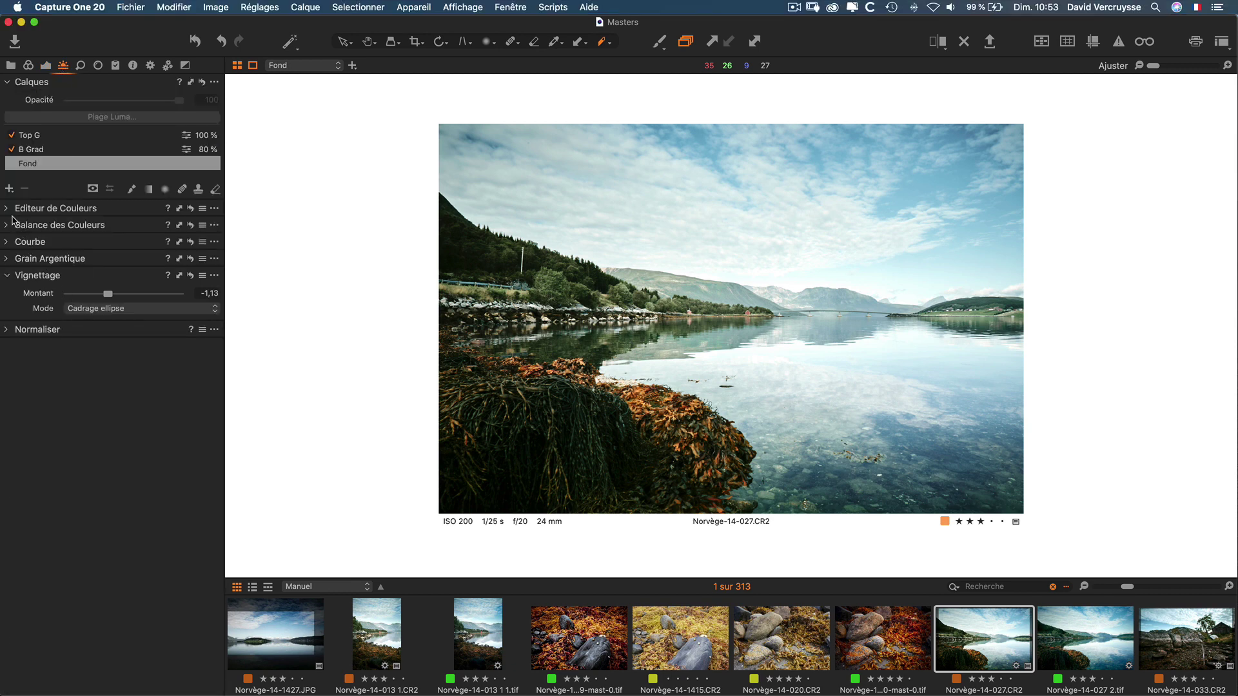
pyautogui.click(13, 209)
pyautogui.click(113, 230)
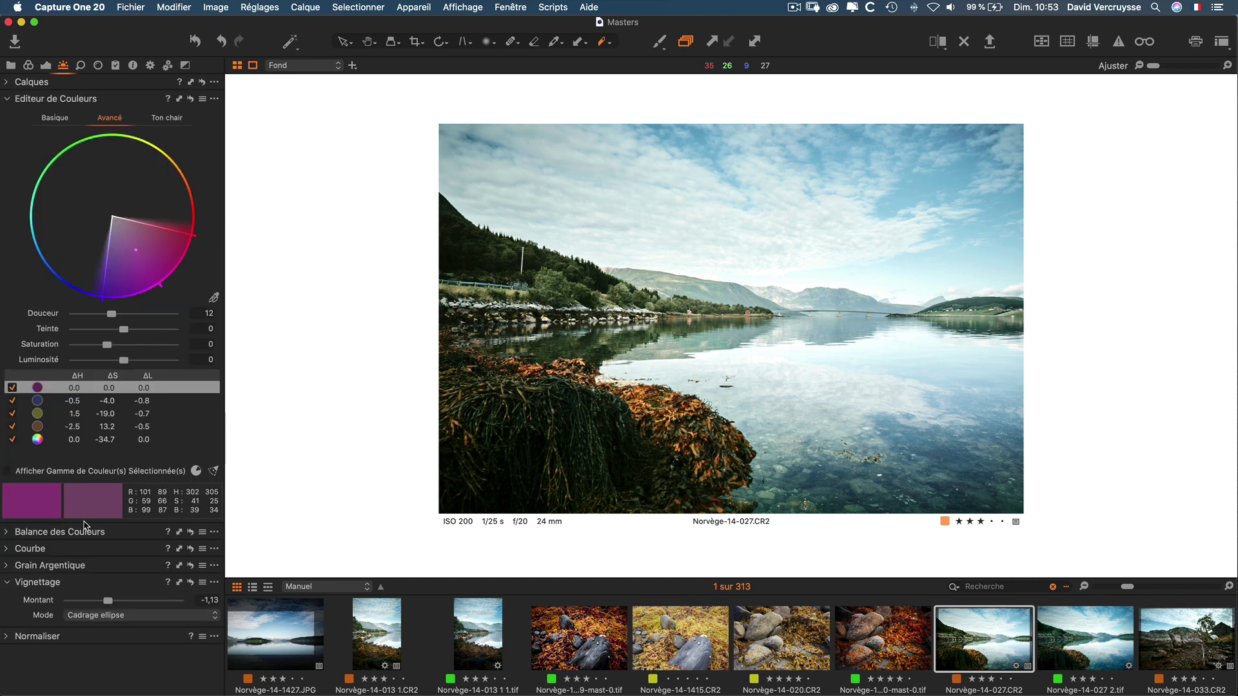
pyautogui.click(9, 100)
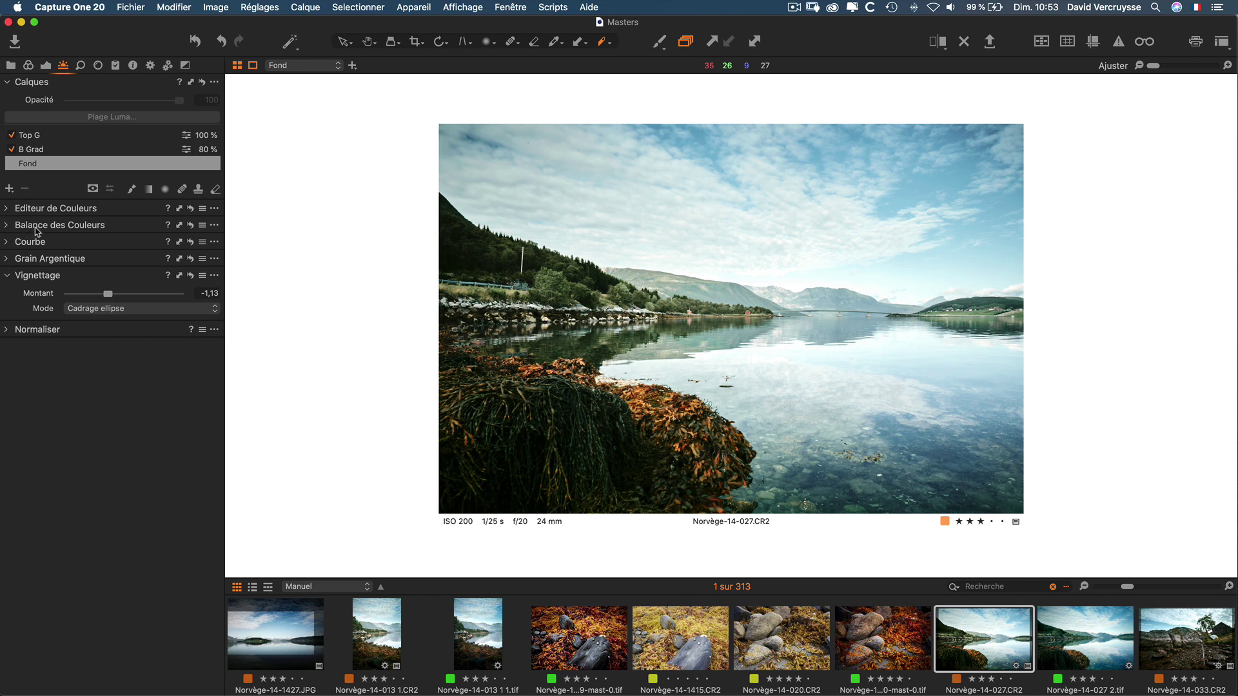
# - Float and enlarge Balance des Couleurs to view its Ombres wheel, and dock it back collapsed below Editeur de Couleurs
pyautogui.moveTo(36, 231); pyautogui.dragTo(335, 250)
pyautogui.click(17, 242)
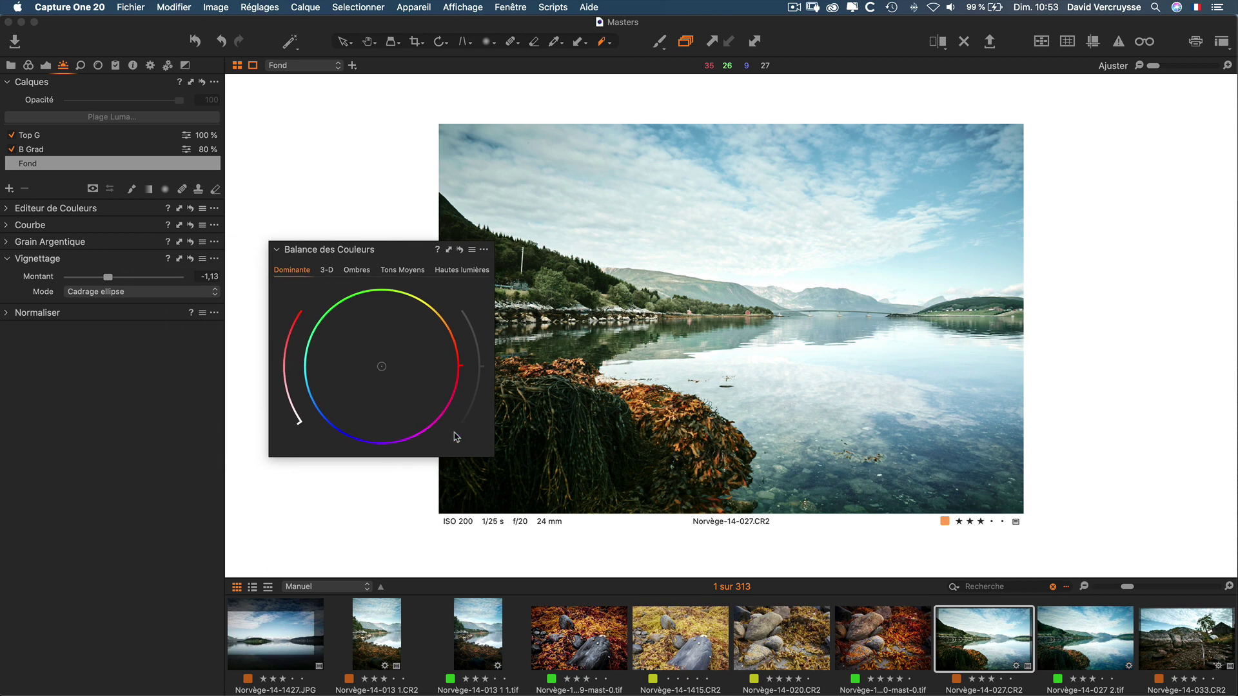
pyautogui.moveTo(489, 453); pyautogui.dragTo(592, 543)
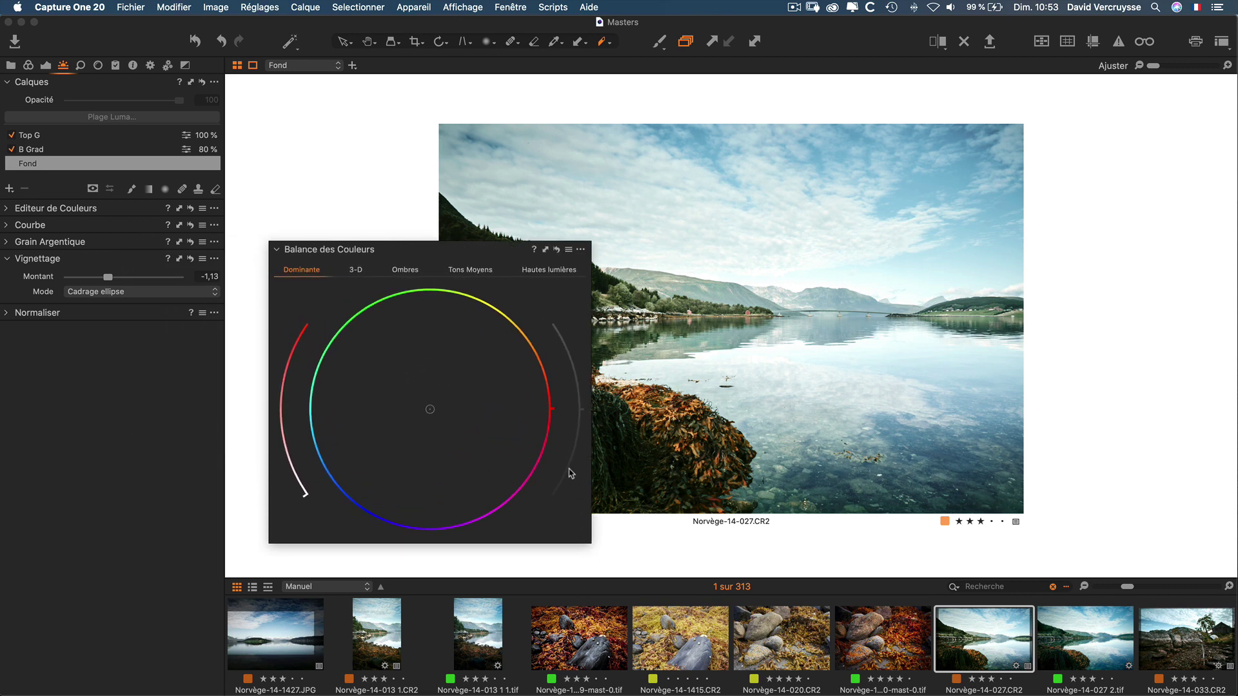
pyautogui.click(396, 271)
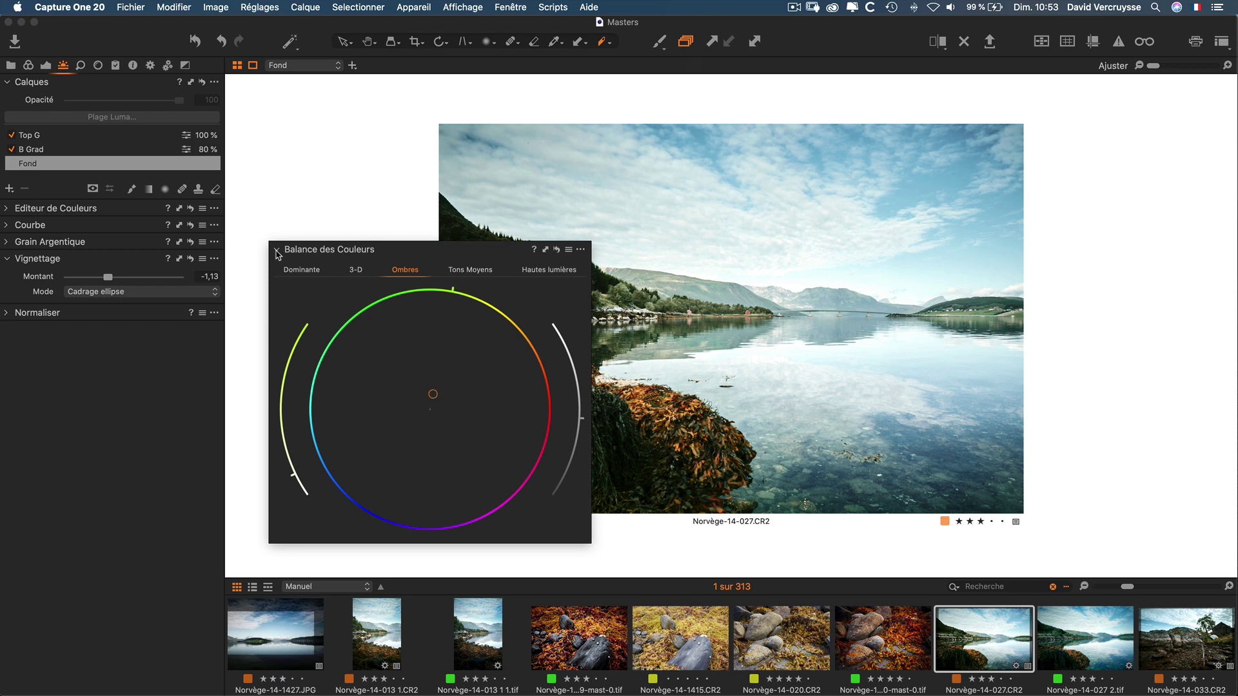
pyautogui.moveTo(325, 250); pyautogui.dragTo(40, 224)
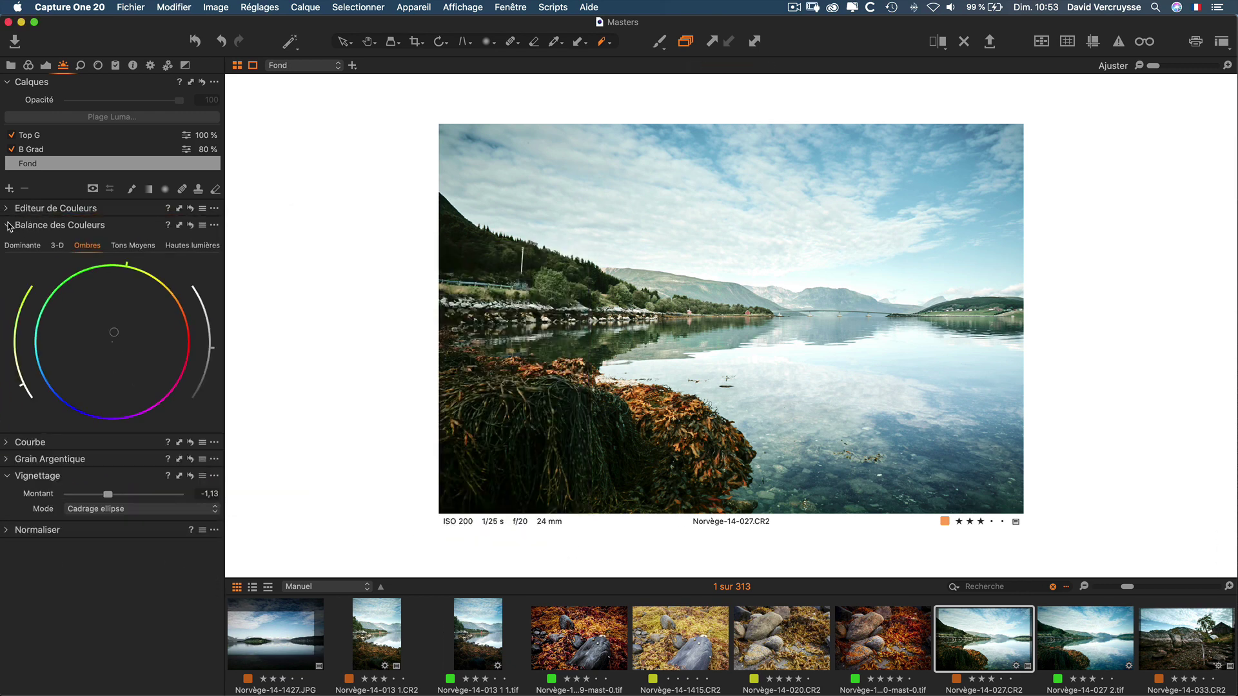
pyautogui.click(32, 225)
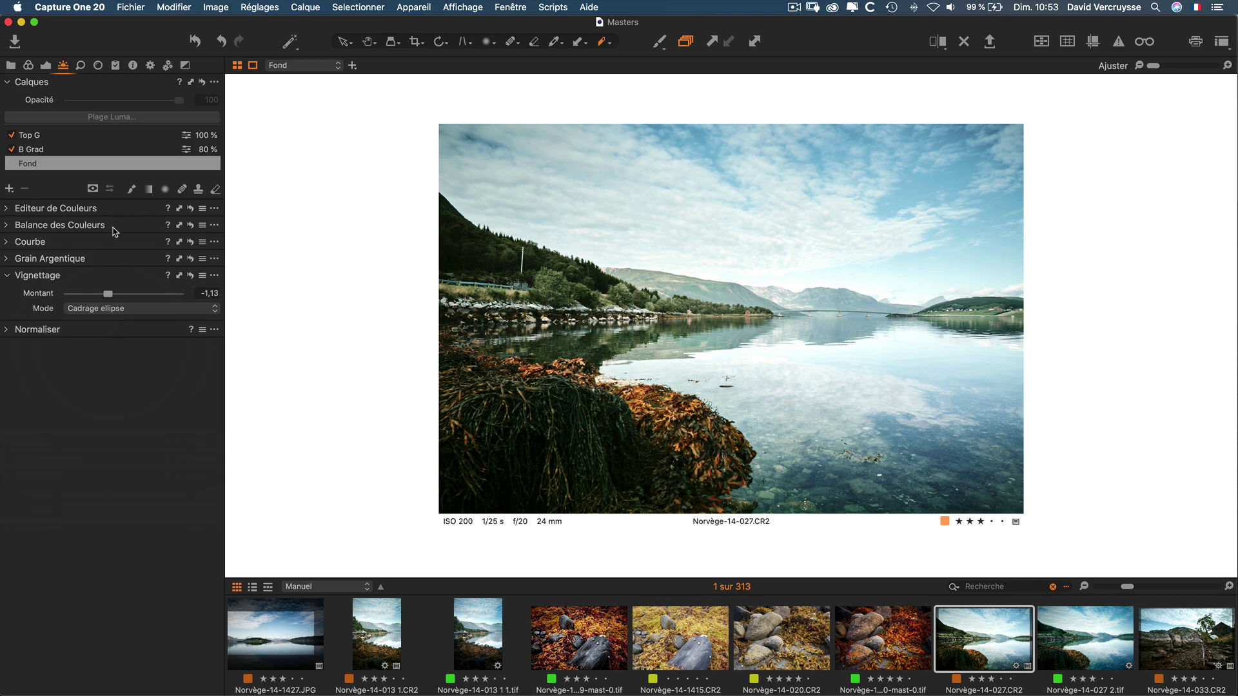
# - Look through the Exposition tab's tools beneath the fixed Histogramme and Calques, from Balance des Blancs to Vignettage
pyautogui.click(46, 66)
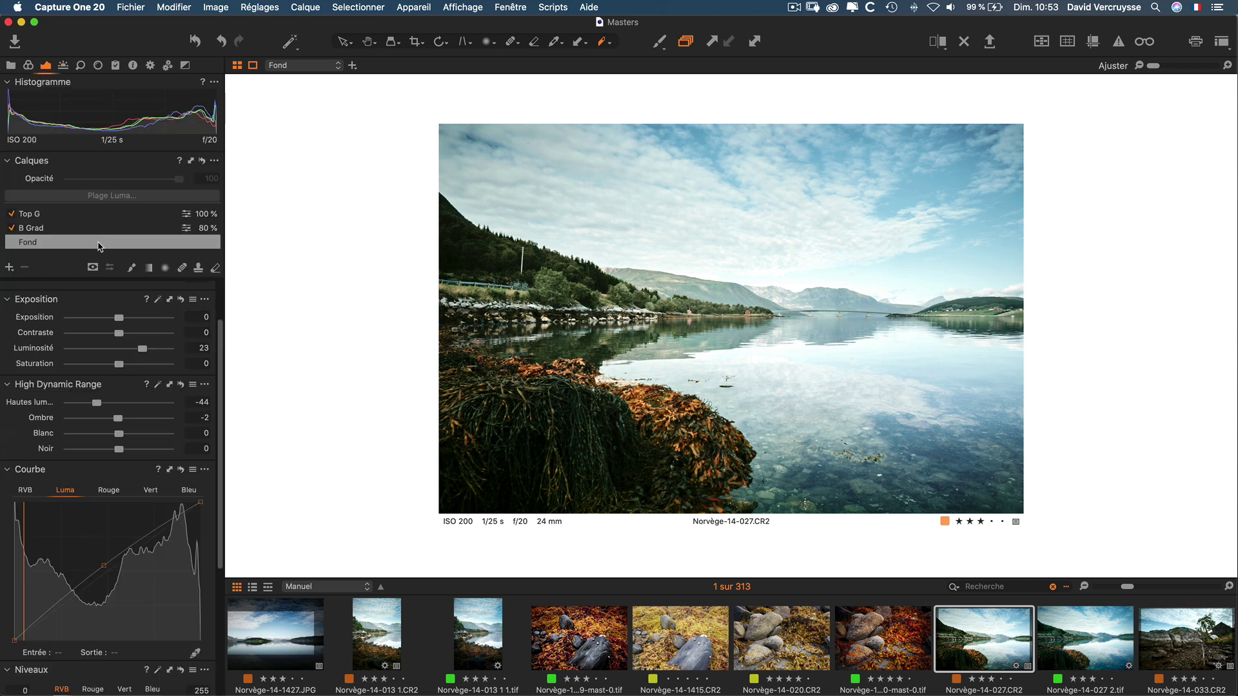
pyautogui.scroll(-2, 219, 333)
pyautogui.scroll(5, 220, 333)
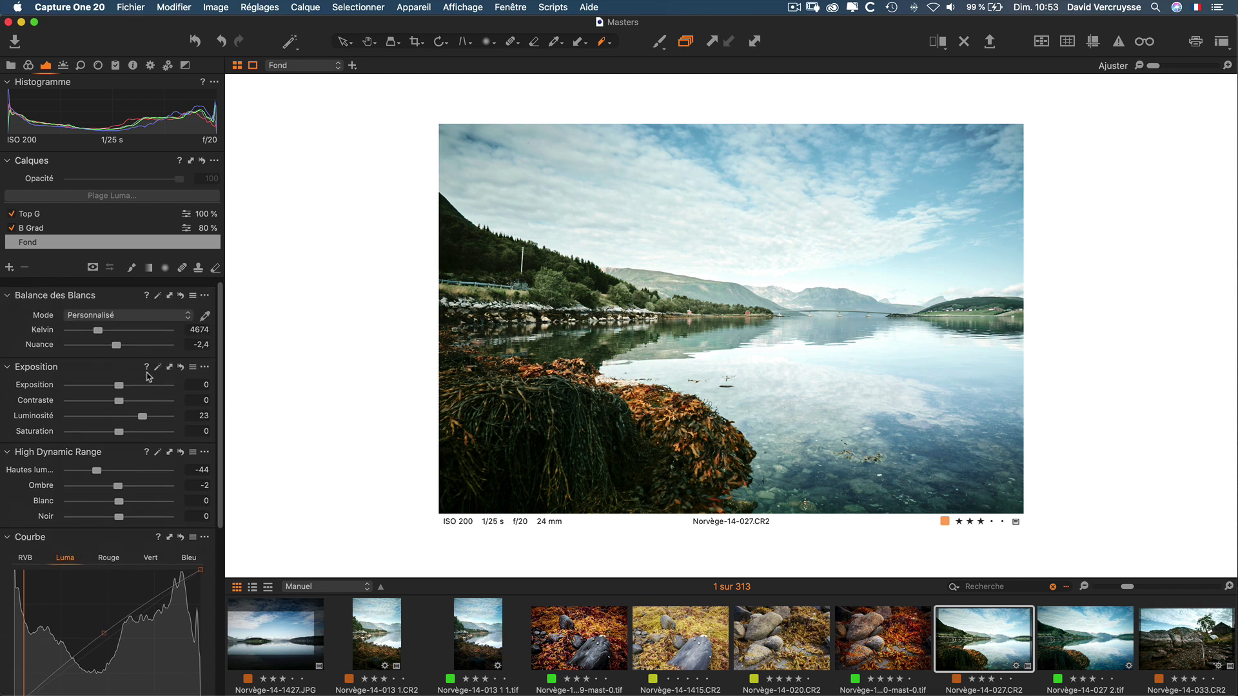
pyautogui.scroll(-5, 95, 342)
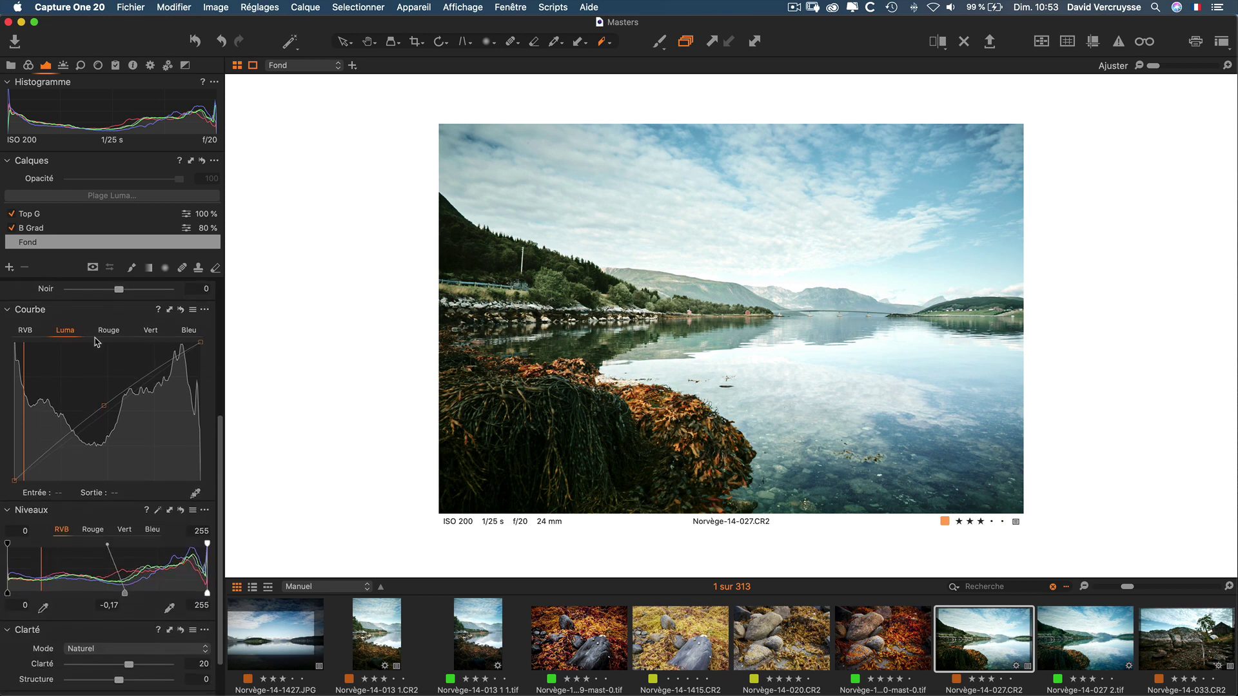
pyautogui.scroll(5, 96, 342)
pyautogui.scroll(-9, 83, 345)
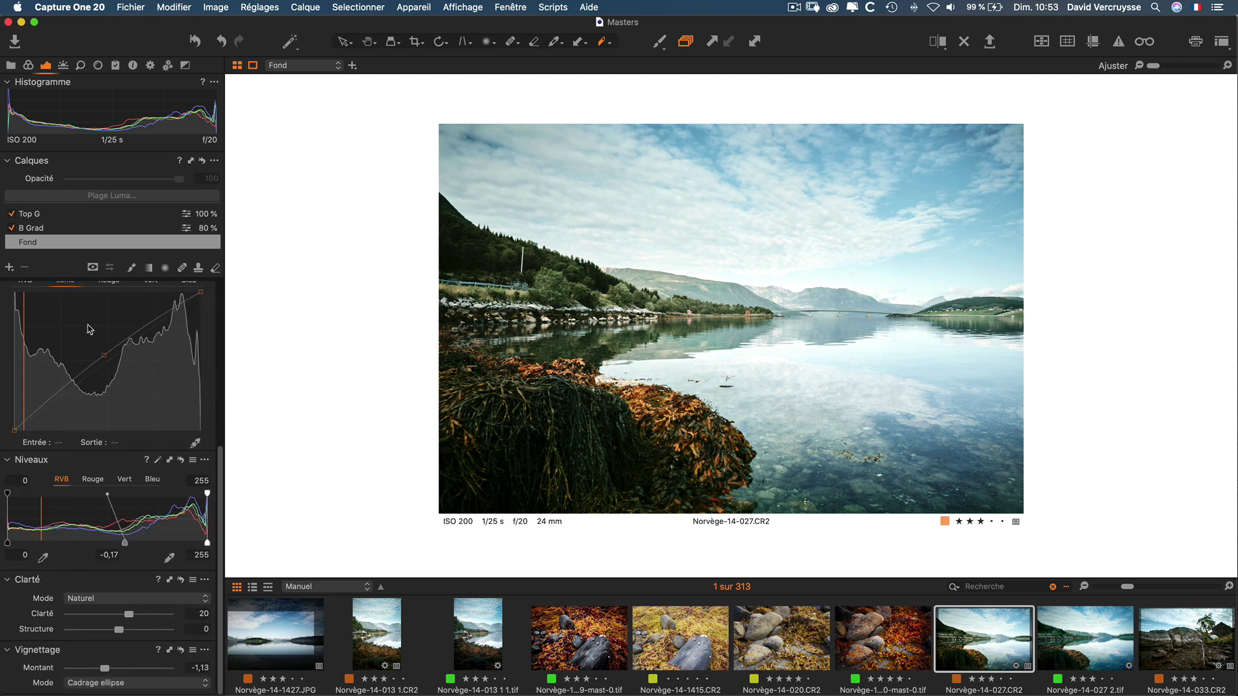
pyautogui.scroll(5, 80, 345)
pyautogui.scroll(-4, 82, 355)
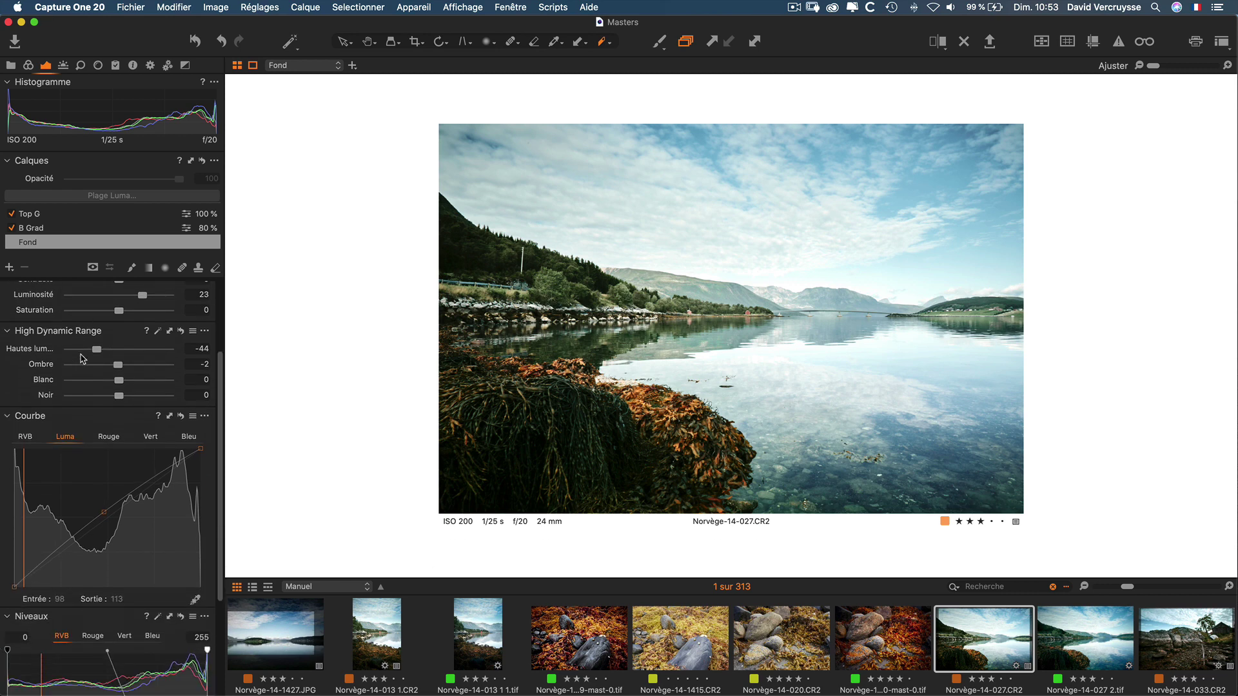
pyautogui.scroll(5, 82, 359)
pyautogui.scroll(-7, 84, 348)
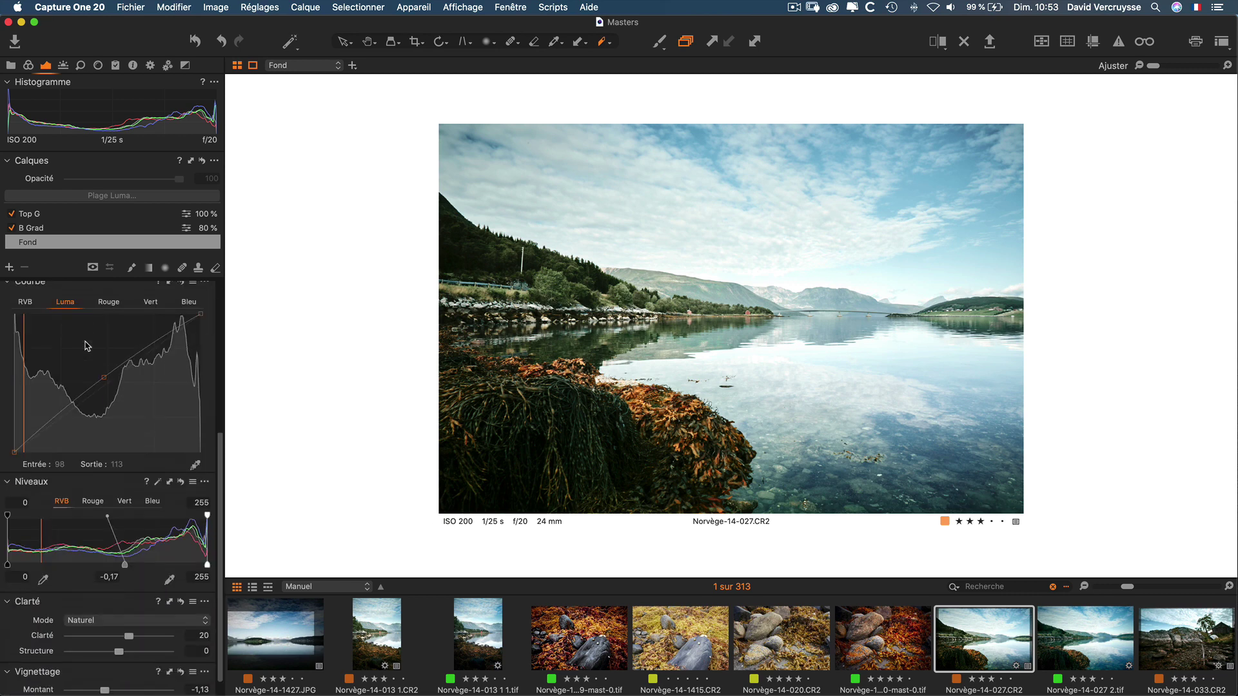
pyautogui.scroll(5, 84, 343)
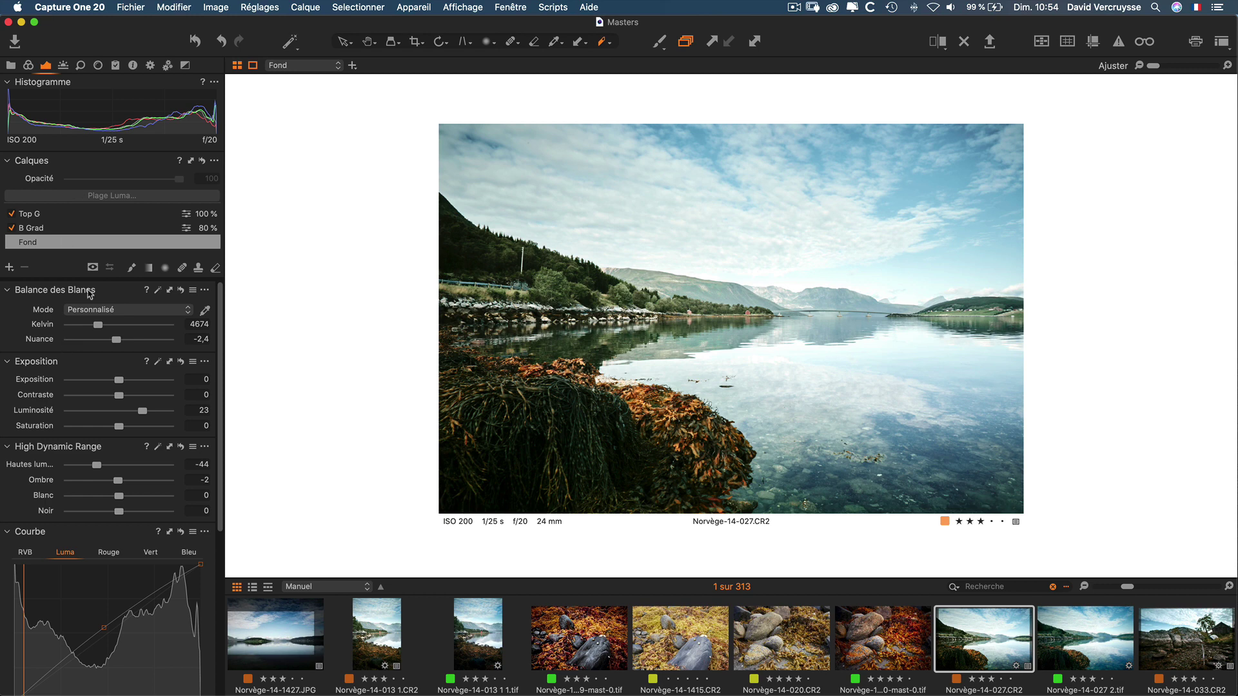
# - Move the Calques tool to the scrollable zone of the Exposition tab and place it above Balance des Blancs
pyautogui.click(214, 161)
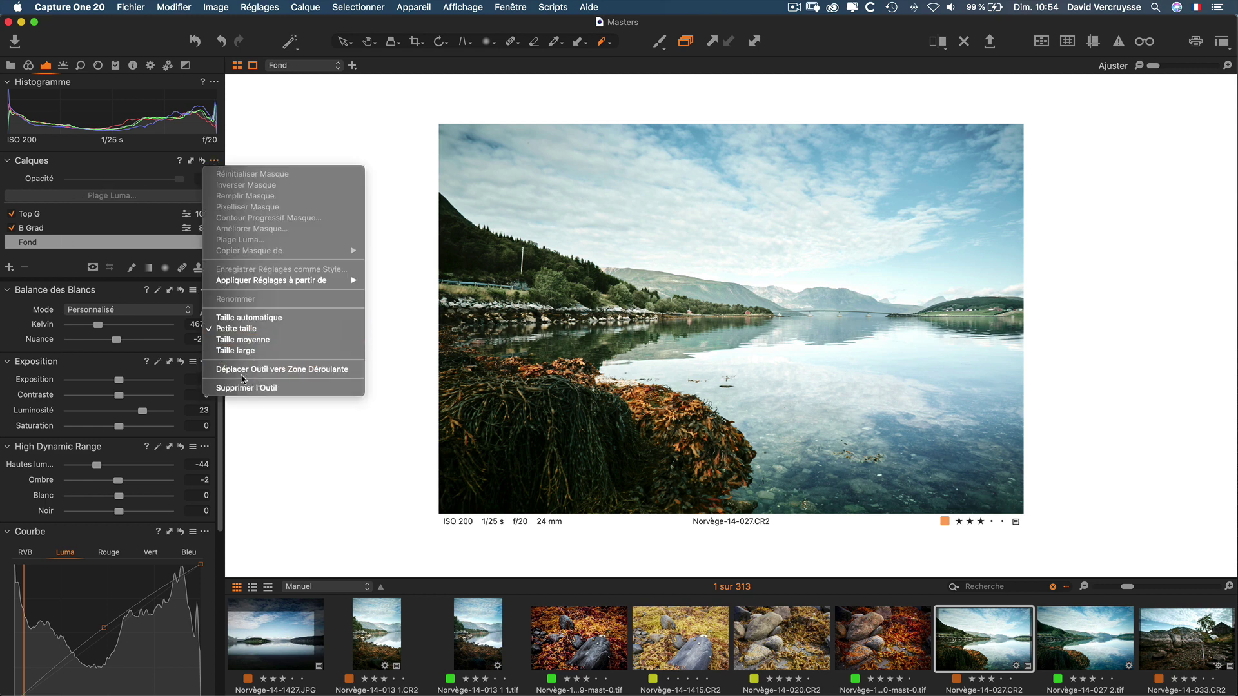
pyautogui.click(327, 370)
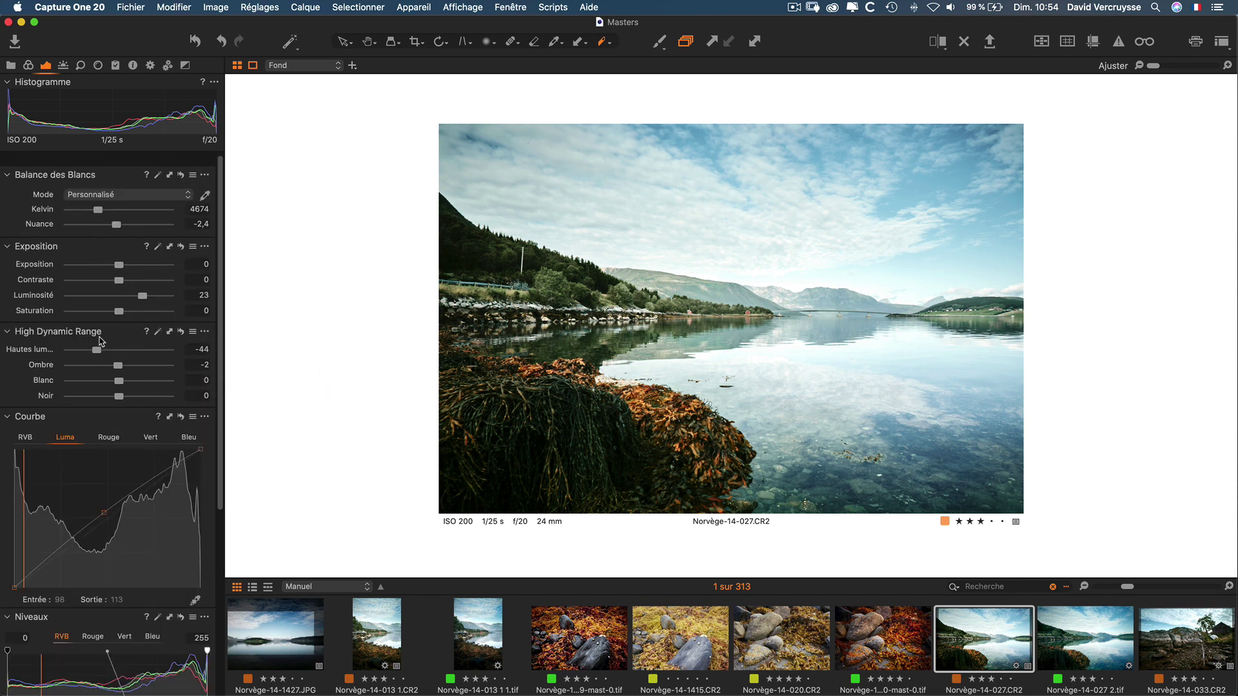
pyautogui.scroll(-10, 100, 342)
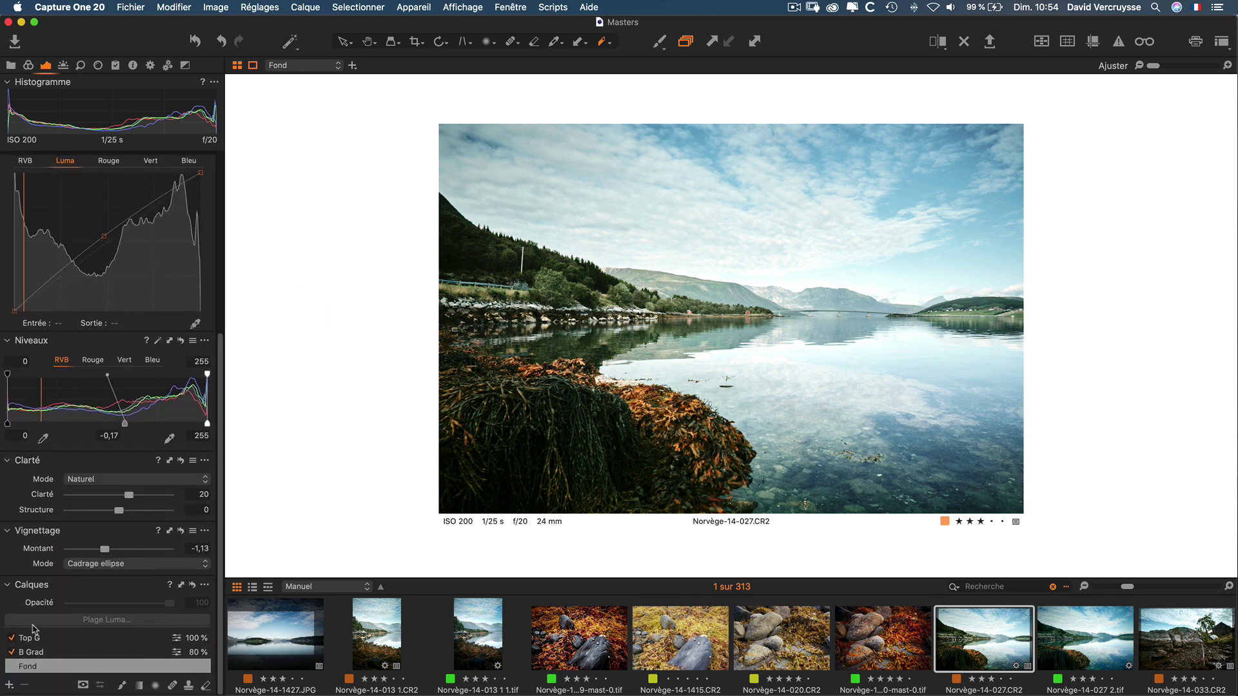
pyautogui.moveTo(28, 588)
pyautogui.mouseDown()
pyautogui.moveTo(29, 161)
pyautogui.moveTo(30, 197)
pyautogui.mouseUp()
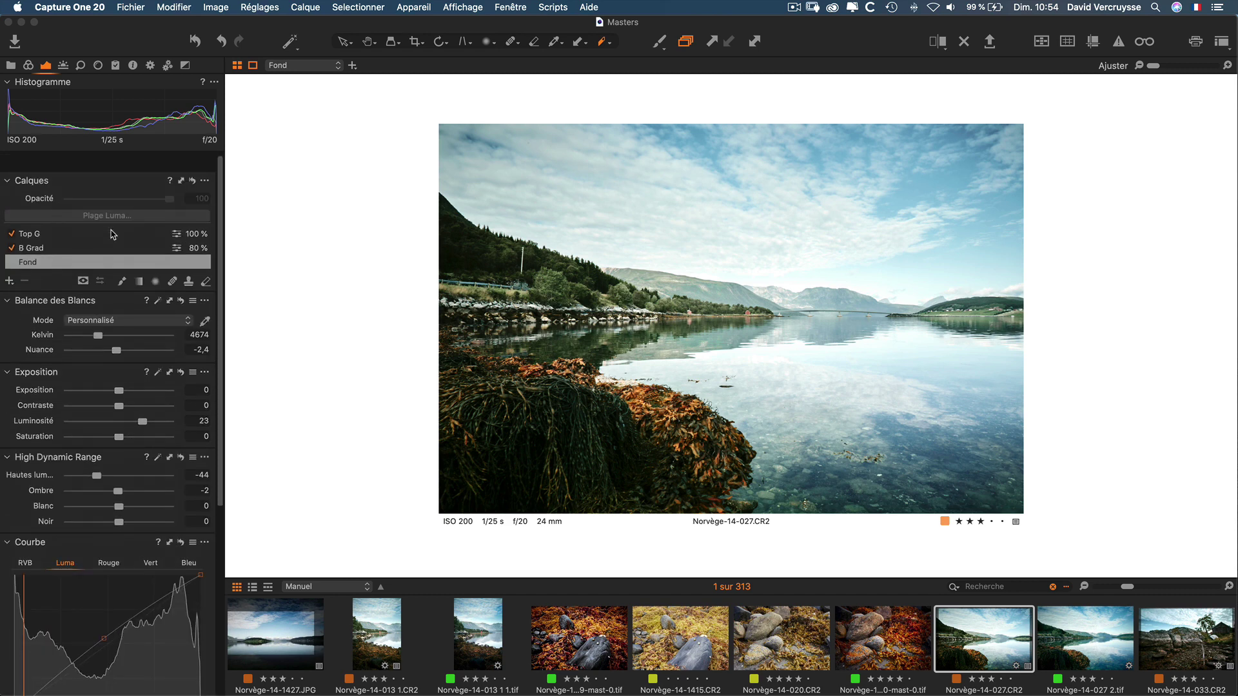
# - Return the Calques tool to the fixed zone of the Exposition tab
pyautogui.click(205, 164)
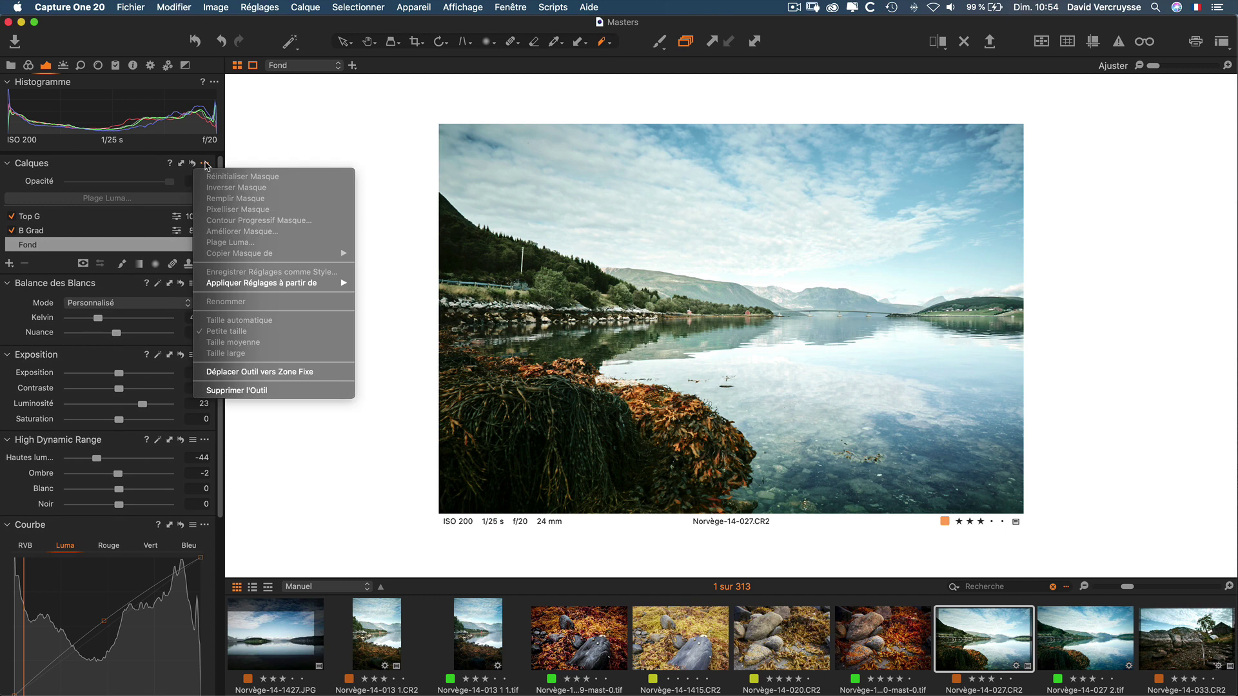
pyautogui.click(265, 372)
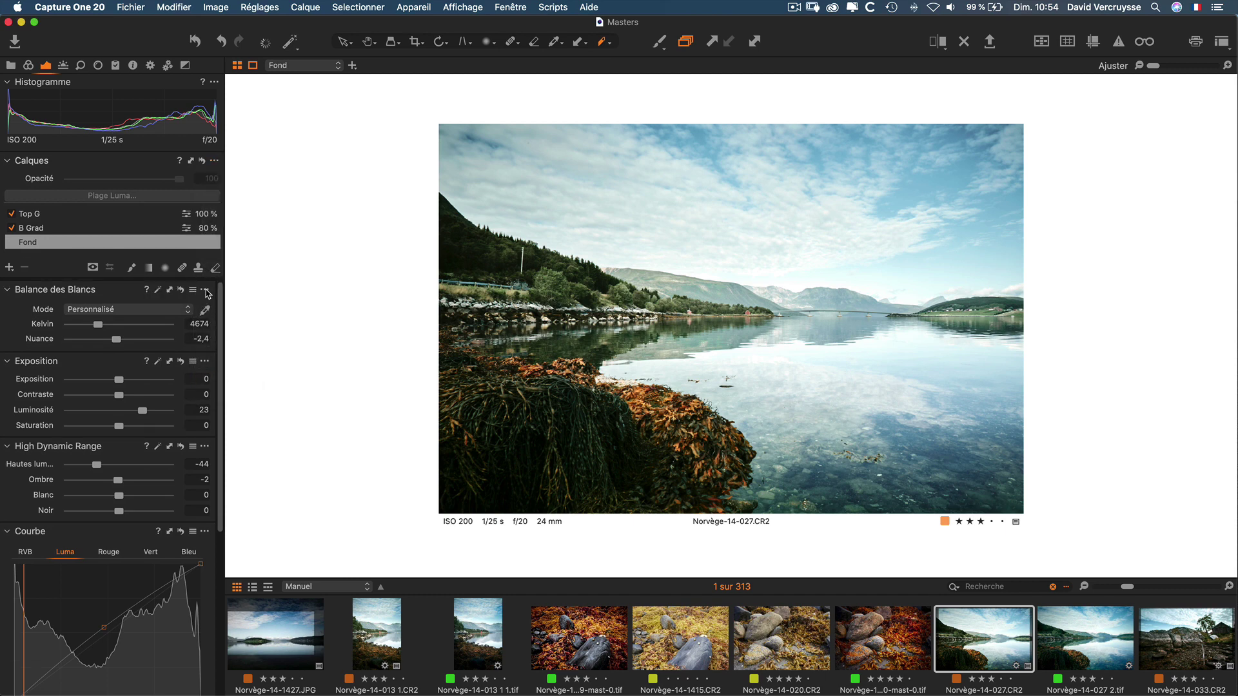
# - Check the options of the Balance des Blancs and Exposition tools for moving a tool to the fixed zone
pyautogui.click(204, 290)
pyautogui.click(118, 366)
pyautogui.click(205, 361)
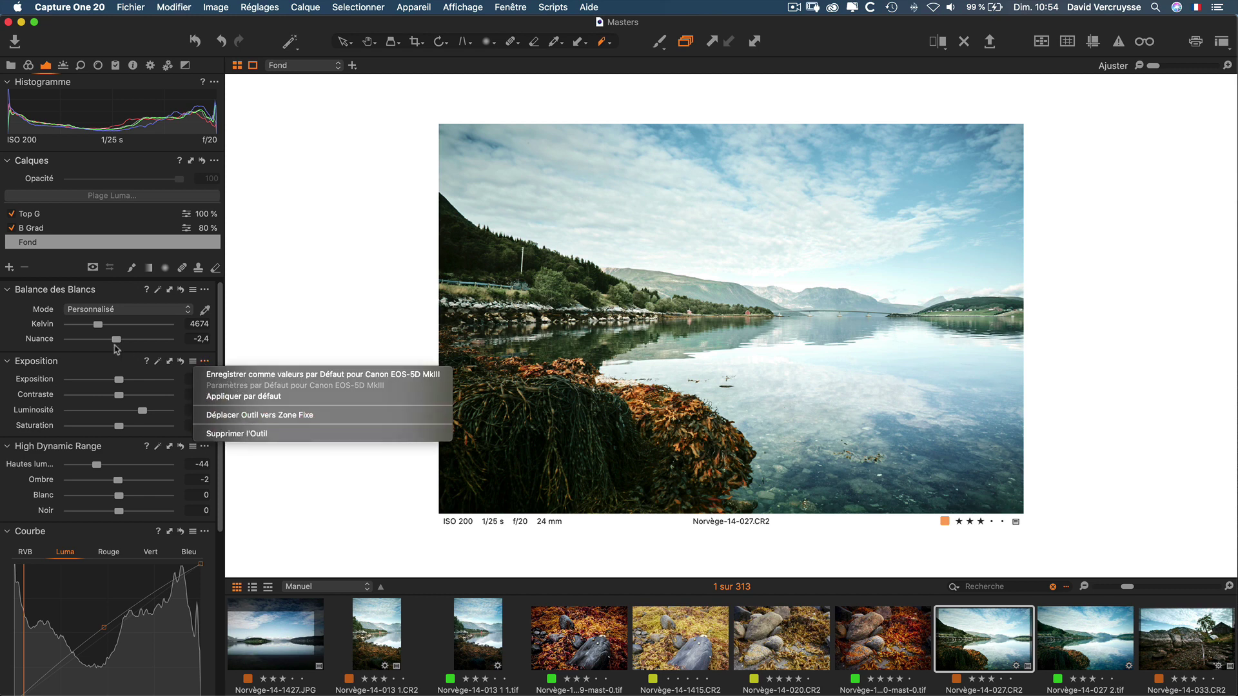
pyautogui.click(83, 356)
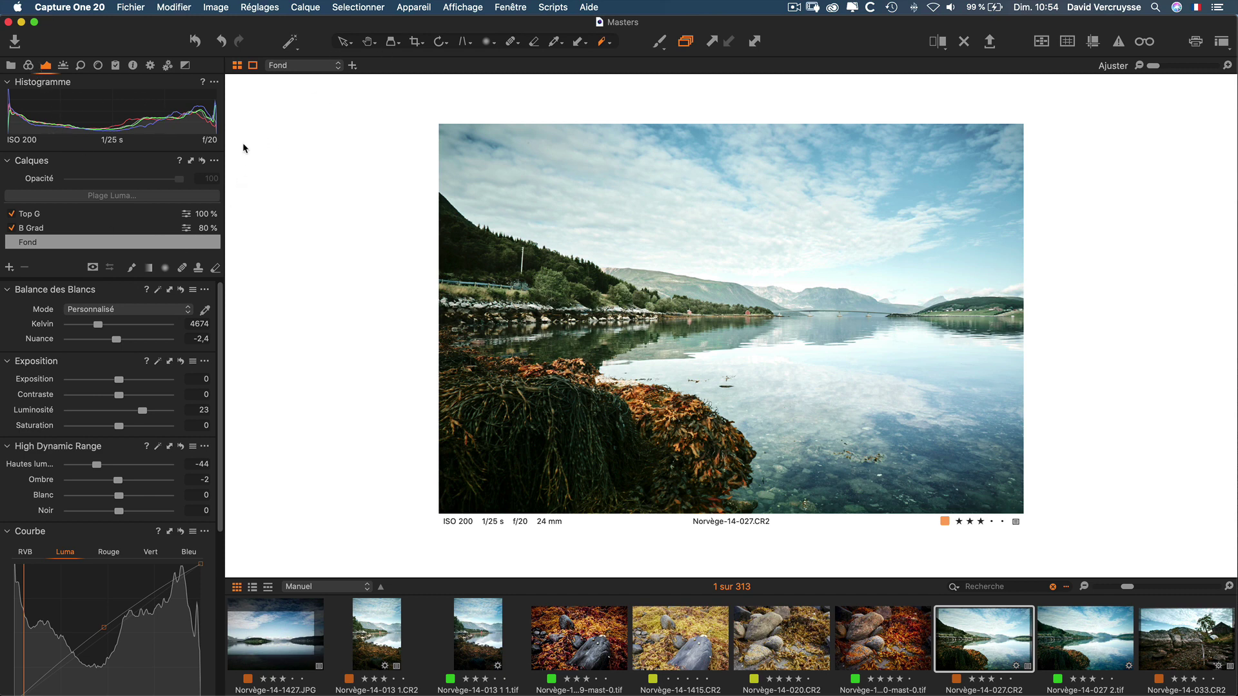
# - Place the tool panel on the right side of the viewer and narrow it slightly
pyautogui.click(455, 8)
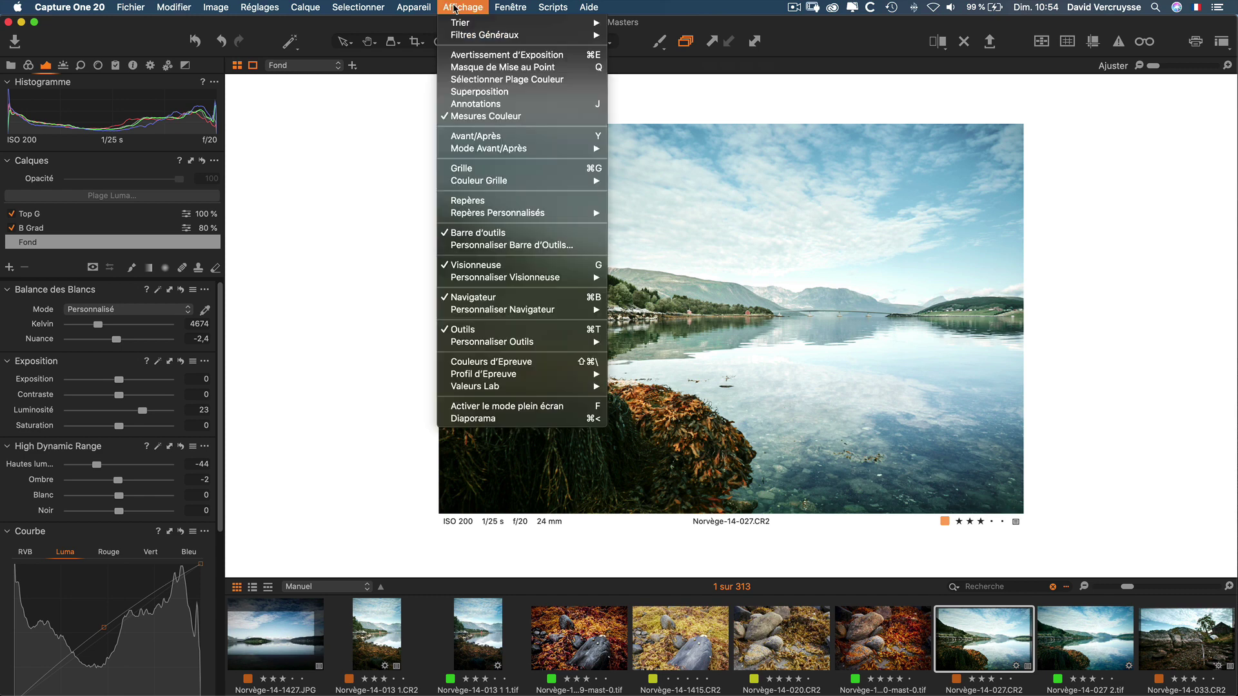
pyautogui.moveTo(511, 348)
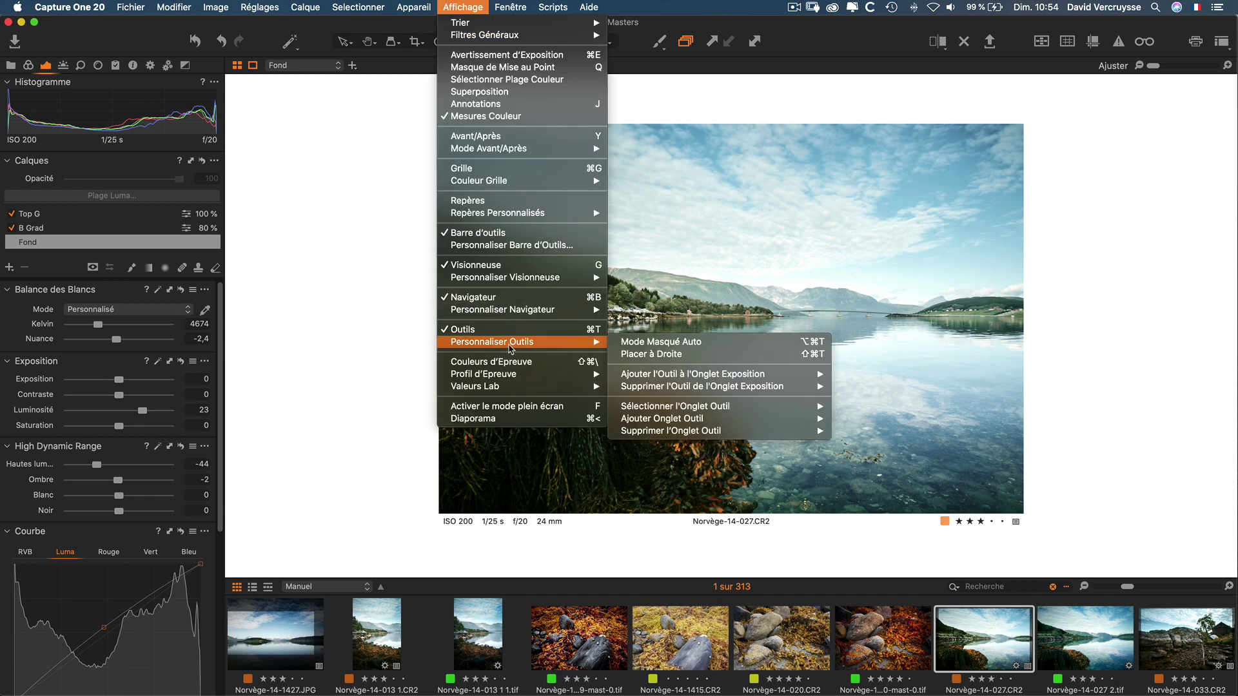
pyautogui.click(626, 354)
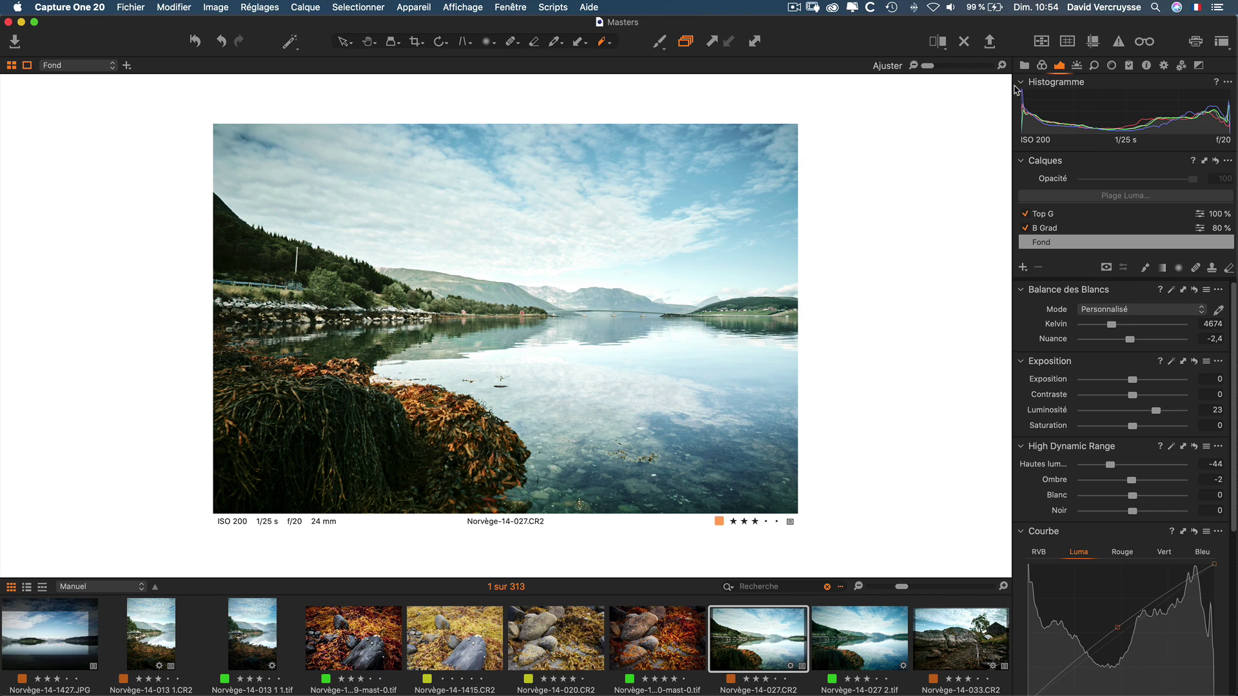
pyautogui.moveTo(1016, 90); pyautogui.dragTo(1021, 91)
pyautogui.scroll(-3, 1121, 287)
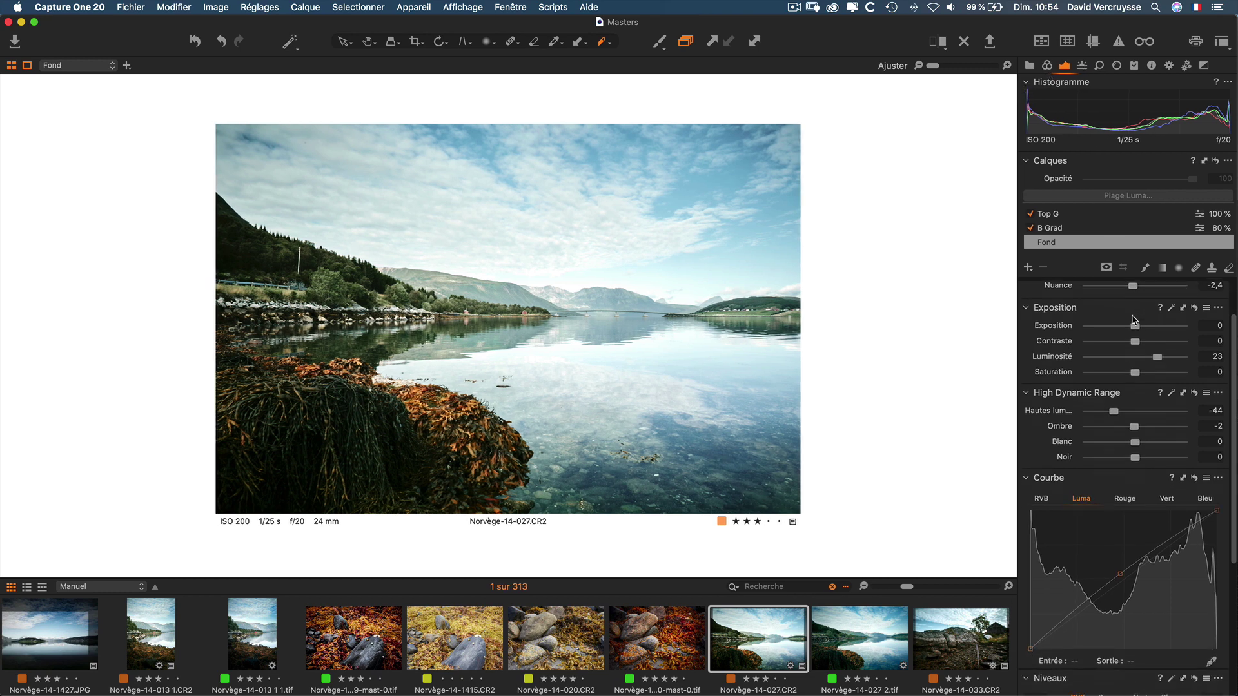
pyautogui.scroll(3, 1120, 287)
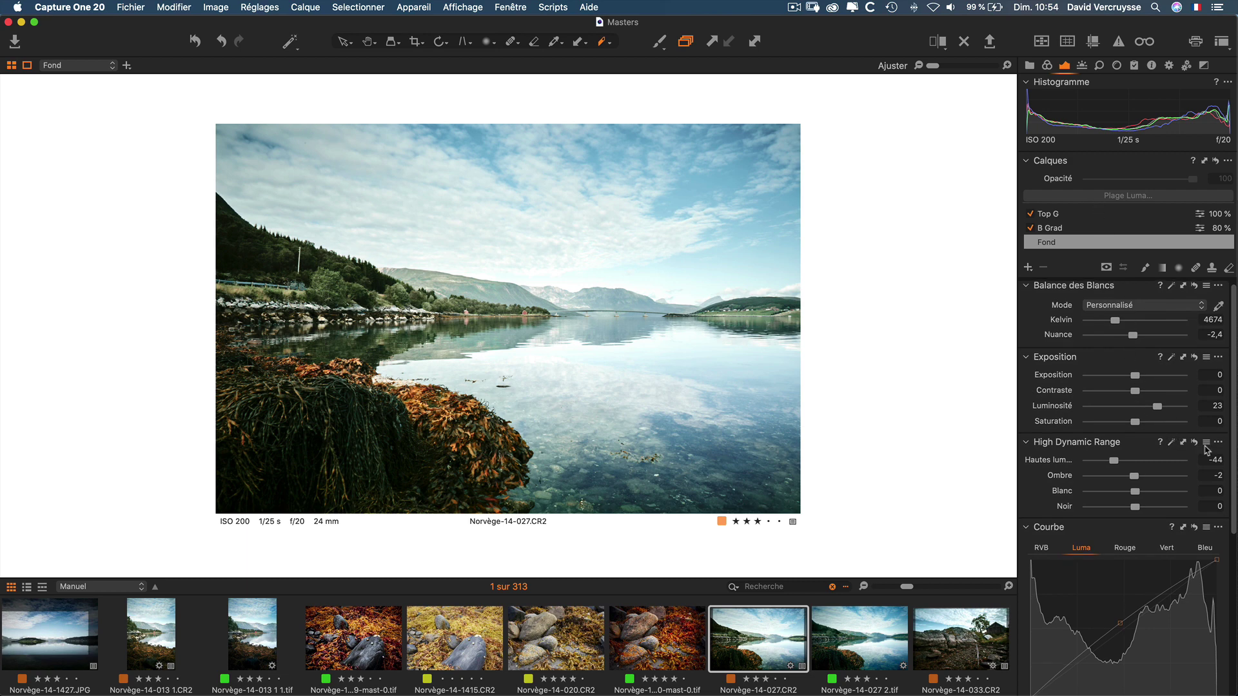
pyautogui.scroll(-10, 1102, 355)
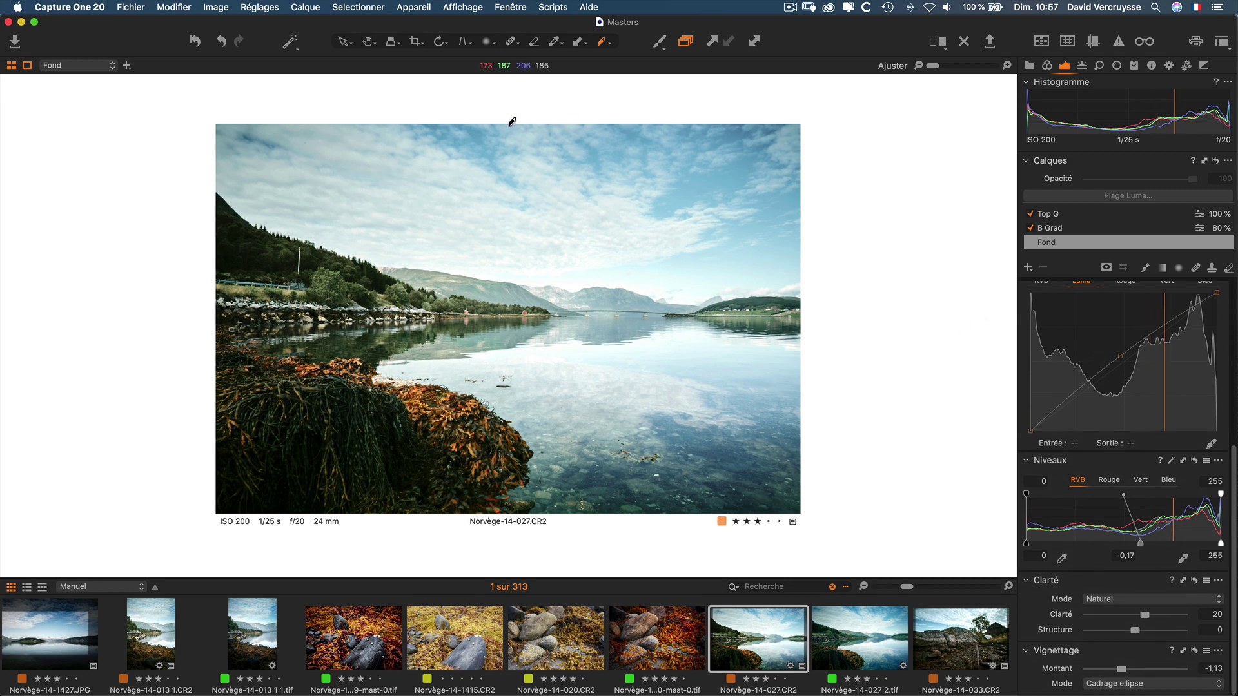
# - Create a floating Histogramme tool in the upper-left corner of the viewer, and remove it again
pyautogui.click(519, 10)
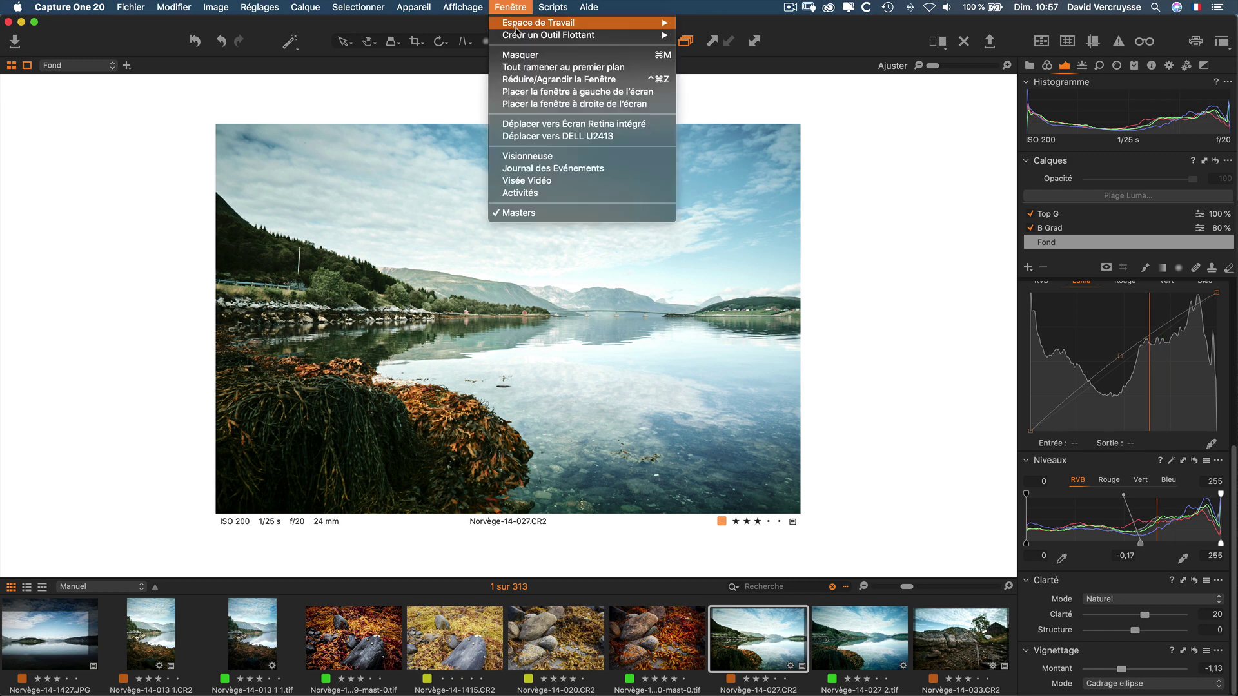
pyautogui.moveTo(519, 35)
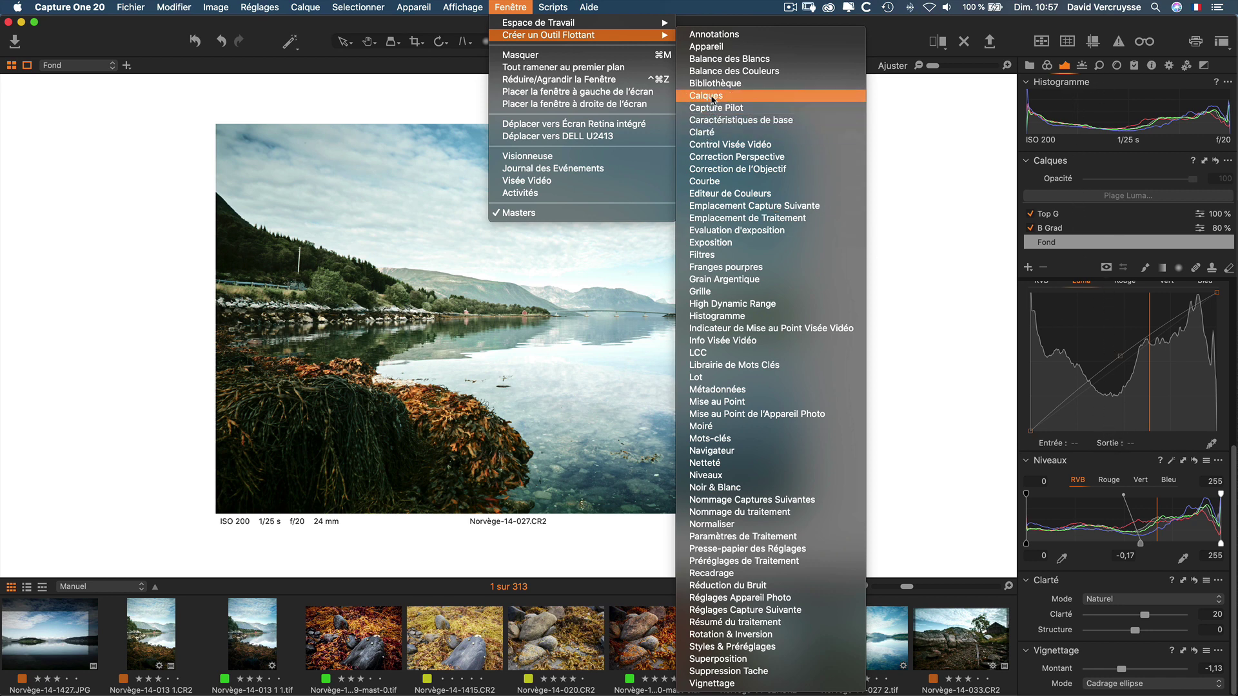
pyautogui.click(719, 316)
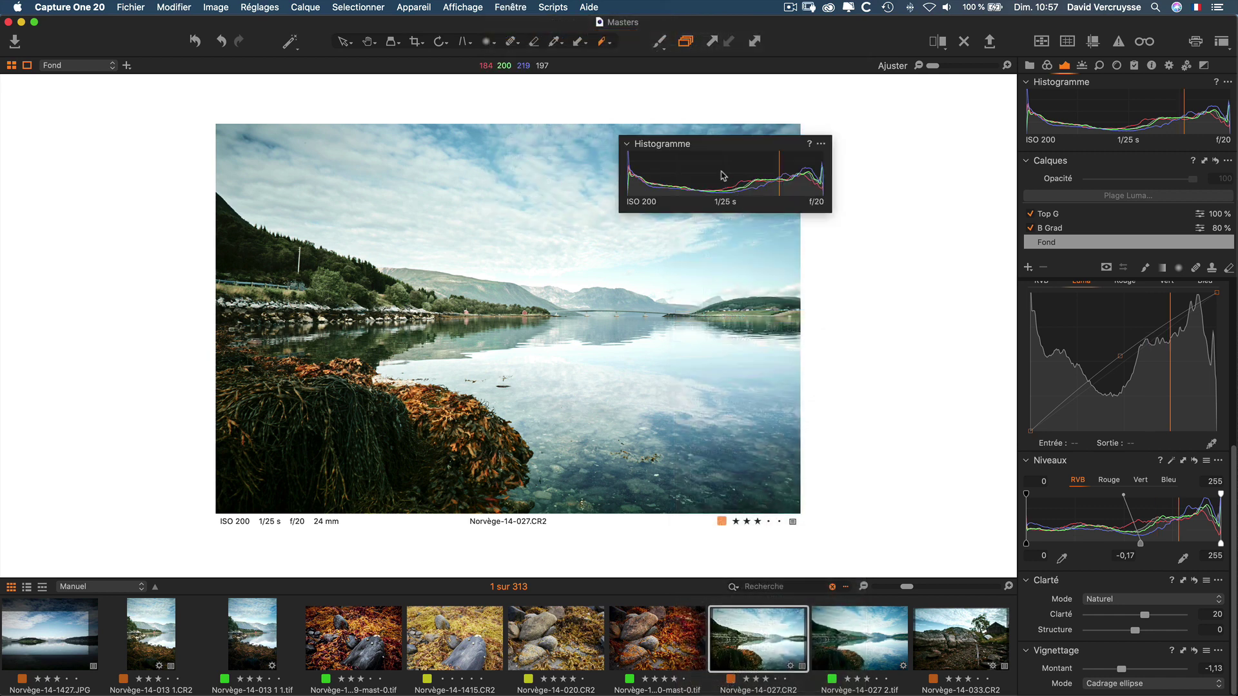
pyautogui.moveTo(712, 157); pyautogui.dragTo(88, 81)
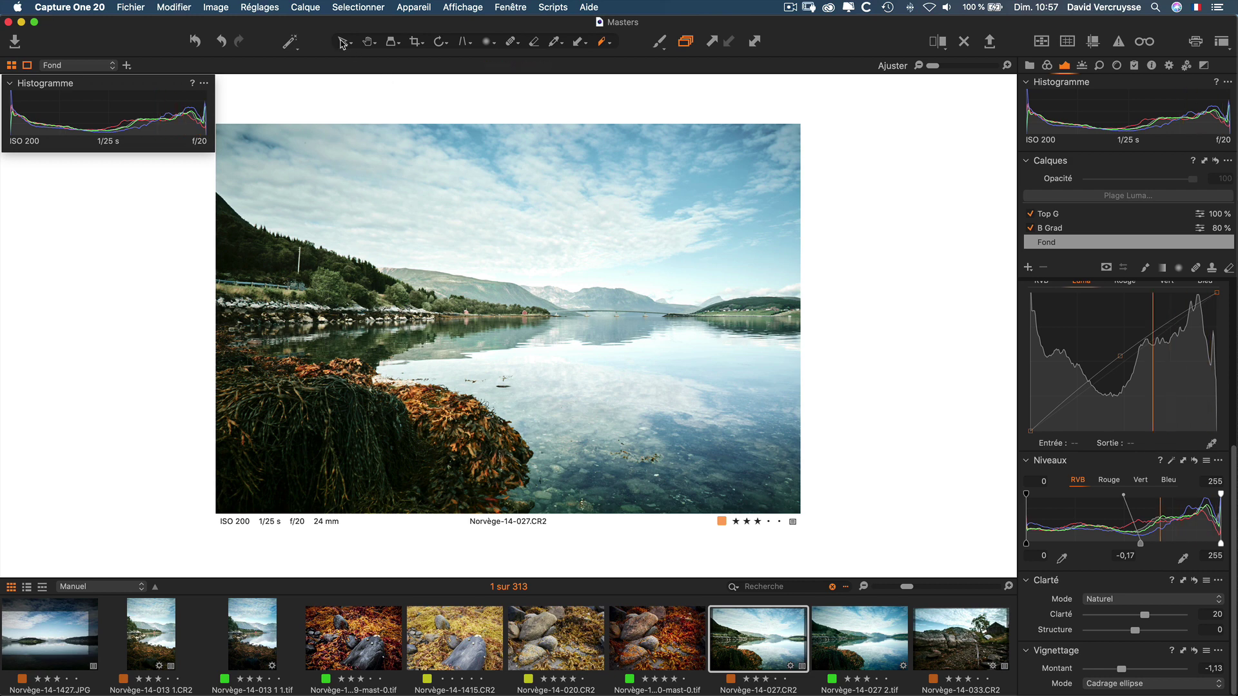
pyautogui.click(203, 85)
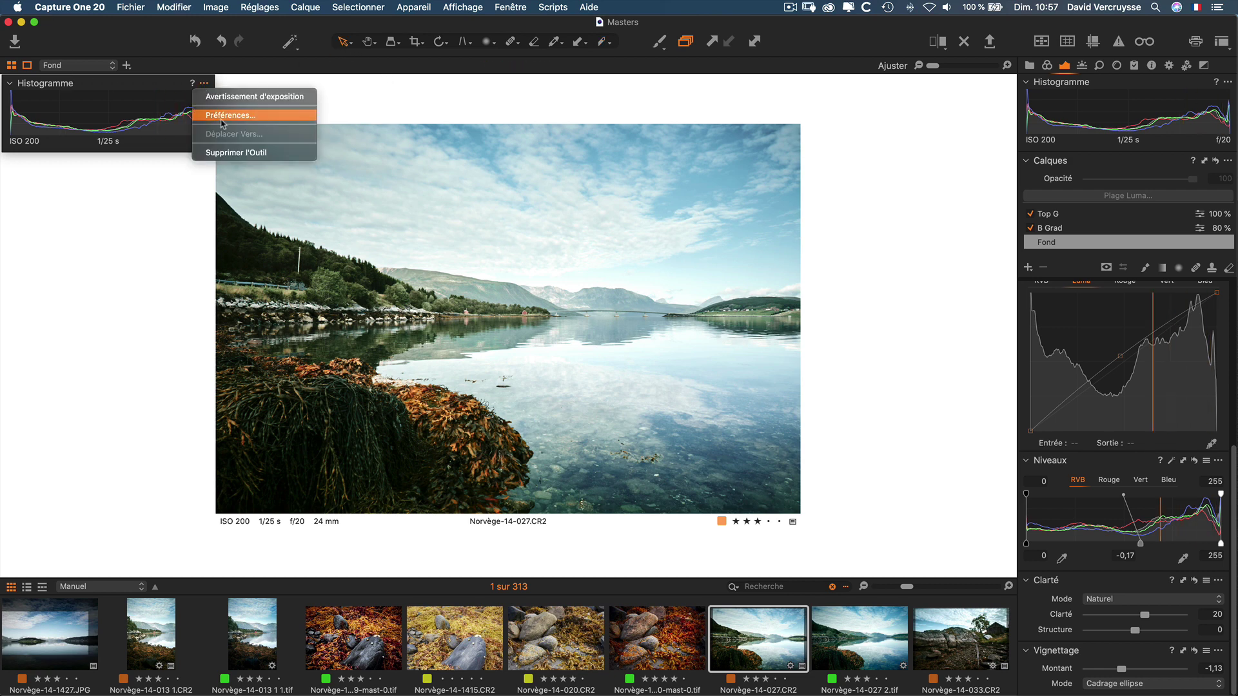
pyautogui.click(236, 154)
# - Open the separate Visionneuse window, and enlarge and reposition it over the main window
pyautogui.click(515, 7)
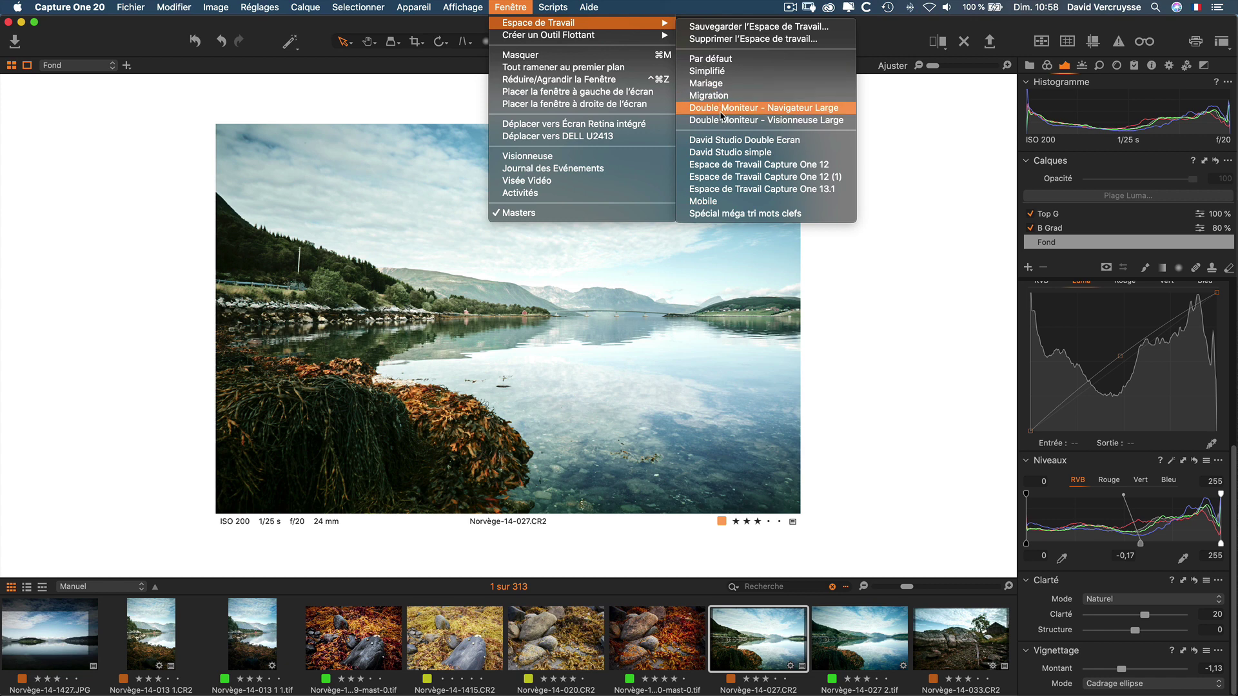
pyautogui.click(732, 124)
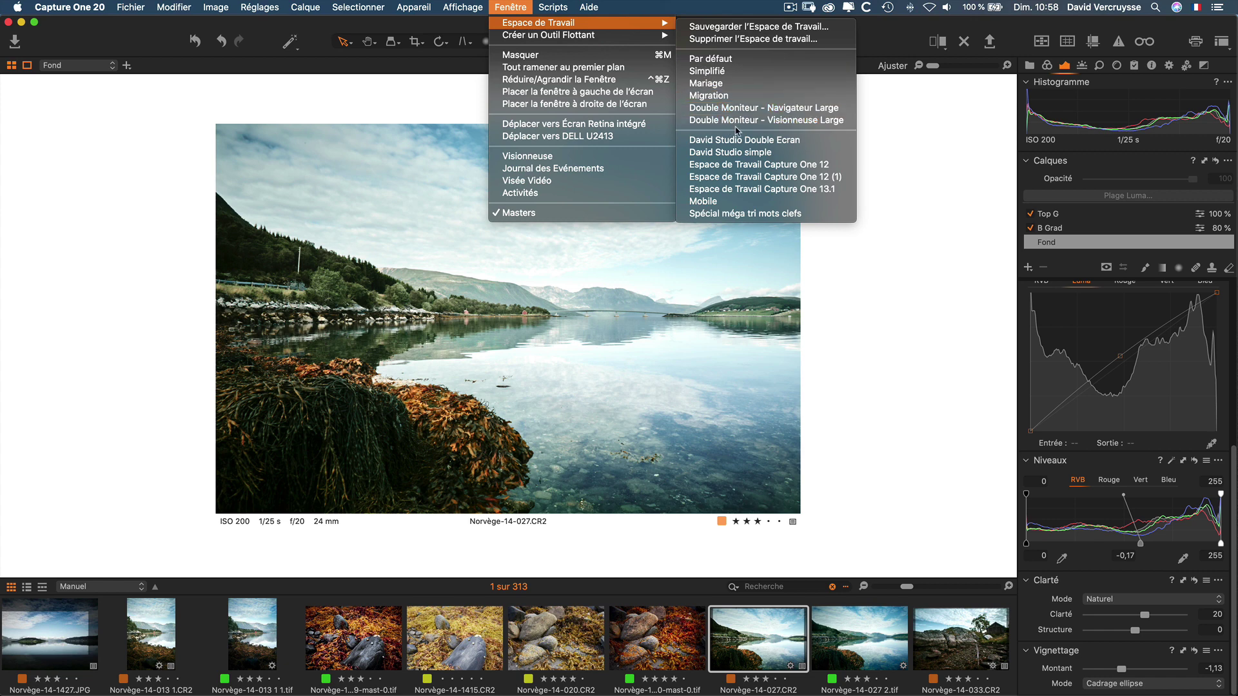
pyautogui.click(544, 157)
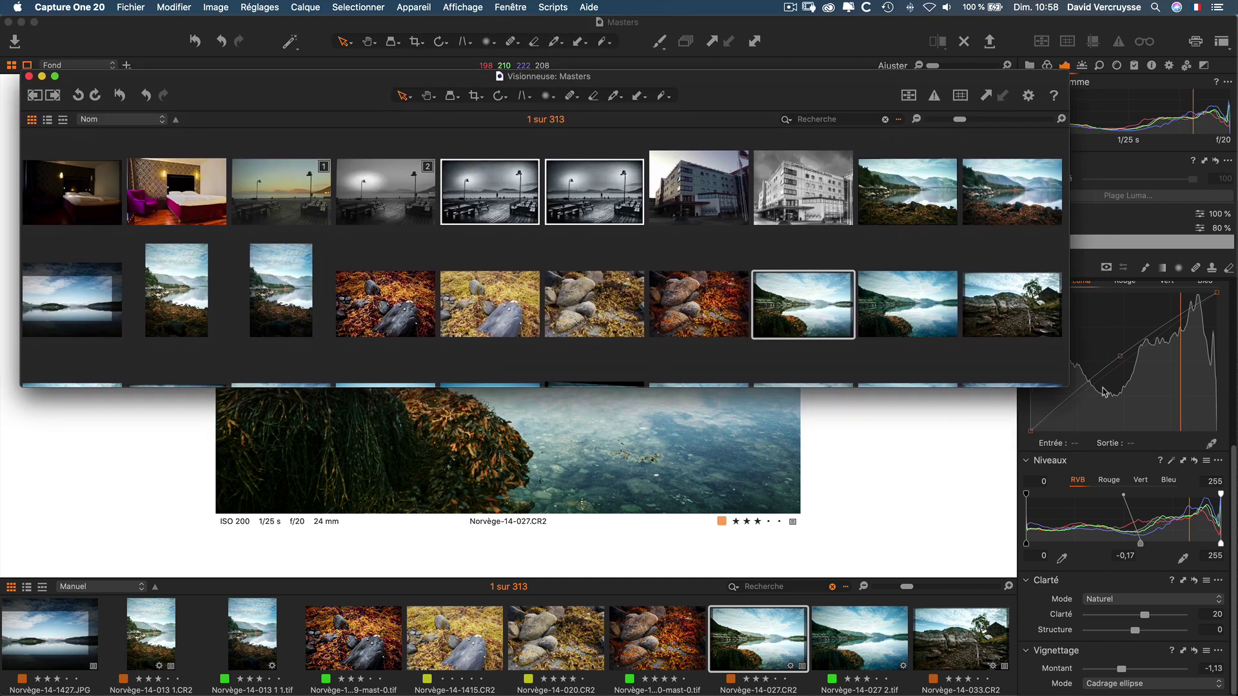
pyautogui.moveTo(1054, 432); pyautogui.dragTo(1047, 576)
pyautogui.moveTo(275, 100); pyautogui.dragTo(310, 89)
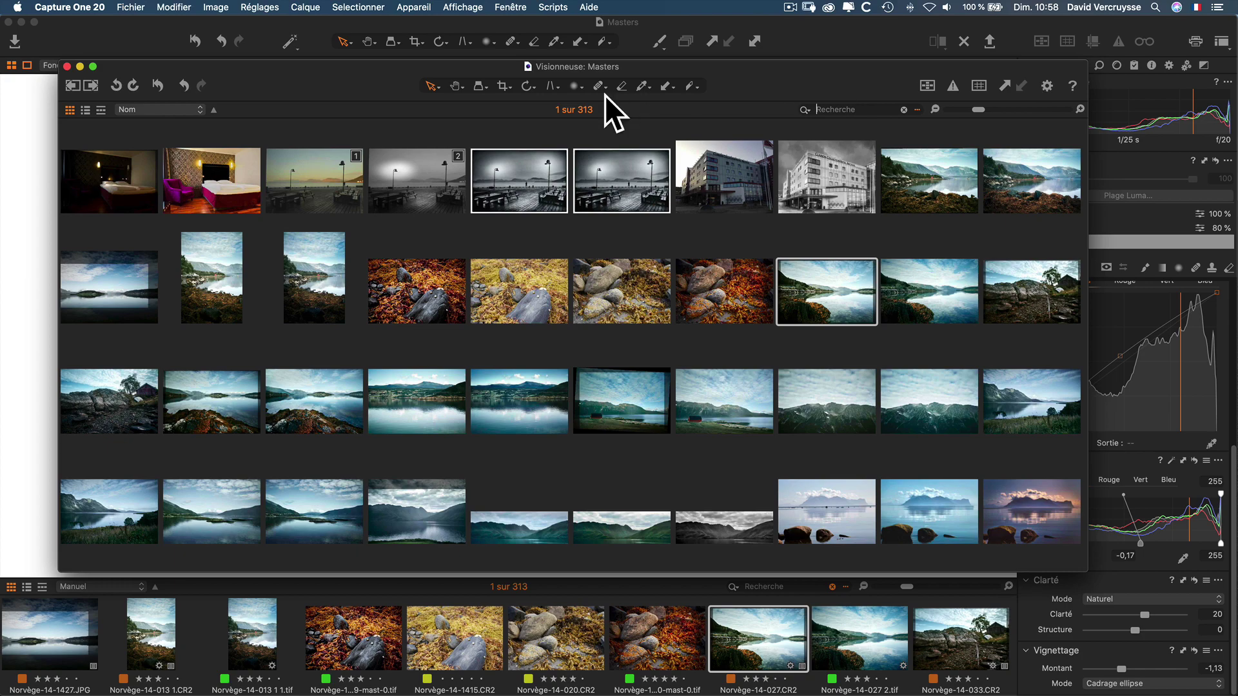
# - Browse the thumbnails in the Visionneuse window and show its own tools before closing it
pyautogui.scroll(-10, 383, 303)
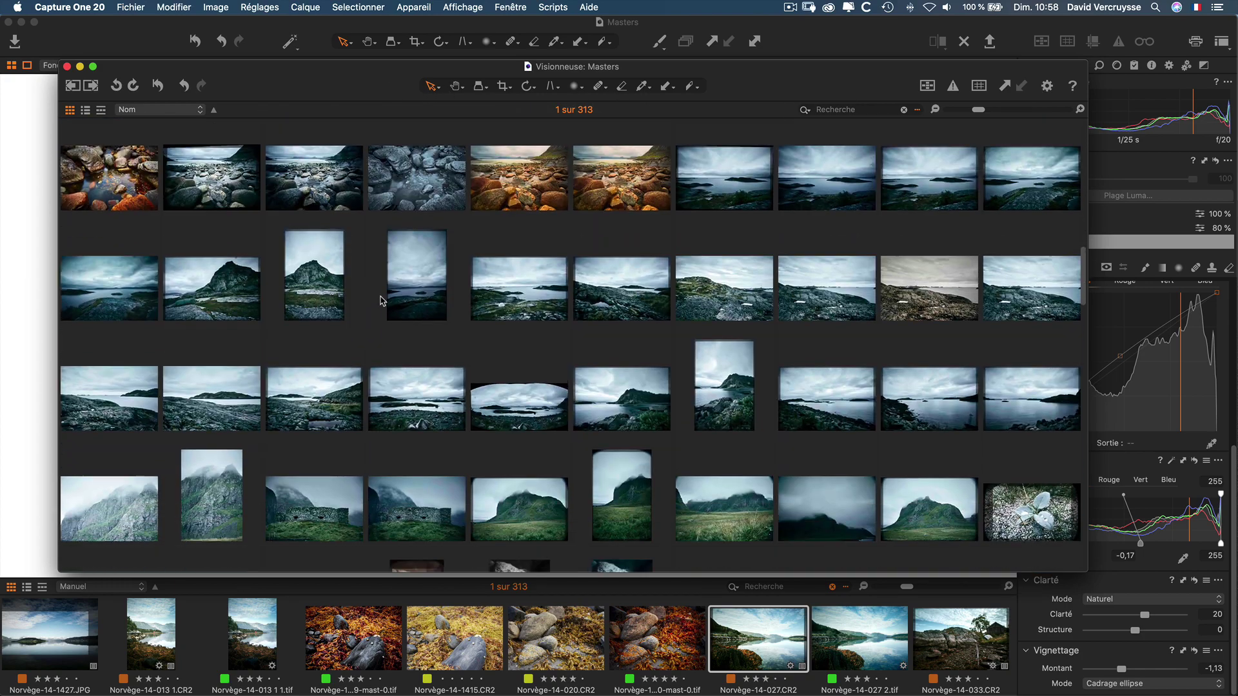
pyautogui.scroll(10, 379, 293)
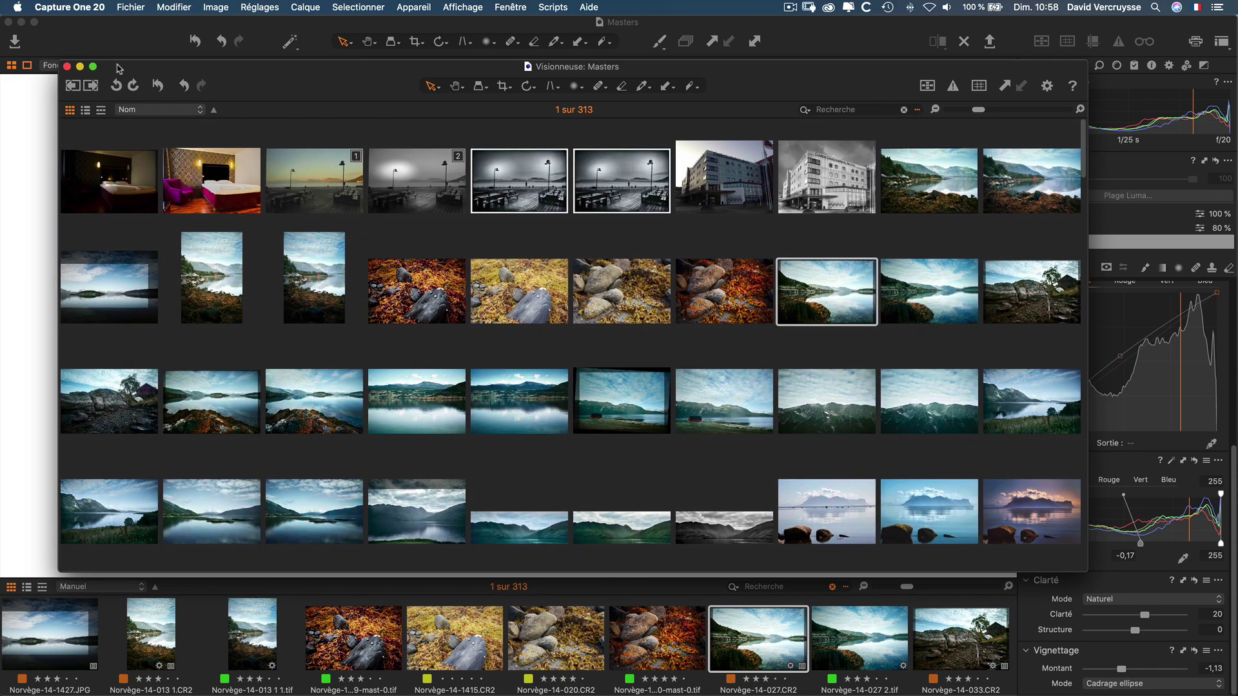
pyautogui.press('super+t')
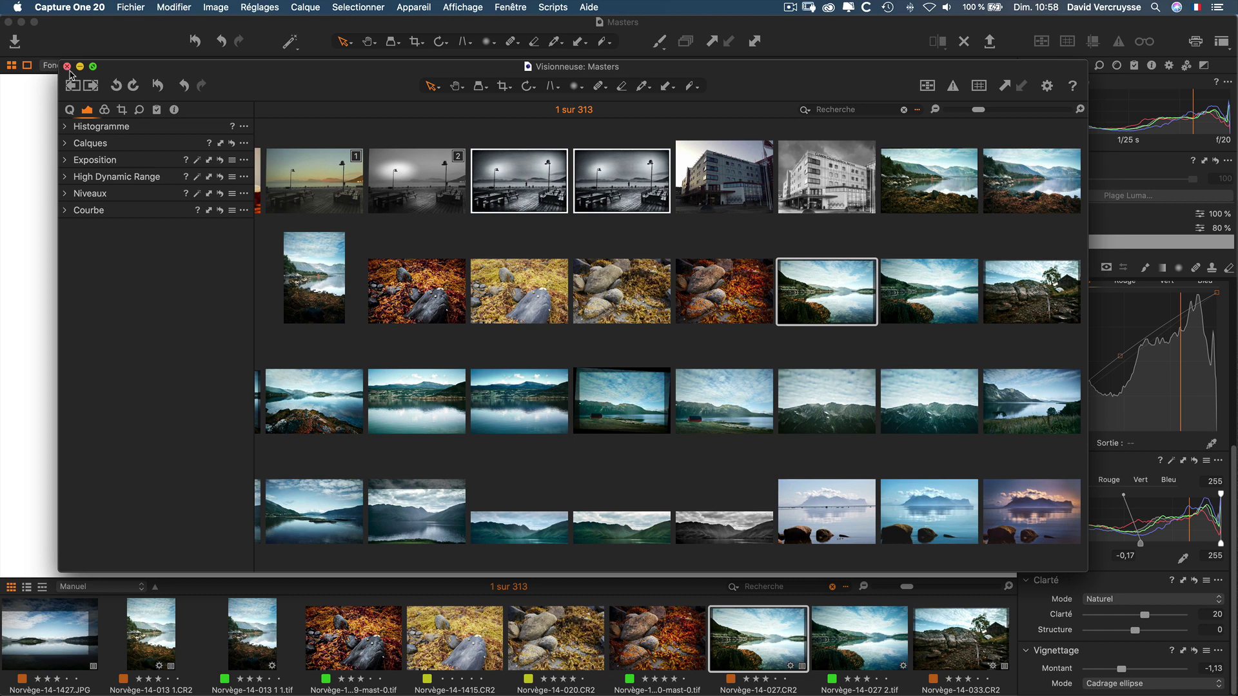
pyautogui.click(68, 67)
pyautogui.click(511, 7)
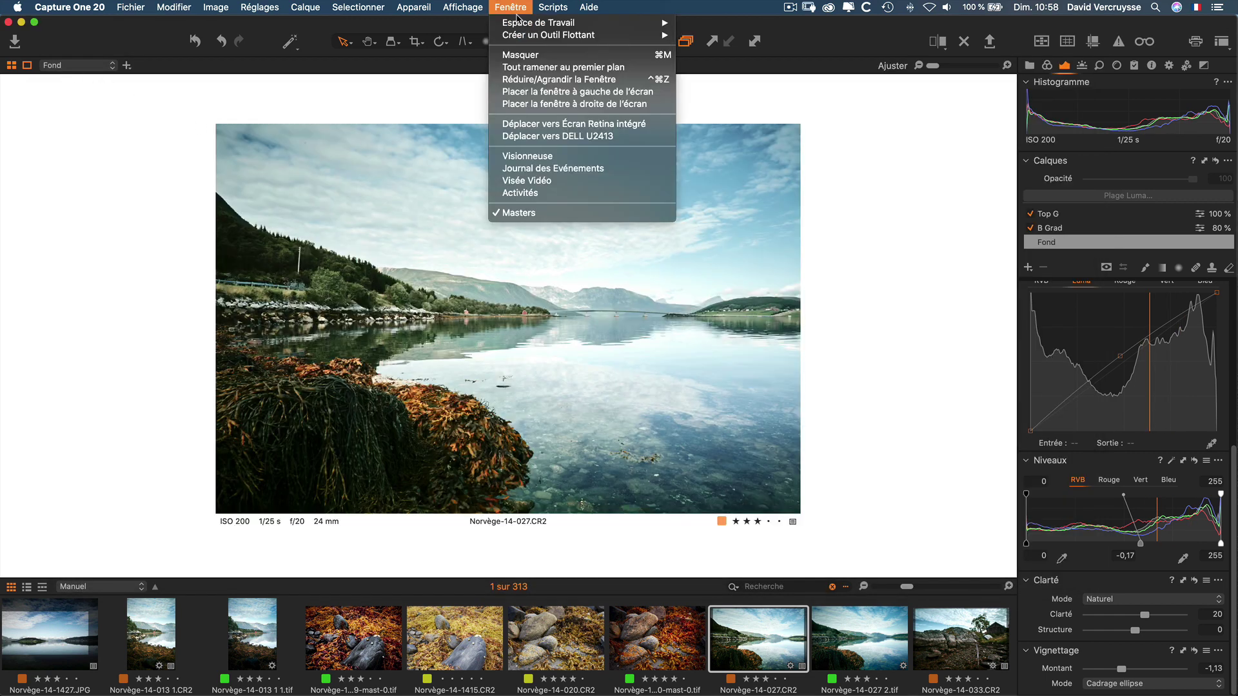
pyautogui.moveTo(517, 21)
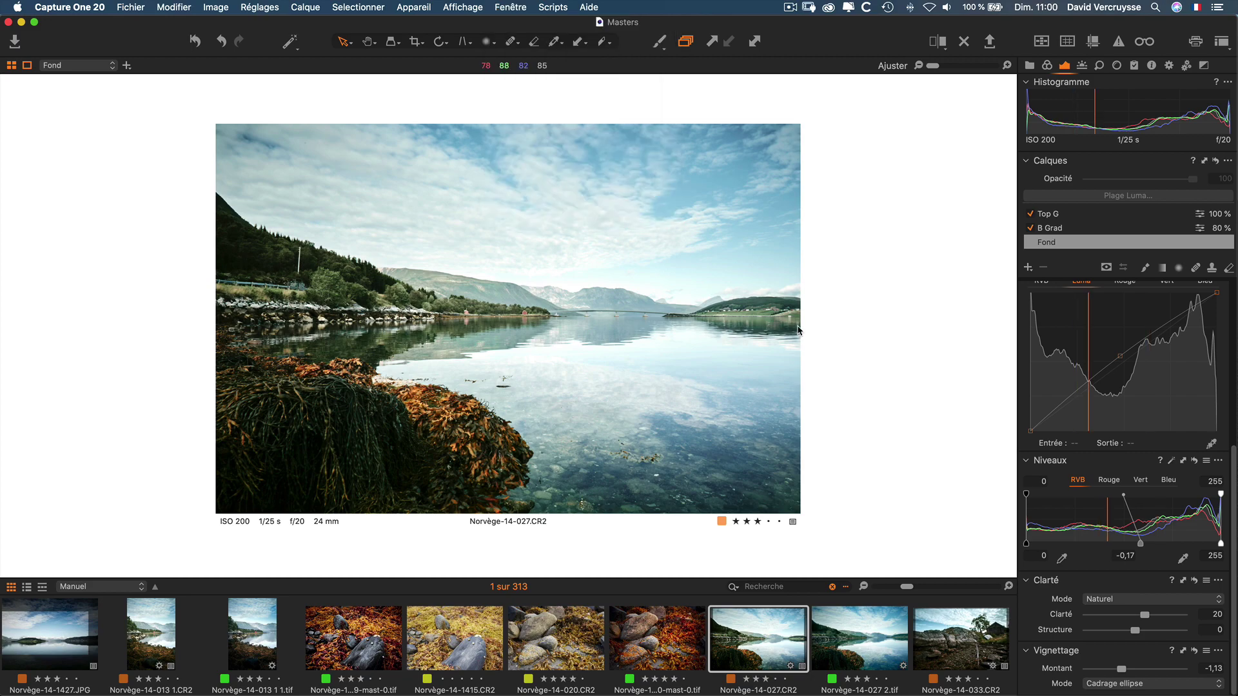
# - Switch to Firefox and look through the Dragonstreet Photography home page down to its preferred software articles
pyautogui.hotkey('ctrl', 'Right')
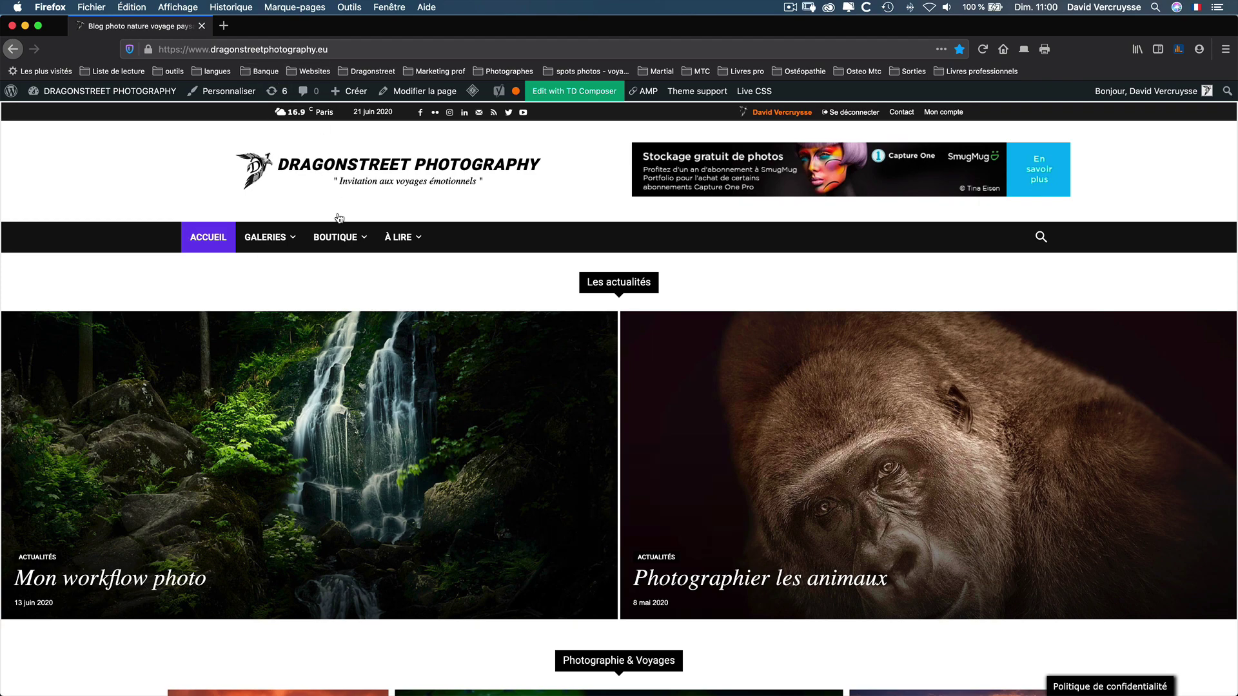
pyautogui.scroll(-10, 337, 221)
pyautogui.scroll(-5, 332, 261)
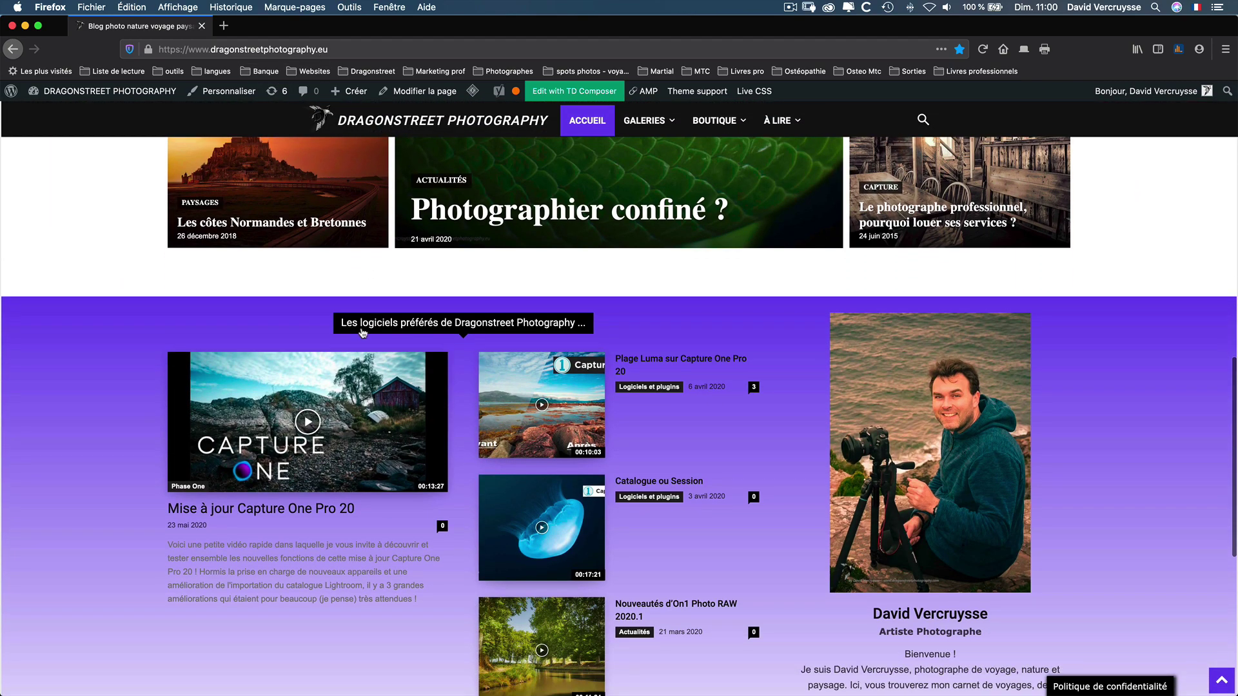
pyautogui.scroll(2, 352, 333)
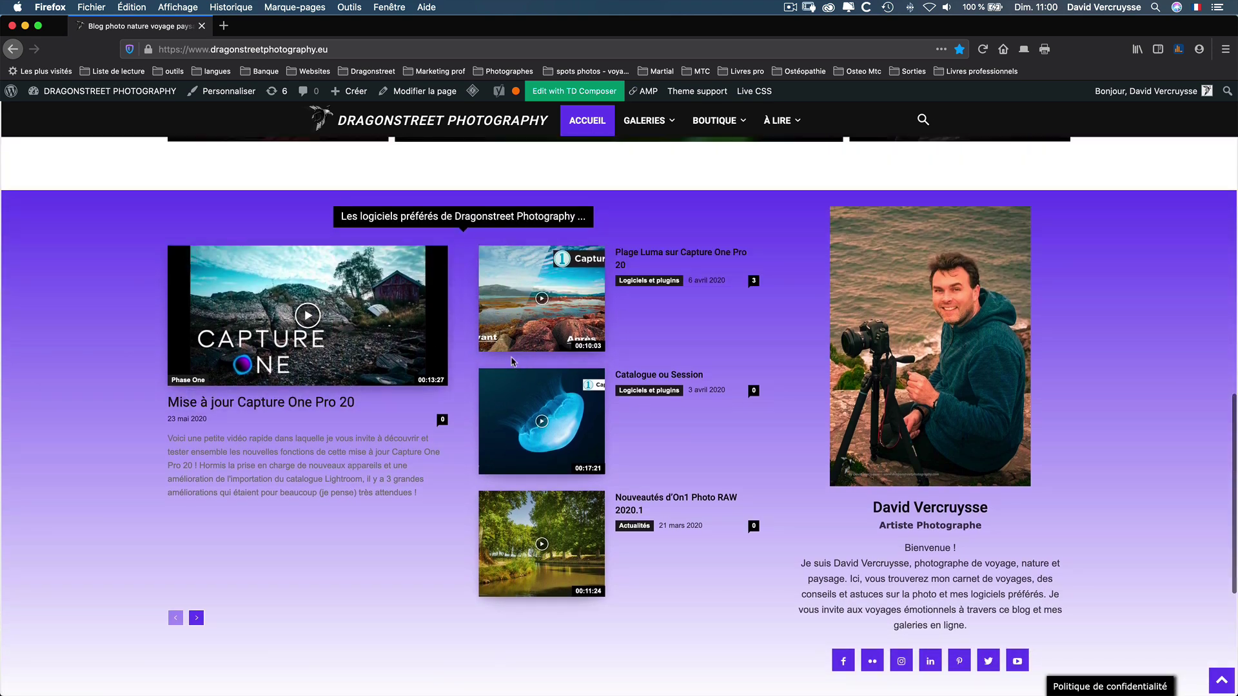
# - Look through the Norvège gallery under Photos d'art in the site's online shop, and switch back to Capture One
pyautogui.moveTo(649, 133)
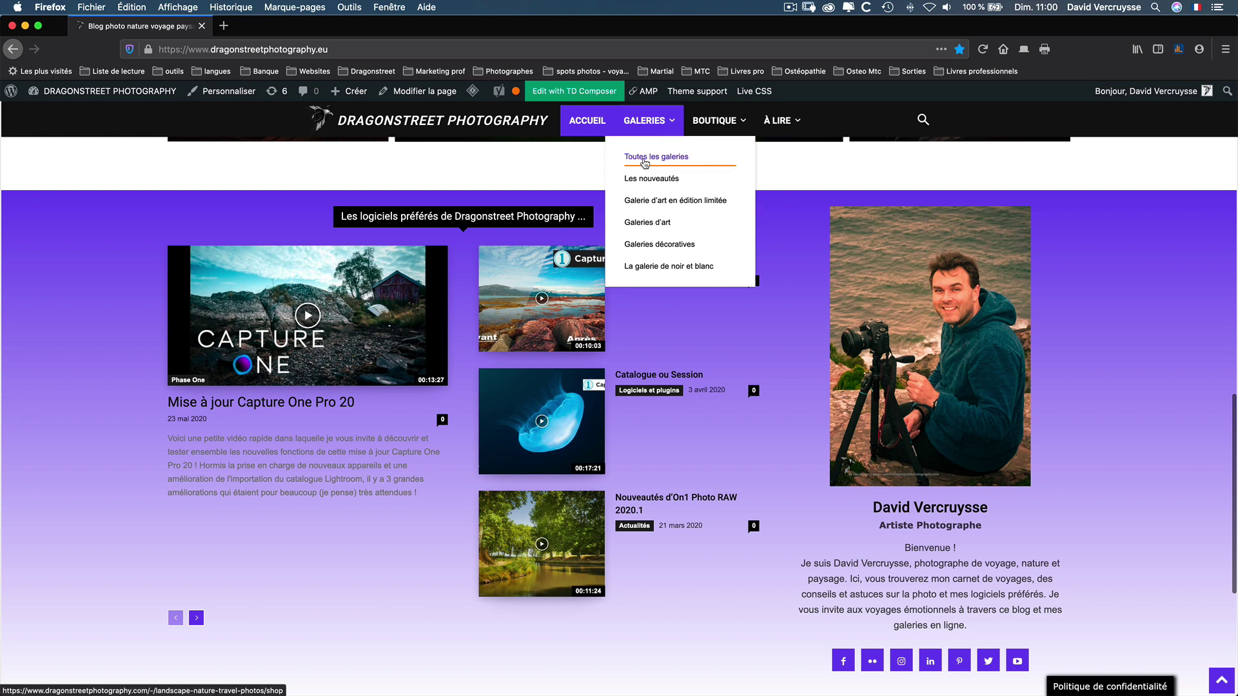
pyautogui.click(645, 160)
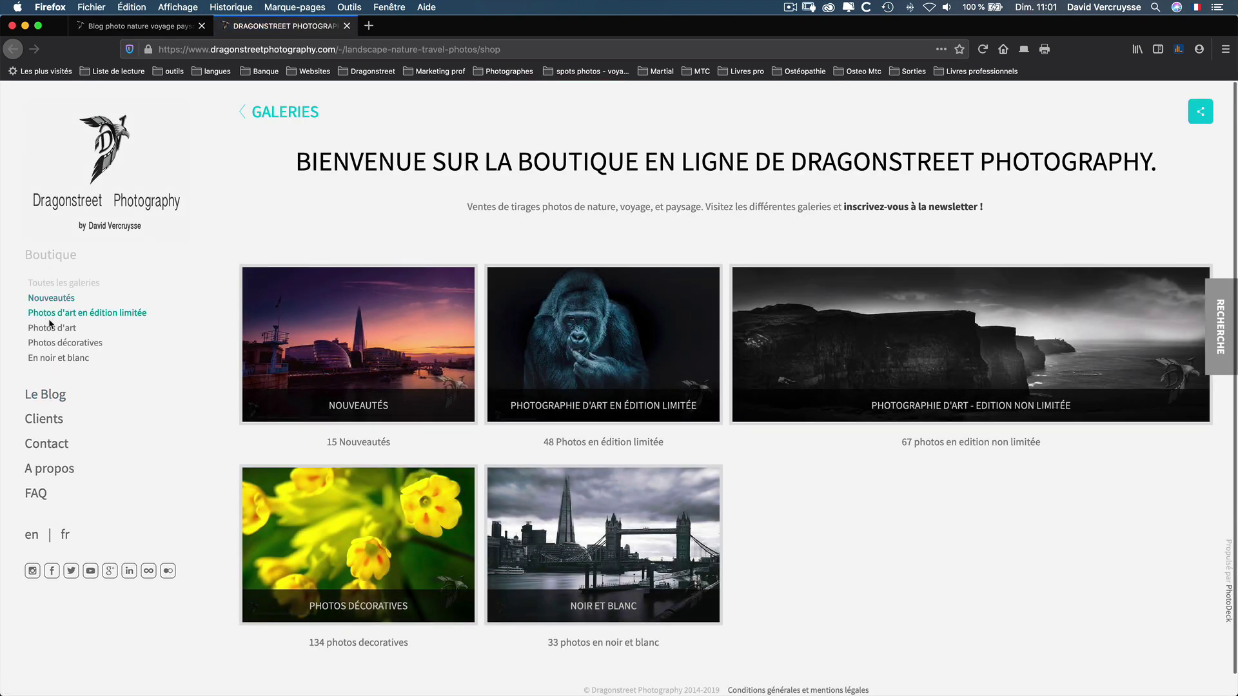
pyautogui.click(56, 330)
pyautogui.click(1091, 440)
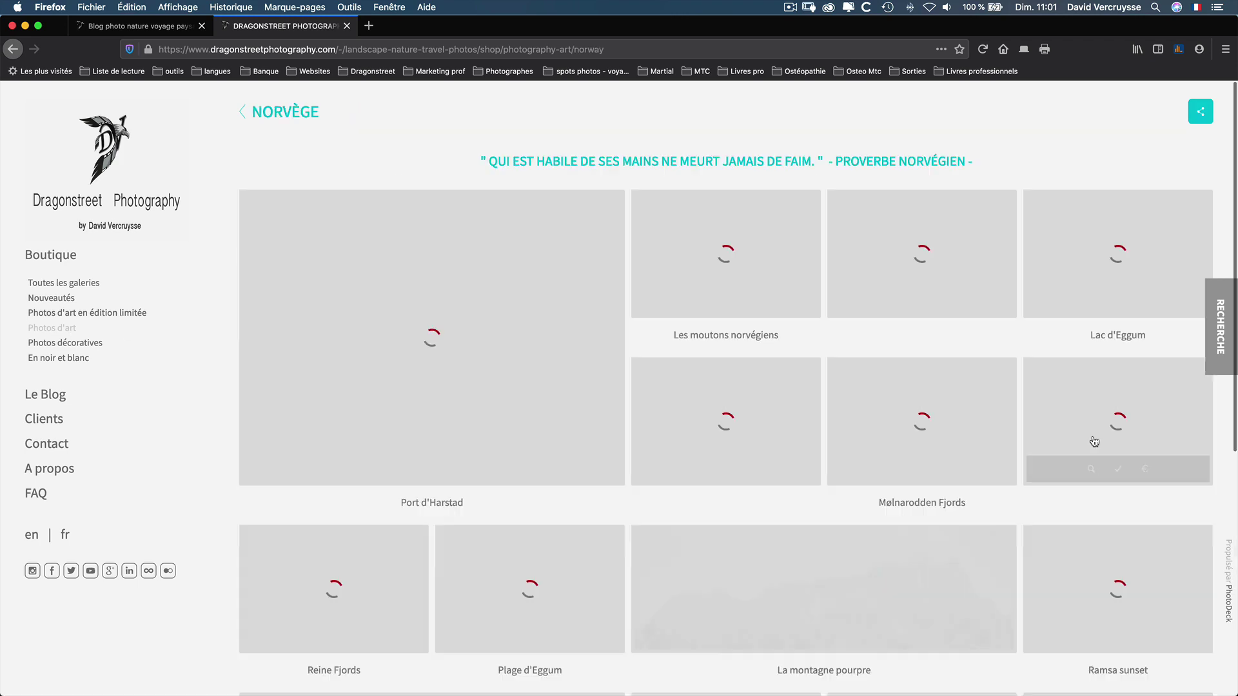
pyautogui.scroll(-3, 494, 346)
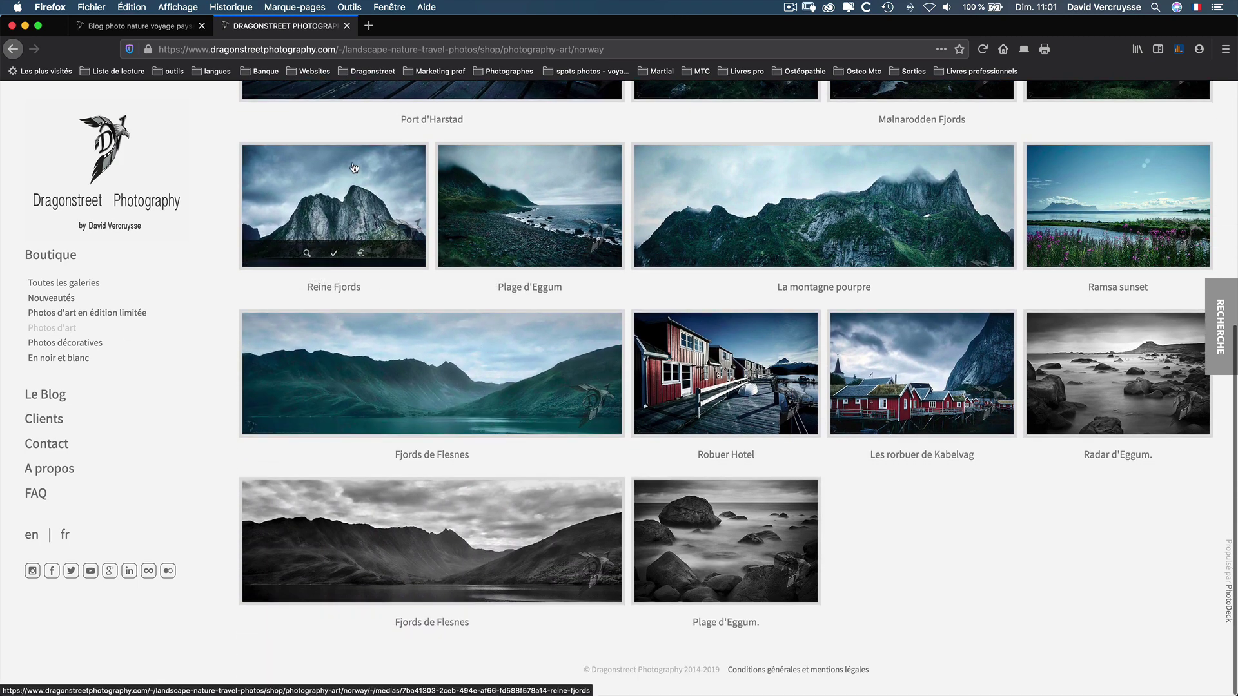
pyautogui.hotkey('ctrl', 'Left')
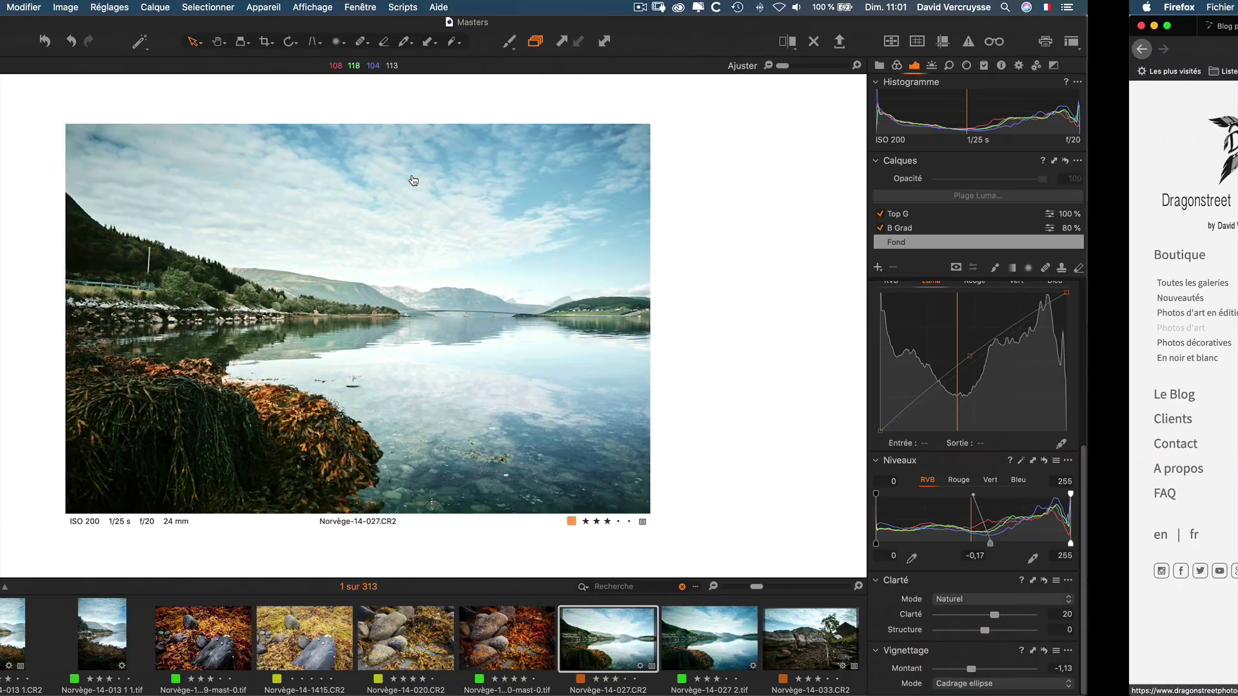